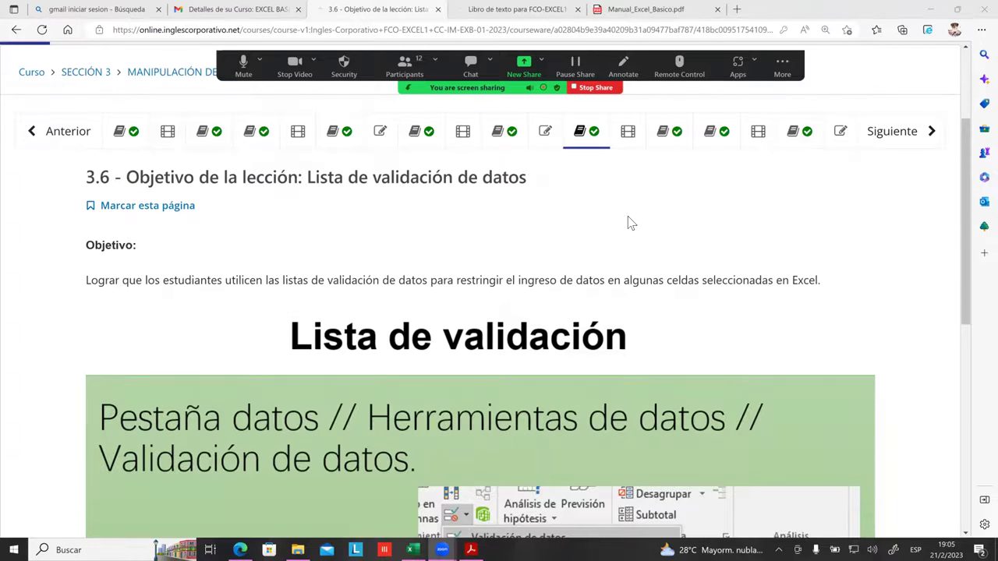
# Scroll through the Lista de validación slide in the Open edX course lesson.
pyautogui.scroll(-1, 630, 223)
pyautogui.scroll(-1, 593, 230)
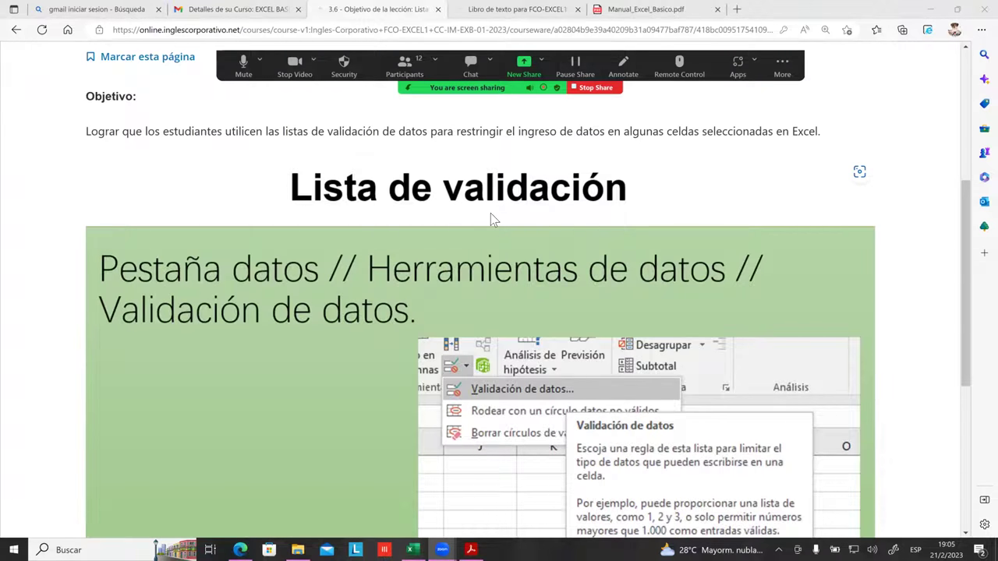
pyautogui.scroll(2, 457, 204)
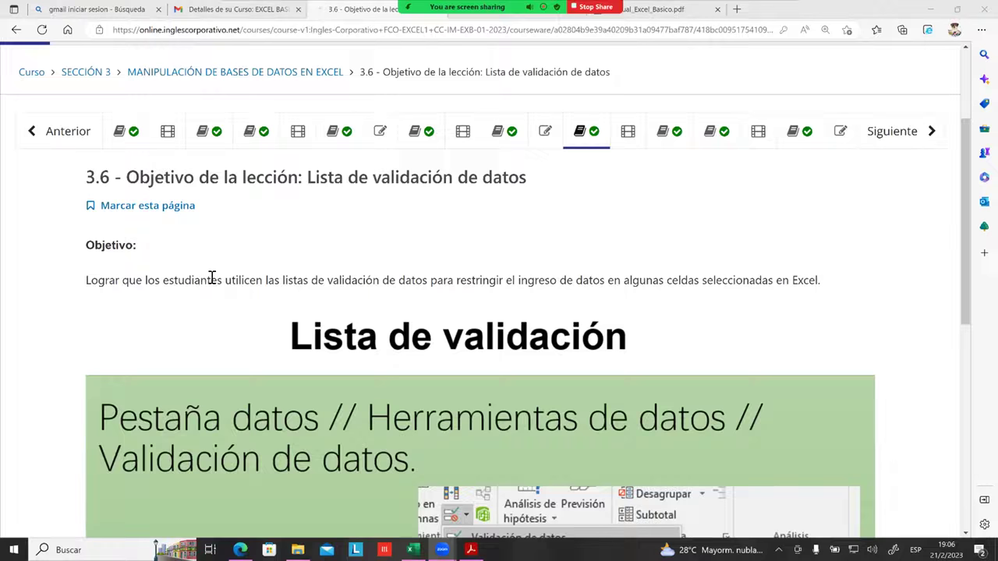
pyautogui.scroll(-1, 210, 280)
pyautogui.scroll(1, 233, 265)
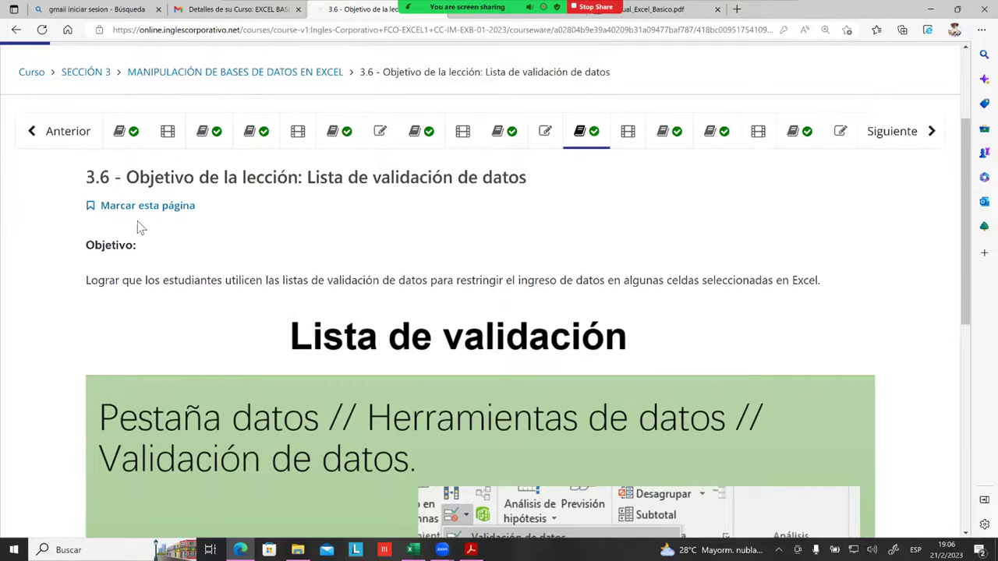
pyautogui.scroll(-1, 209, 212)
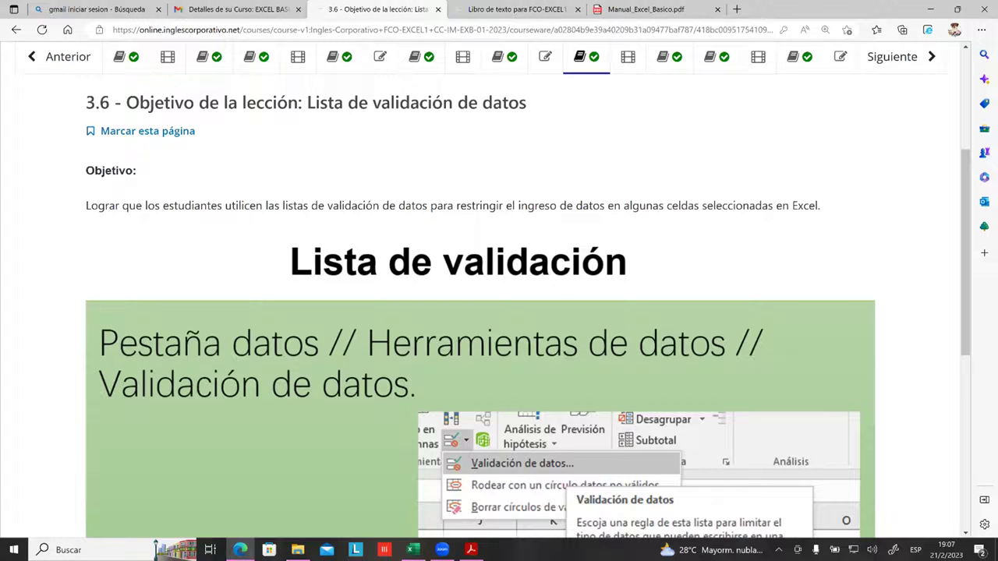
pyautogui.scroll(-2, 478, 356)
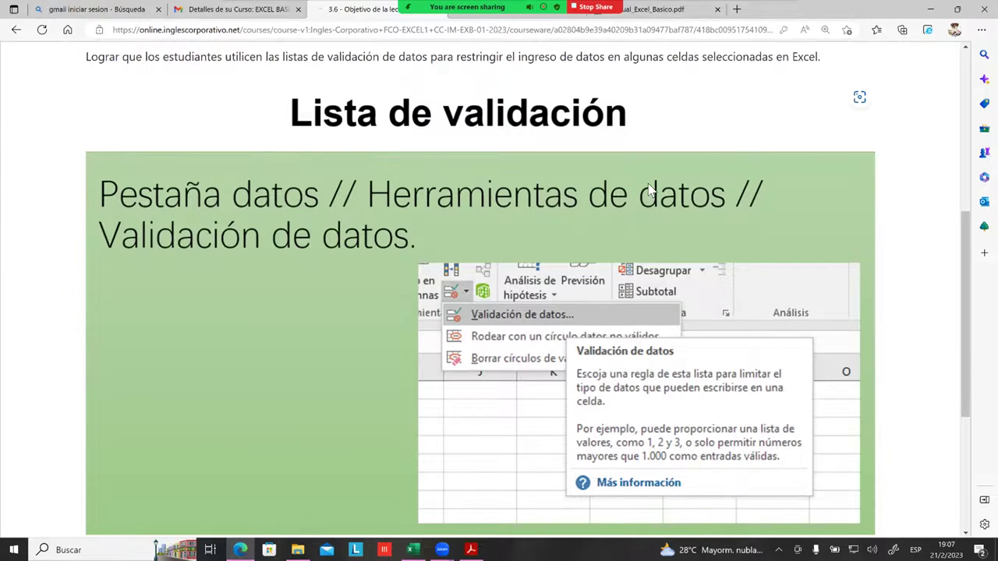
pyautogui.scroll(-1, 649, 192)
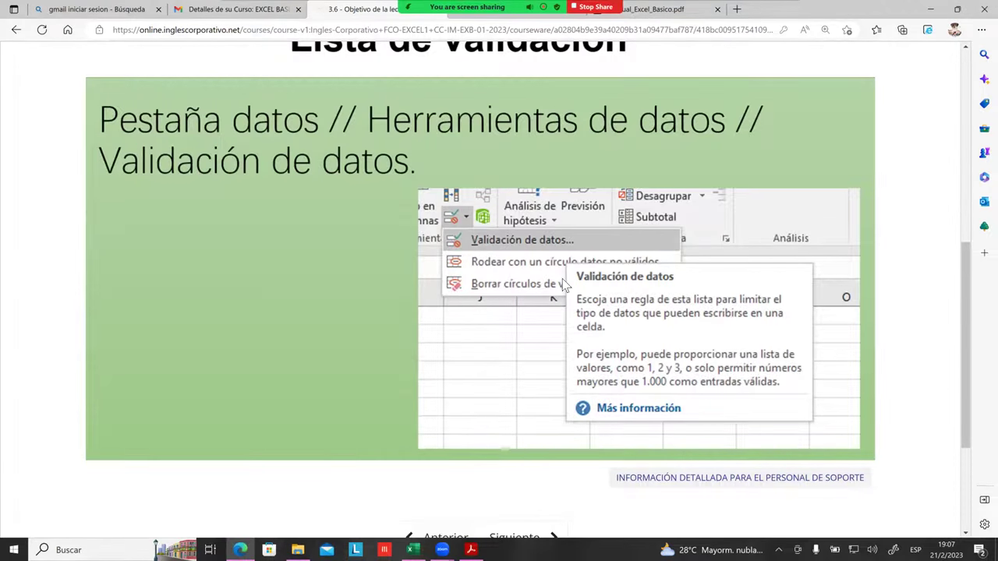
pyautogui.scroll(-2, 535, 244)
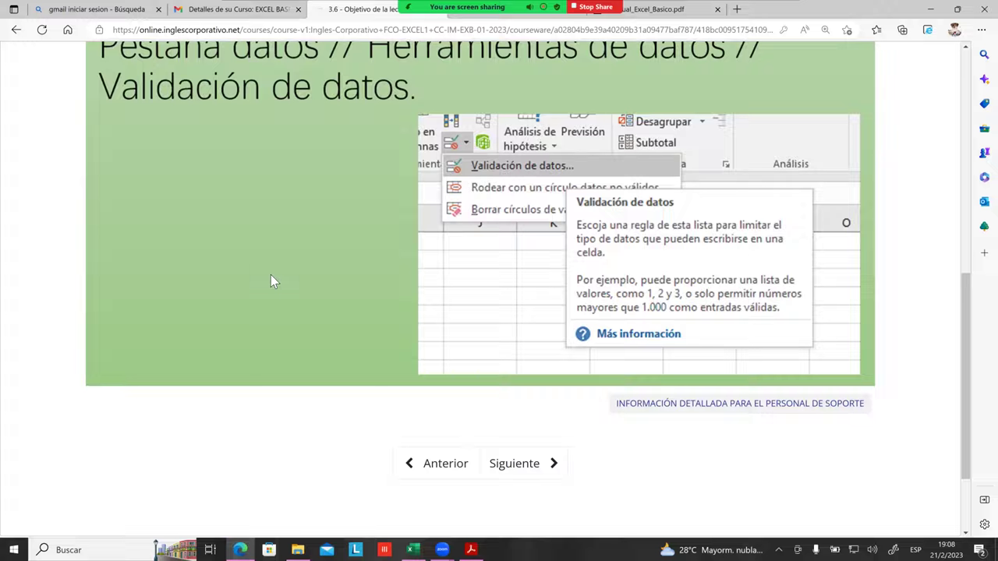
# Scroll the Excel manual PDF back from page 69 toward page 65.
pyautogui.click(470, 549)
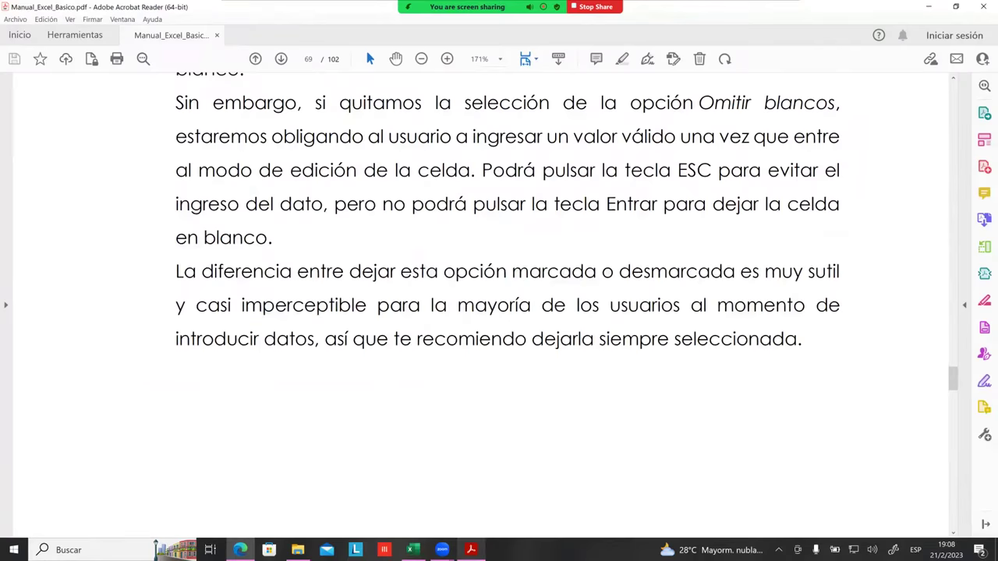
pyautogui.scroll(3, 527, 332)
pyautogui.scroll(3, 577, 323)
pyautogui.scroll(3, 552, 290)
pyautogui.scroll(3, 550, 286)
pyautogui.scroll(4, 550, 286)
pyautogui.scroll(3, 550, 283)
pyautogui.scroll(2, 550, 283)
pyautogui.scroll(2, 552, 281)
pyautogui.scroll(3, 551, 281)
pyautogui.scroll(2, 552, 277)
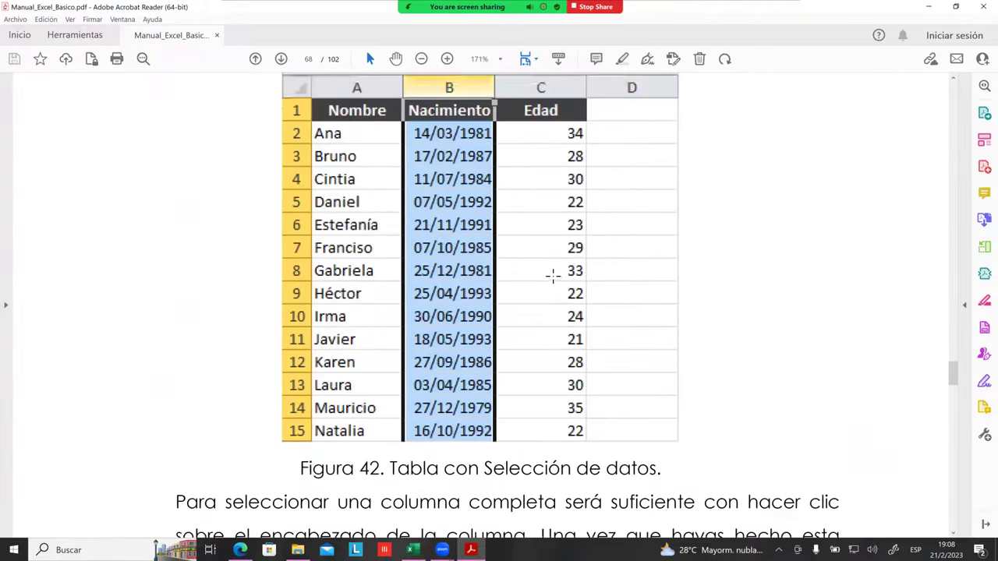
pyautogui.scroll(3, 552, 277)
pyautogui.scroll(3, 549, 276)
pyautogui.scroll(3, 548, 274)
pyautogui.scroll(5, 547, 272)
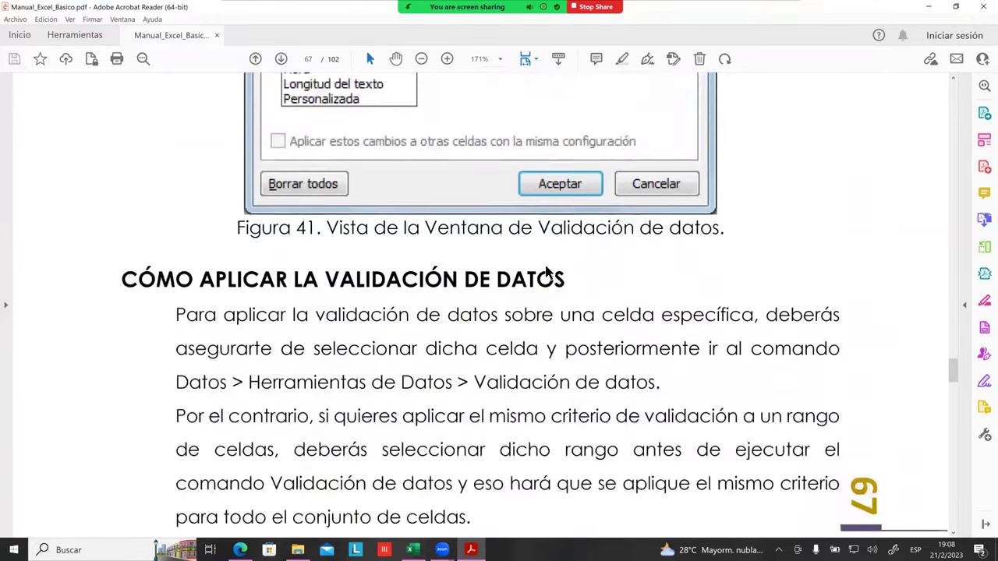
pyautogui.scroll(5, 546, 269)
pyautogui.scroll(2, 547, 265)
pyautogui.scroll(5, 547, 263)
pyautogui.scroll(4, 546, 261)
pyautogui.scroll(5, 544, 258)
pyautogui.scroll(3, 540, 257)
pyautogui.scroll(5, 540, 257)
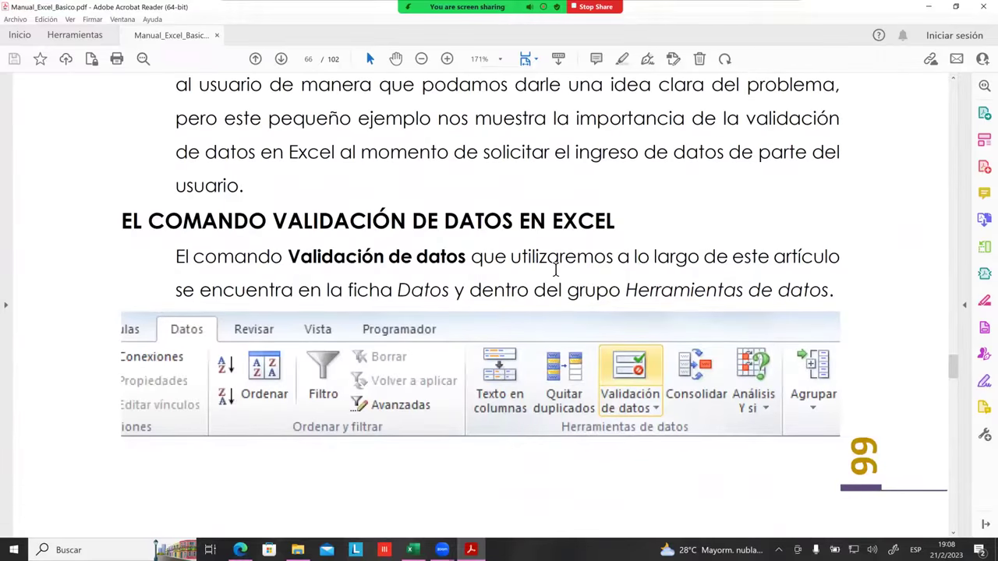
pyautogui.scroll(3, 552, 260)
pyautogui.scroll(5, 613, 312)
pyautogui.scroll(5, 618, 315)
pyautogui.scroll(4, 597, 262)
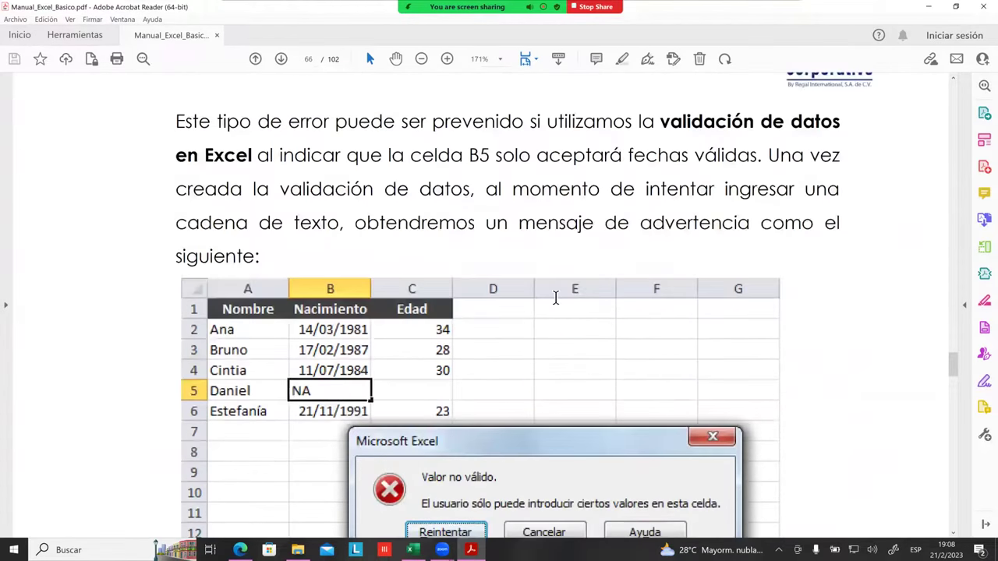
pyautogui.scroll(4, 557, 294)
pyautogui.scroll(5, 530, 320)
pyautogui.scroll(2, 530, 320)
pyautogui.scroll(3, 523, 315)
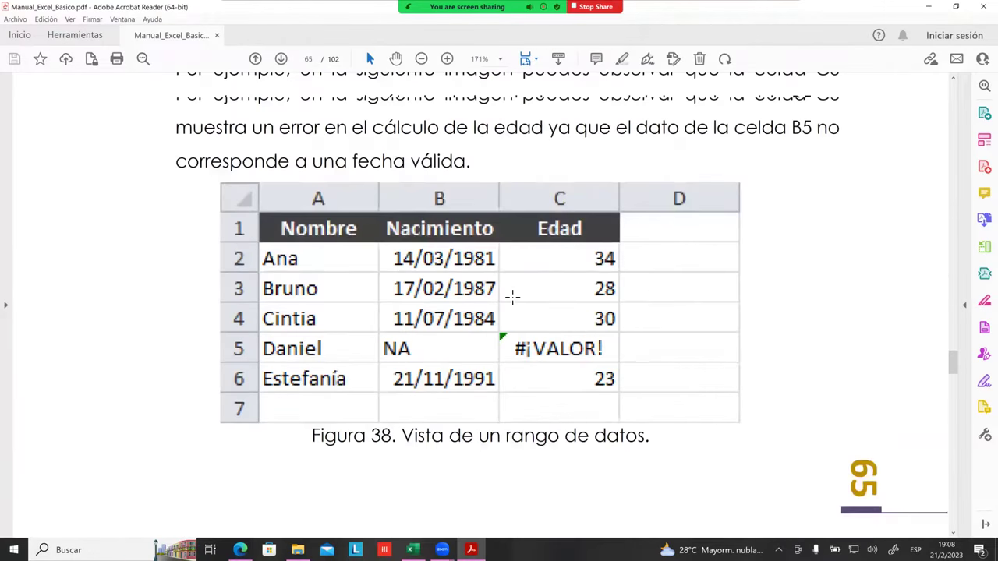
pyautogui.scroll(5, 512, 294)
pyautogui.scroll(4, 517, 281)
pyautogui.scroll(4, 515, 277)
pyautogui.scroll(5, 514, 279)
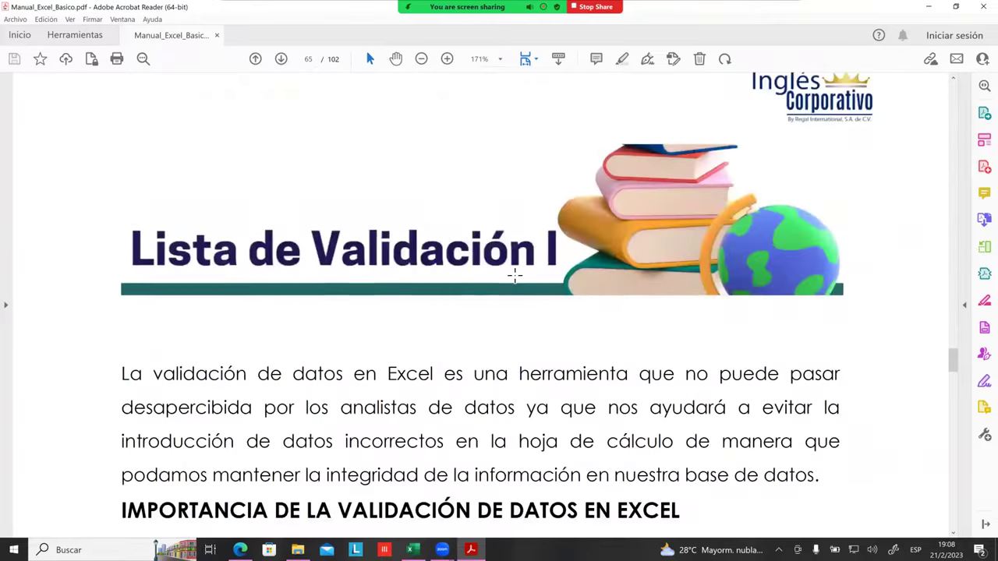
# Settle on the 'Lista de Validación I' page, then return to the names workbook.
pyautogui.scroll(-1, 515, 279)
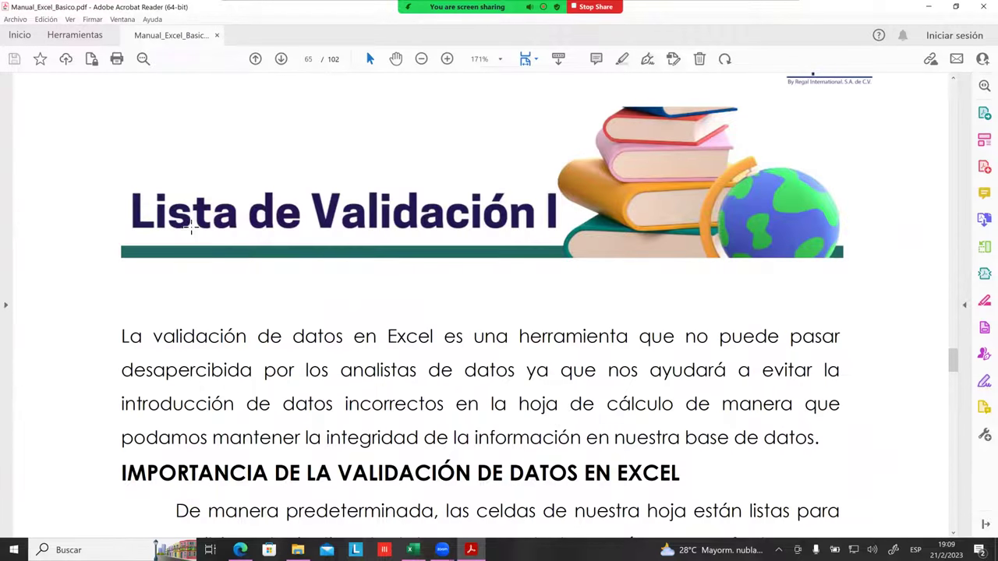
pyautogui.scroll(-1, 187, 226)
pyautogui.scroll(-1, 177, 191)
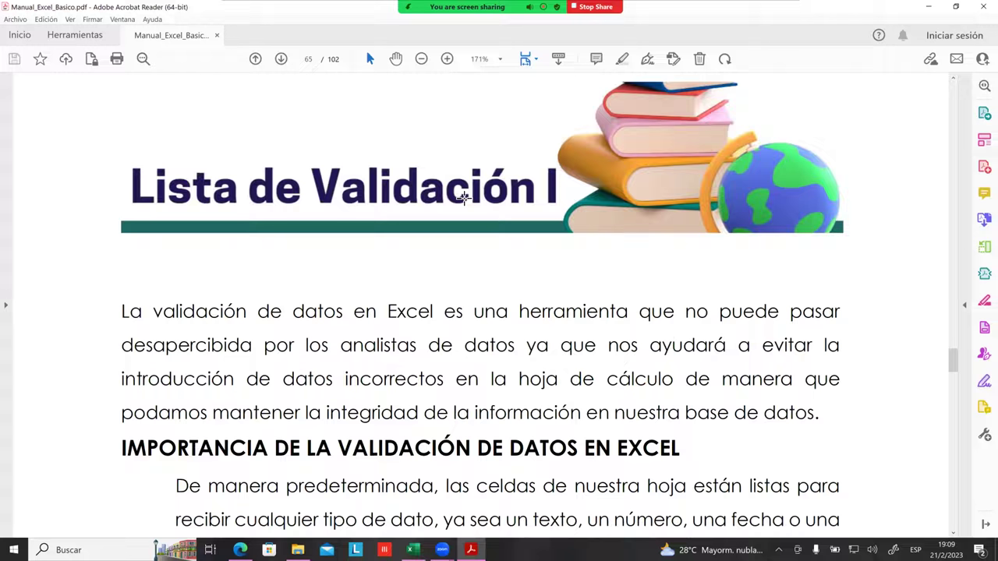
pyautogui.scroll(-1, 464, 199)
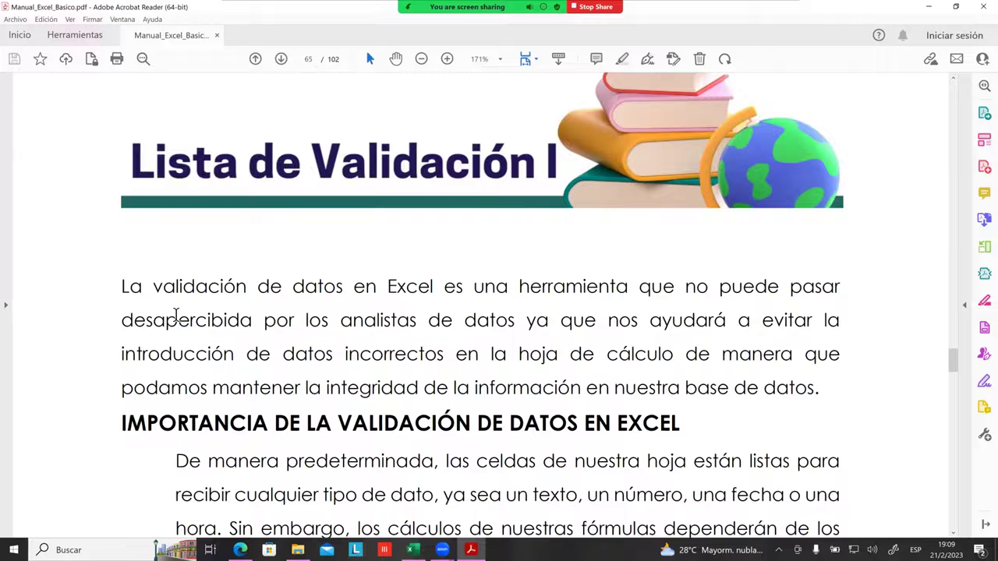
pyautogui.scroll(-1, 173, 310)
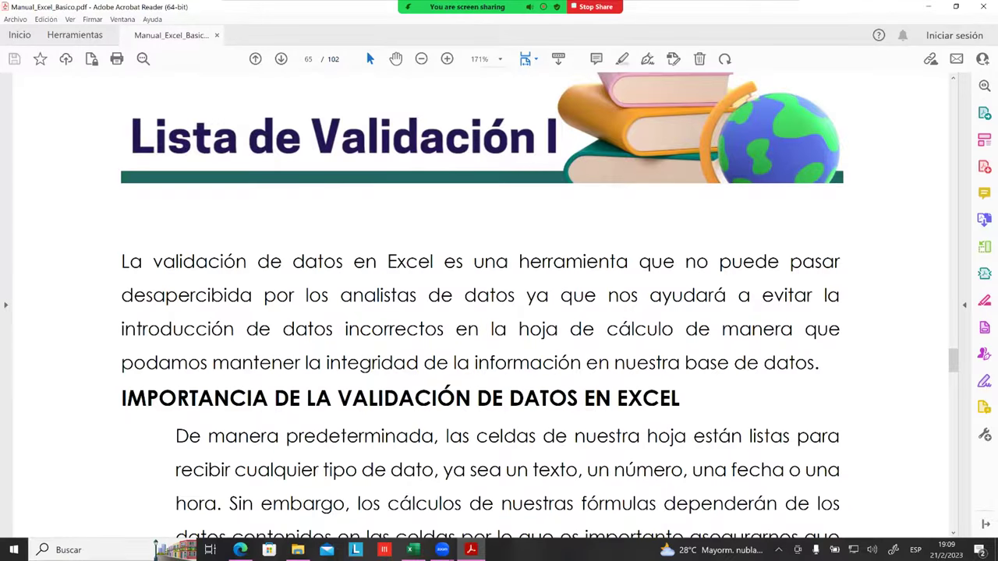
pyautogui.click(413, 550)
# Enter the header 'Nombre Completo' in cell C3 above the names.
pyautogui.click(379, 380)
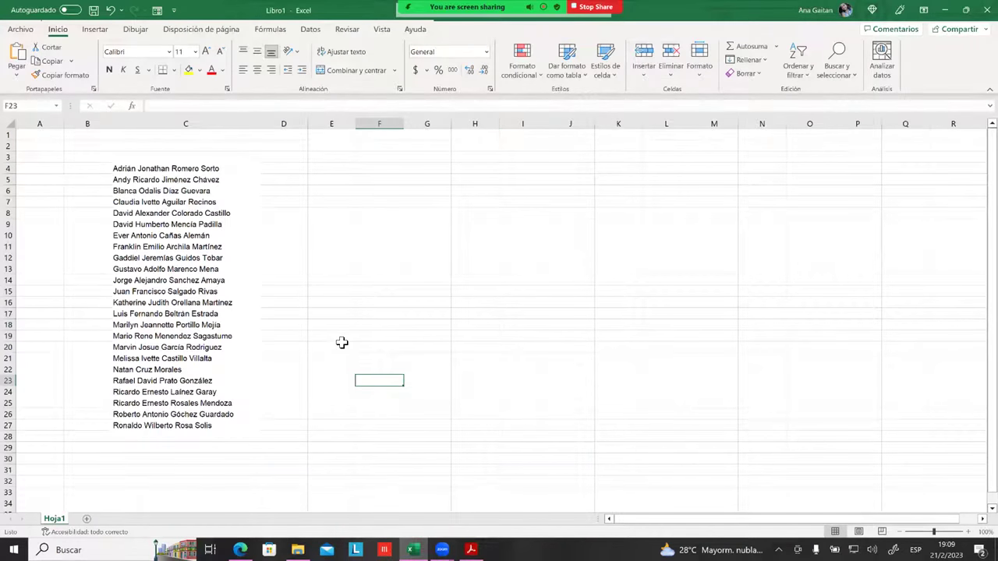
pyautogui.click(237, 236)
pyautogui.click(460, 215)
pyautogui.click(226, 149)
pyautogui.click(211, 163)
pyautogui.click(211, 161)
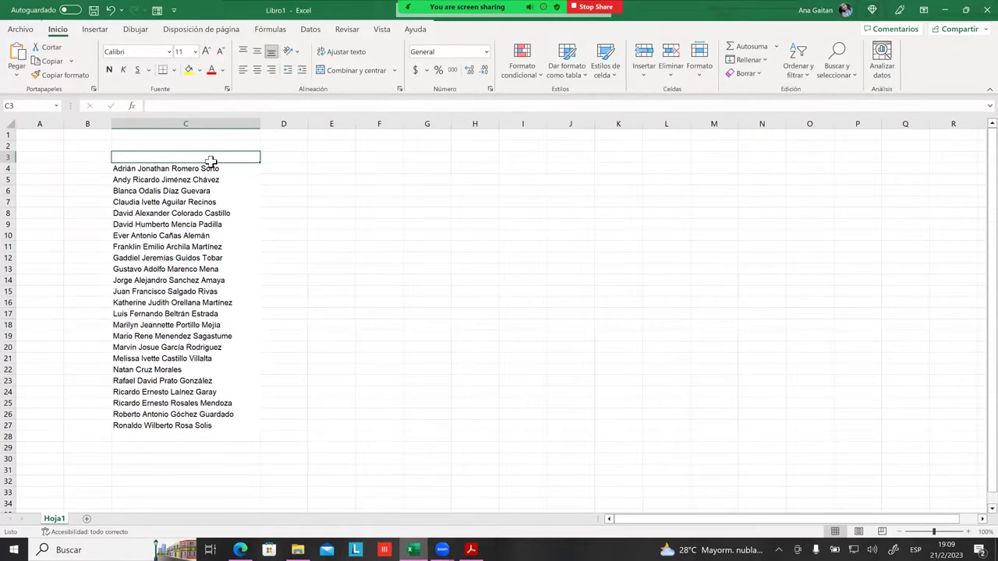
pyautogui.write('no')
pyautogui.press('capslock')
pyautogui.press('BackSpace')
pyautogui.press('BackSpace')
pyautogui.write('NOM')
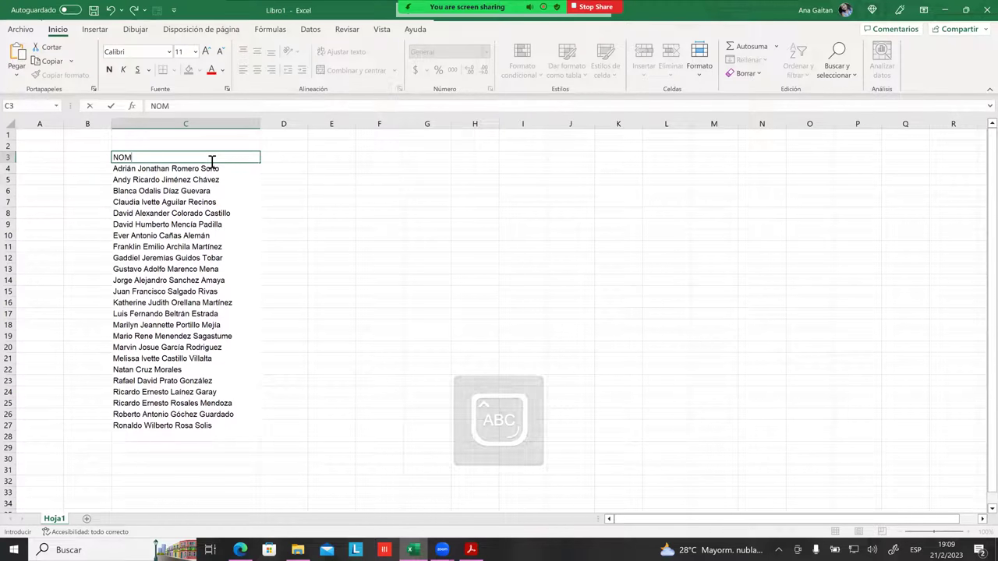
pyautogui.press('BackSpace')
pyautogui.press('BackSpace')
pyautogui.press('BackSpace')
pyautogui.press('capslock')
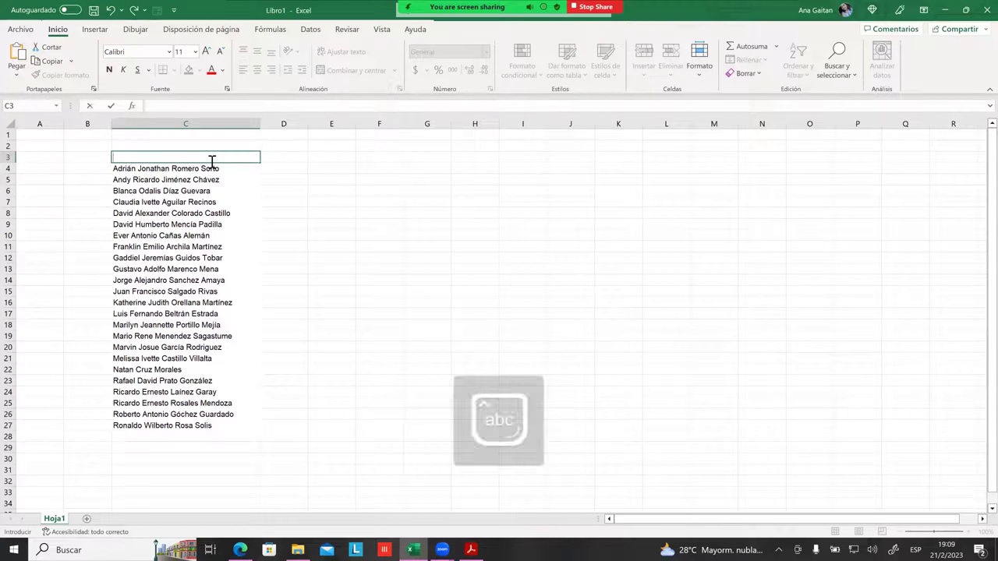
pyautogui.write('Nombre')
pyautogui.write(' Completp')
pyautogui.press('BackSpace')
pyautogui.write('o')
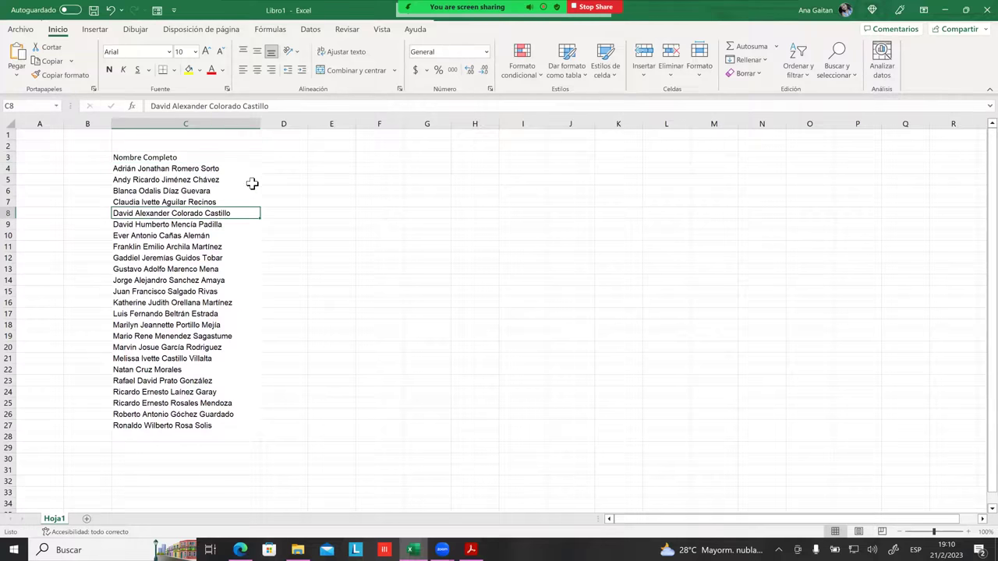
# Apply a border to the names range C4:C27.
pyautogui.moveTo(242, 168); pyautogui.dragTo(234, 425)
pyautogui.click(174, 70)
pyautogui.click(253, 243)
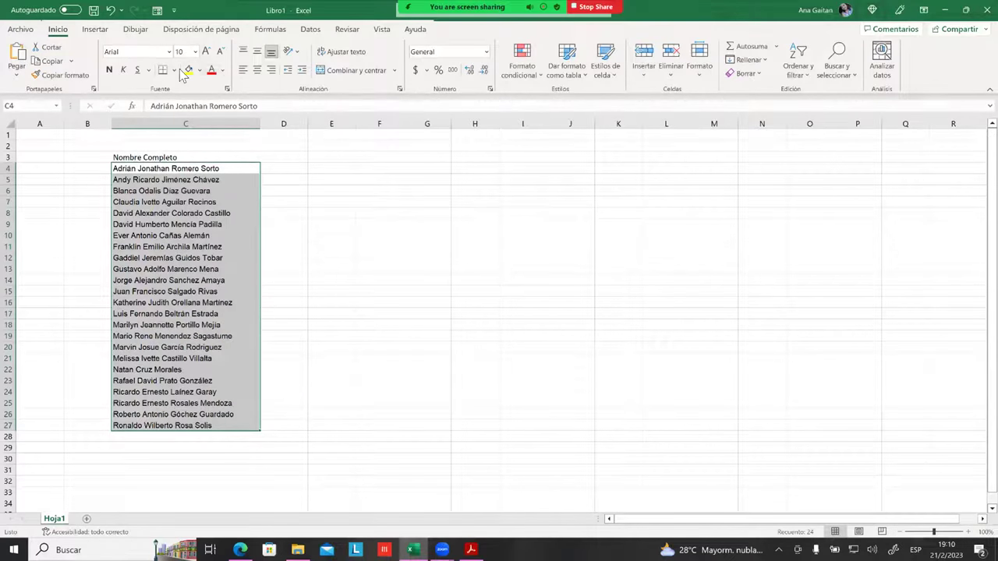
pyautogui.click(238, 192)
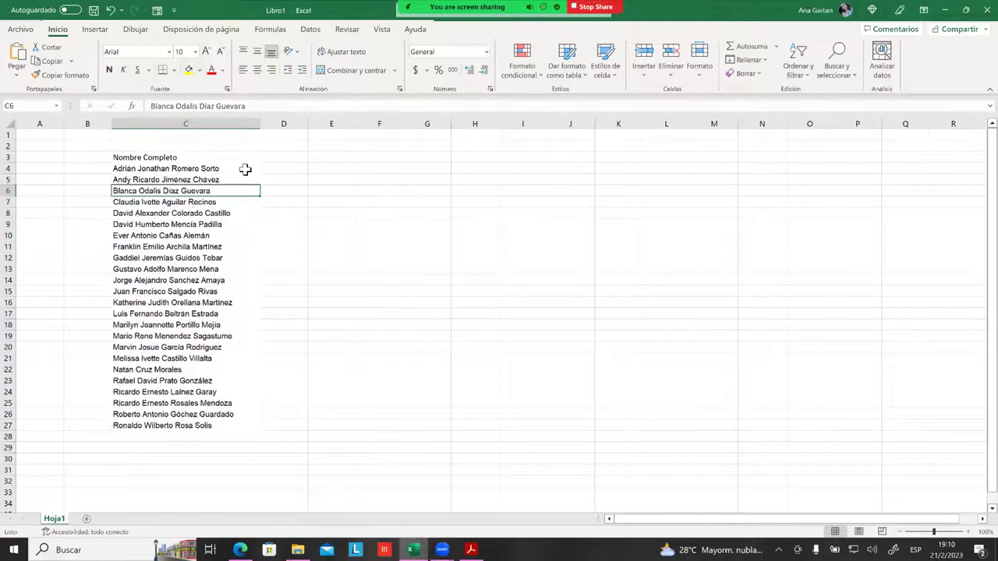
pyautogui.moveTo(243, 168); pyautogui.dragTo(264, 430)
pyautogui.click(254, 284)
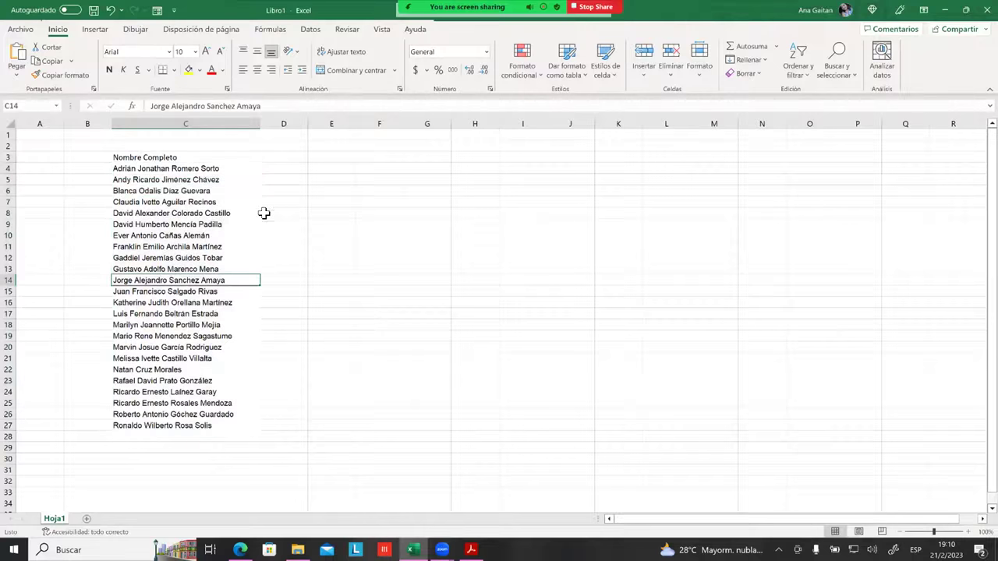
pyautogui.click(274, 159)
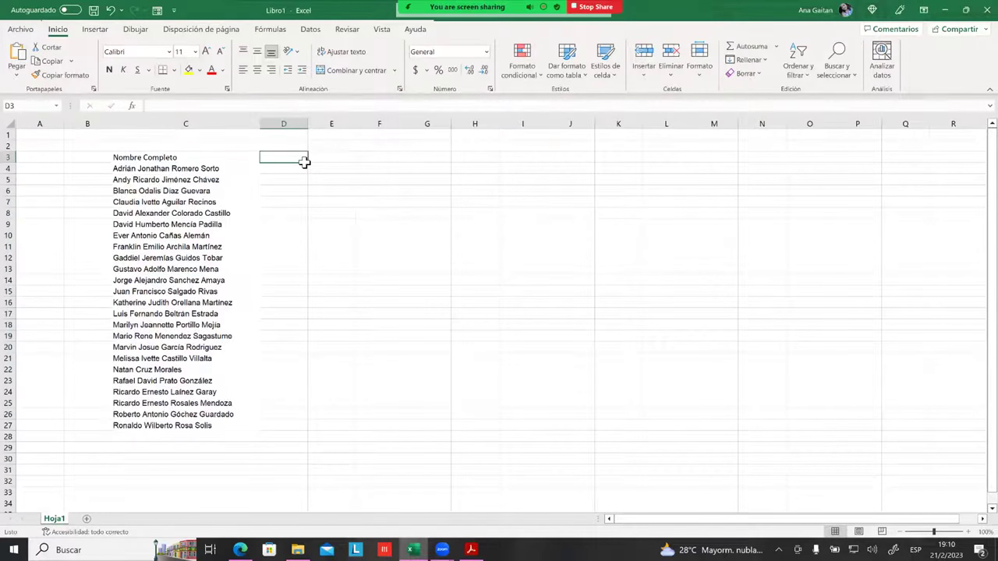
# Add headers 'Edad' in D3 and 'Estado Civil' in E3, and widen column C.
pyautogui.write('Edad')
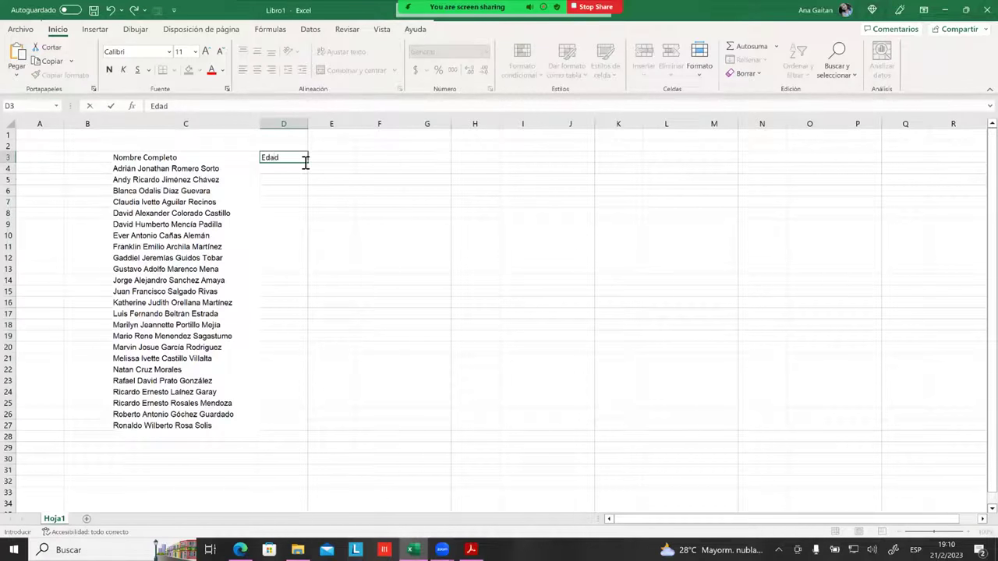
pyautogui.press('Tab')
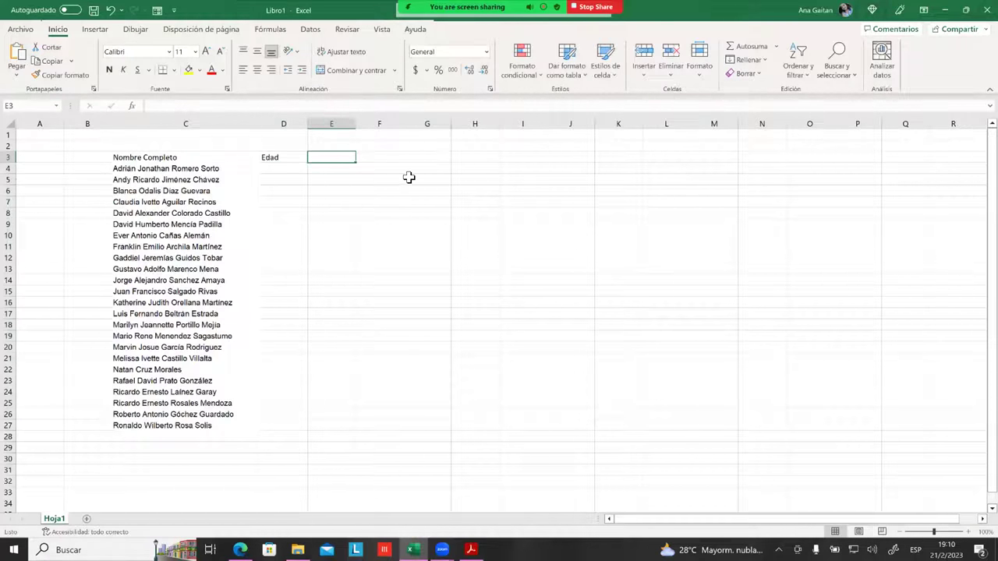
pyautogui.write('Estado Civil')
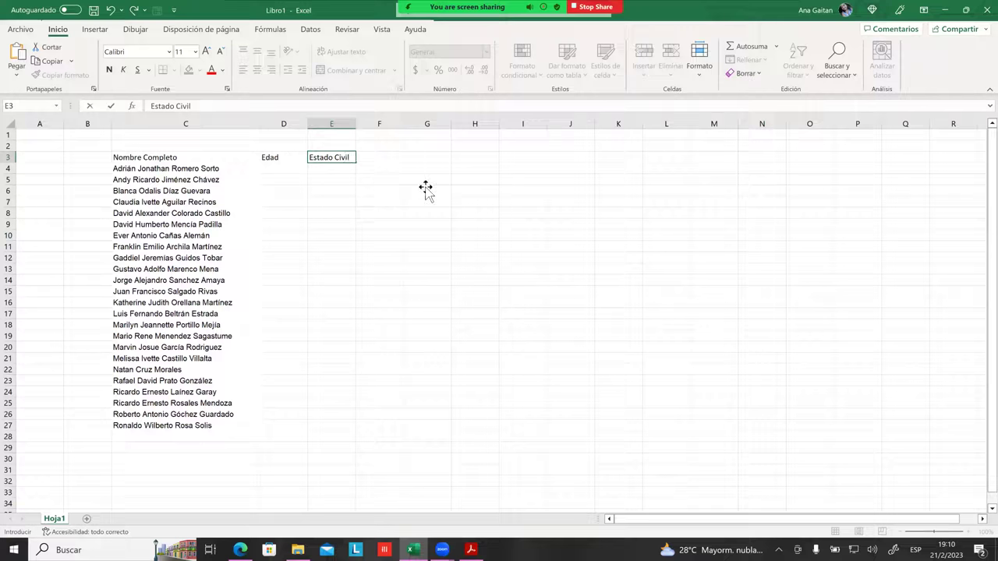
pyautogui.click(425, 181)
pyautogui.moveTo(263, 125)
pyautogui.mouseDown()
pyautogui.moveTo(341, 127)
pyautogui.moveTo(404, 145)
pyautogui.mouseUp()
# Add 'Fecha de nacimiento' in F3 and 'Telefono' in G3, widening column F to fit.
pyautogui.click(428, 158)
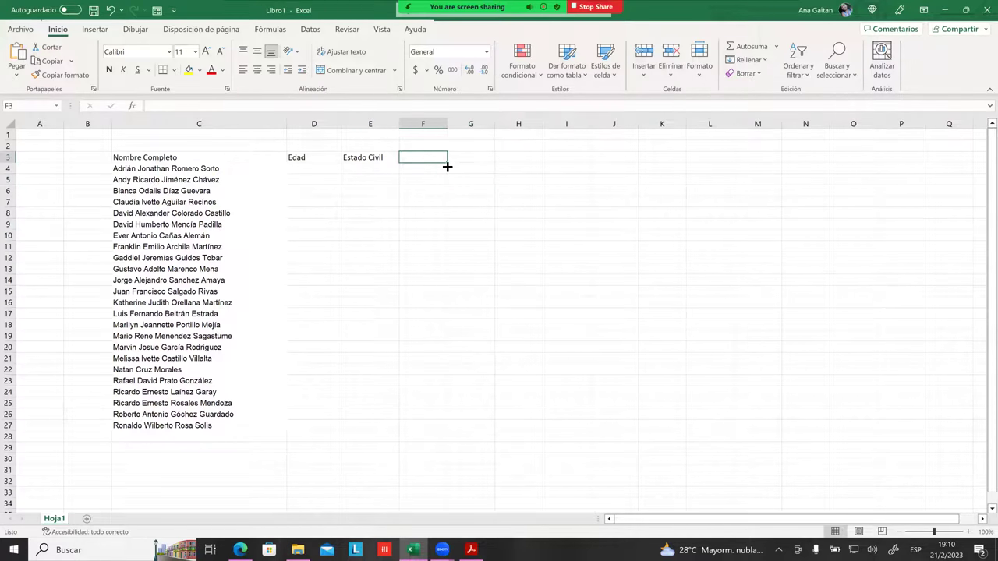
pyautogui.write('Fecha de nacimiento')
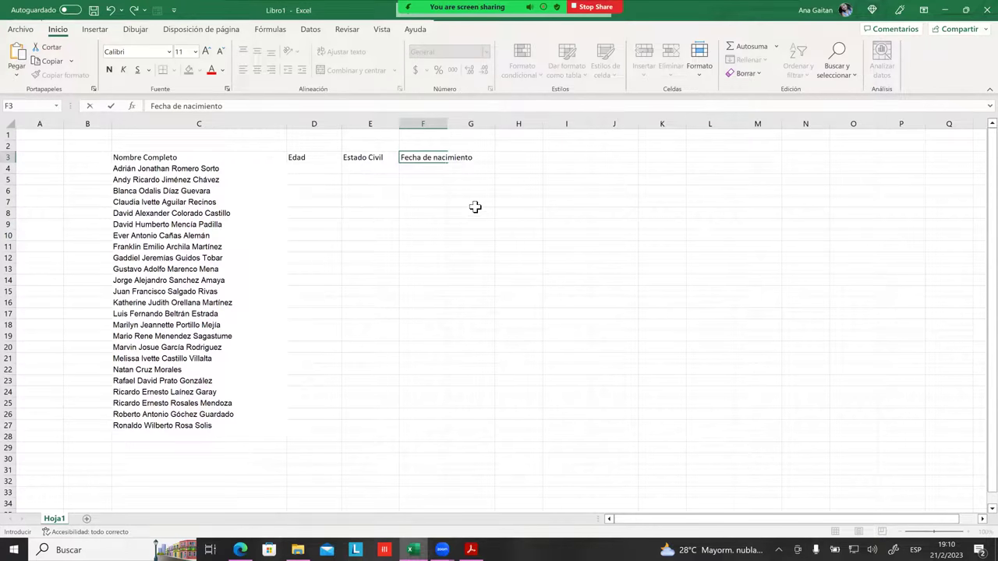
pyautogui.click(473, 211)
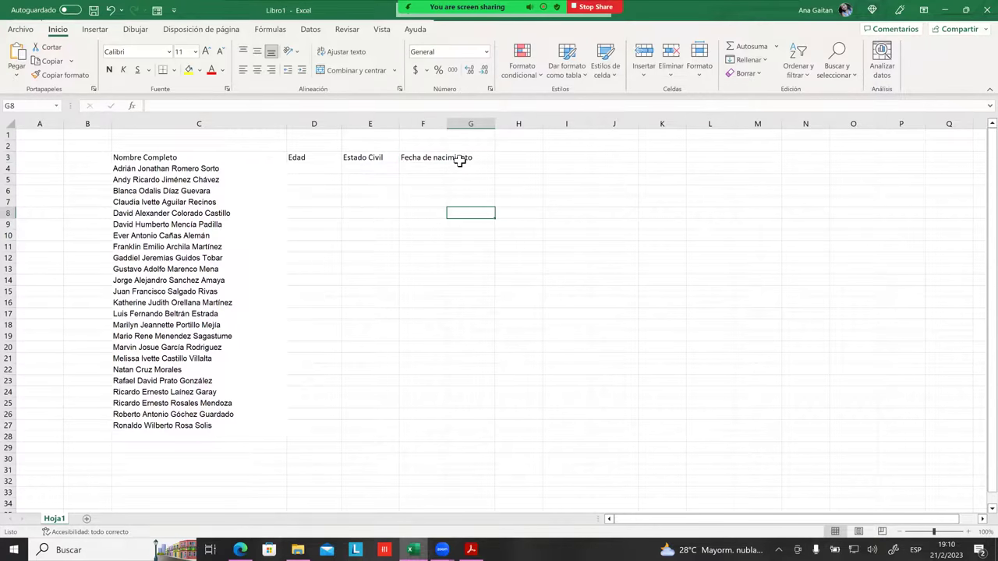
pyautogui.moveTo(450, 129); pyautogui.dragTo(489, 129)
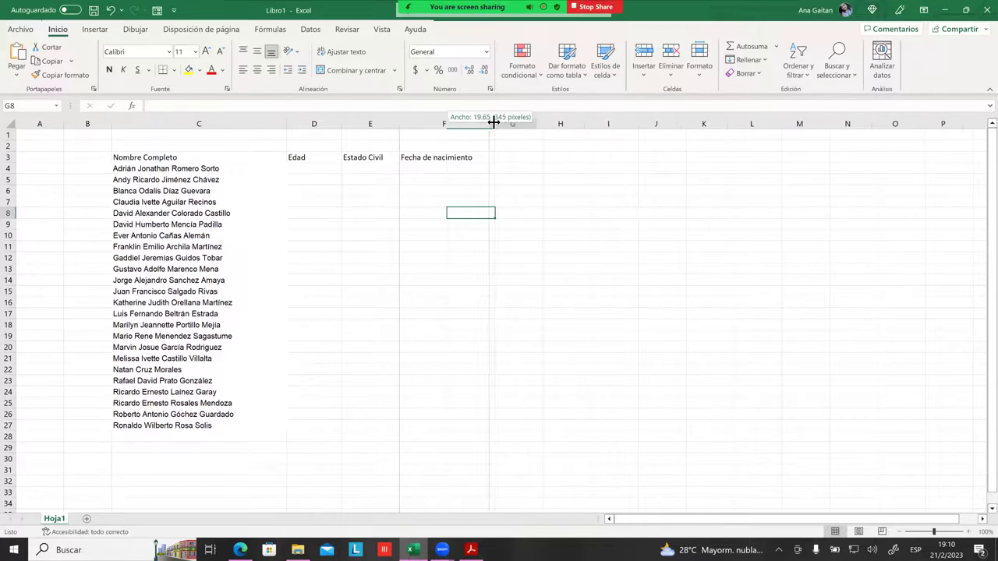
pyautogui.click(505, 157)
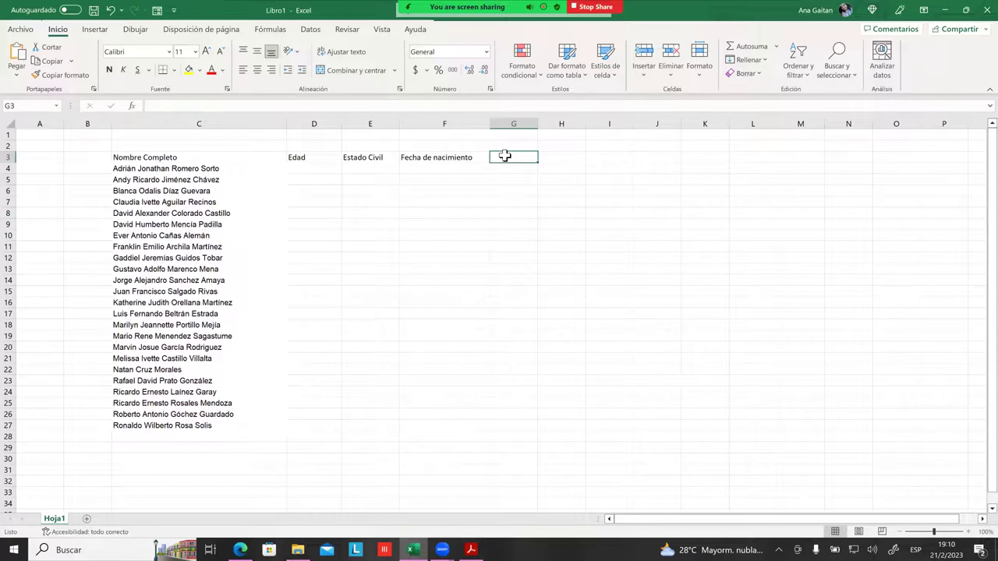
pyautogui.write('Telefono')
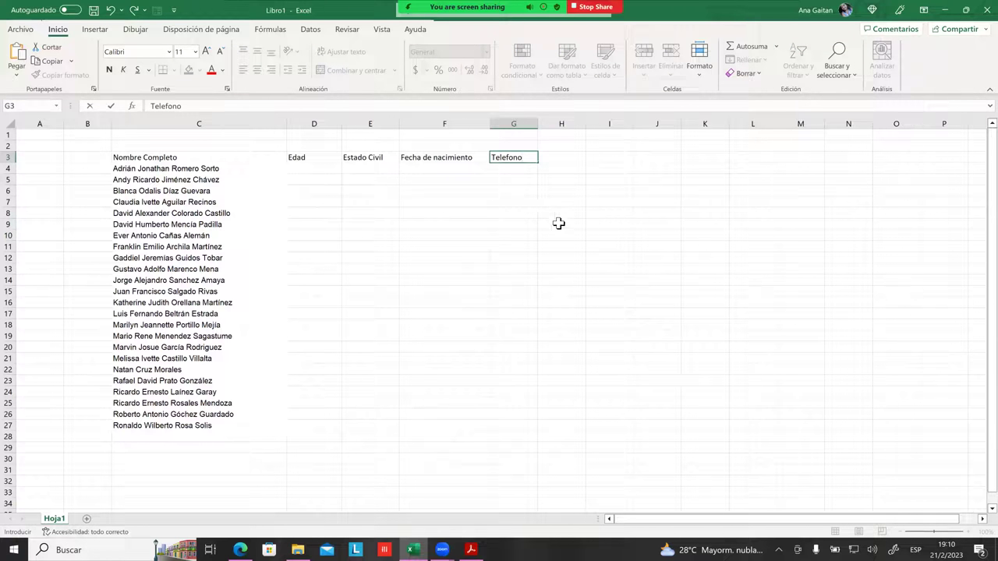
pyautogui.click(560, 213)
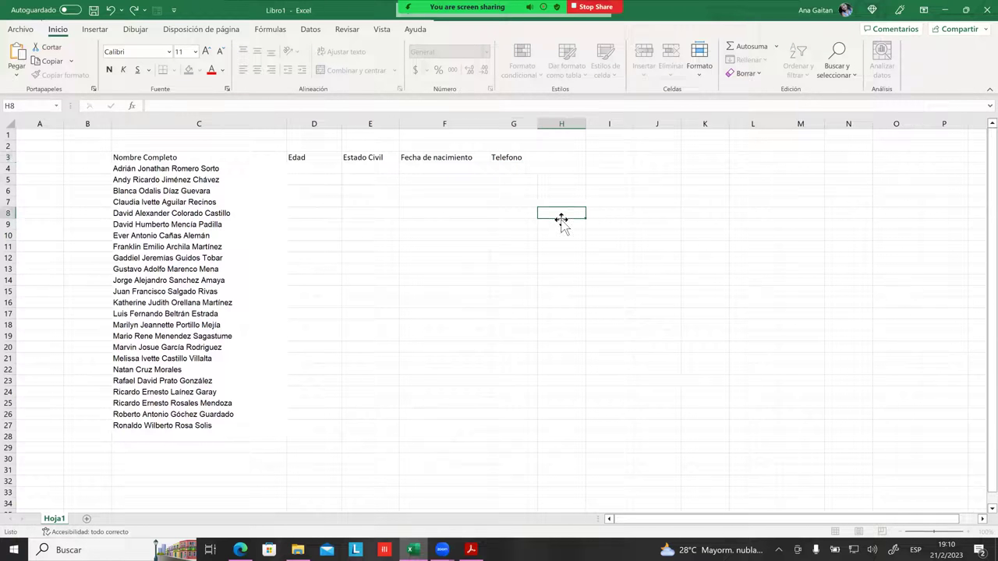
# Put all borders on every cell of the table C3:G27.
pyautogui.moveTo(165, 159)
pyautogui.mouseDown()
pyautogui.moveTo(224, 299)
pyautogui.moveTo(475, 425)
pyautogui.moveTo(518, 425)
pyautogui.mouseUp()
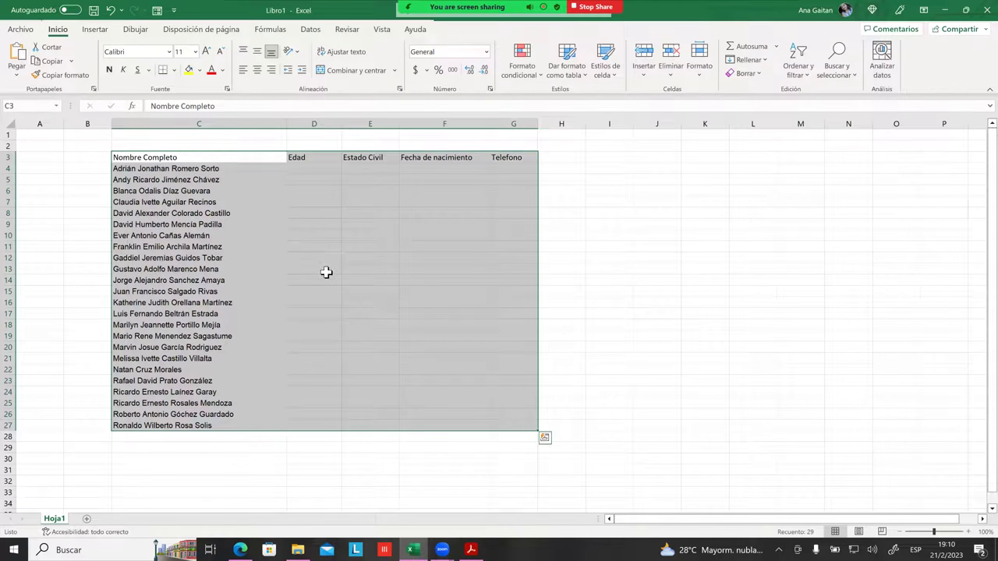
pyautogui.click(174, 70)
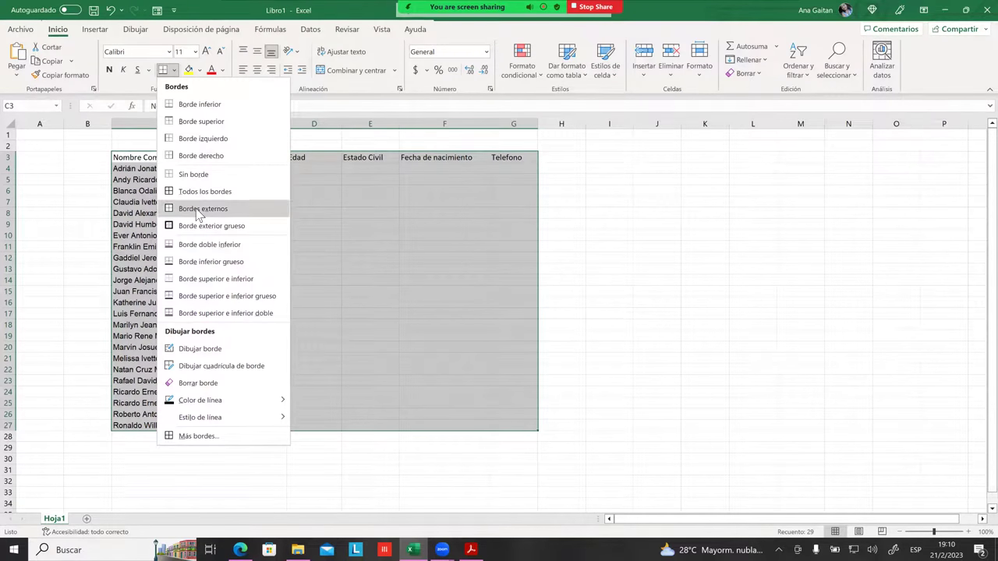
pyautogui.click(196, 196)
pyautogui.click(231, 202)
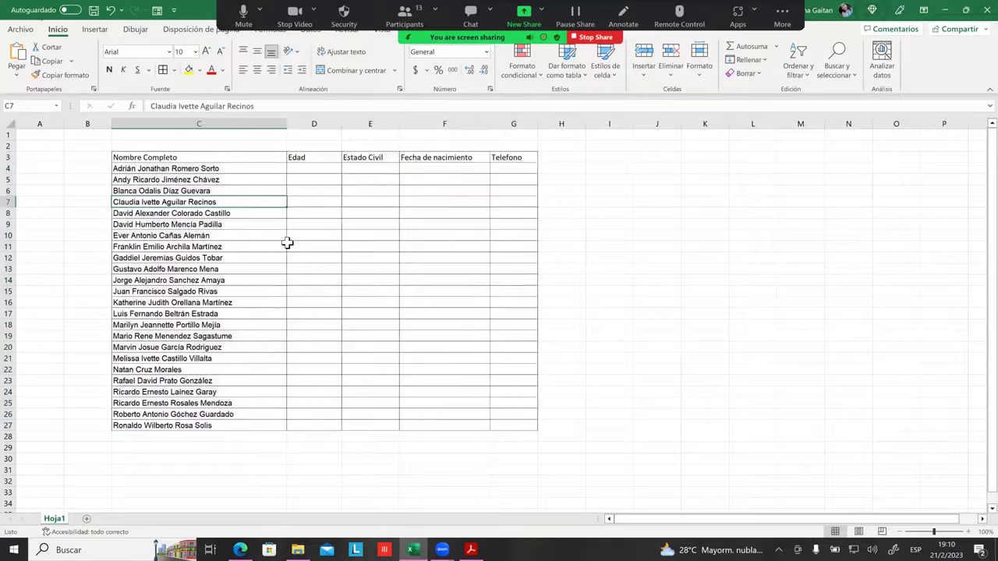
pyautogui.keyDown('ctrl'); pyautogui.scroll(1, 297, 327); pyautogui.keyUp('ctrl')
pyautogui.keyDown('ctrl'); pyautogui.scroll(2, 297, 328); pyautogui.keyUp('ctrl')
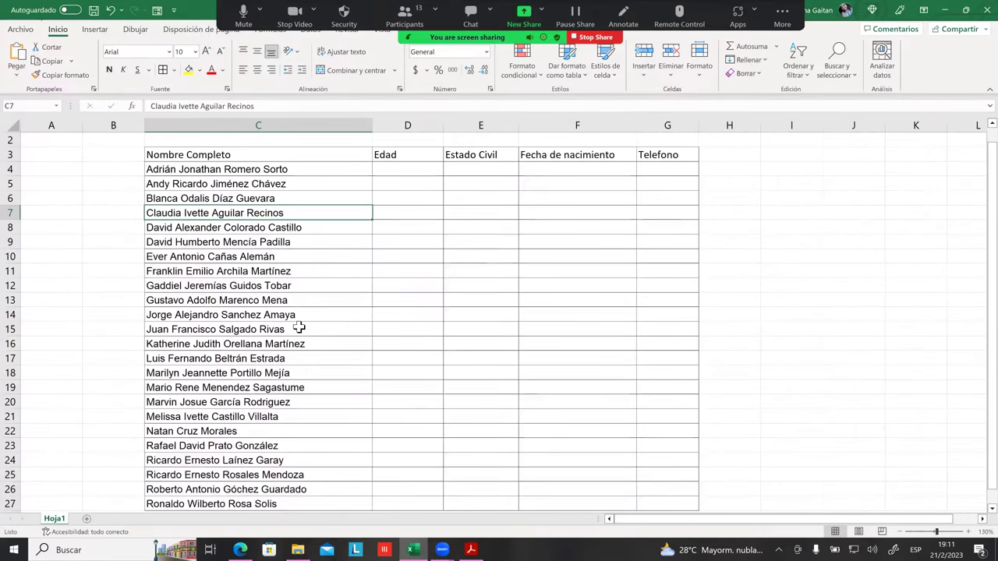
pyautogui.keyDown('ctrl'); pyautogui.scroll(1, 299, 327); pyautogui.keyUp('ctrl')
pyautogui.keyDown('ctrl'); pyautogui.scroll(1, 298, 327); pyautogui.keyUp('ctrl')
pyautogui.scroll(2, 367, 356)
# Fill the header cells C3:G3, Nombre Completo through Telefono, with yellow.
pyautogui.moveTo(526, 336); pyautogui.dragTo(543, 327)
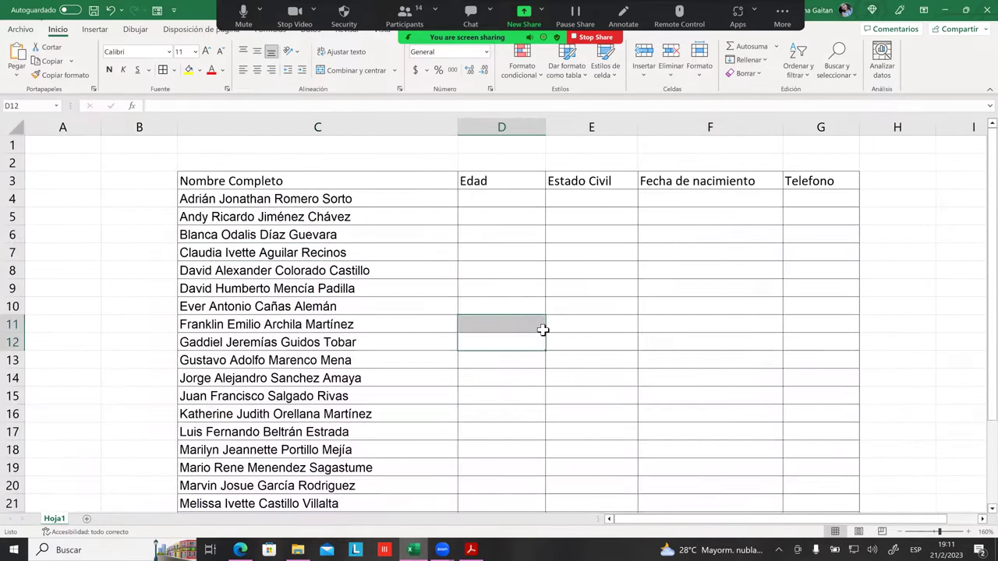
pyautogui.click(530, 248)
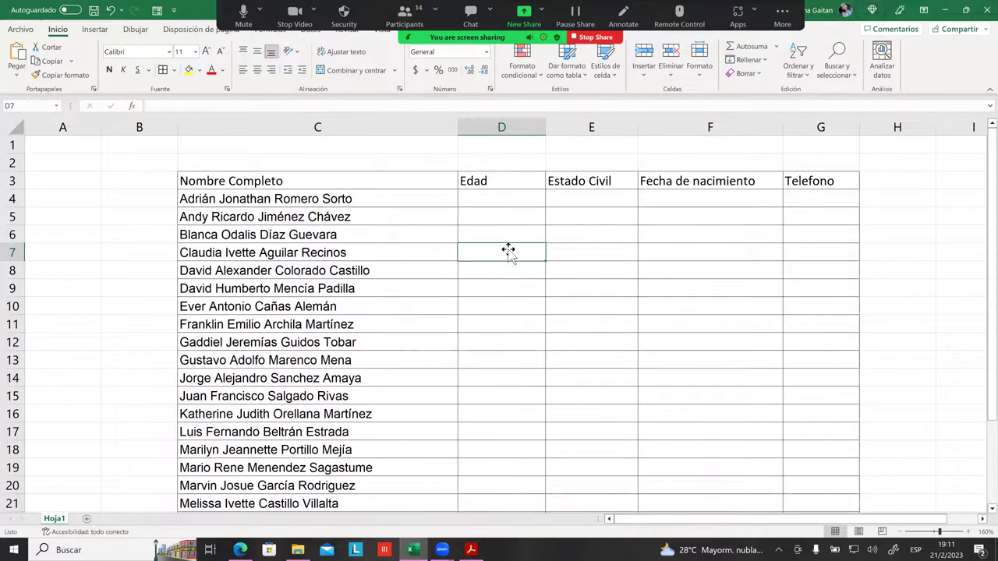
pyautogui.keyDown('ctrl'); pyautogui.scroll(1, 535, 247); pyautogui.keyUp('ctrl')
pyautogui.moveTo(246, 160)
pyautogui.mouseDown()
pyautogui.moveTo(534, 193)
pyautogui.moveTo(896, 167)
pyautogui.mouseUp()
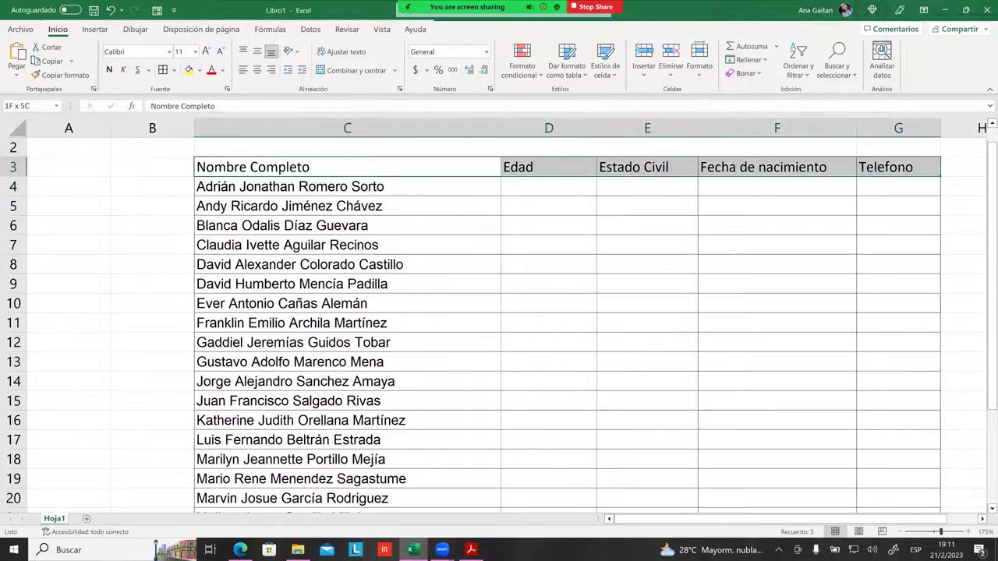
pyautogui.click(188, 69)
pyautogui.moveTo(468, 303)
pyautogui.mouseDown()
pyautogui.moveTo(505, 285)
pyautogui.moveTo(530, 304)
pyautogui.mouseUp()
pyautogui.click(539, 204)
pyautogui.click(268, 204)
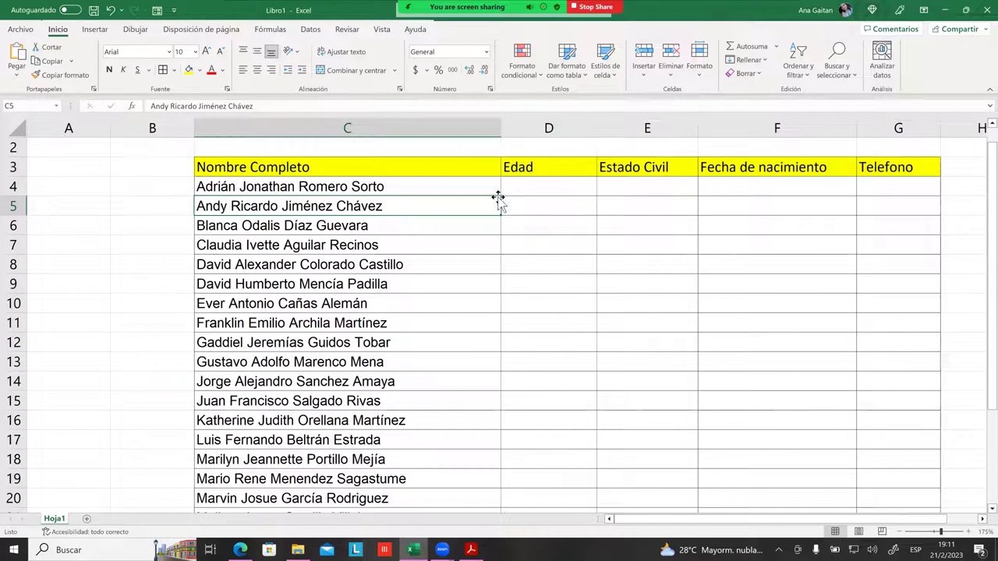
pyautogui.click(548, 189)
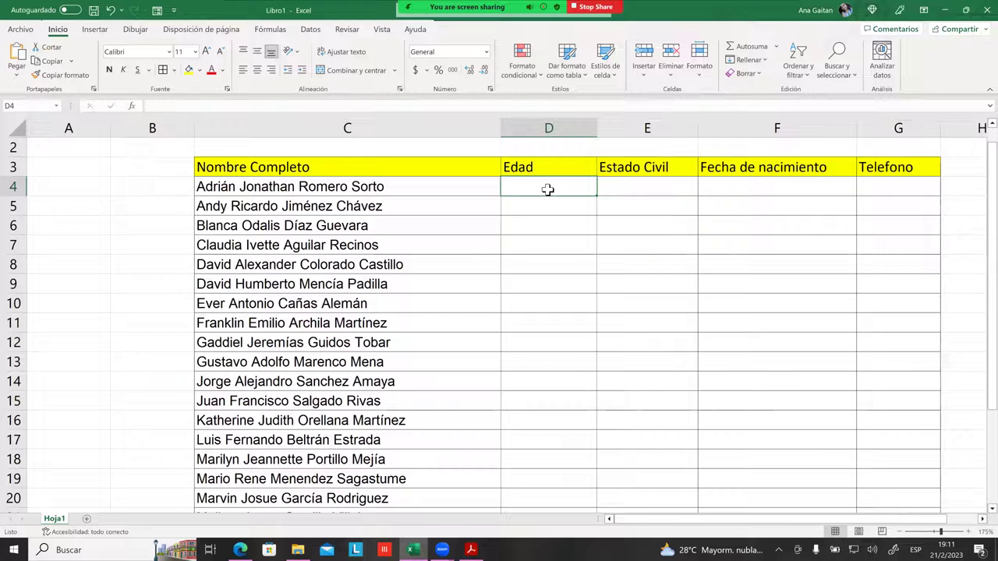
# Enter 'dos años' as the first Edad value in D4.
pyautogui.write('dos a')
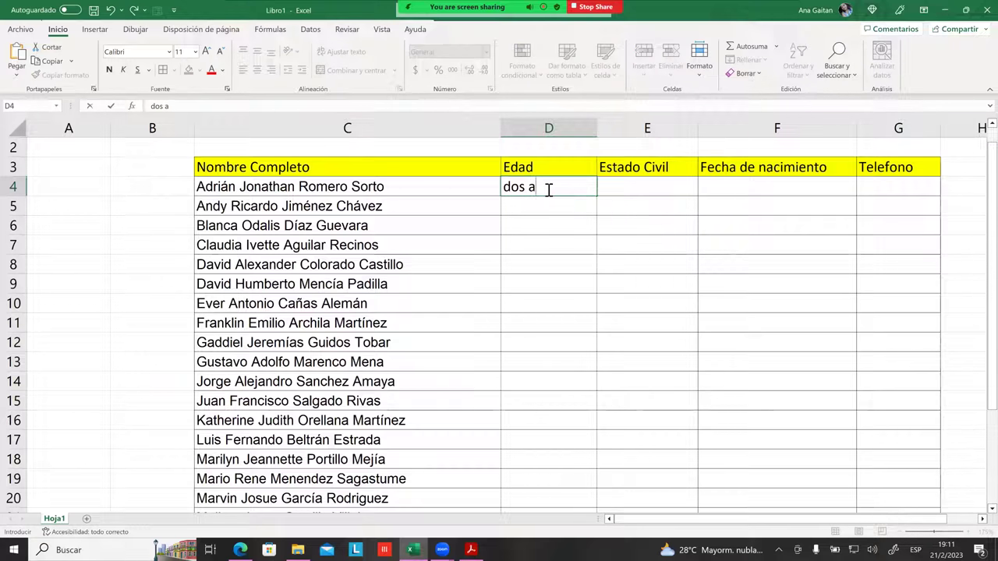
pyautogui.write('ños')
pyautogui.press('Return')
pyautogui.click(569, 189)
pyautogui.click(576, 213)
pyautogui.click(584, 192)
pyautogui.click(576, 207)
pyautogui.click(574, 221)
pyautogui.moveTo(539, 177); pyautogui.dragTo(536, 194)
pyautogui.click(535, 209)
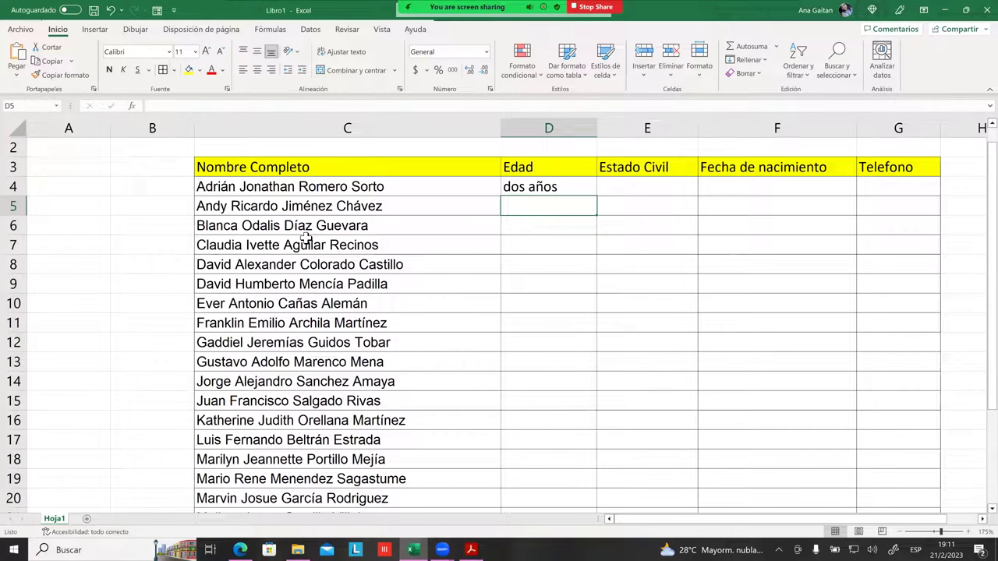
# Enter ages 45 and 15 in D5 and D6.
pyautogui.scroll(-1, 465, 192)
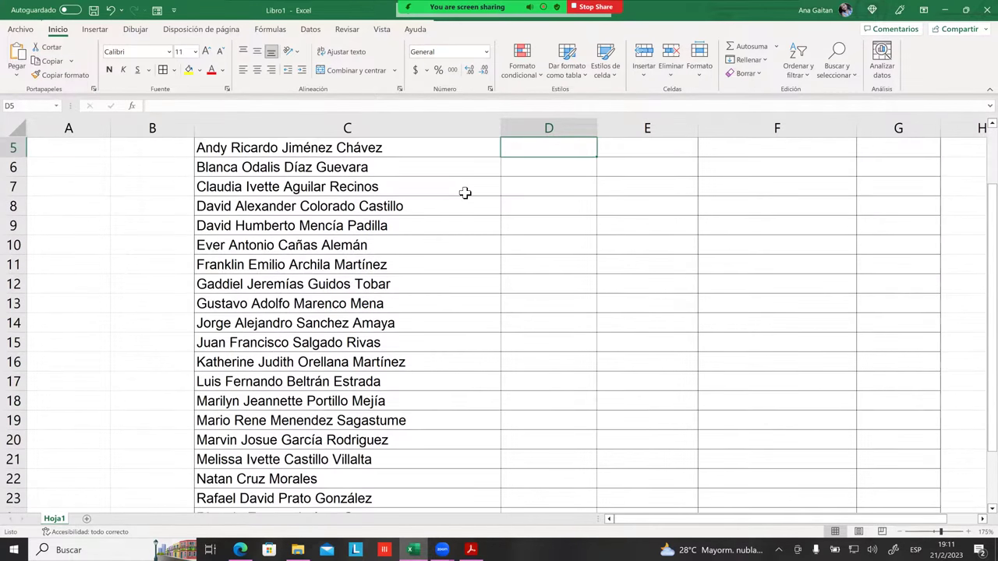
pyautogui.scroll(2, 465, 192)
pyautogui.click(323, 227)
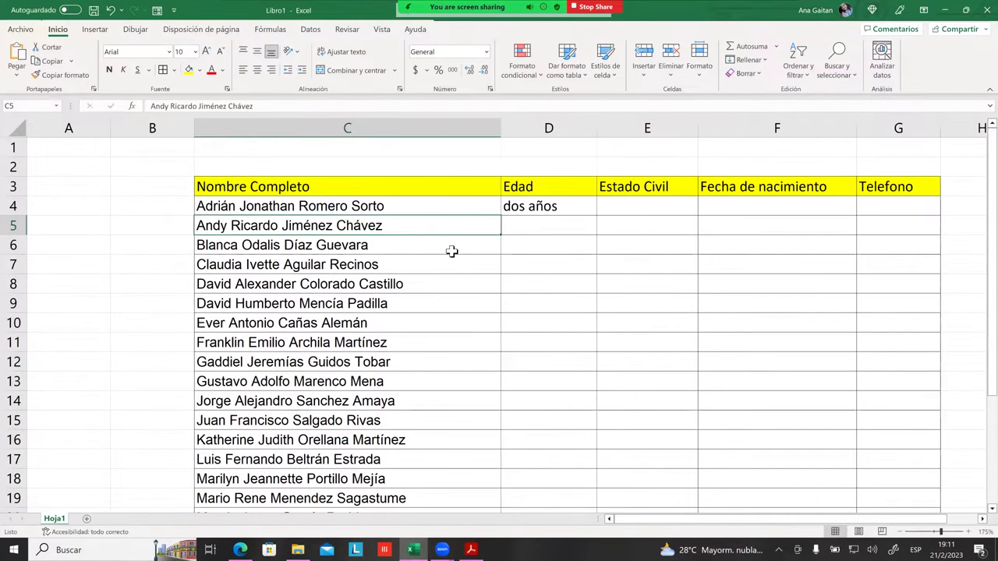
pyautogui.click(545, 229)
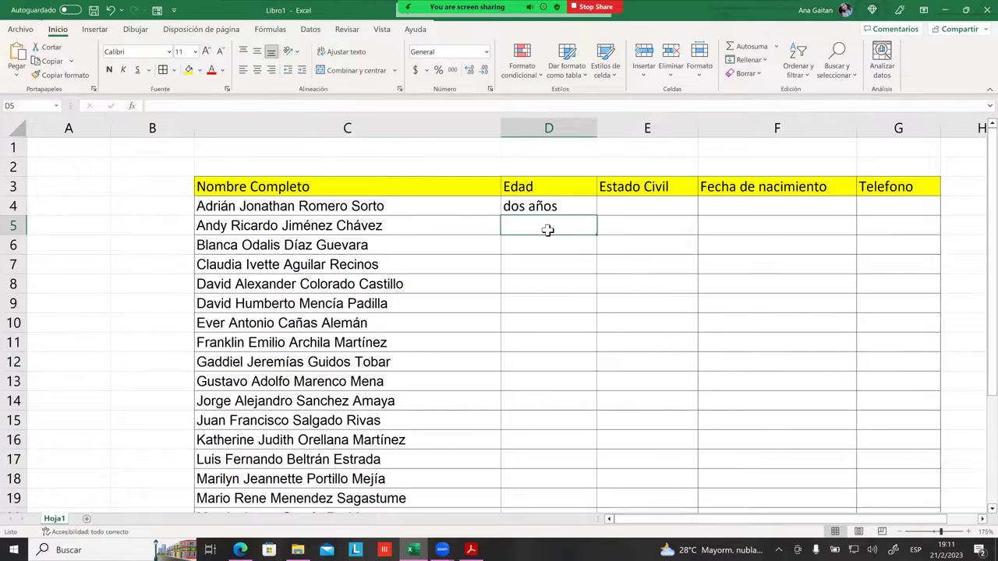
pyautogui.write('45')
pyautogui.click(537, 279)
pyautogui.click(543, 245)
pyautogui.write('15')
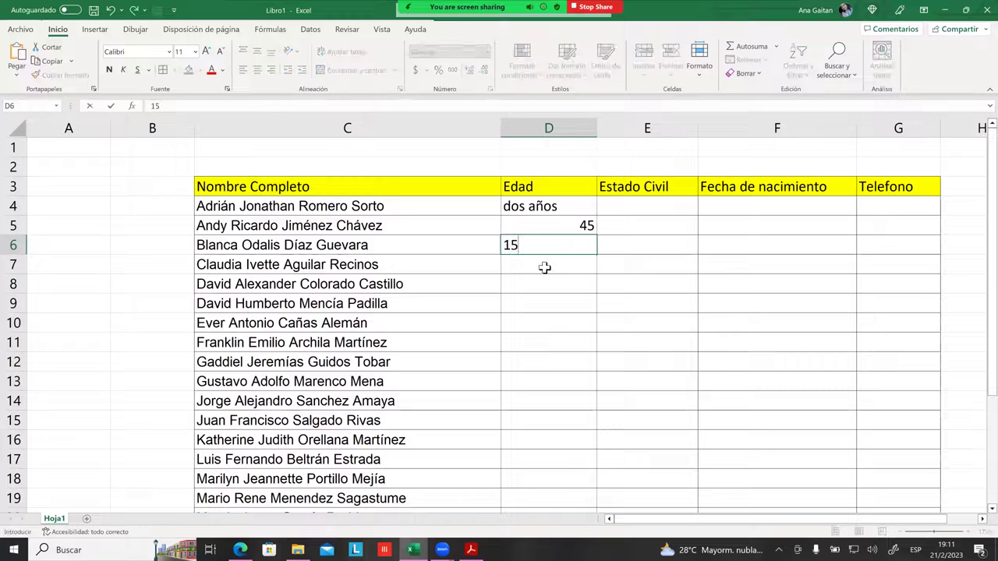
pyautogui.click(545, 268)
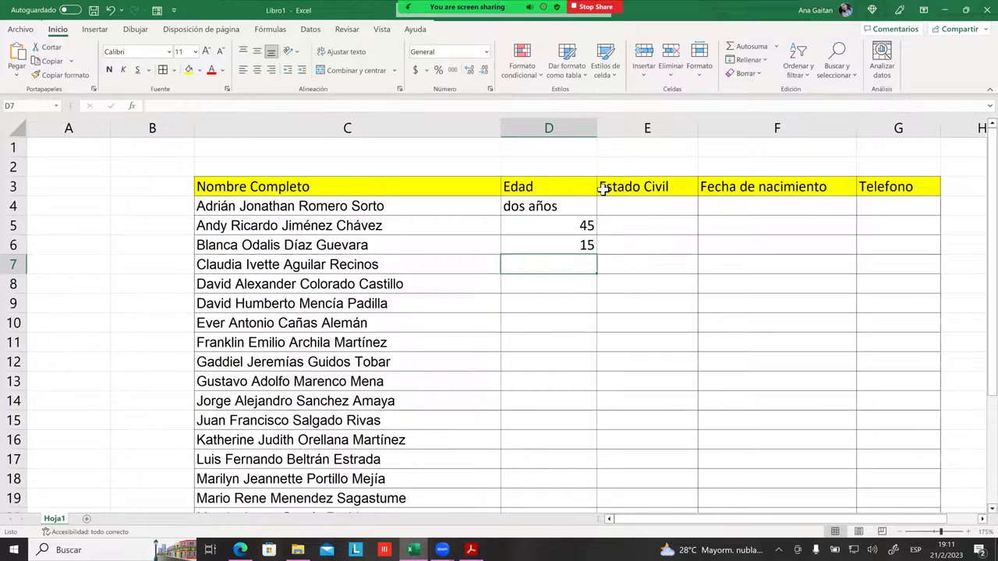
# Type the label 'Promedio' in C28 below the last name.
pyautogui.moveTo(585, 226); pyautogui.dragTo(588, 269)
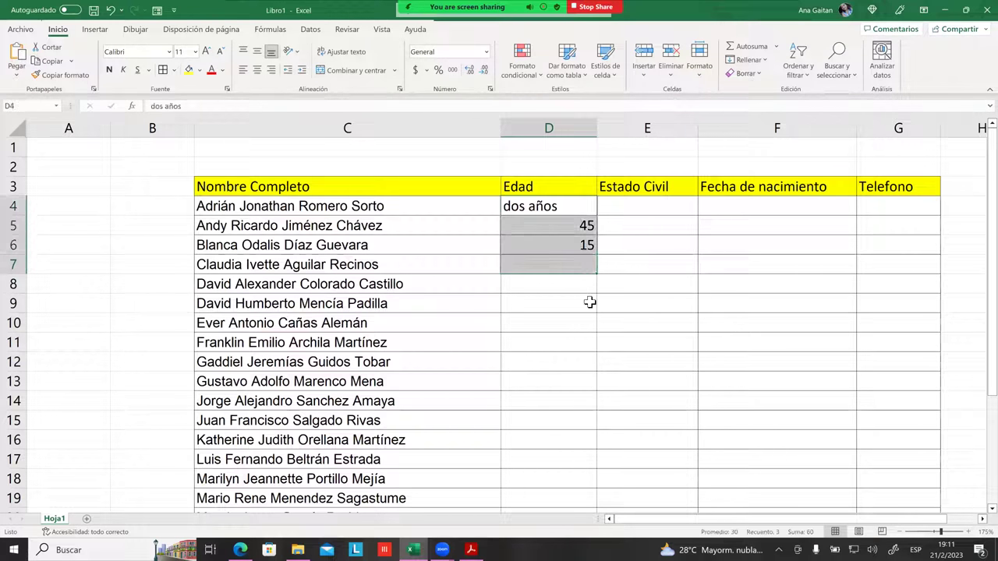
pyautogui.click(590, 302)
pyautogui.scroll(-3, 545, 334)
pyautogui.scroll(-3, 546, 333)
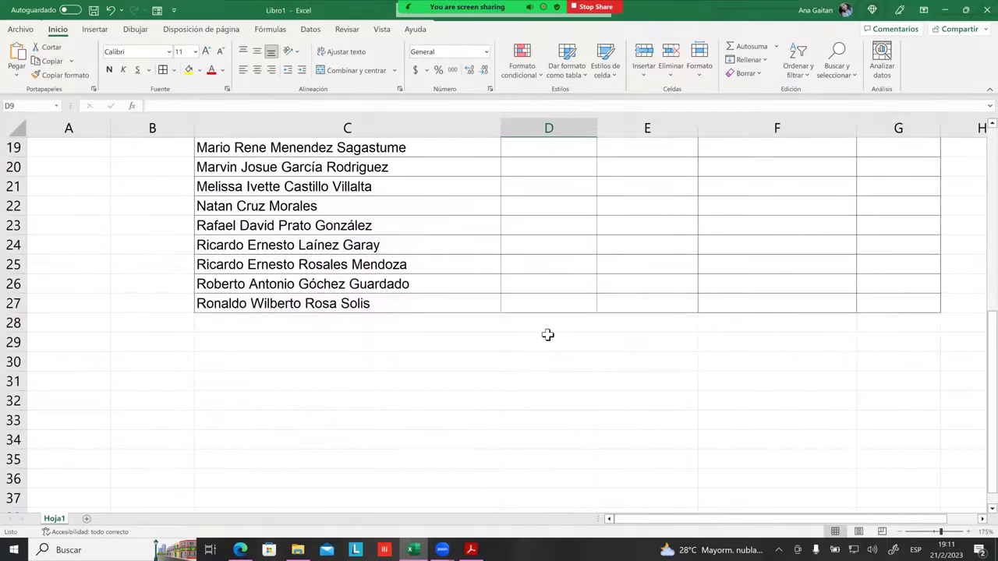
pyautogui.click(487, 343)
pyautogui.click(485, 324)
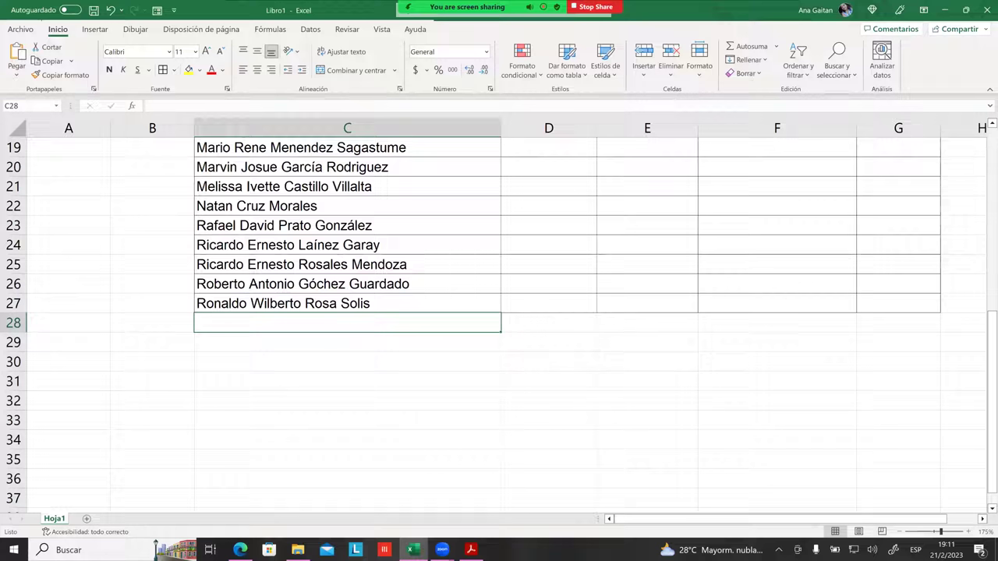
pyautogui.write('Promedio')
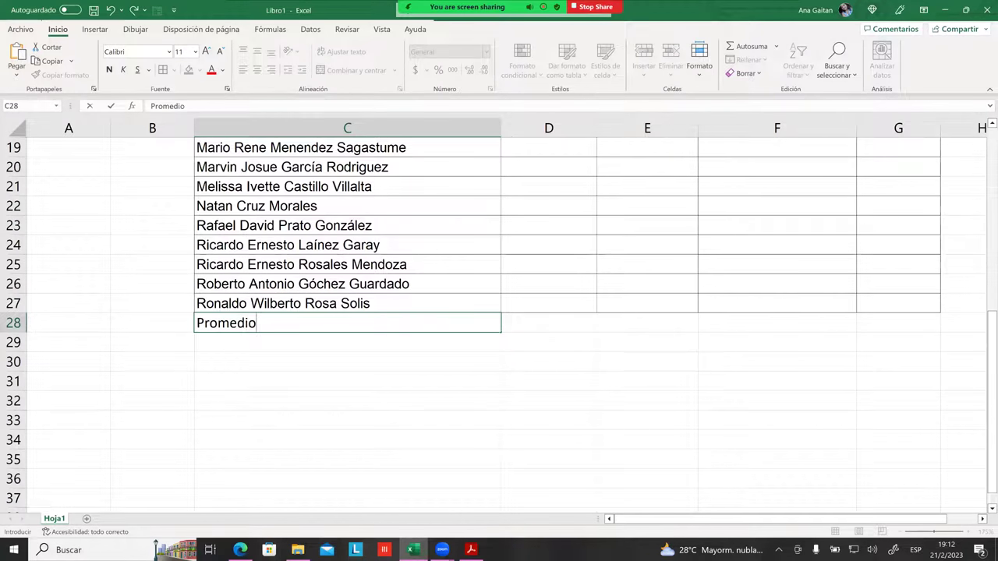
pyautogui.press('Return')
pyautogui.click(512, 361)
pyautogui.click(455, 329)
pyautogui.click(534, 350)
pyautogui.click(539, 321)
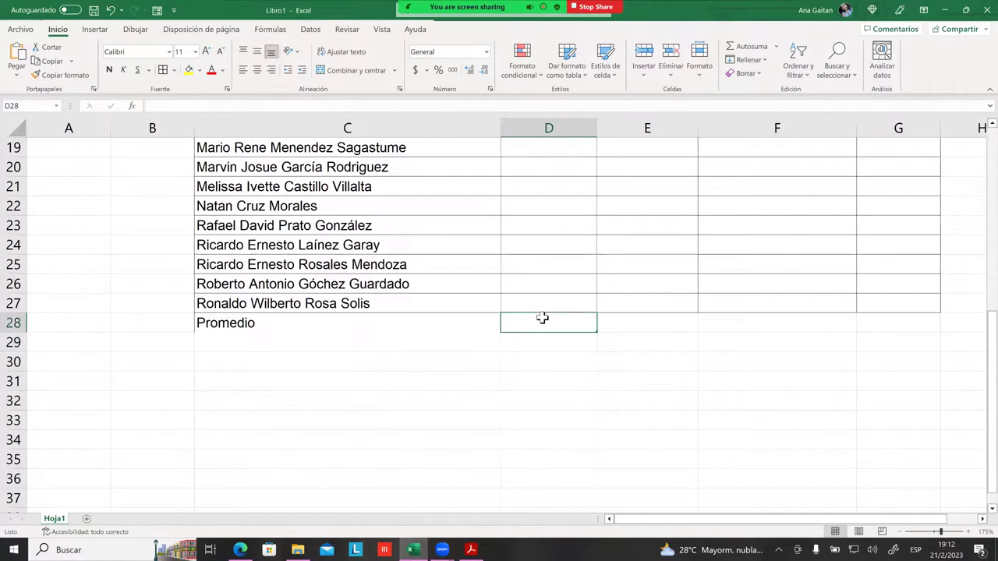
# Enter ages 15 and 20 in D7 and D8.
pyautogui.scroll(6, 540, 319)
pyautogui.click(550, 279)
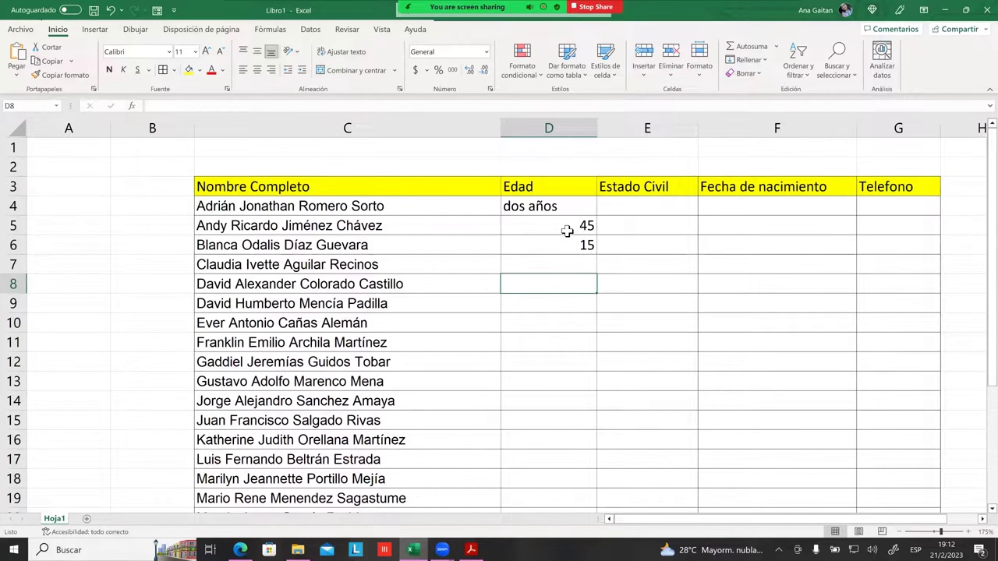
pyautogui.click(552, 261)
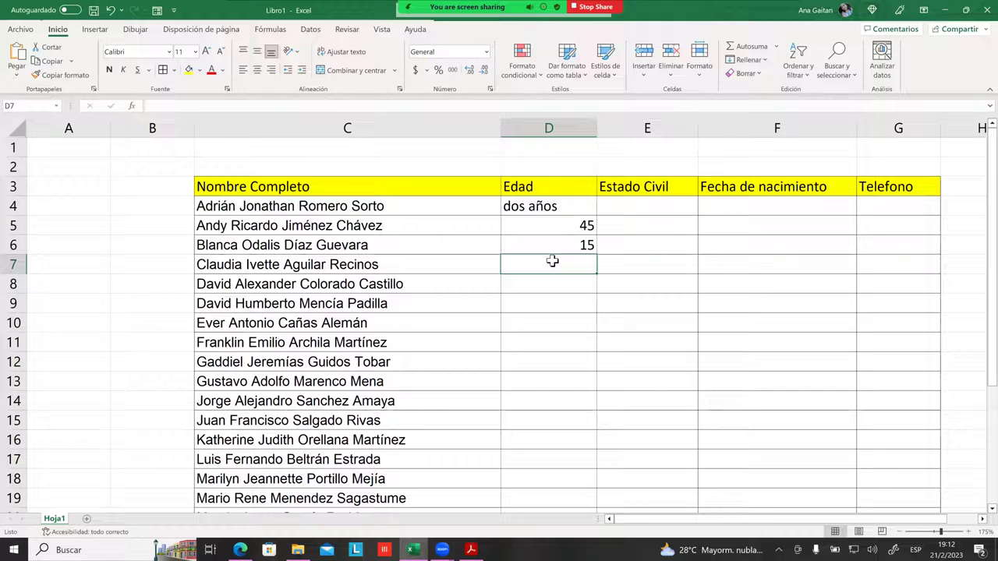
pyautogui.write('1')
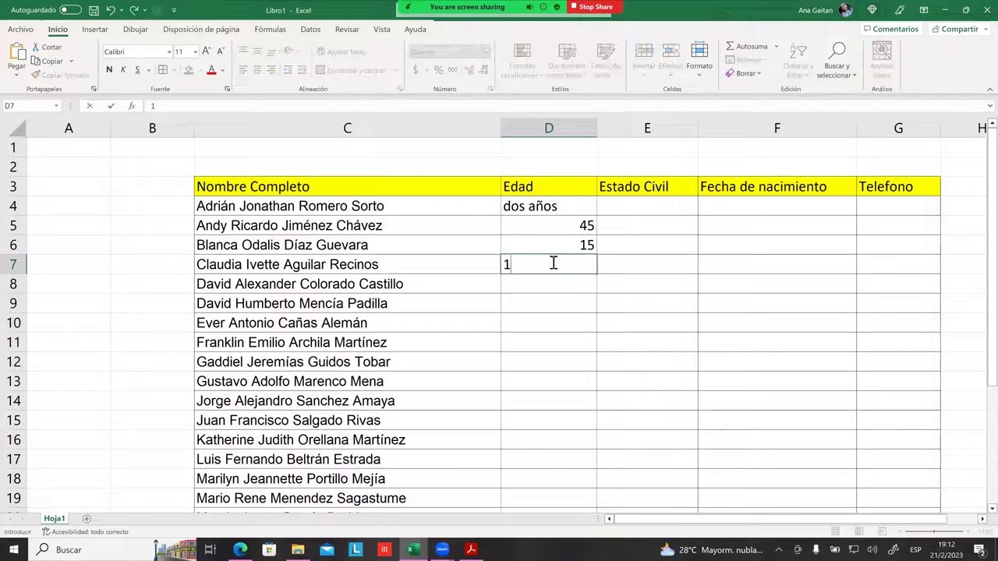
pyautogui.write('5')
pyautogui.click(562, 289)
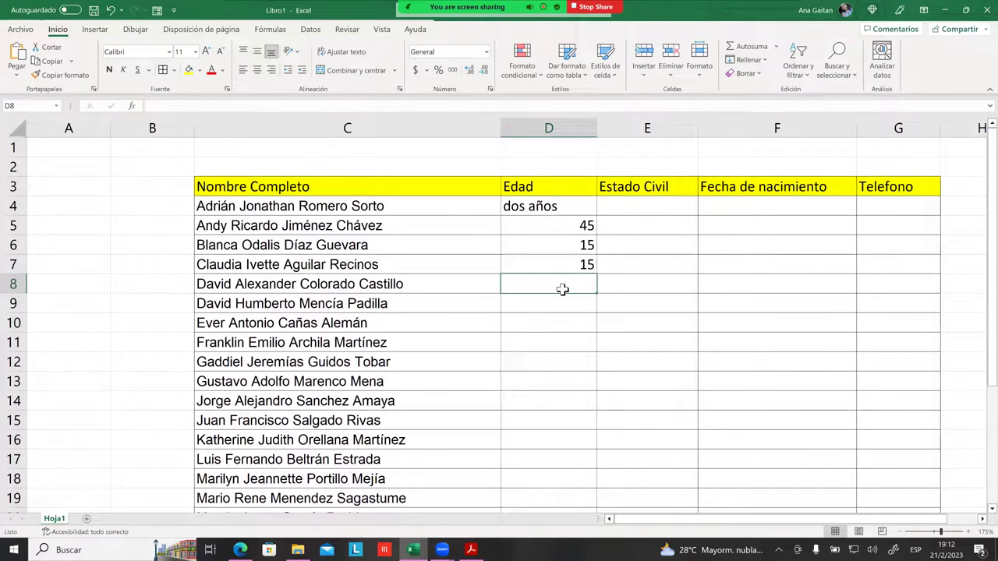
pyautogui.write('20')
pyautogui.click(588, 317)
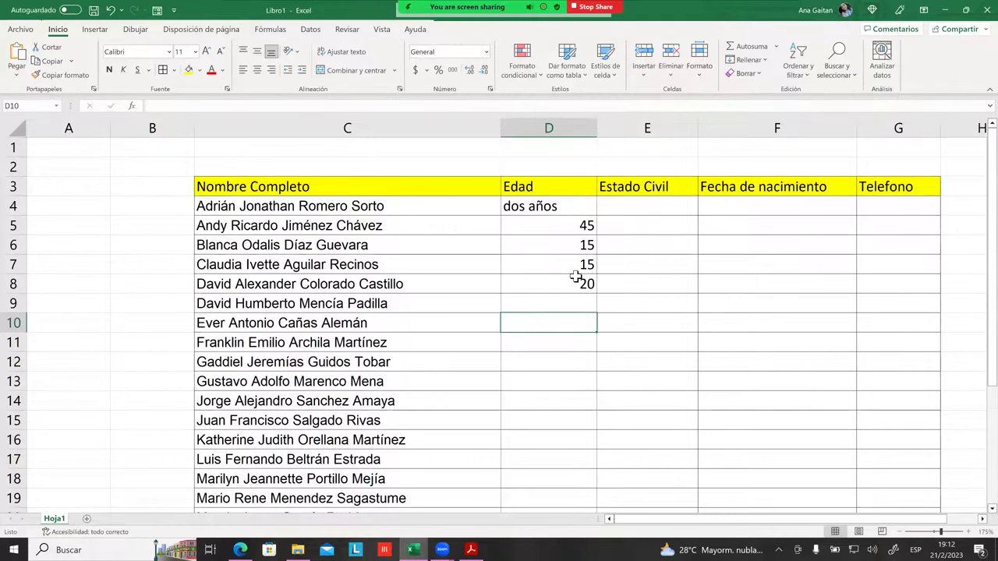
pyautogui.click(574, 283)
# Copy the ages 25–50 from D9:D14 and paste them into D15 and D21.
pyautogui.moveTo(575, 267)
pyautogui.mouseDown()
pyautogui.moveTo(589, 285)
pyautogui.moveTo(600, 499)
pyautogui.moveTo(602, 262)
pyautogui.mouseUp()
pyautogui.scroll(3, 637, 294)
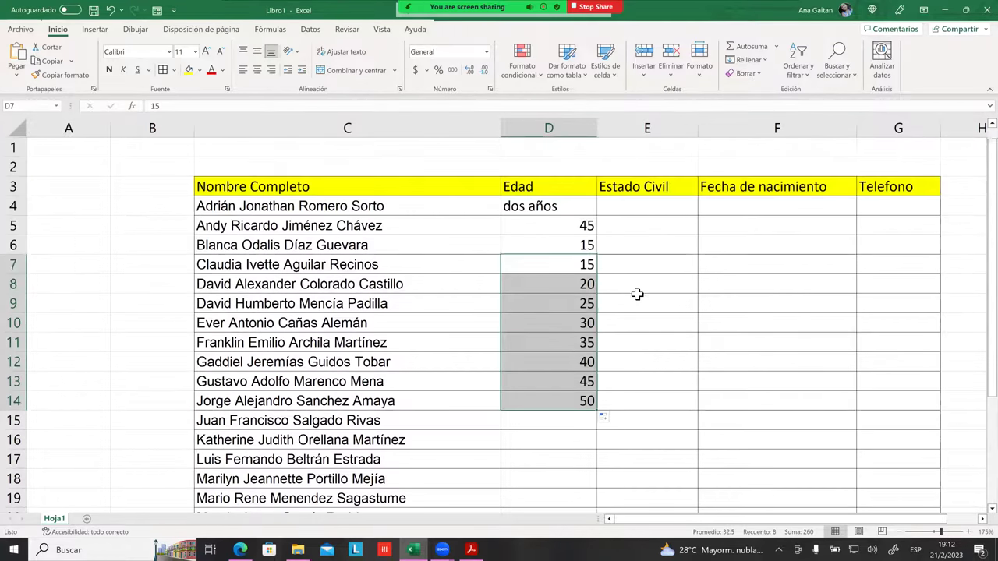
pyautogui.moveTo(584, 304); pyautogui.dragTo(588, 400)
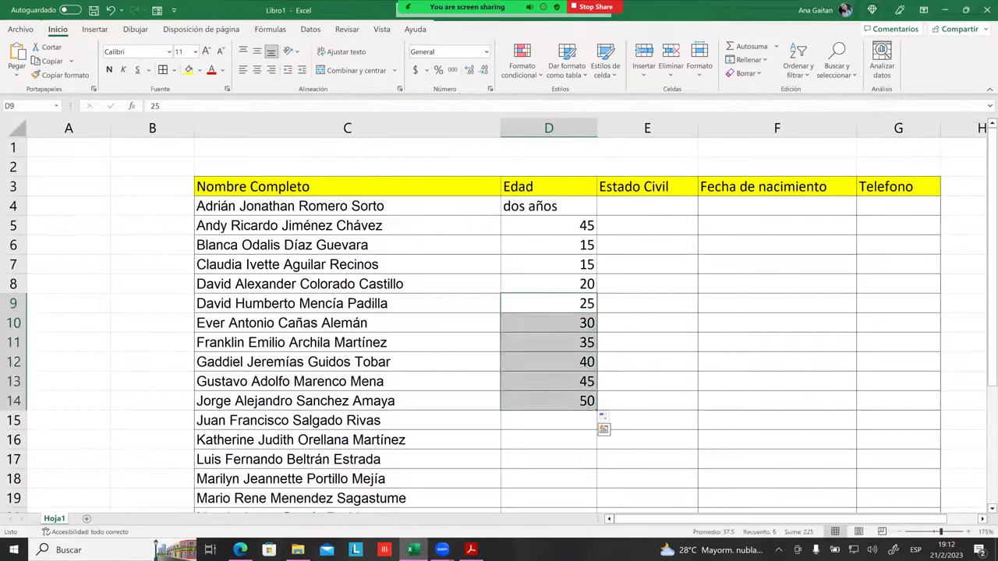
pyautogui.hotkey('ctrl', 'c')
pyautogui.scroll(-2, 569, 312)
pyautogui.click(569, 310)
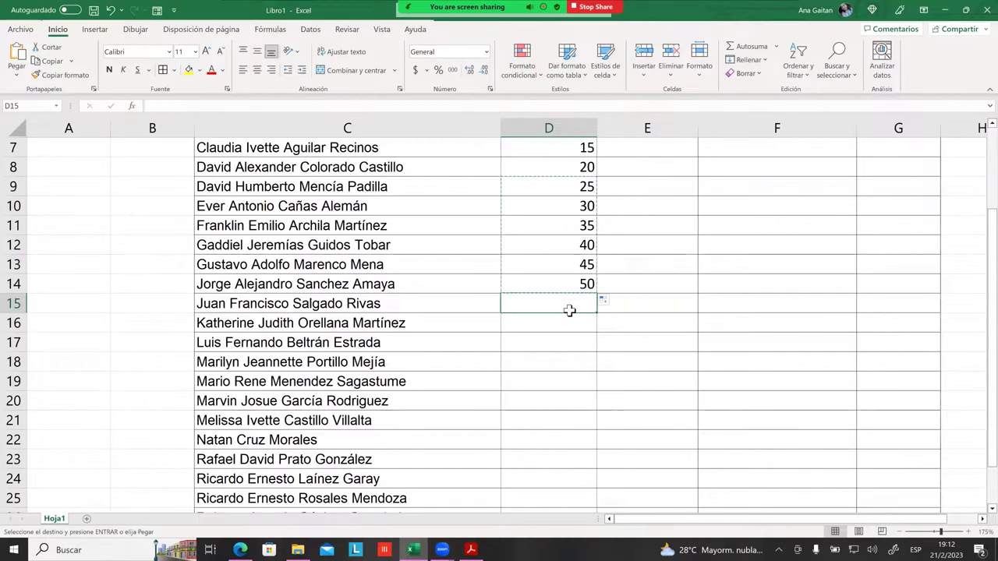
pyautogui.hotkey('ctrl', 'v')
pyautogui.scroll(-2, 566, 319)
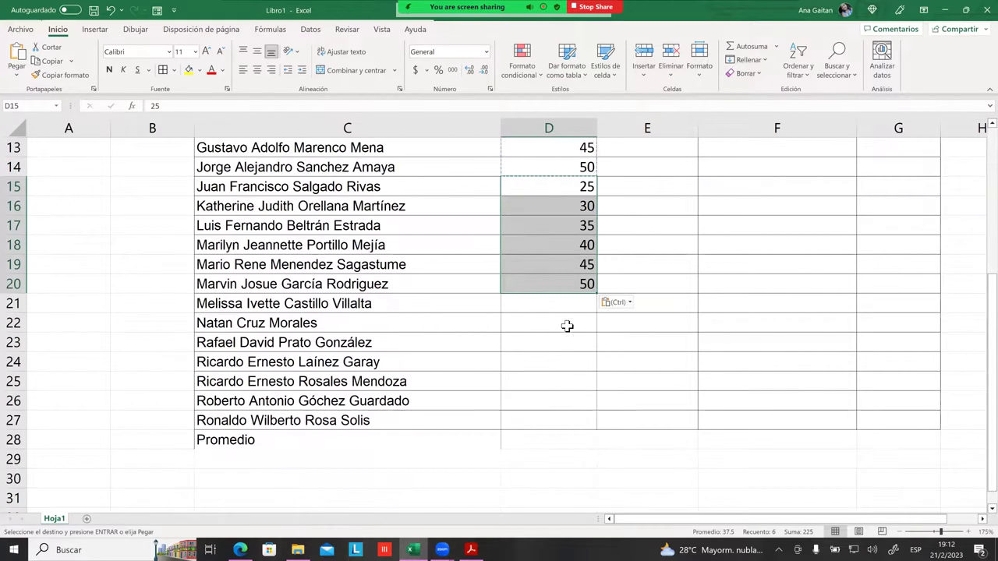
pyautogui.click(559, 310)
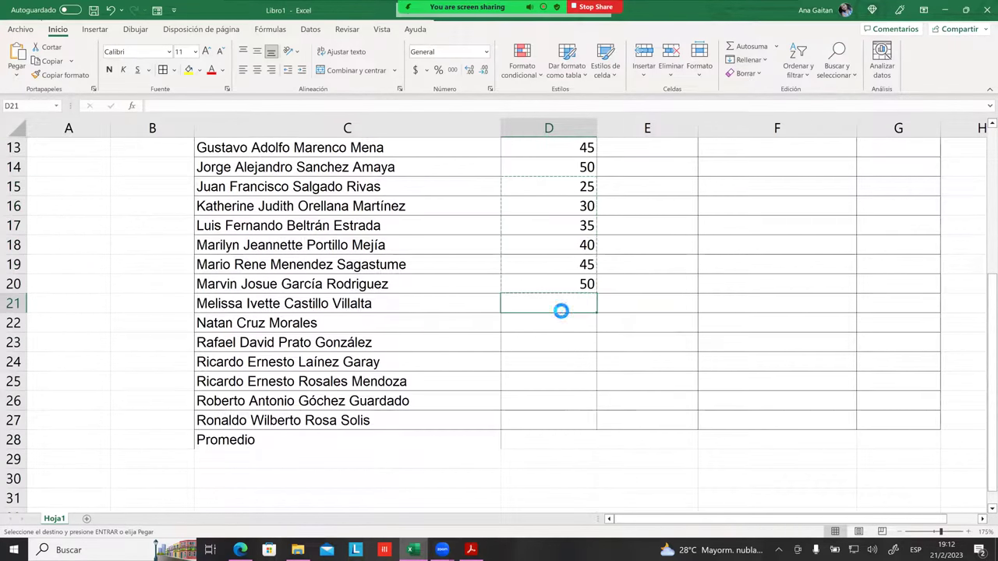
pyautogui.hotkey('ctrl', 'v')
# Enter 23 as the last person's age in D27.
pyautogui.click(646, 353)
pyautogui.click(548, 420)
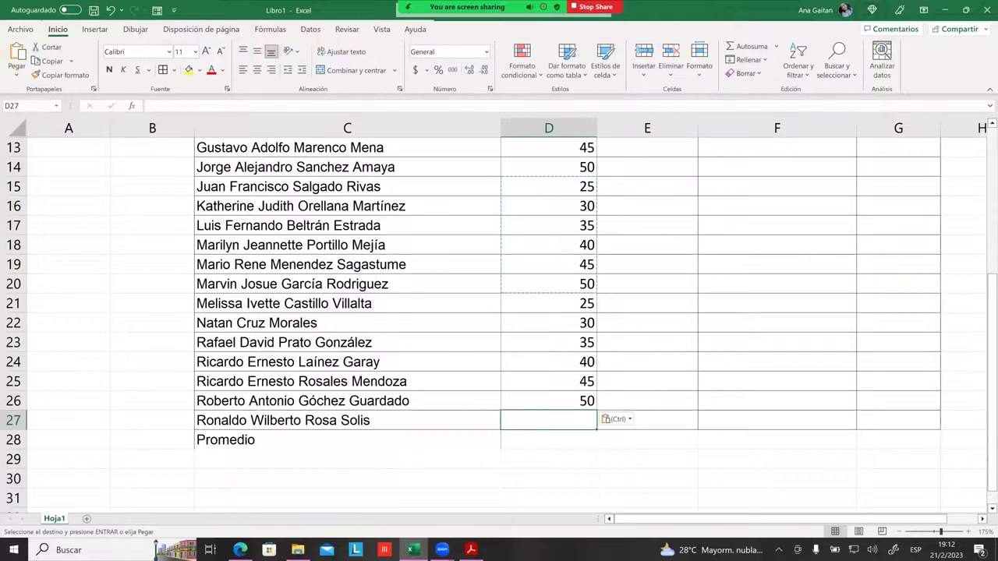
pyautogui.write('23')
pyautogui.press('Tab')
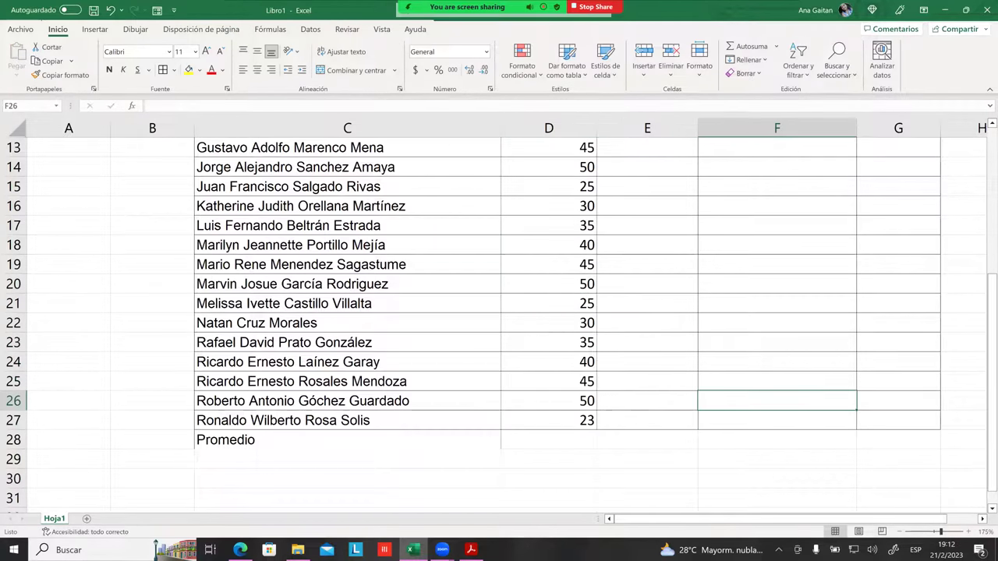
pyautogui.press('Return')
pyautogui.scroll(2, 652, 356)
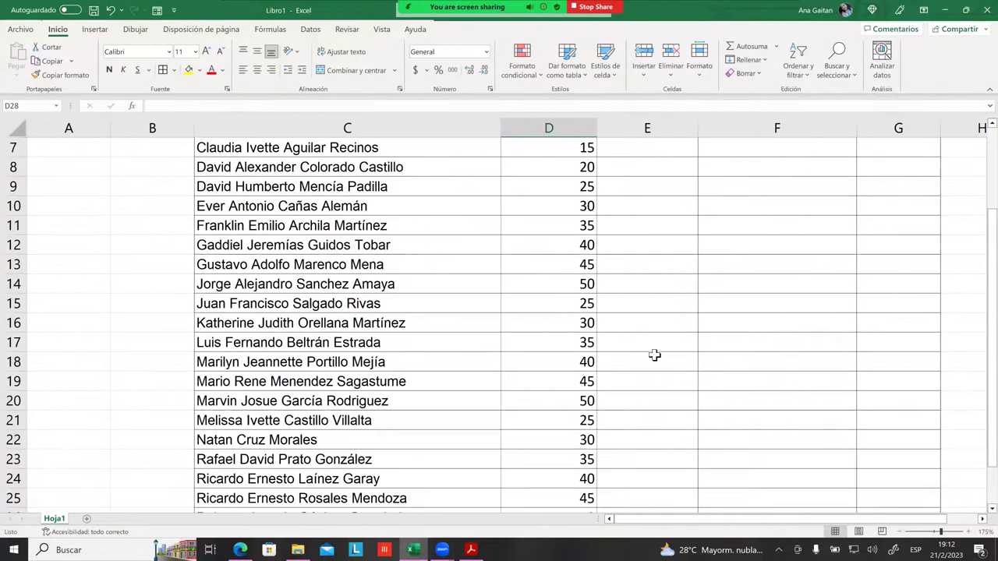
pyautogui.scroll(1, 615, 257)
pyautogui.scroll(1, 613, 260)
pyautogui.scroll(-3, 613, 259)
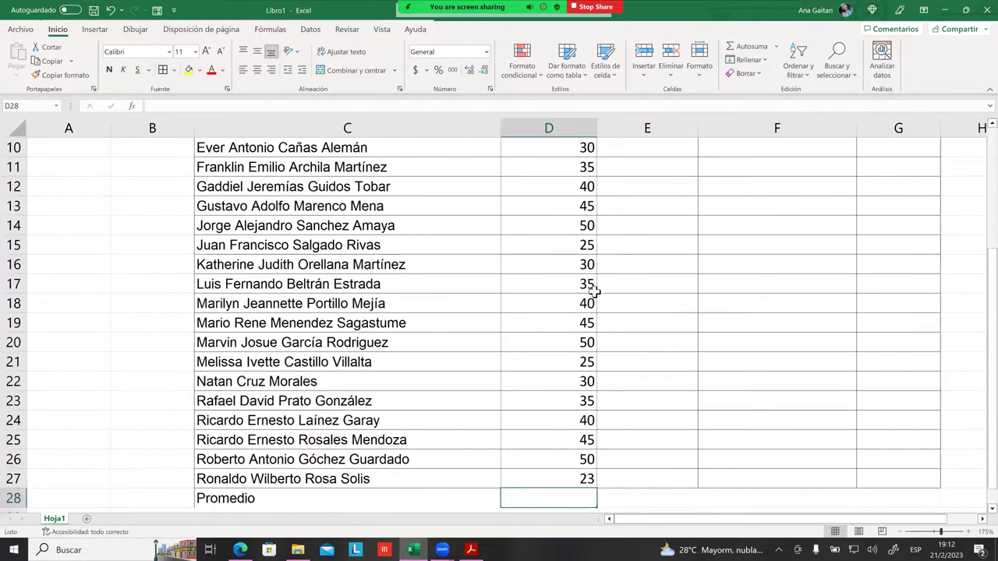
pyautogui.scroll(-3, 592, 286)
pyautogui.click(571, 235)
# Enter =PROMEDIO(D4:D26) in D28 to average the Edad values.
pyautogui.click(565, 325)
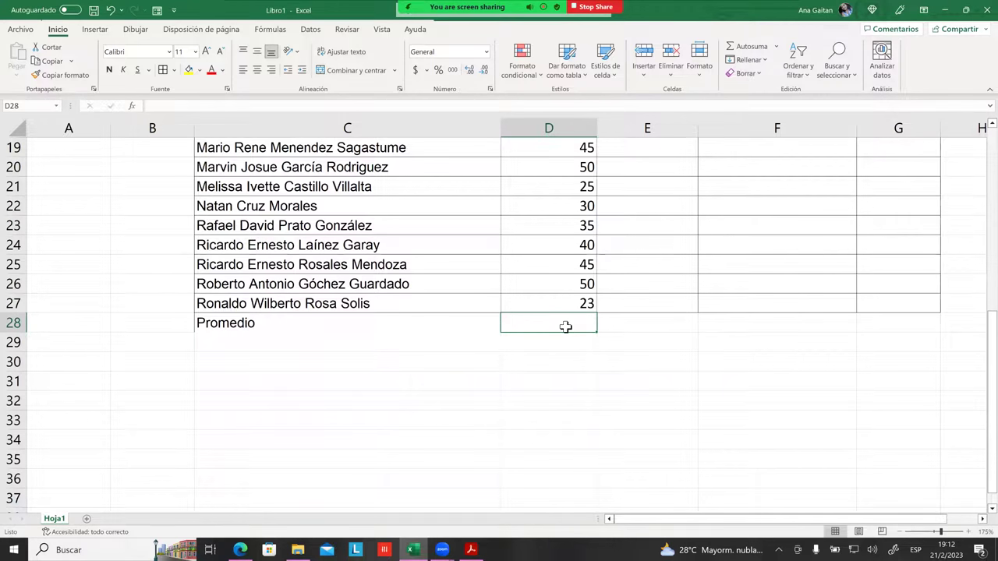
pyautogui.write('=')
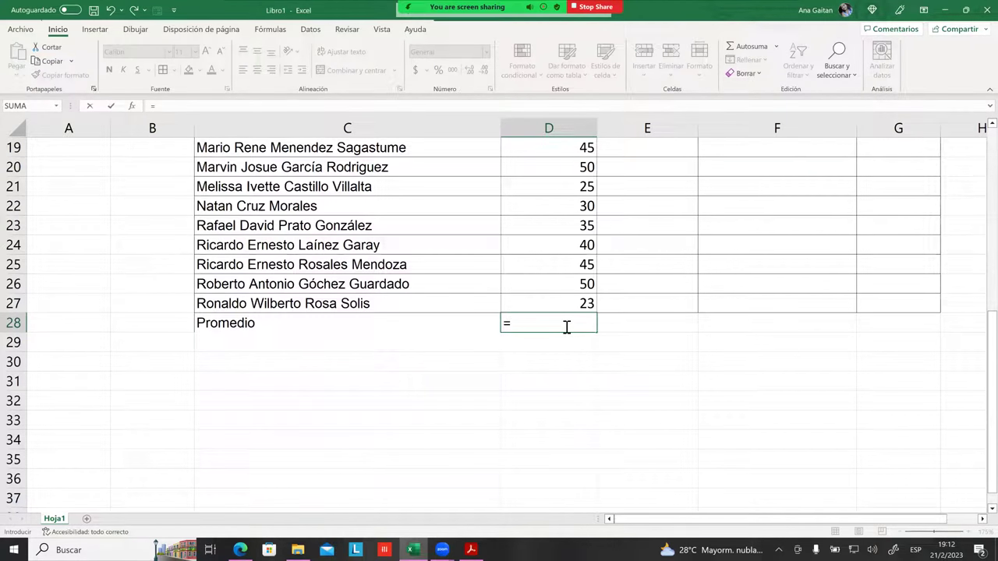
pyautogui.write('promed')
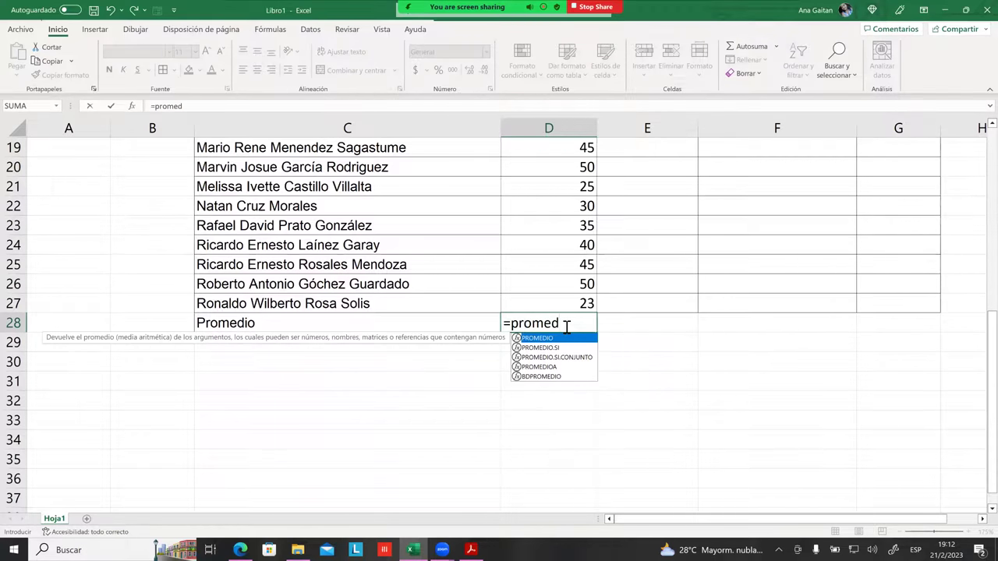
pyautogui.press('Tab')
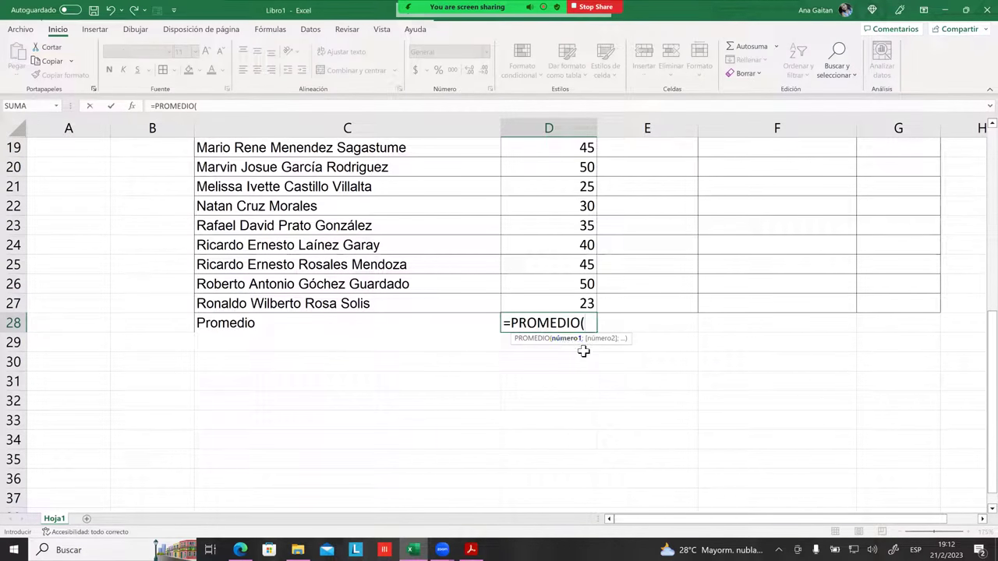
pyautogui.scroll(1, 599, 331)
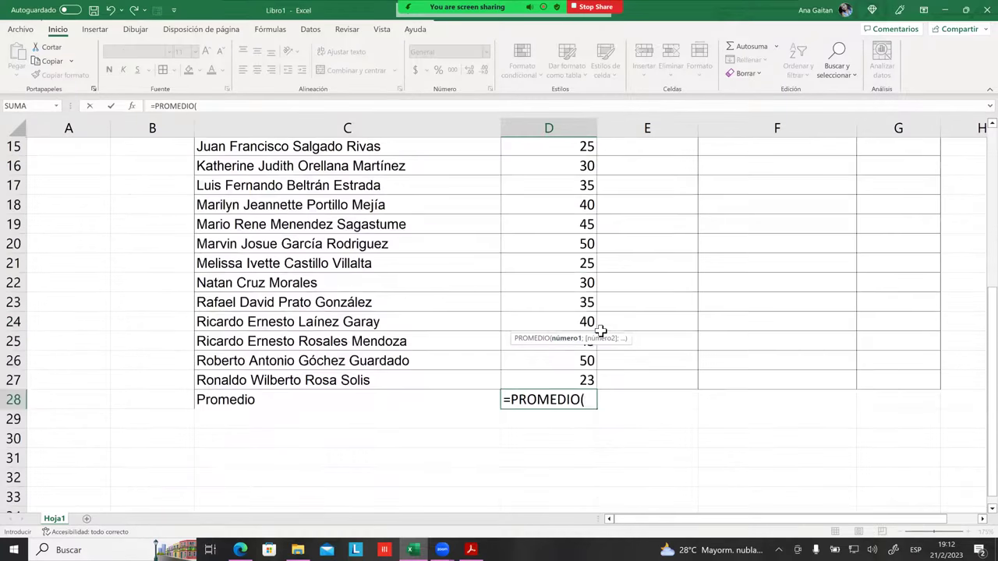
pyautogui.scroll(4, 577, 258)
pyautogui.scroll(1, 558, 219)
pyautogui.moveTo(560, 207)
pyautogui.mouseDown()
pyautogui.moveTo(576, 213)
pyautogui.moveTo(586, 486)
pyautogui.moveTo(587, 446)
pyautogui.mouseUp()
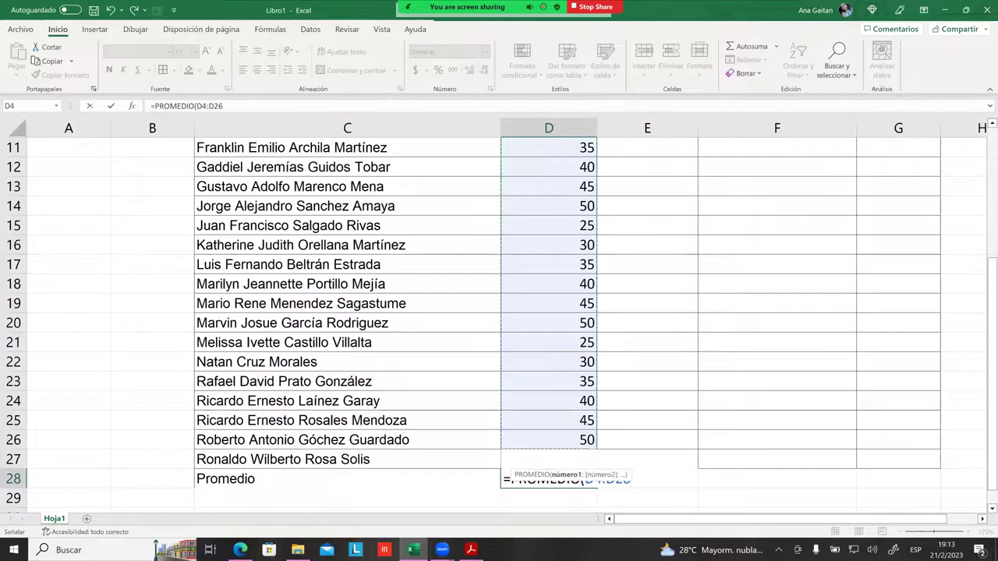
pyautogui.write(')')
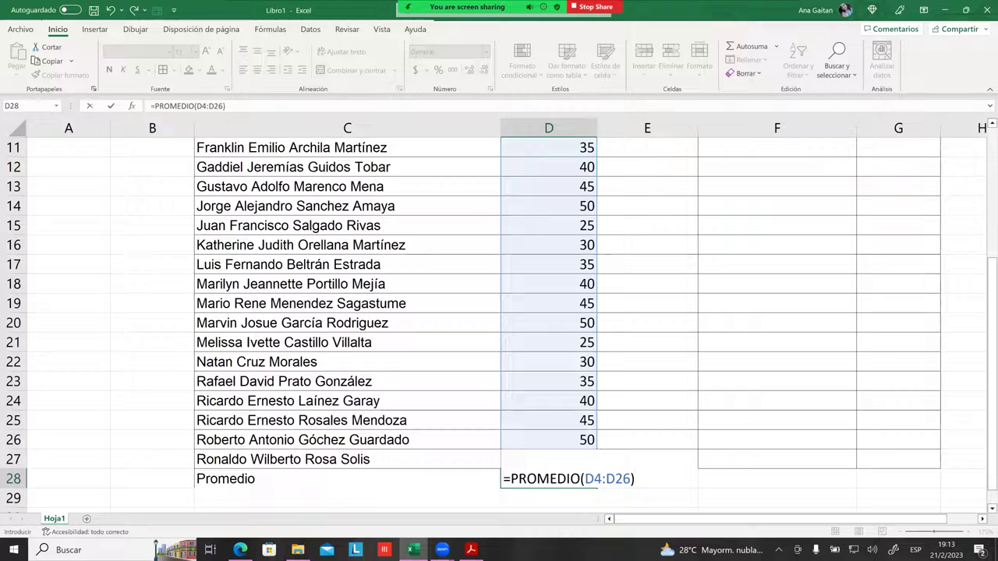
pyautogui.press('Return')
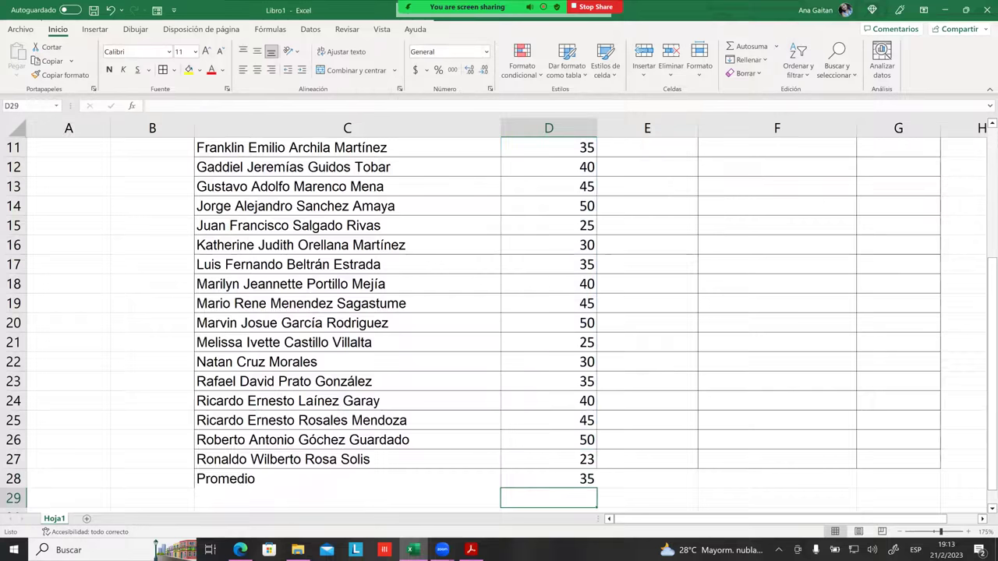
# Reopen the D28 average formula to verify its D4:D26 range, leaving it unchanged.
pyautogui.click(548, 479)
pyautogui.press('F2')
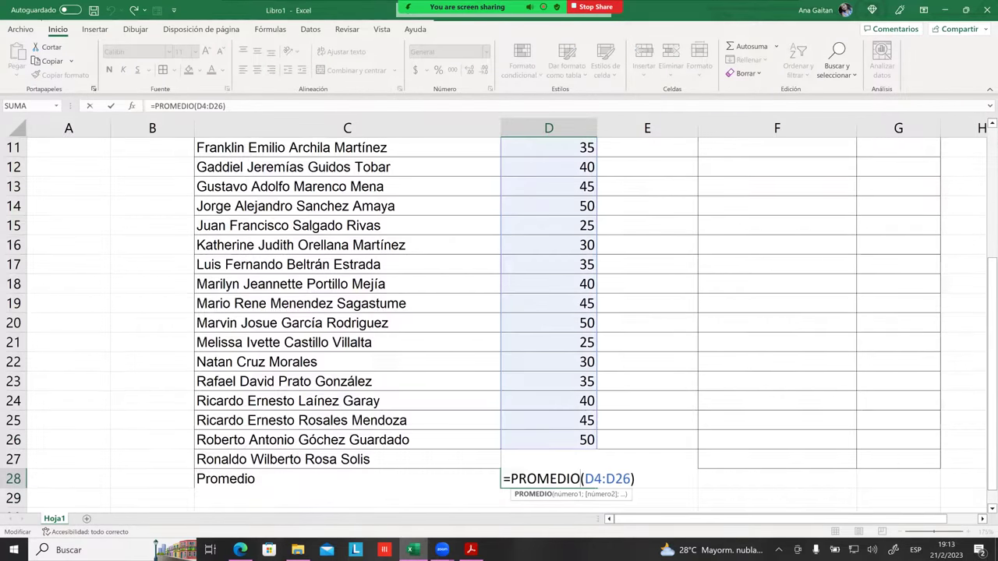
pyautogui.scroll(3, 548, 319)
pyautogui.press('Return')
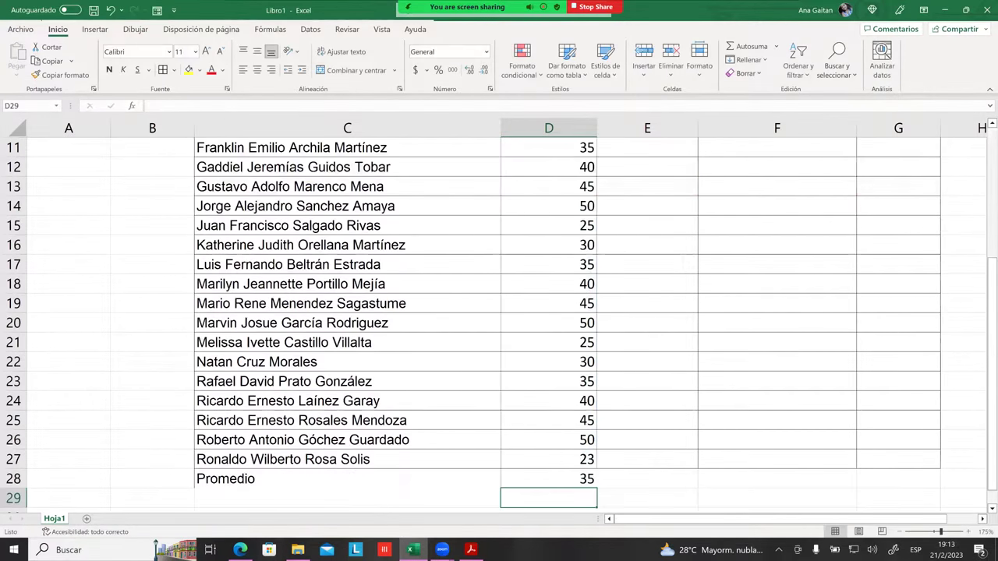
pyautogui.scroll(-2, 569, 367)
pyautogui.click(570, 362)
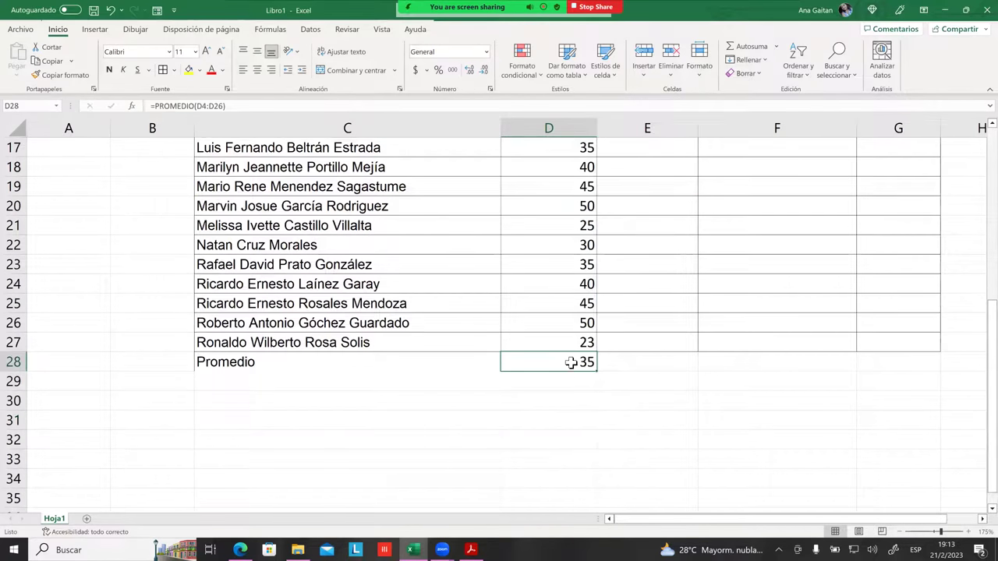
pyautogui.doubleClick(570, 362)
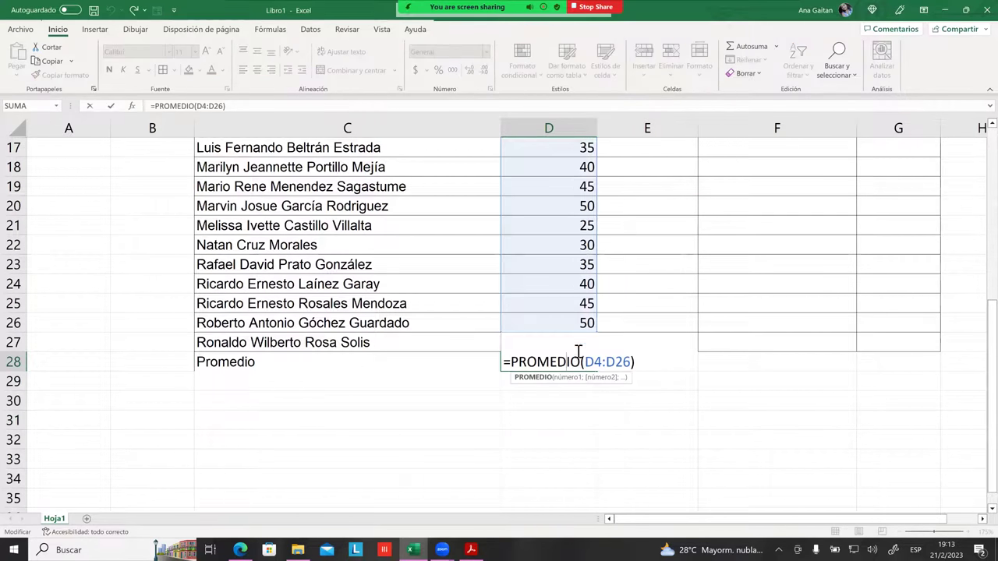
pyautogui.scroll(3, 559, 335)
pyautogui.scroll(1, 558, 333)
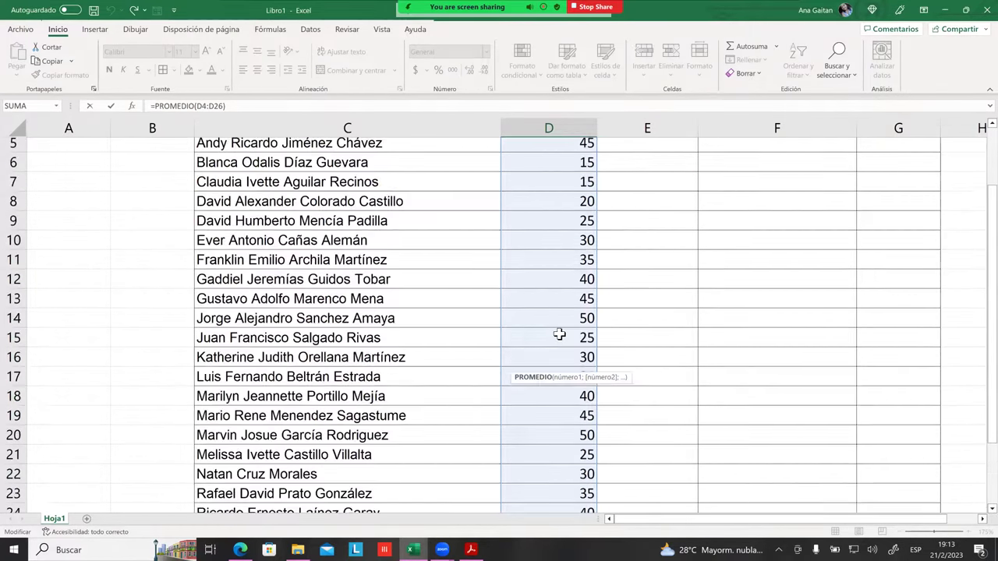
pyautogui.scroll(2, 559, 335)
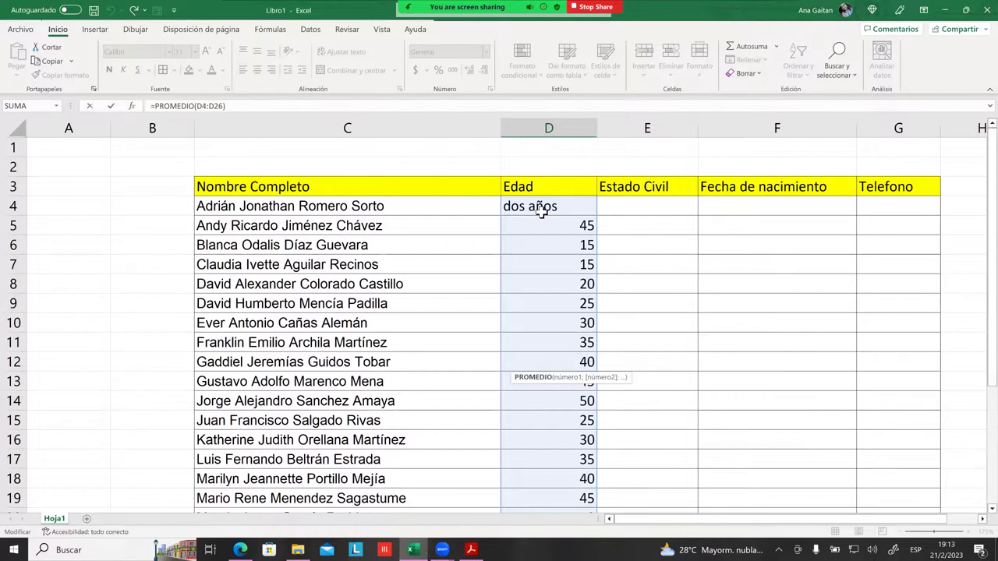
pyautogui.scroll(-6, 546, 250)
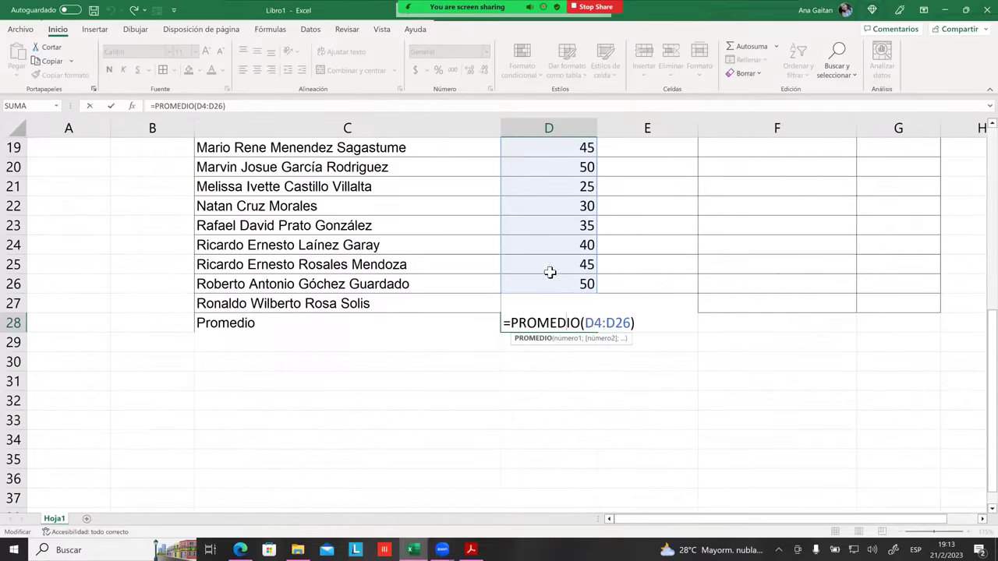
pyautogui.scroll(-3, 592, 320)
pyautogui.press('Return')
pyautogui.click(596, 324)
pyautogui.scroll(4, 596, 323)
pyautogui.click(583, 359)
pyautogui.press('Return')
pyautogui.click(647, 401)
pyautogui.click(549, 381)
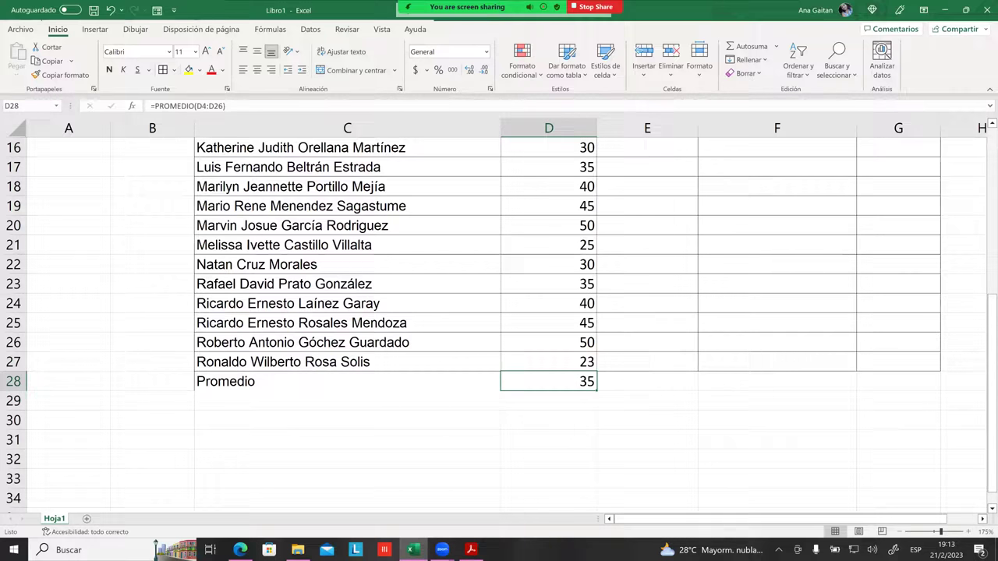
pyautogui.scroll(1, 498, 320)
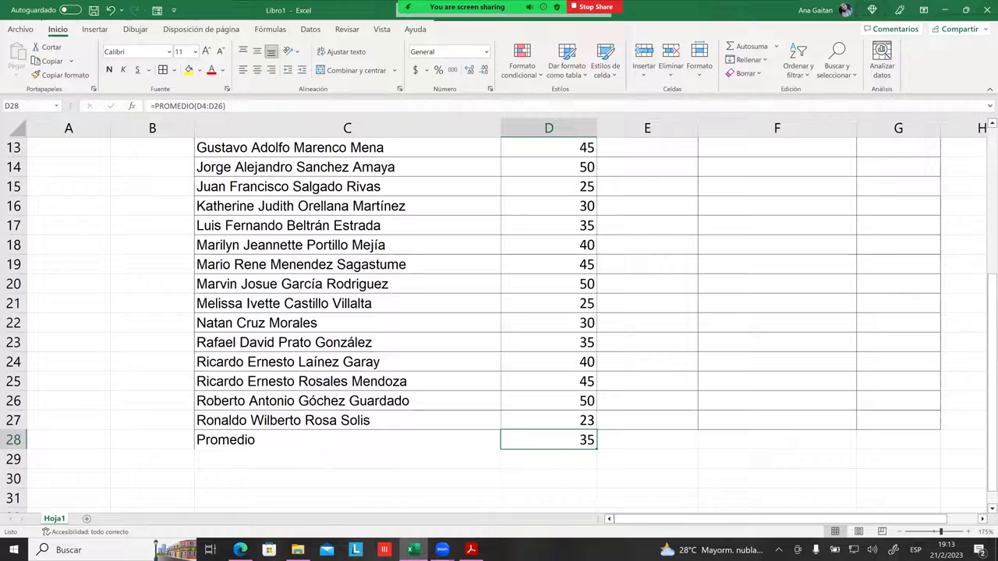
# Recheck the Promedio average formula in D28.
pyautogui.click(647, 459)
pyautogui.click(548, 440)
pyautogui.click(646, 459)
pyautogui.click(549, 440)
pyautogui.click(647, 459)
pyautogui.click(548, 440)
pyautogui.click(647, 459)
pyautogui.click(548, 440)
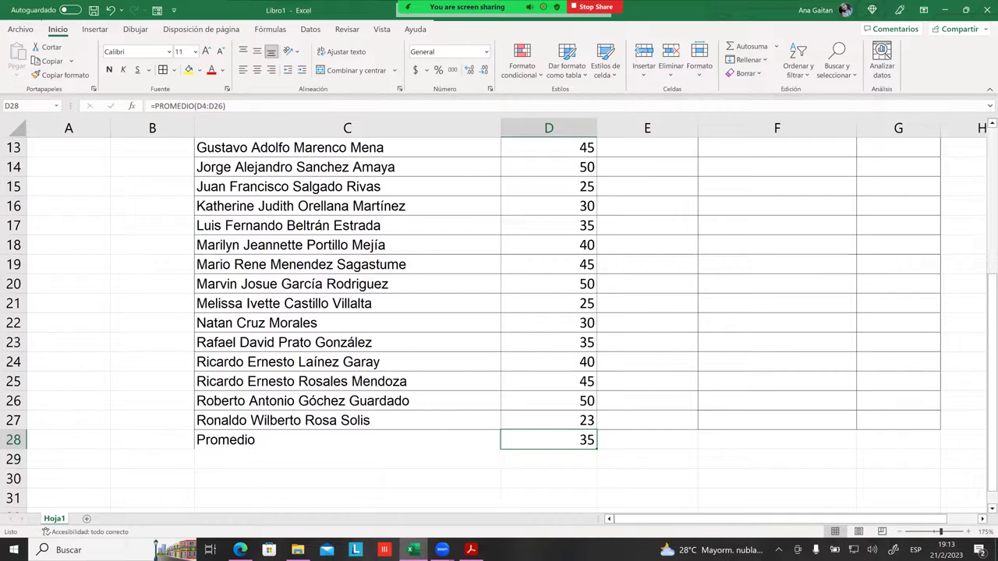
pyautogui.scroll(3, 590, 361)
pyautogui.scroll(-1, 590, 361)
pyautogui.scroll(-1, 590, 361)
pyautogui.scroll(-2, 585, 328)
pyautogui.scroll(3, 584, 328)
# Inspect the Edad values in D4:D10, including the 'dos años' entry in D4.
pyautogui.click(584, 327)
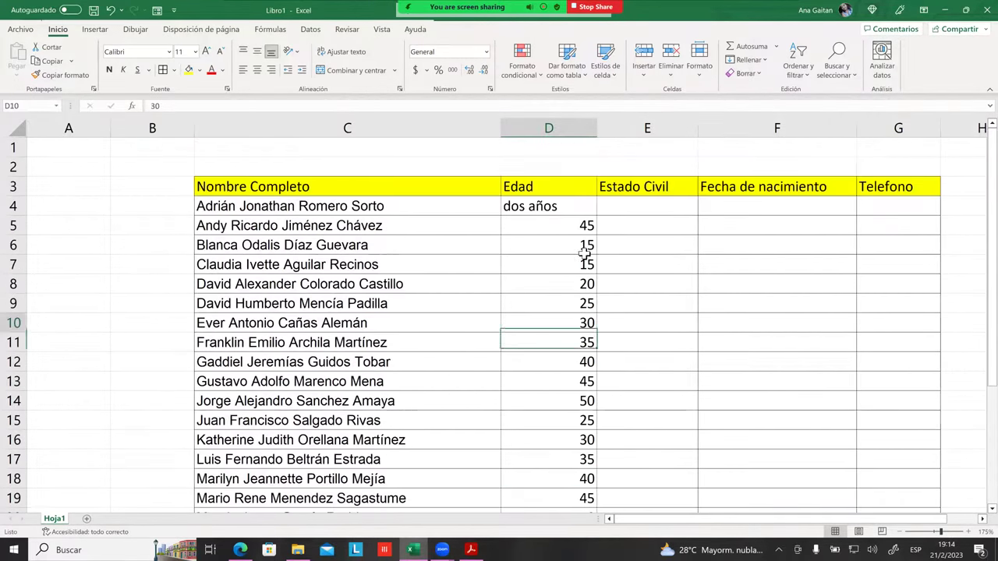
pyautogui.click(571, 201)
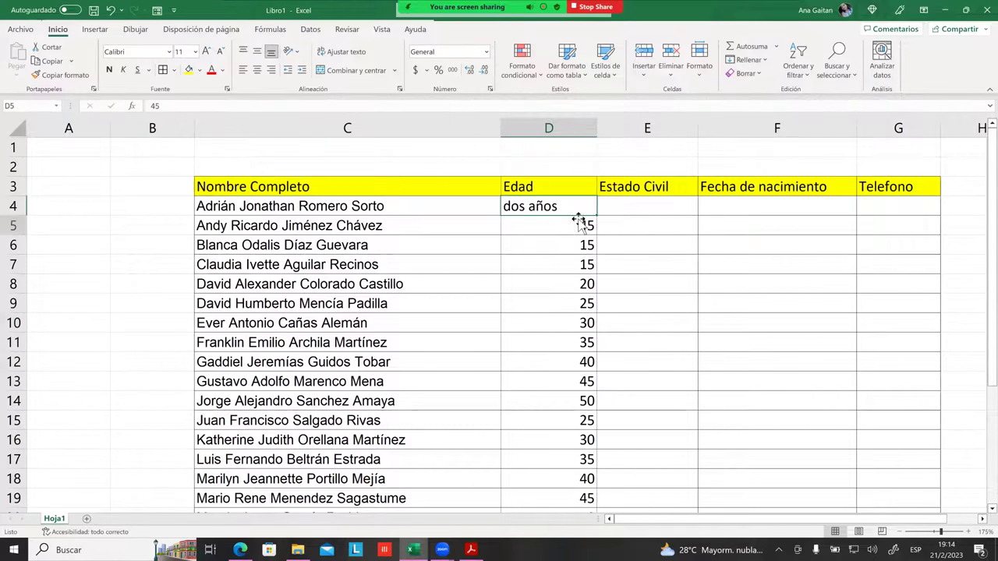
pyautogui.click(564, 225)
pyautogui.click(563, 208)
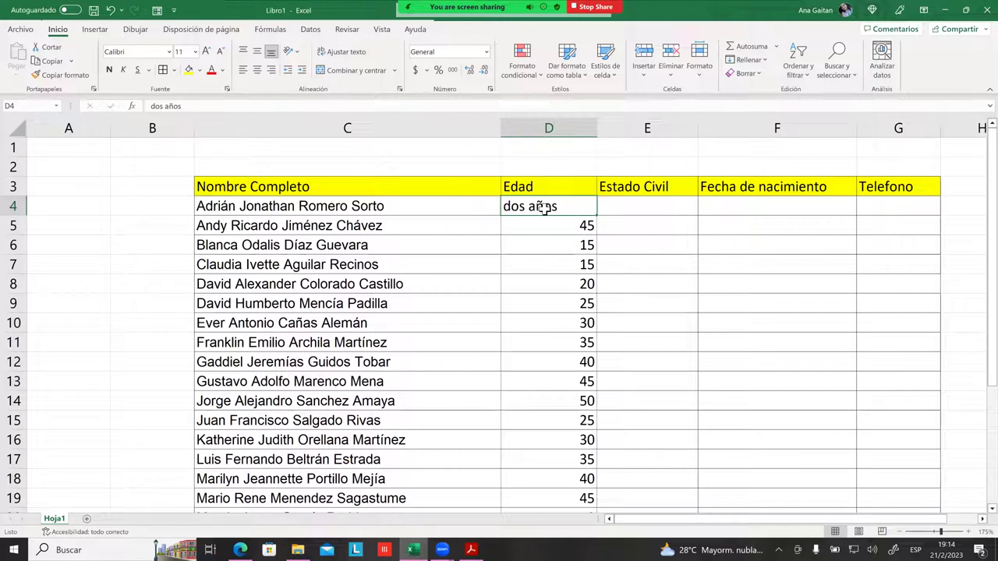
pyautogui.click(555, 231)
pyautogui.click(558, 262)
pyautogui.click(560, 248)
pyautogui.click(556, 280)
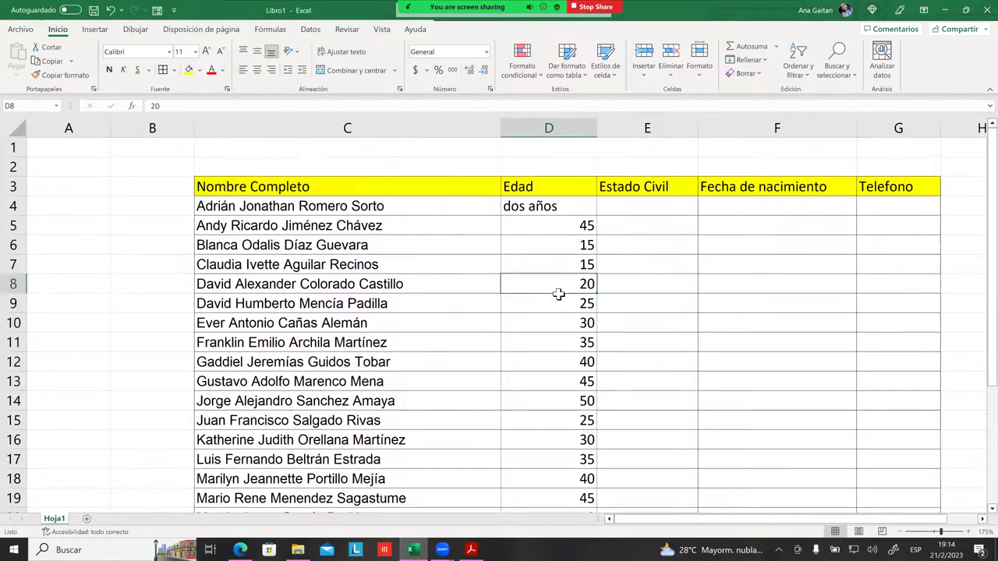
pyautogui.scroll(-5, 556, 296)
pyautogui.scroll(-3, 550, 313)
pyautogui.scroll(5, 546, 311)
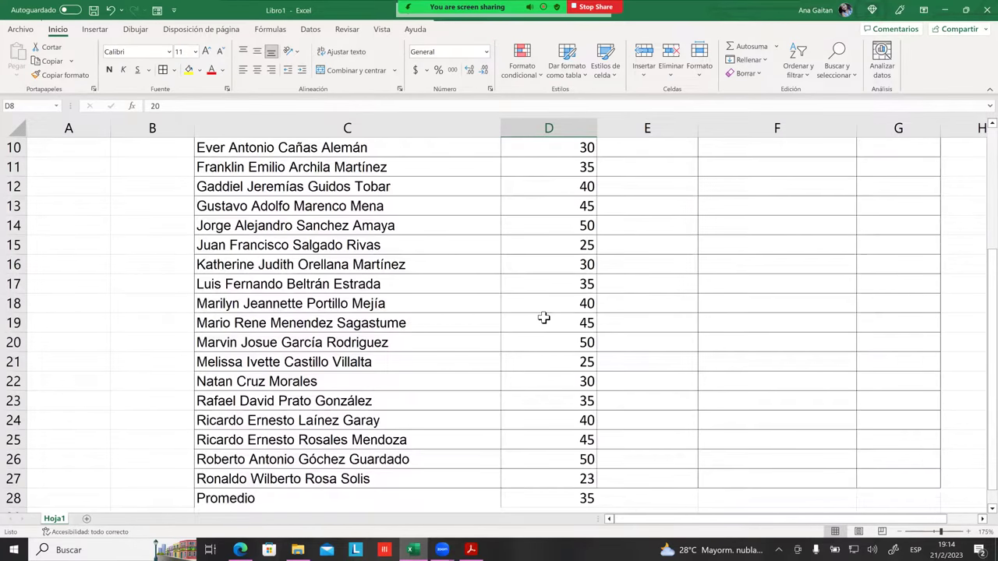
pyautogui.scroll(3, 543, 316)
pyautogui.click(529, 207)
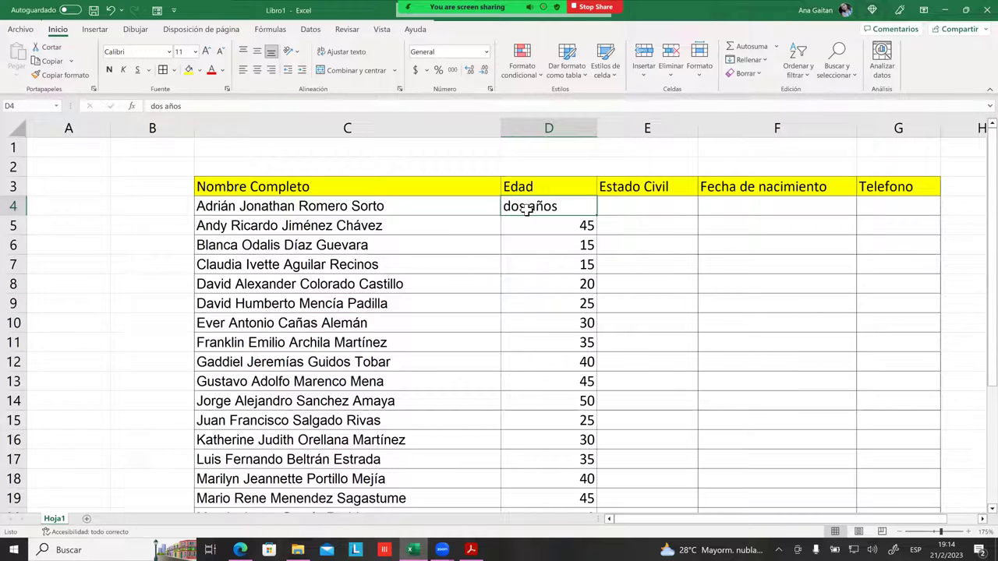
# Replace the 'dos años' text in D4 with the number 2.
pyautogui.press('Delete')
pyautogui.doubleClick(528, 209)
pyautogui.write('2')
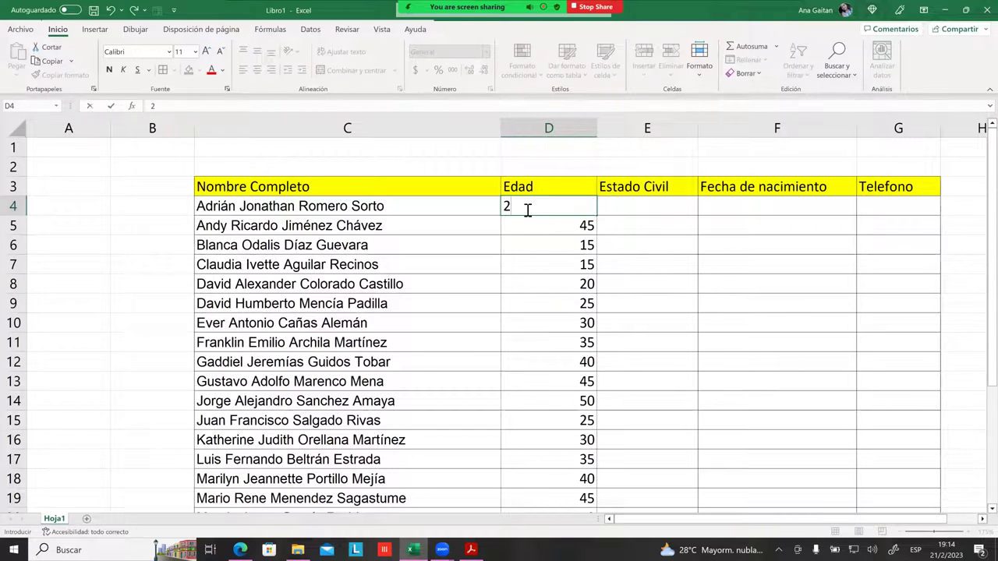
pyautogui.click(640, 282)
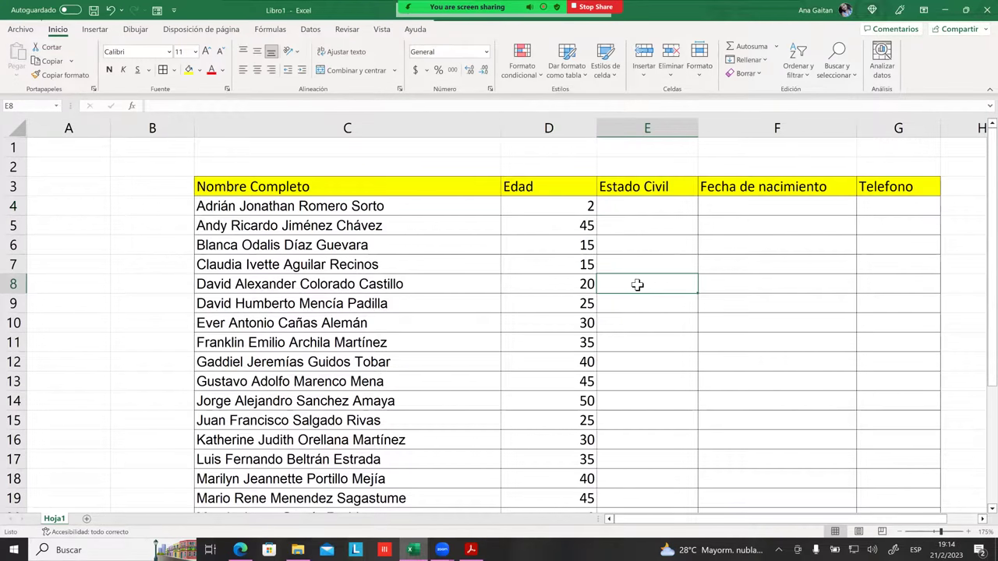
# Reduce the Promedio average in D28 to two decimals, showing 33.57.
pyautogui.scroll(-3, 642, 278)
pyautogui.scroll(-2, 627, 281)
pyautogui.click(562, 374)
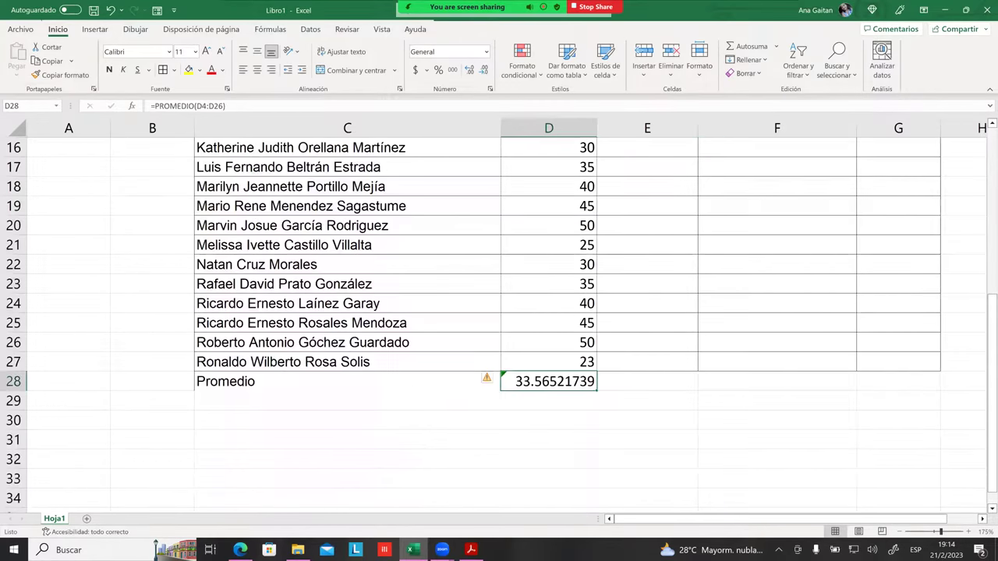
pyautogui.click(549, 400)
pyautogui.click(549, 381)
pyautogui.click(548, 401)
pyautogui.click(549, 381)
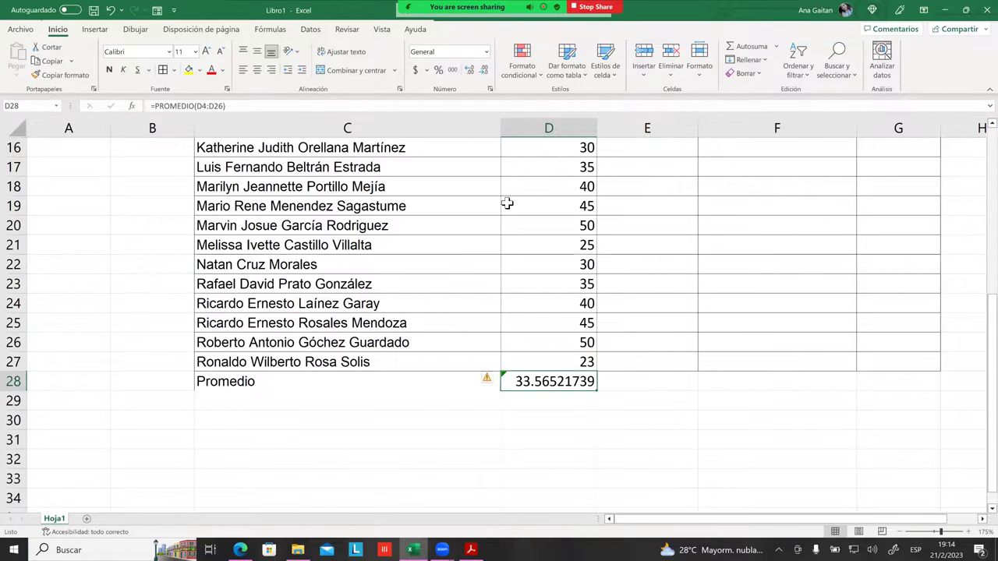
pyautogui.click(483, 71)
pyautogui.click(483, 72)
pyautogui.click(483, 71)
pyautogui.click(484, 72)
pyautogui.click(484, 71)
pyautogui.click(483, 71)
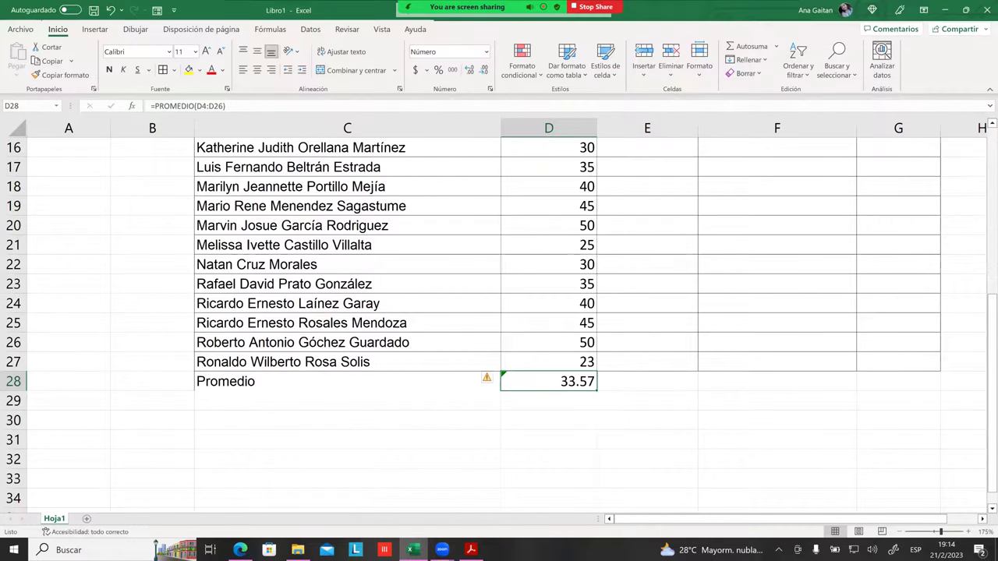
pyautogui.scroll(2, 499, 312)
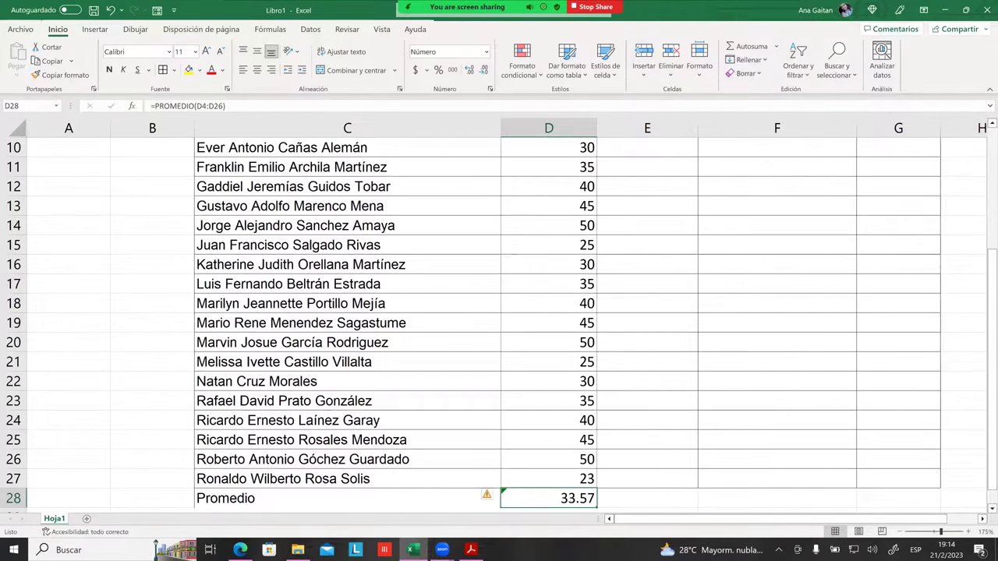
pyautogui.scroll(2, 499, 325)
pyautogui.scroll(1, 498, 326)
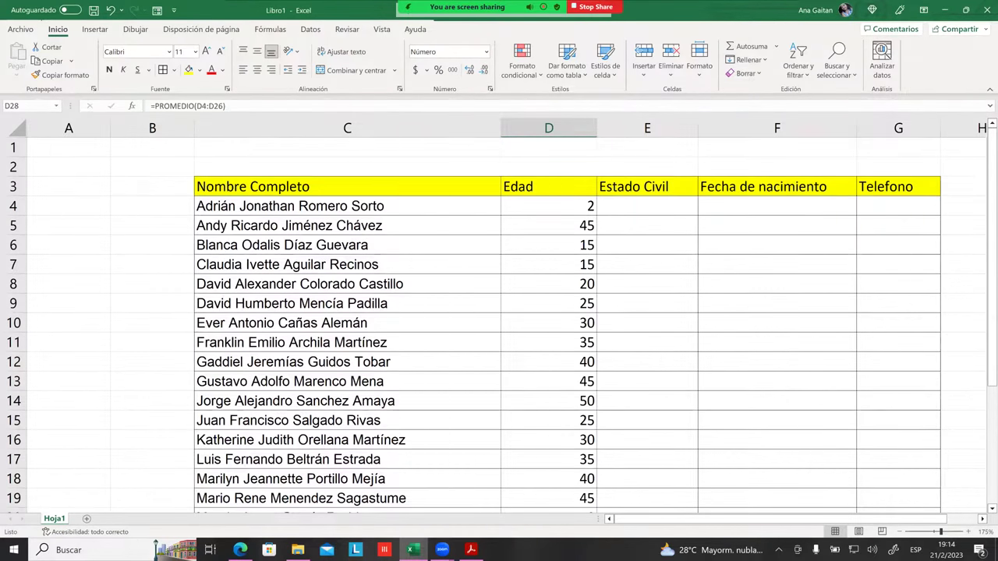
pyautogui.scroll(-6, 498, 326)
pyautogui.scroll(-2, 498, 326)
# Label cell C29 'Edad mas alta' beneath Promedio.
pyautogui.scroll(1, 374, 296)
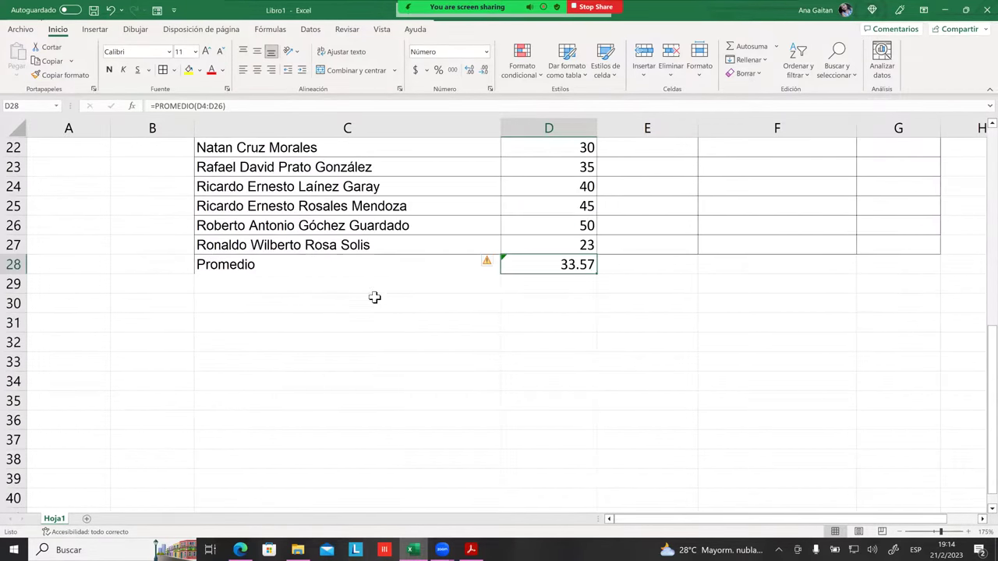
pyautogui.click(378, 287)
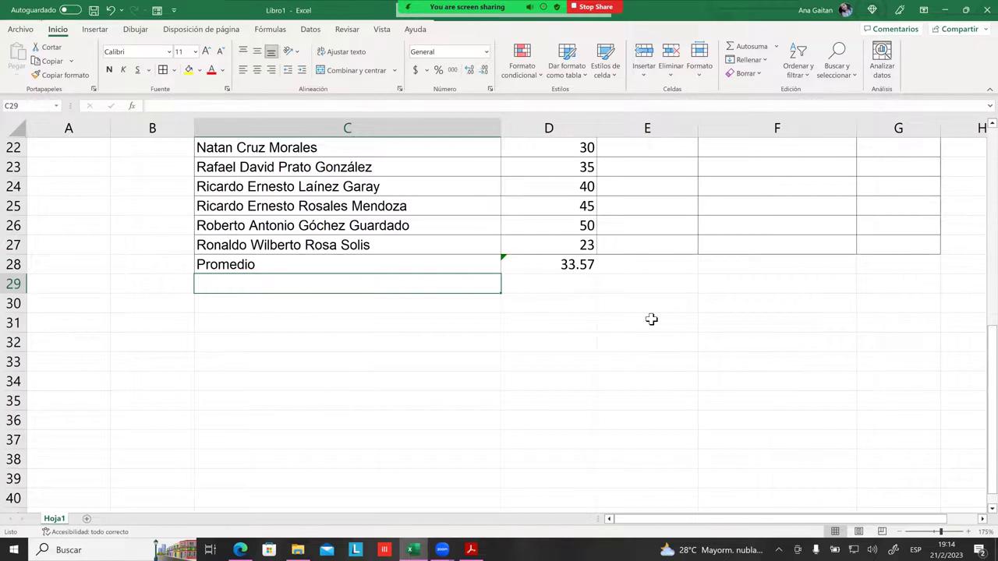
pyautogui.write('Edad mas alta')
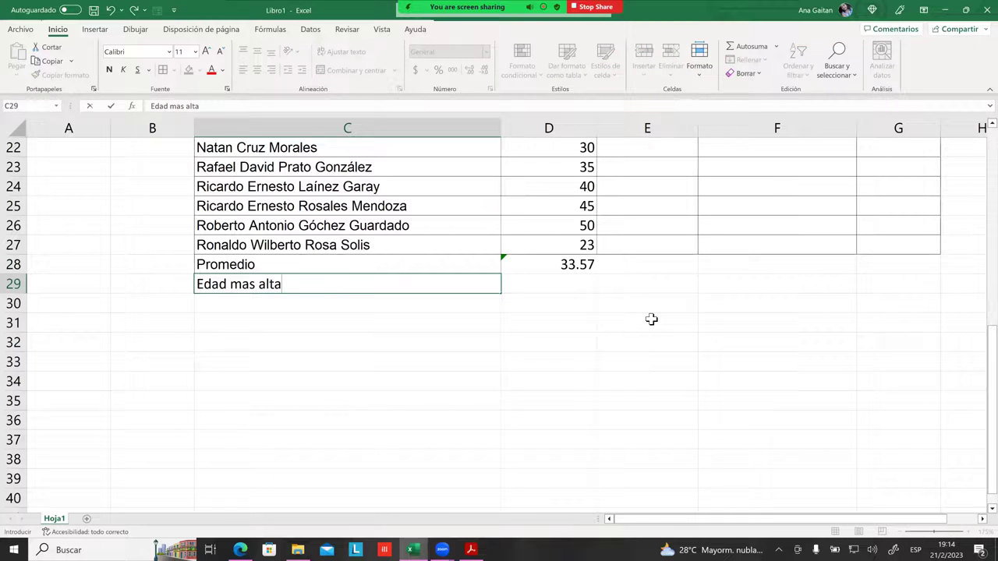
pyautogui.click(776, 361)
# Start a formula with '=' in D29 for the highest age.
pyautogui.click(585, 287)
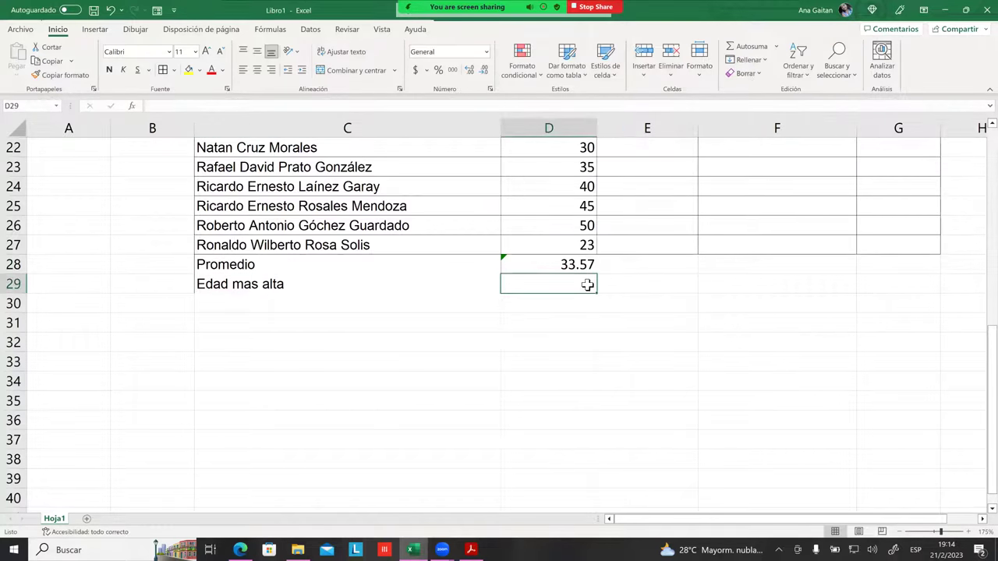
pyautogui.click(387, 304)
pyautogui.click(341, 284)
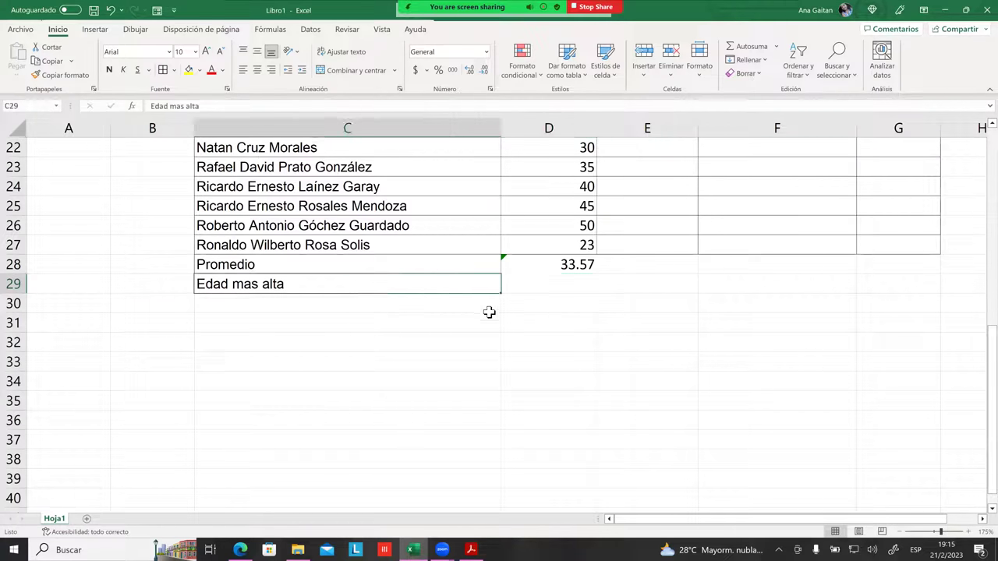
pyautogui.scroll(4, 498, 328)
pyautogui.scroll(-3, 523, 343)
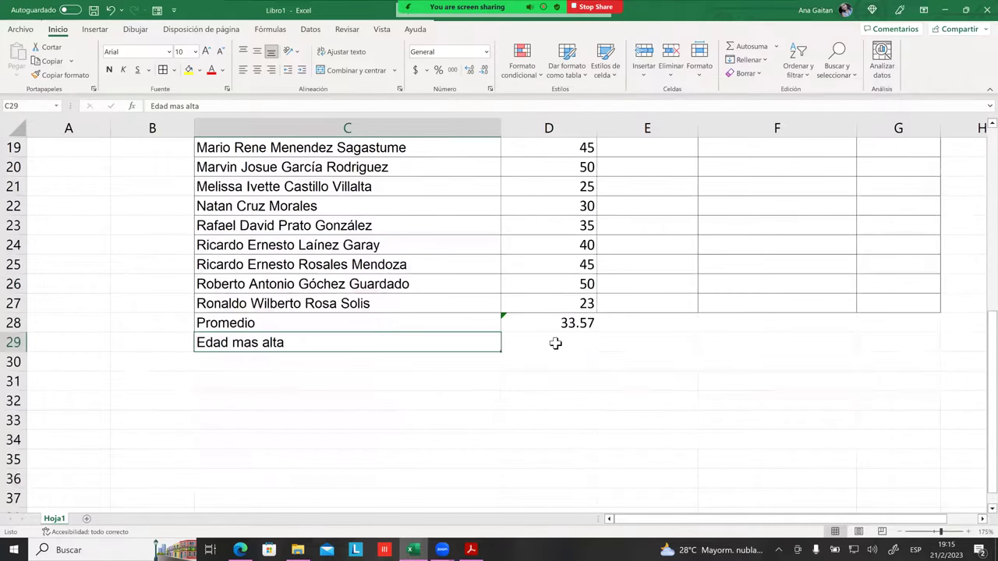
pyautogui.click(564, 340)
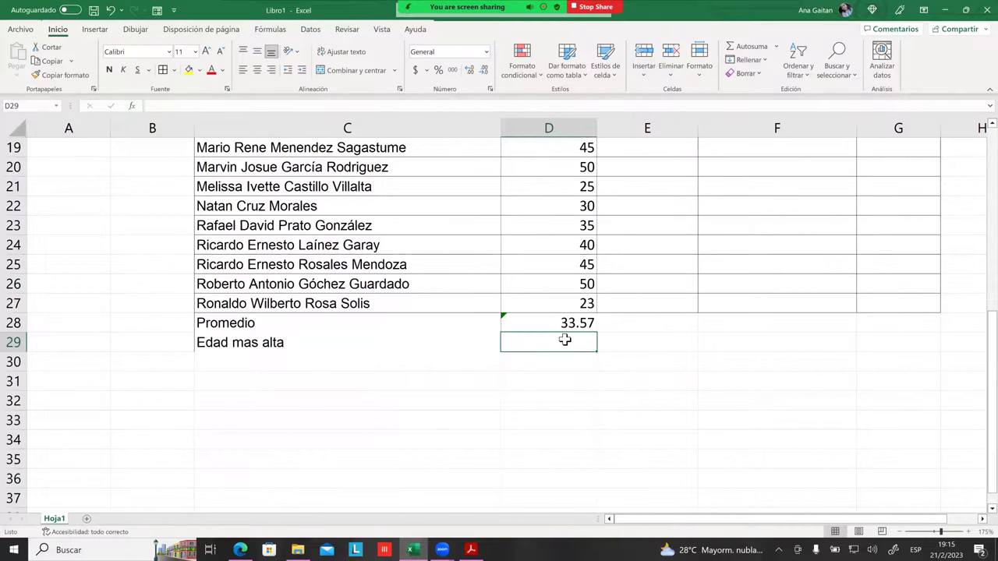
pyautogui.write('=')
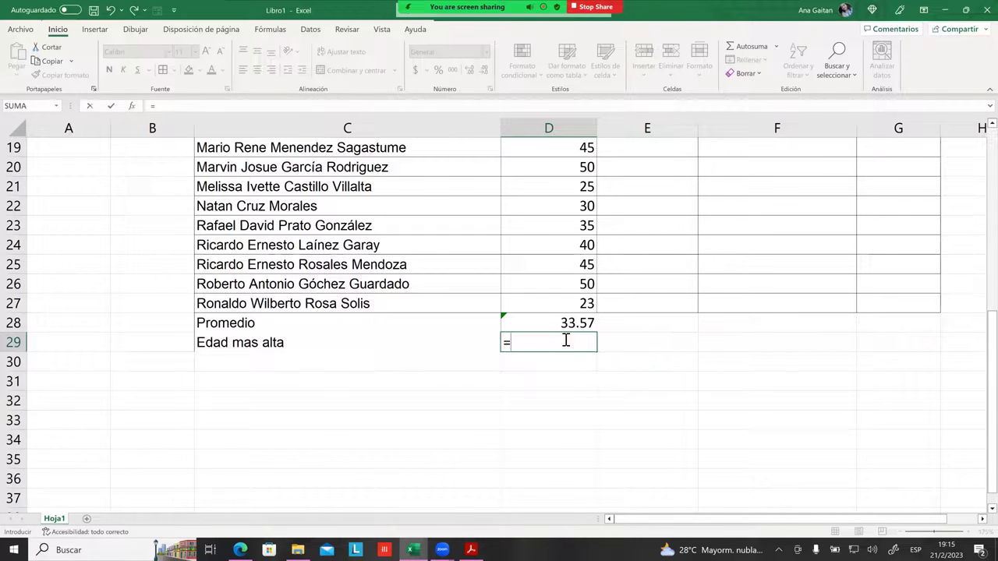
# Enter =MAX(D4:D27) in D29 to compute the highest age.
pyautogui.write('max')
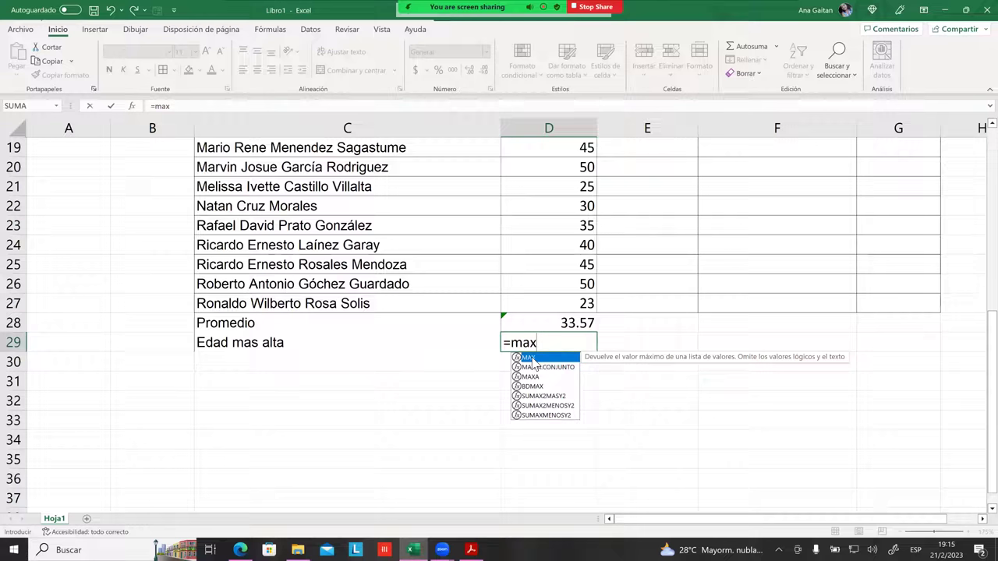
pyautogui.doubleClick(533, 358)
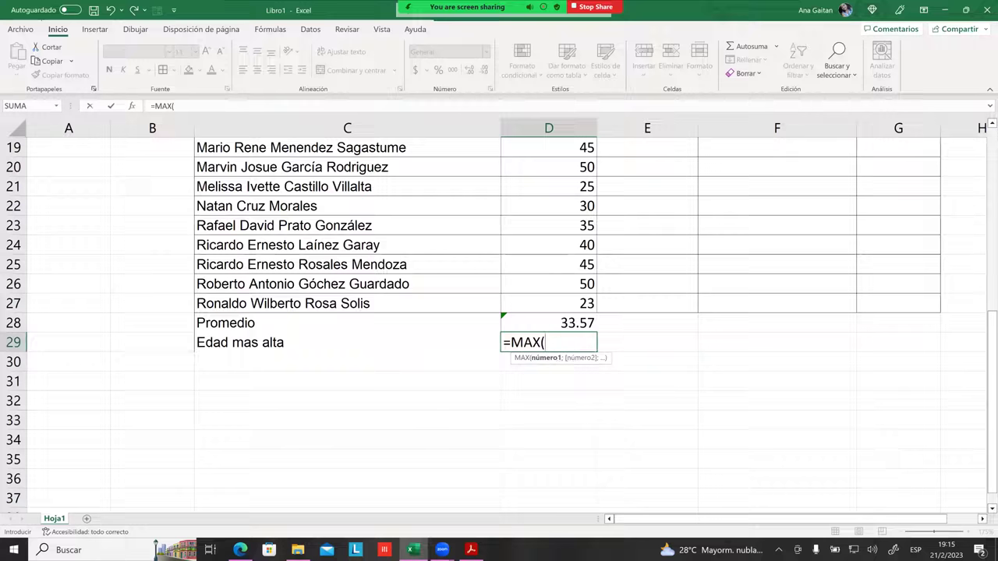
pyautogui.scroll(2, 571, 343)
pyautogui.scroll(1, 569, 340)
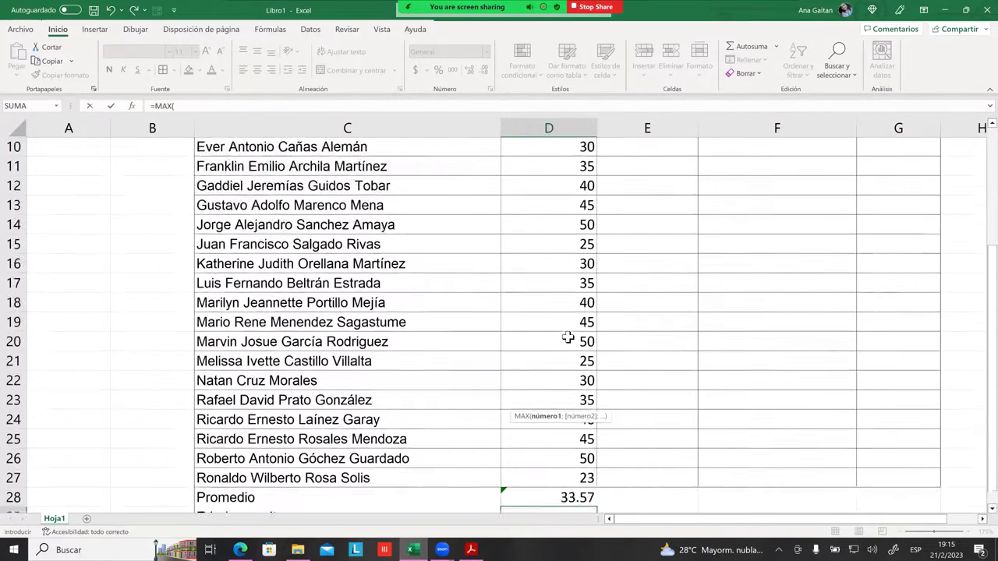
pyautogui.scroll(3, 568, 336)
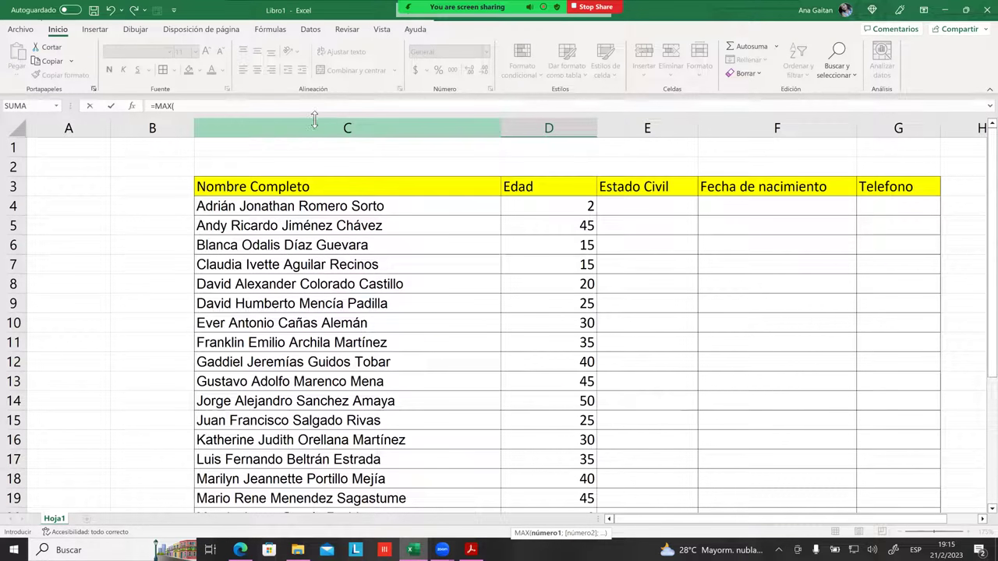
pyautogui.click(279, 107)
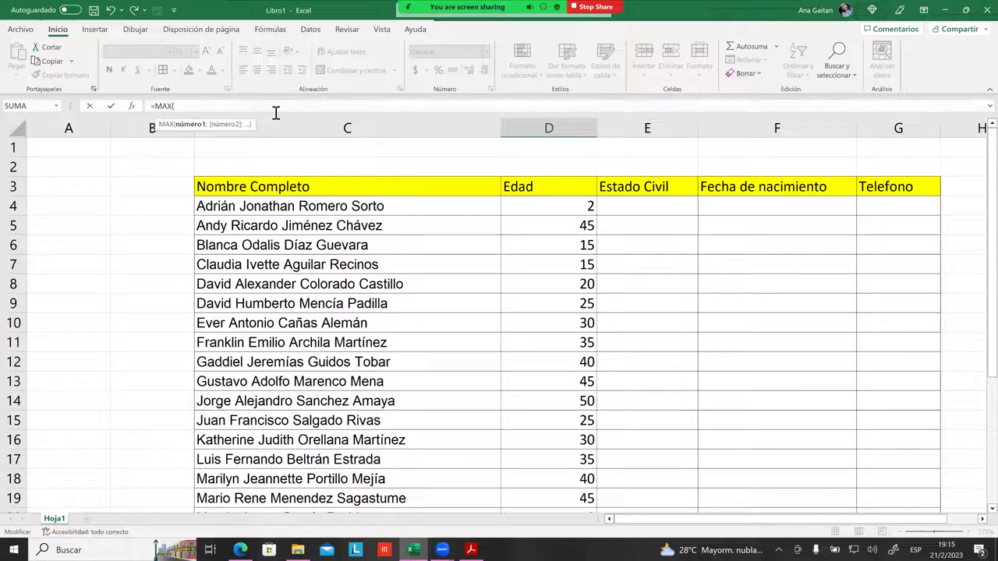
pyautogui.click(269, 123)
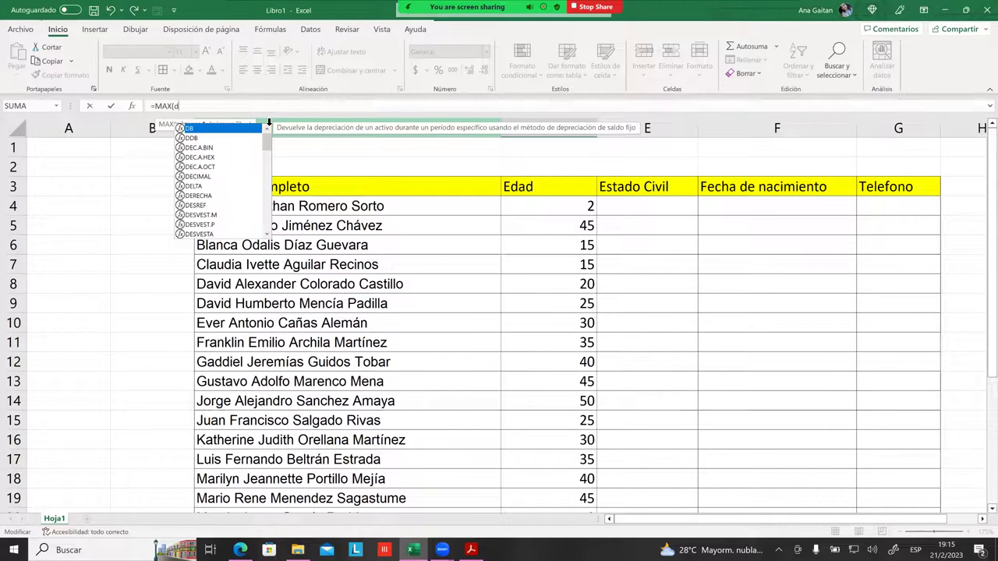
pyautogui.write('4')
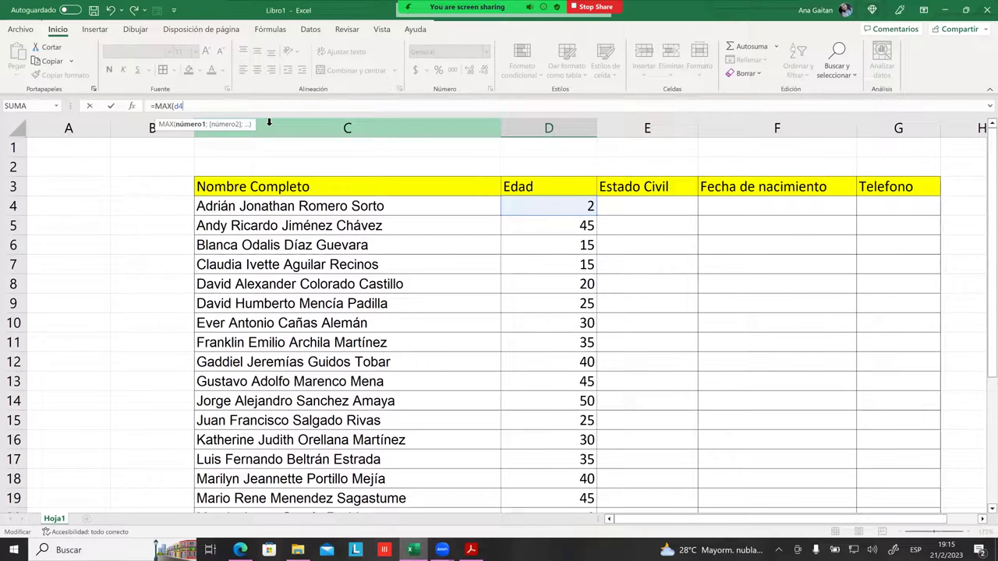
pyautogui.write(':')
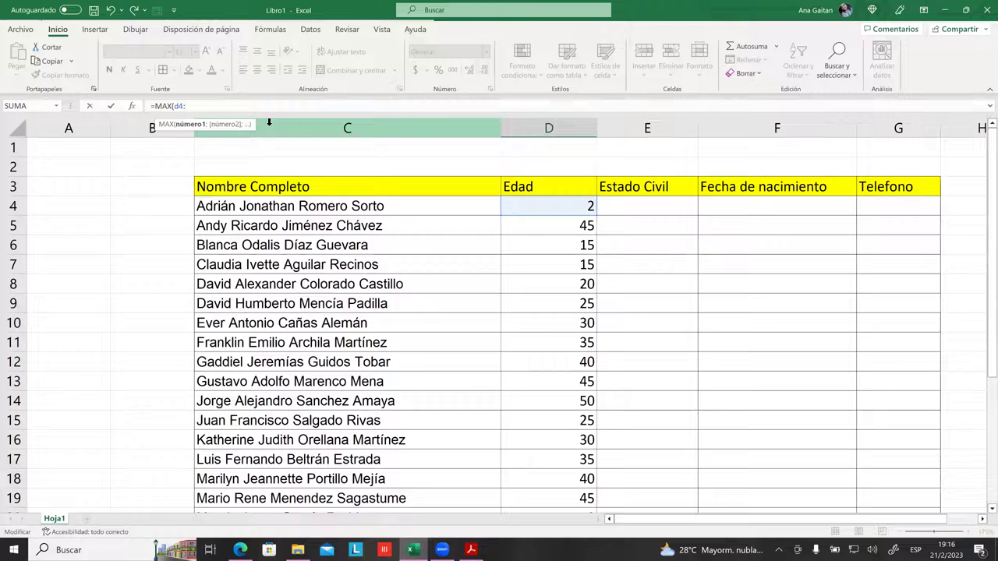
pyautogui.scroll(-1, 439, 223)
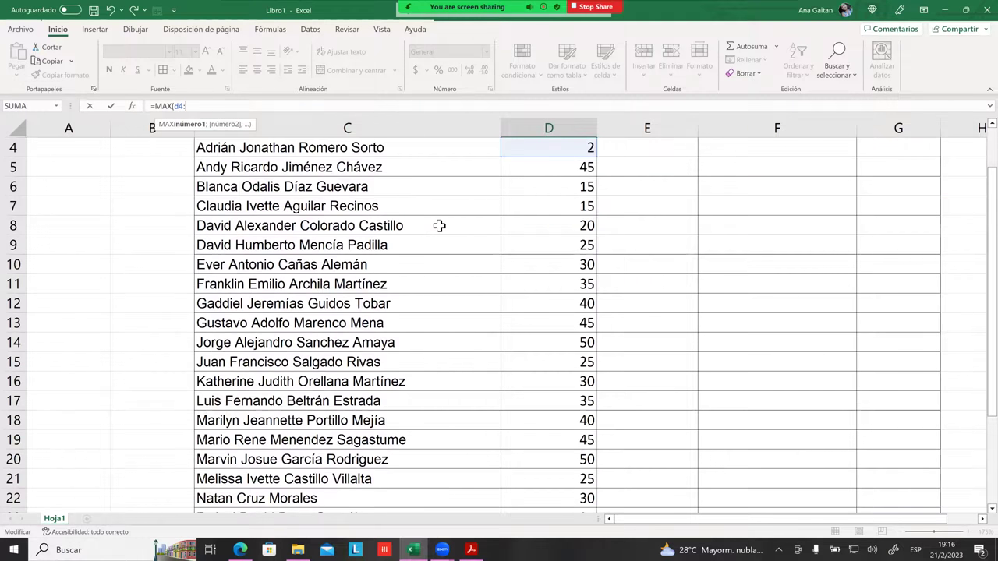
pyautogui.scroll(-2, 439, 226)
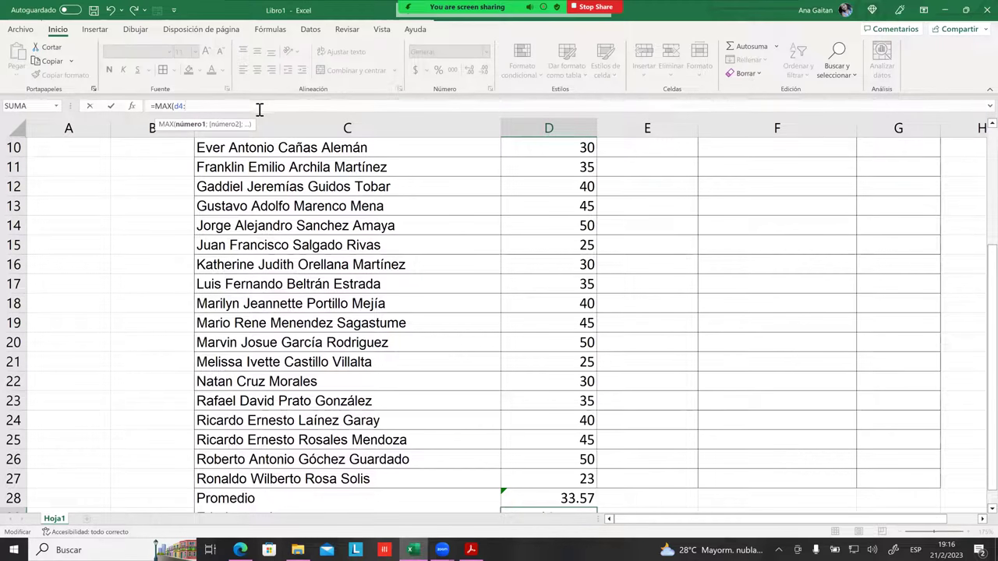
pyautogui.write('d27')
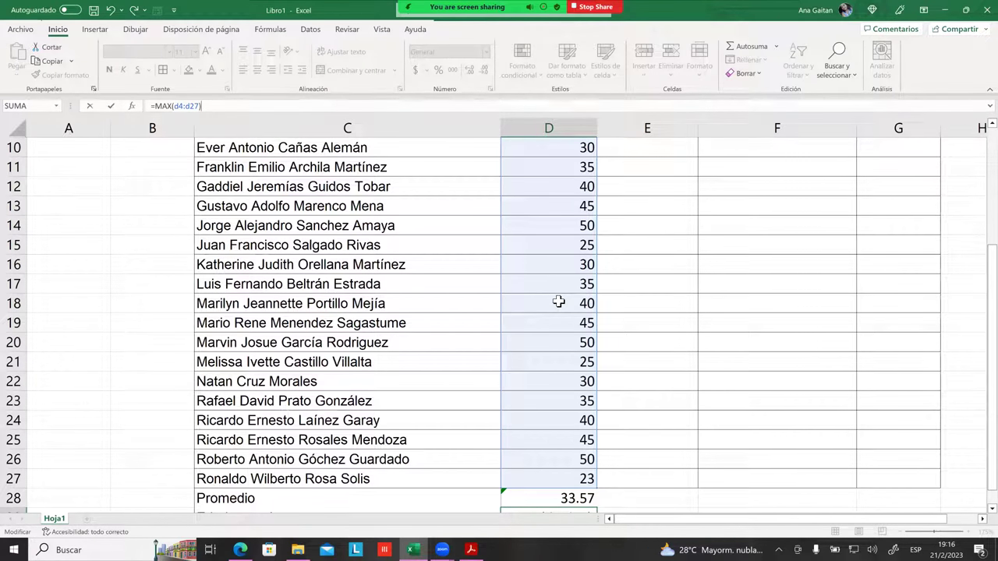
pyautogui.press('Return')
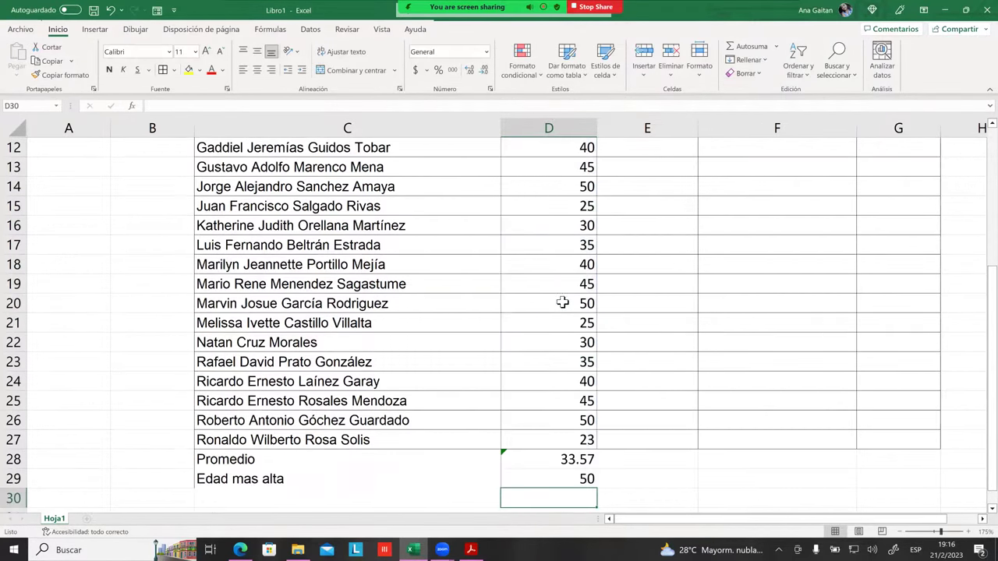
# Check the MAX formula, then change the age 25 in D9 to 60.
pyautogui.click(647, 478)
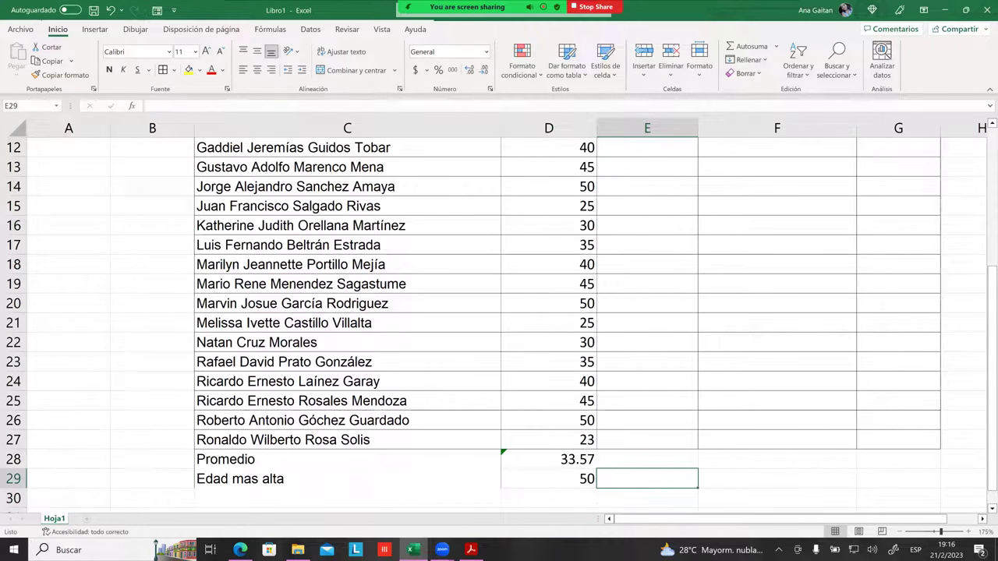
pyautogui.click(548, 478)
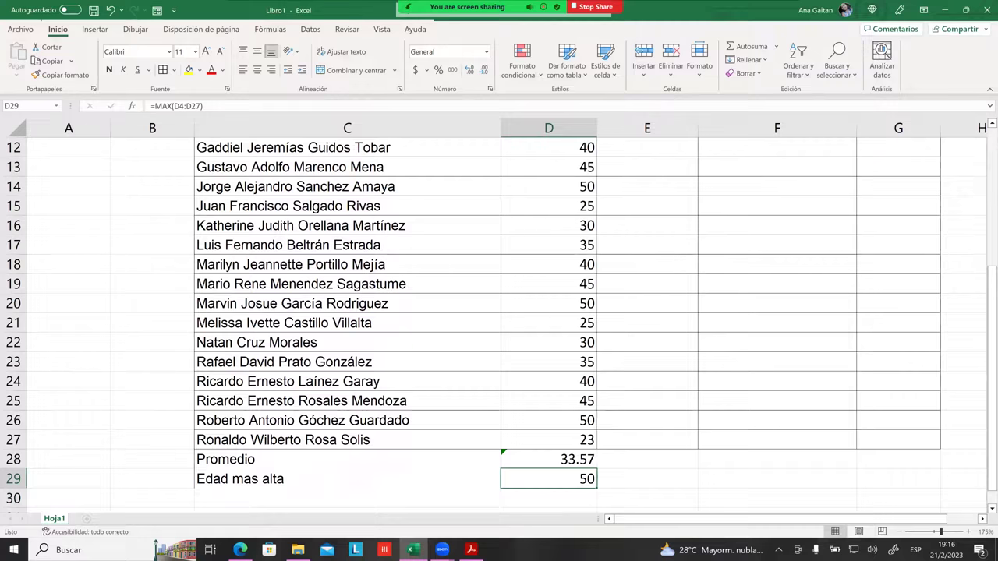
pyautogui.scroll(4, 545, 359)
pyautogui.scroll(-2, 600, 327)
pyautogui.click(587, 287)
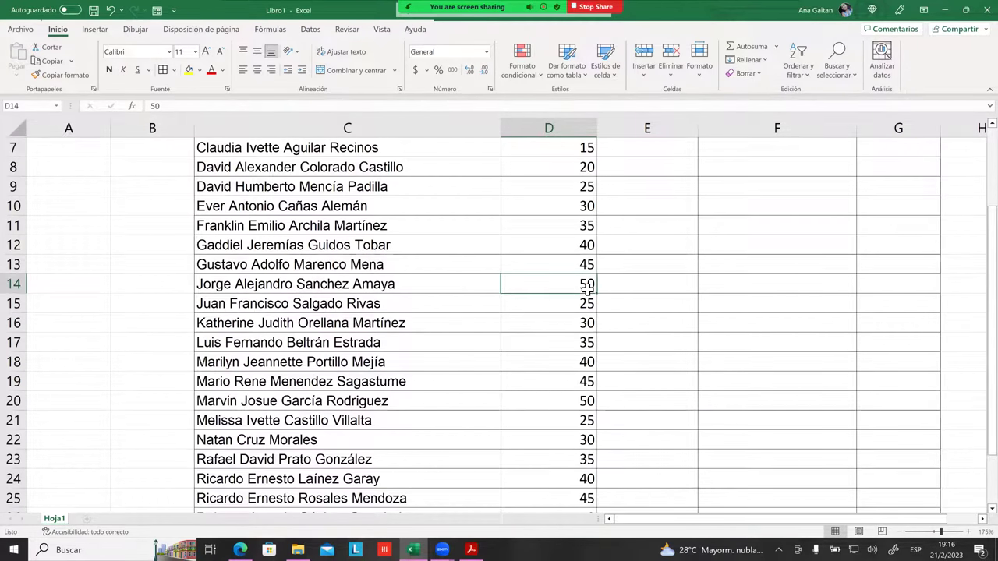
pyautogui.scroll(1, 584, 351)
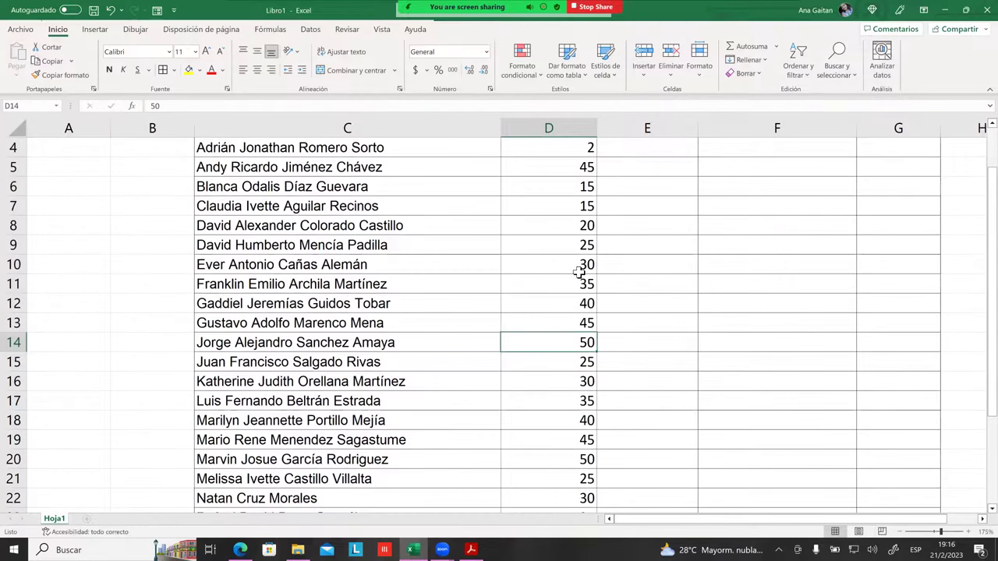
pyautogui.scroll(1, 569, 312)
pyautogui.scroll(-1, 563, 339)
pyautogui.click(563, 284)
pyautogui.click(563, 244)
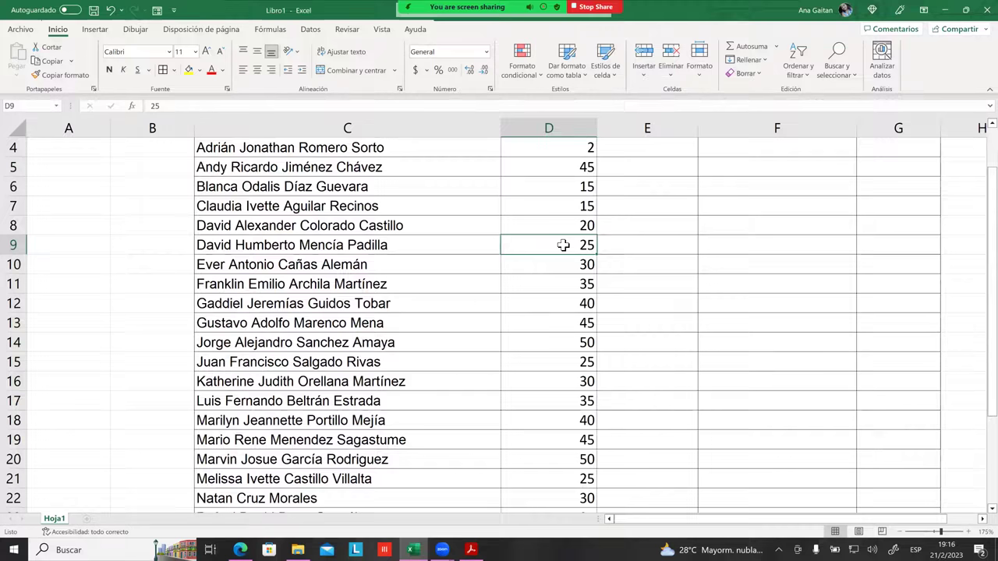
pyautogui.write('60')
pyautogui.press('Return')
# Review the Promedio and Edad mas alta results, then select the Edad header D3.
pyautogui.scroll(-2, 566, 247)
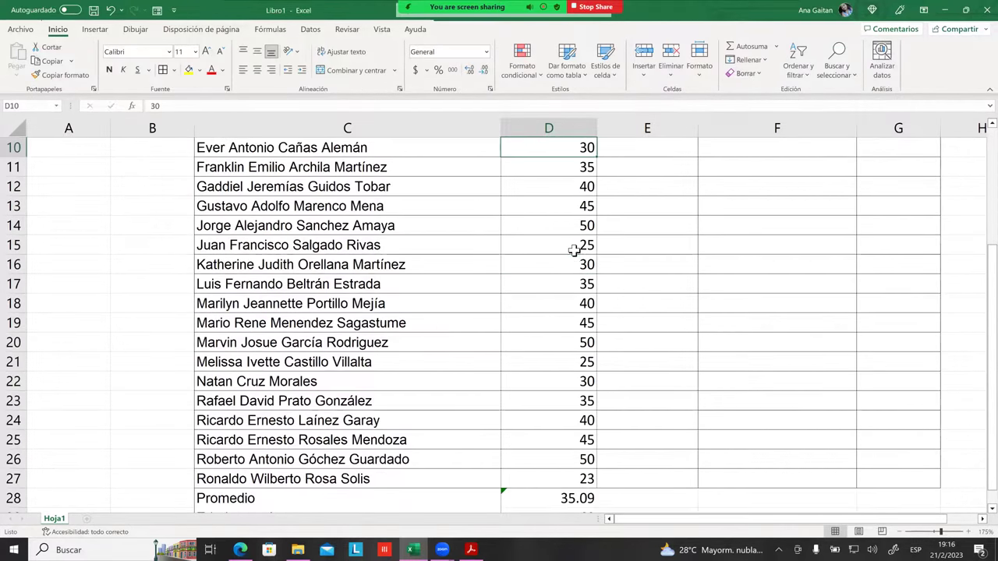
pyautogui.scroll(-1, 567, 250)
pyautogui.scroll(-1, 573, 269)
pyautogui.click(606, 381)
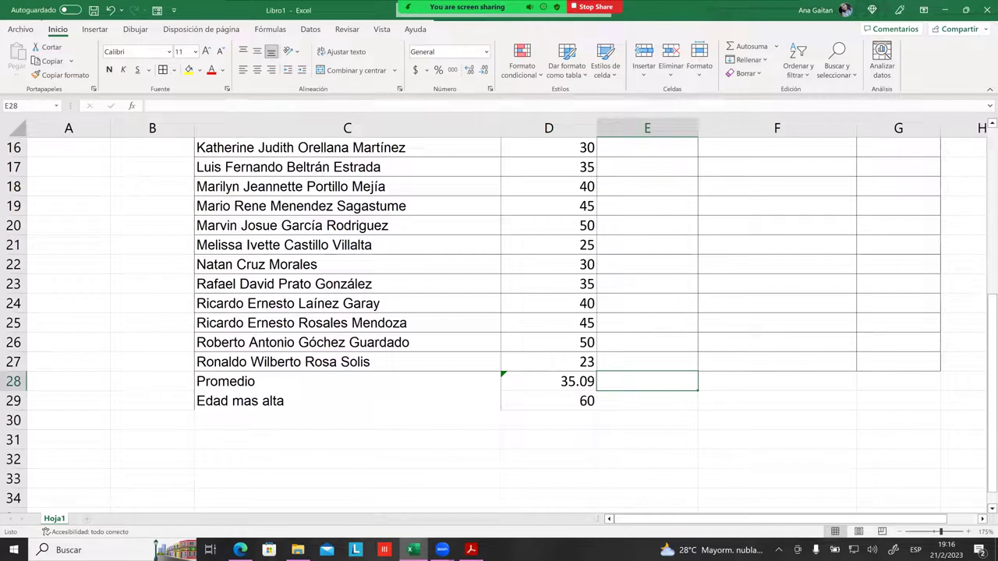
pyautogui.click(608, 401)
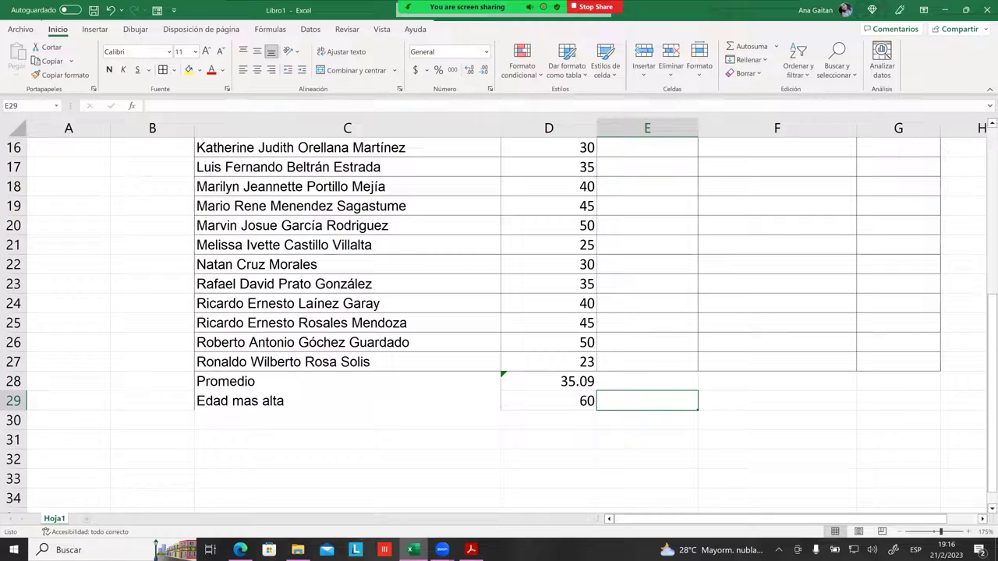
pyautogui.scroll(1, 499, 325)
pyautogui.scroll(1, 499, 326)
pyautogui.scroll(2, 499, 326)
pyautogui.scroll(2, 499, 326)
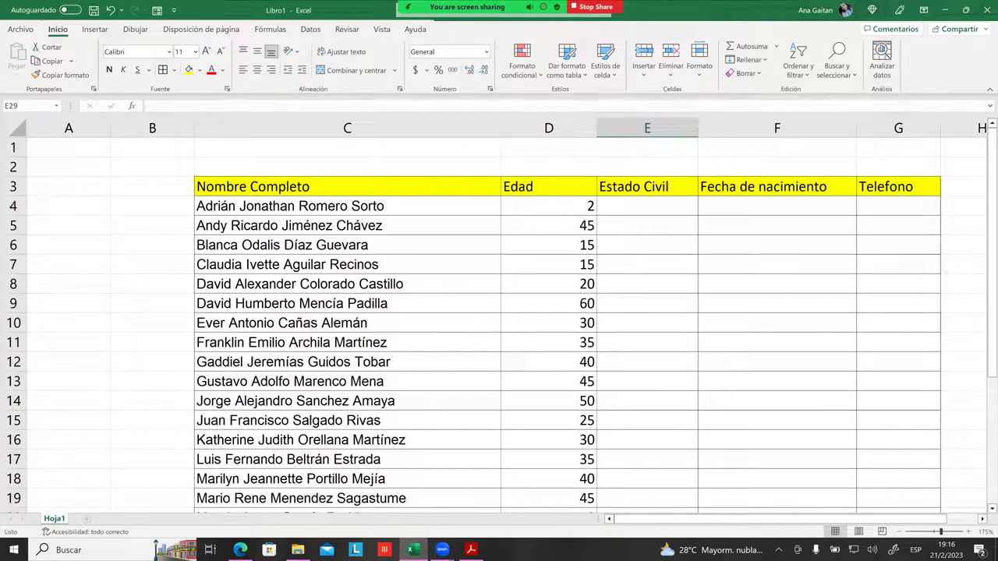
pyautogui.click(547, 190)
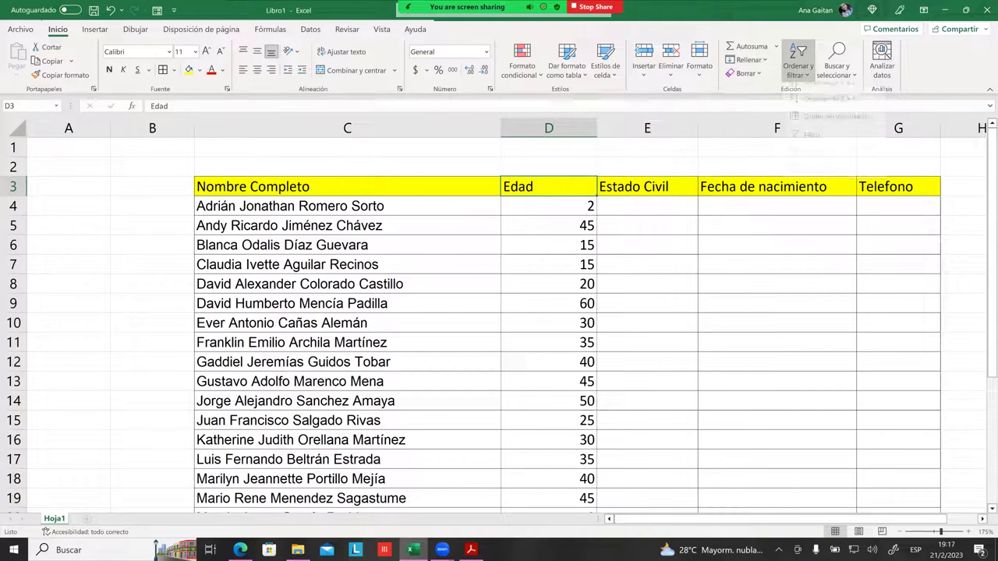
# Turn on Filtro for the header row and inspect the Edad column's filter choices.
pyautogui.click(797, 60)
pyautogui.click(815, 127)
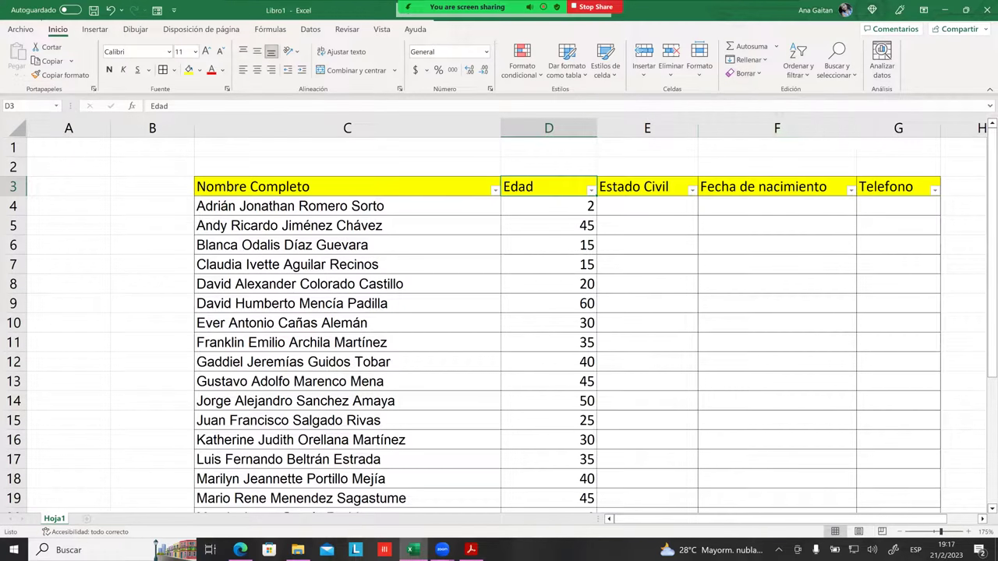
pyautogui.click(776, 284)
pyautogui.click(591, 190)
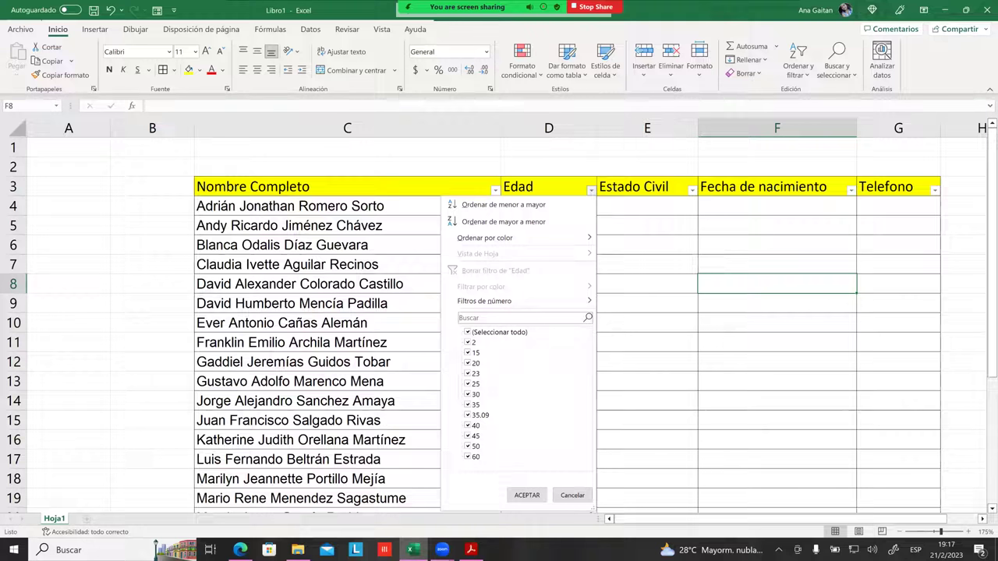
pyautogui.moveTo(485, 301)
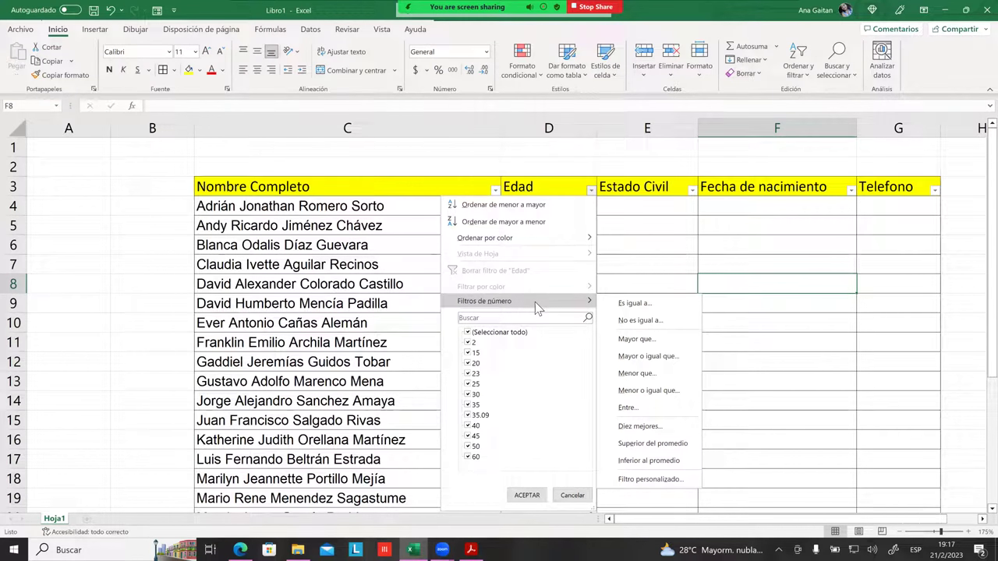
pyautogui.click(619, 256)
# Check the =MAX(D4:D27) formula behind Edad mas alta in D29.
pyautogui.scroll(-1, 622, 261)
pyautogui.scroll(-3, 621, 262)
pyautogui.scroll(-1, 608, 307)
pyautogui.scroll(-1, 607, 328)
pyautogui.click(548, 400)
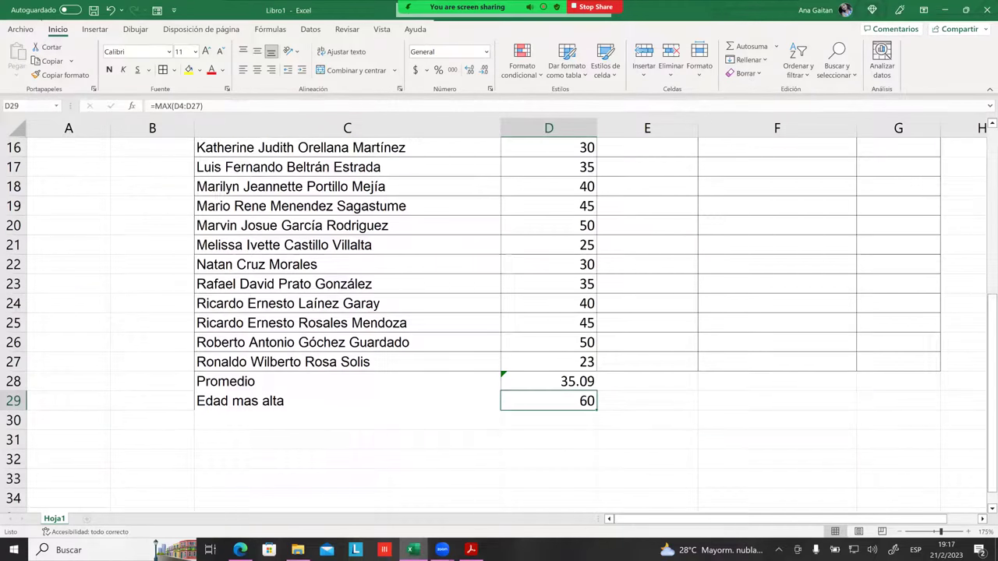
# Drag down the Edad column to select the ages D4 through D27.
pyautogui.scroll(3, 600, 362)
pyautogui.scroll(2, 600, 361)
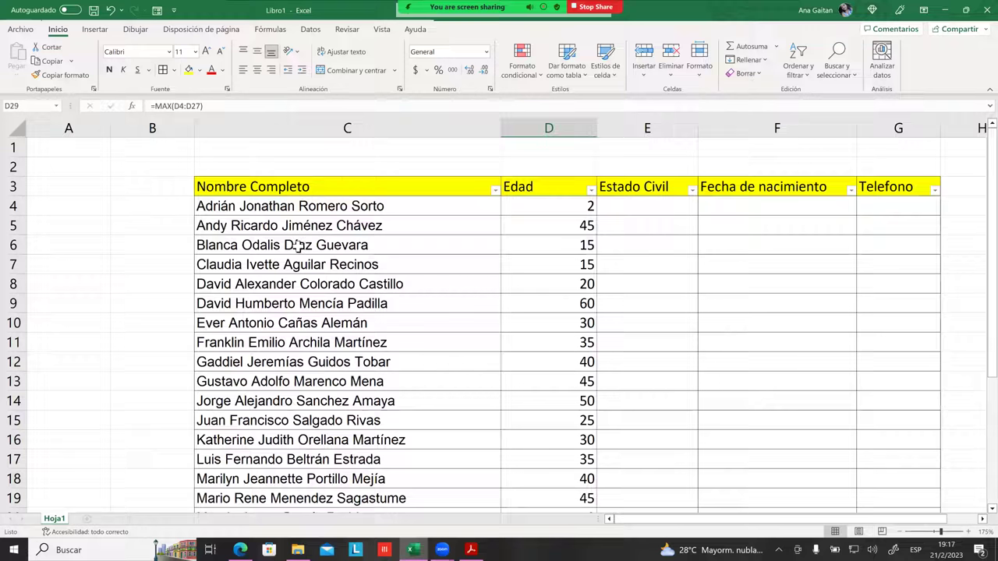
pyautogui.scroll(-1, 322, 233)
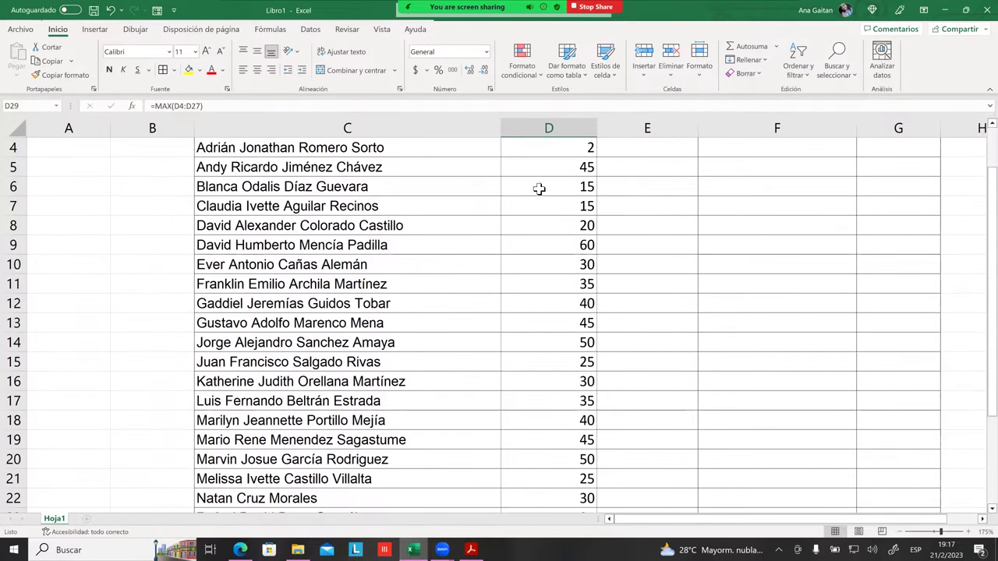
pyautogui.scroll(1, 542, 201)
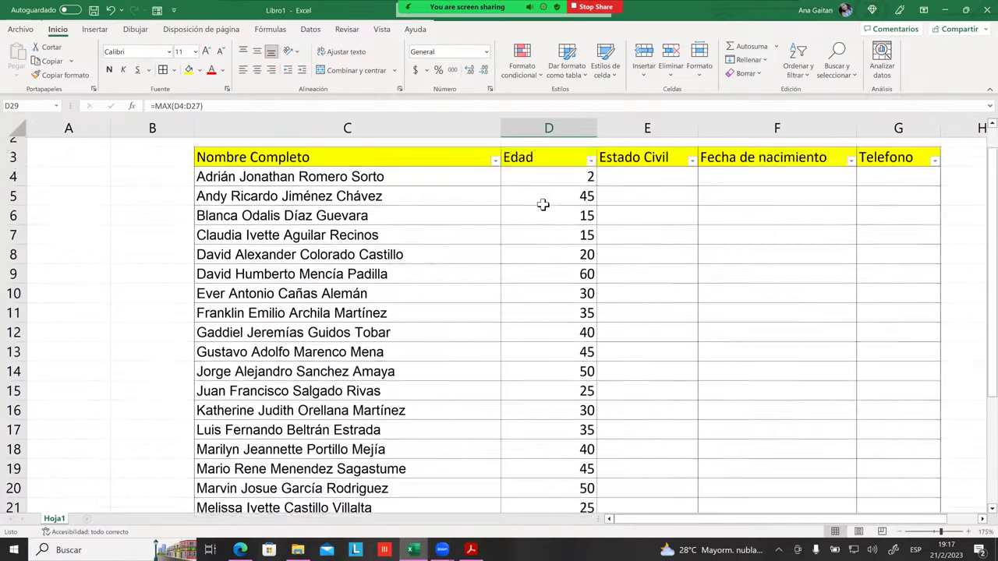
pyautogui.click(543, 204)
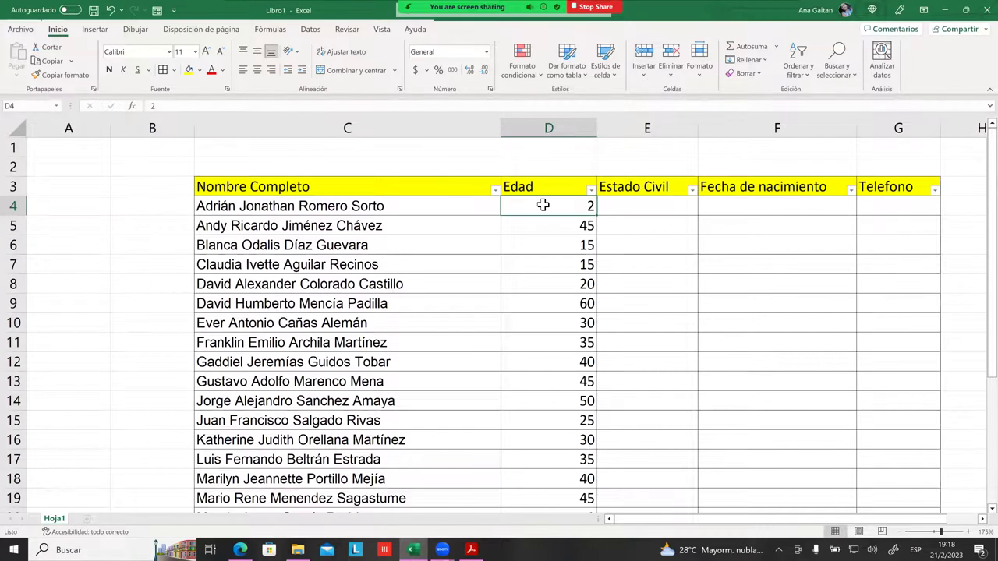
pyautogui.click(541, 246)
pyautogui.click(565, 214)
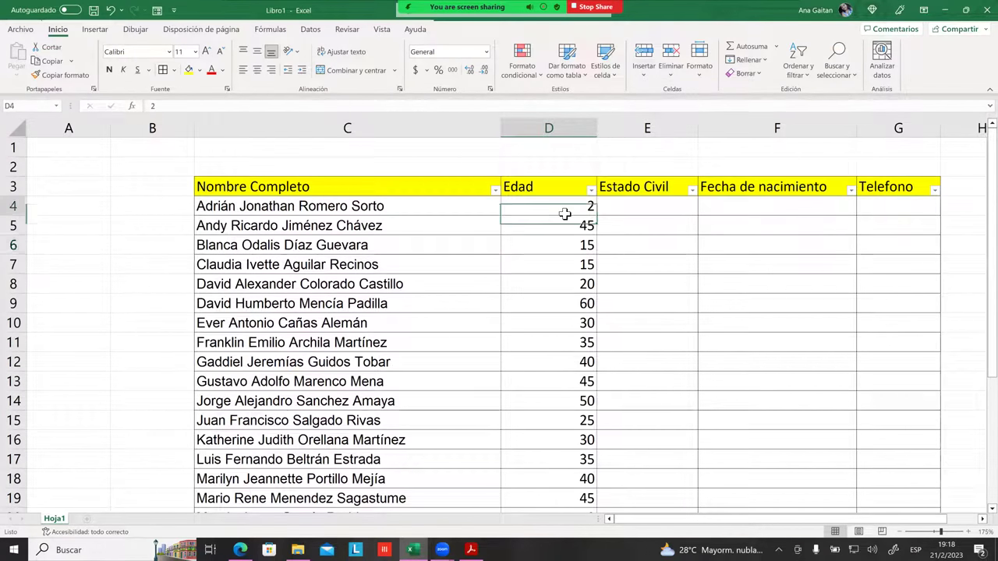
pyautogui.moveTo(565, 214)
pyautogui.mouseDown()
pyautogui.moveTo(584, 353)
pyautogui.moveTo(585, 511)
pyautogui.moveTo(592, 491)
pyautogui.mouseUp()
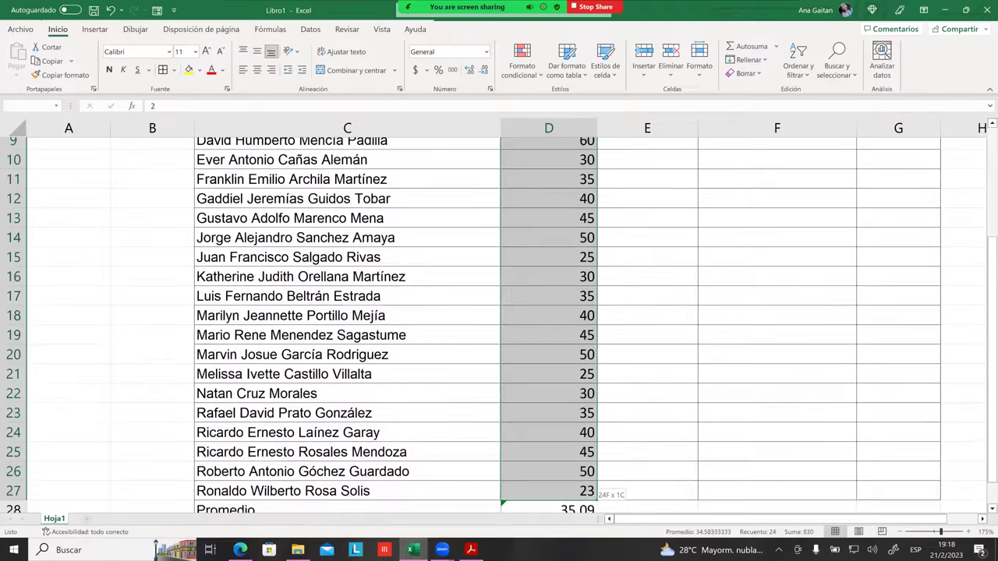
pyautogui.scroll(-1, 593, 467)
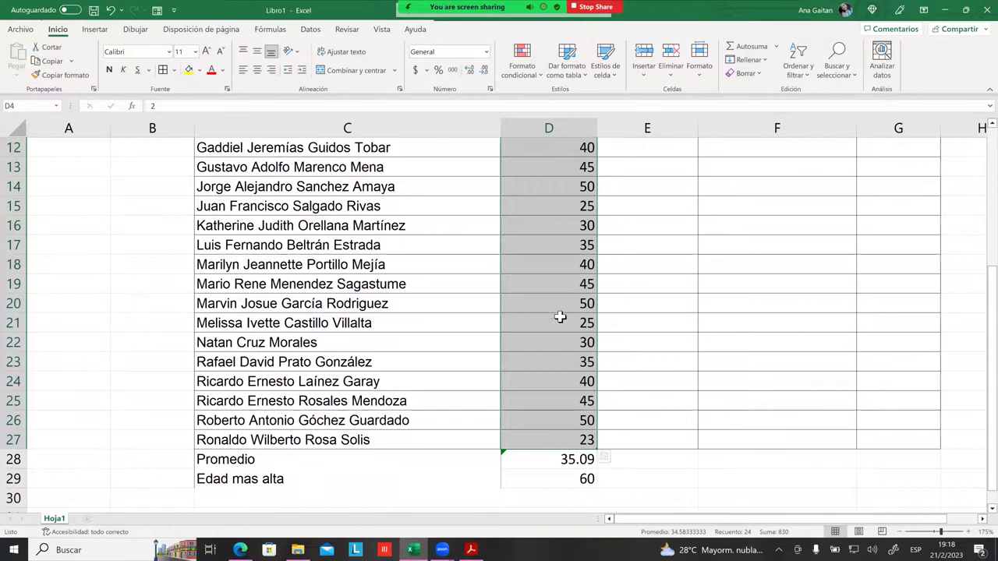
pyautogui.scroll(1, 558, 304)
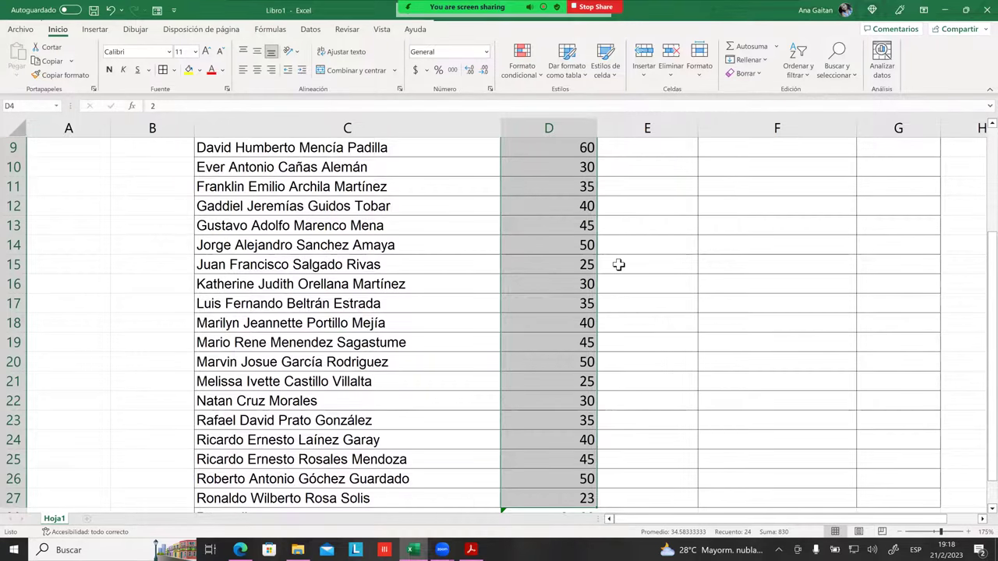
pyautogui.scroll(1, 618, 265)
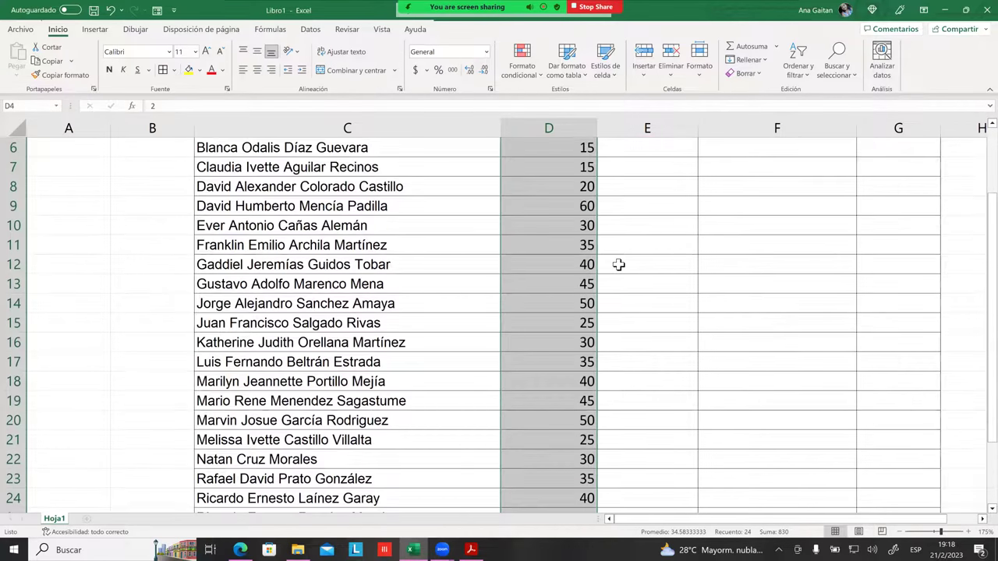
pyautogui.scroll(1, 618, 265)
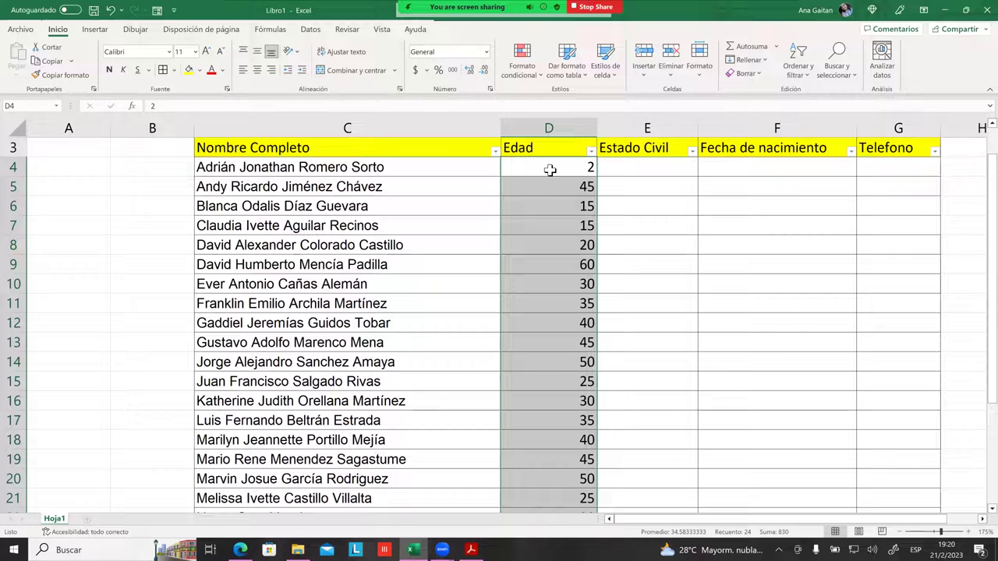
# Type 'dos años' into D4 in place of the age 2 and verify the entry.
pyautogui.click(549, 170)
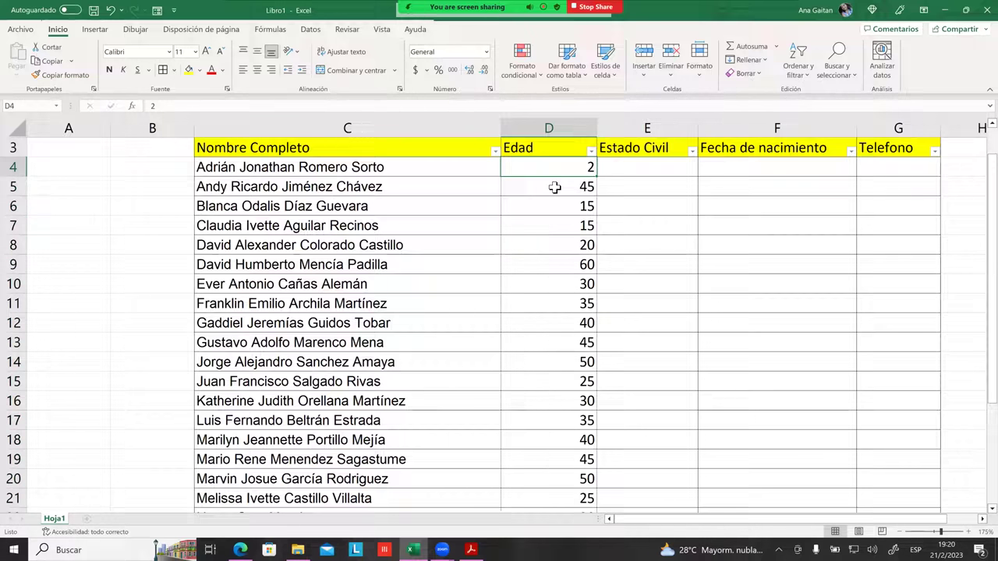
pyautogui.write('dos años')
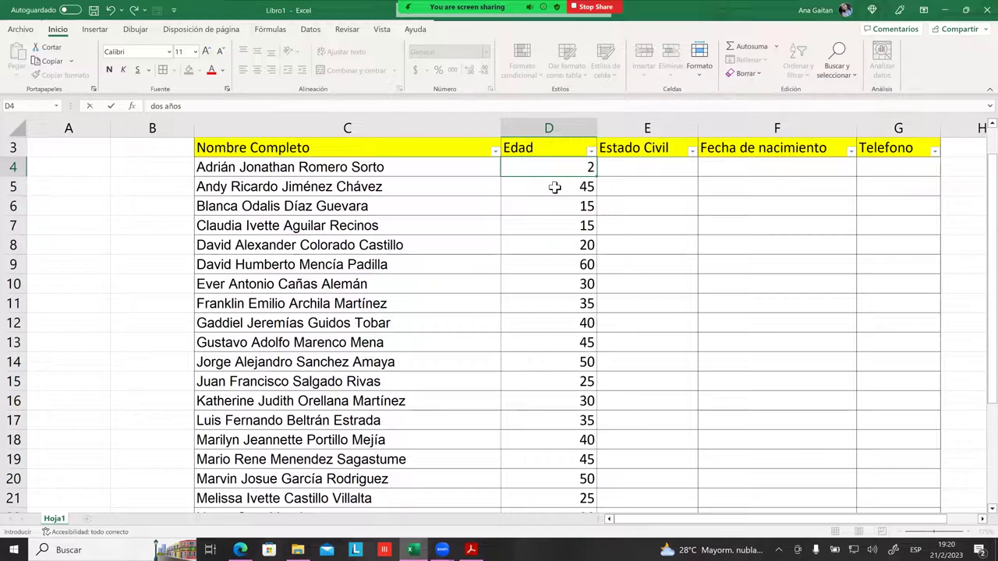
pyautogui.press('Return')
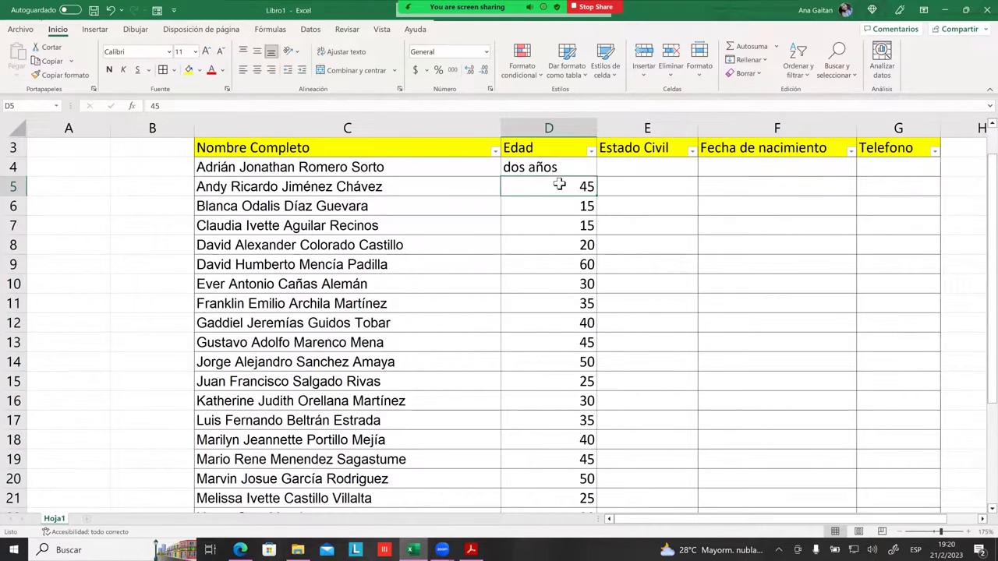
pyautogui.click(548, 165)
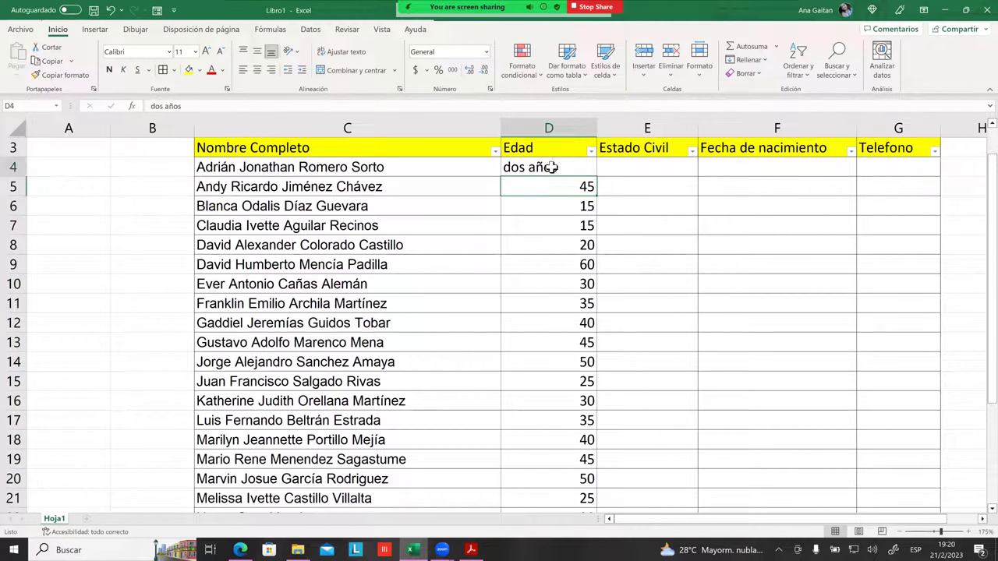
pyautogui.click(558, 183)
pyautogui.click(561, 173)
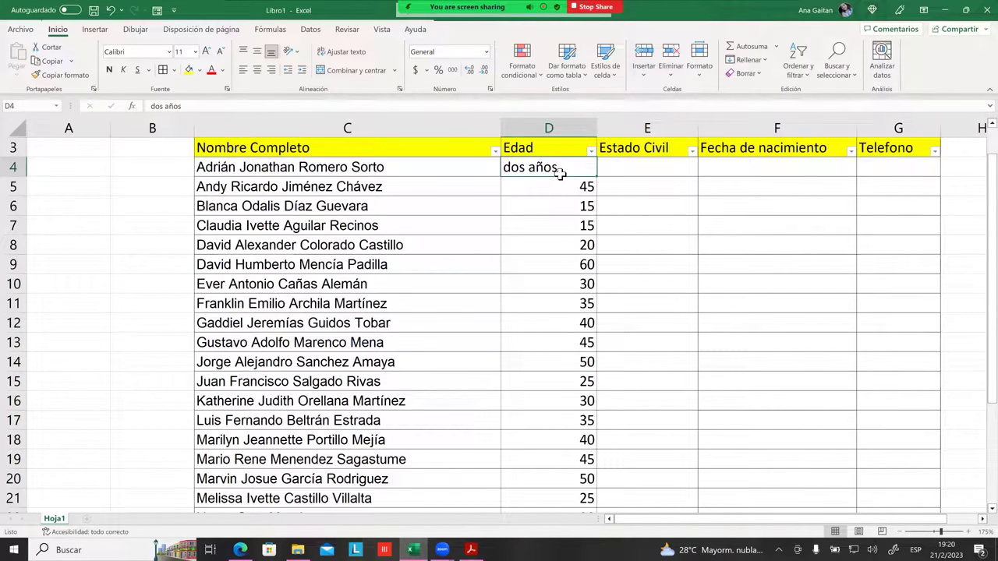
pyautogui.click(555, 191)
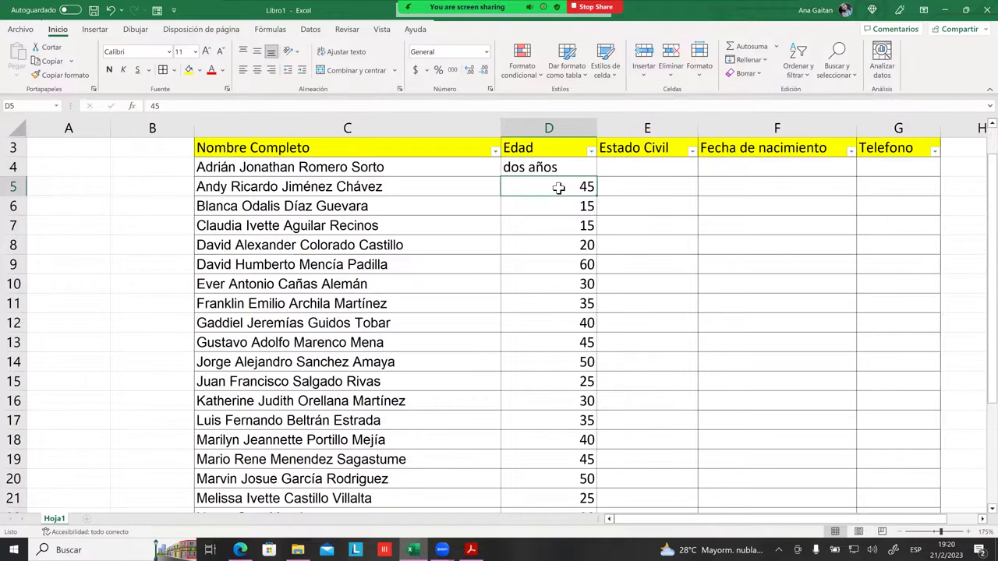
# Select C30, the empty cell below Edad mas alta, for a new label.
pyautogui.scroll(-1, 558, 189)
pyautogui.scroll(-3, 560, 188)
pyautogui.scroll(-1, 559, 191)
pyautogui.scroll(-1, 560, 196)
pyautogui.click(541, 320)
pyautogui.click(336, 319)
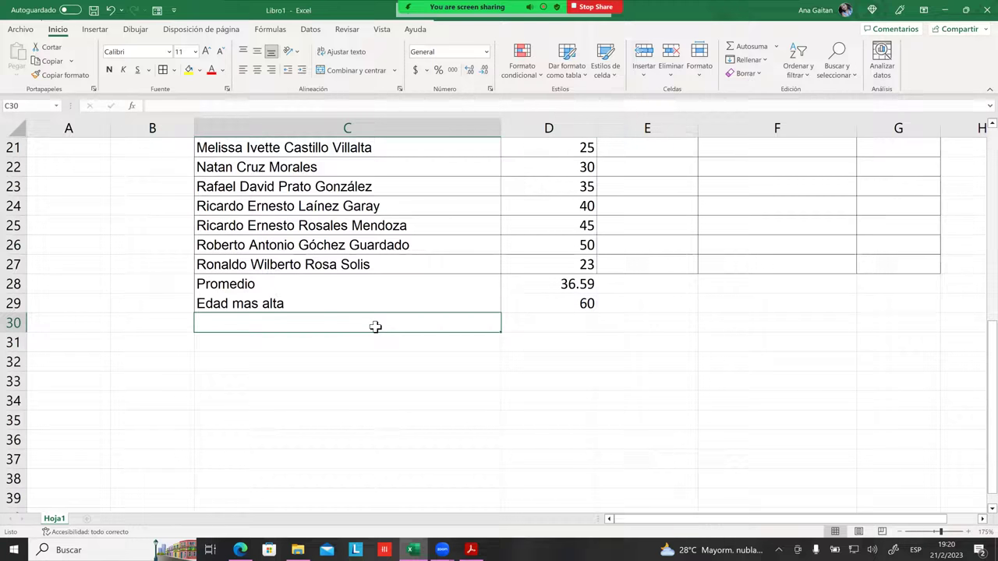
# Label C30 'Edad mas baja' and enter =MIN(D4:D27) in D30.
pyautogui.write('E')
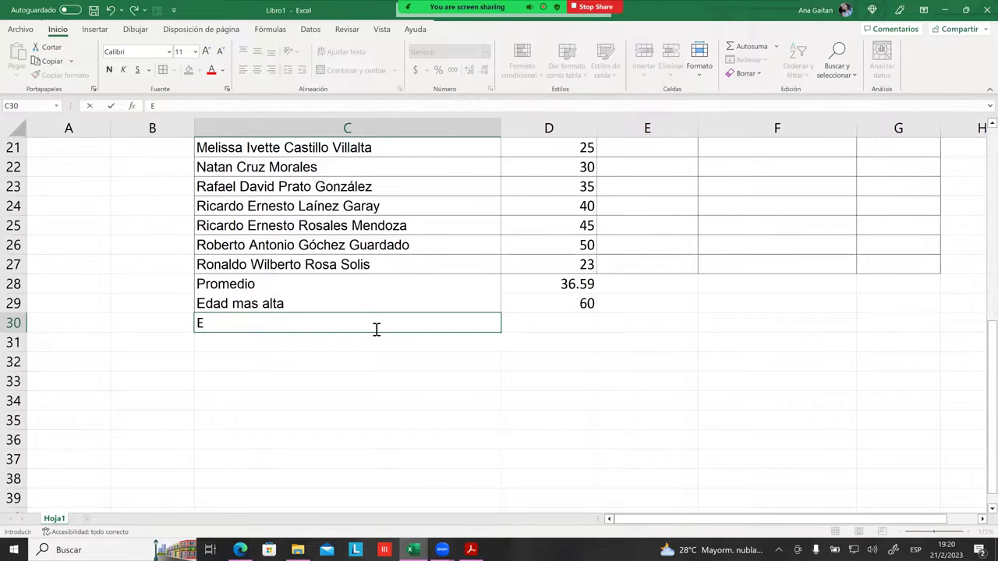
pyautogui.write('dad a')
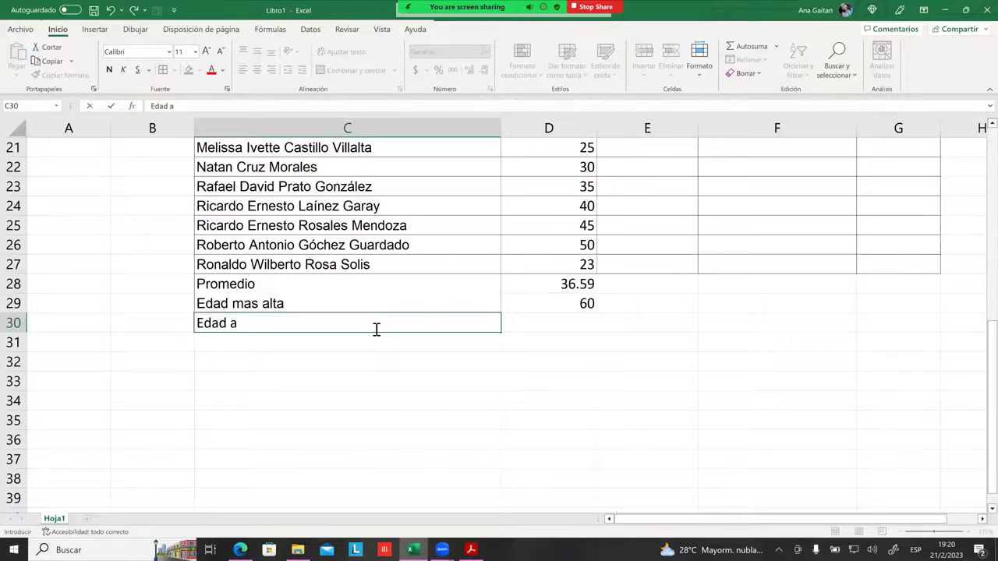
pyautogui.press('BackSpace')
pyautogui.write('mas m')
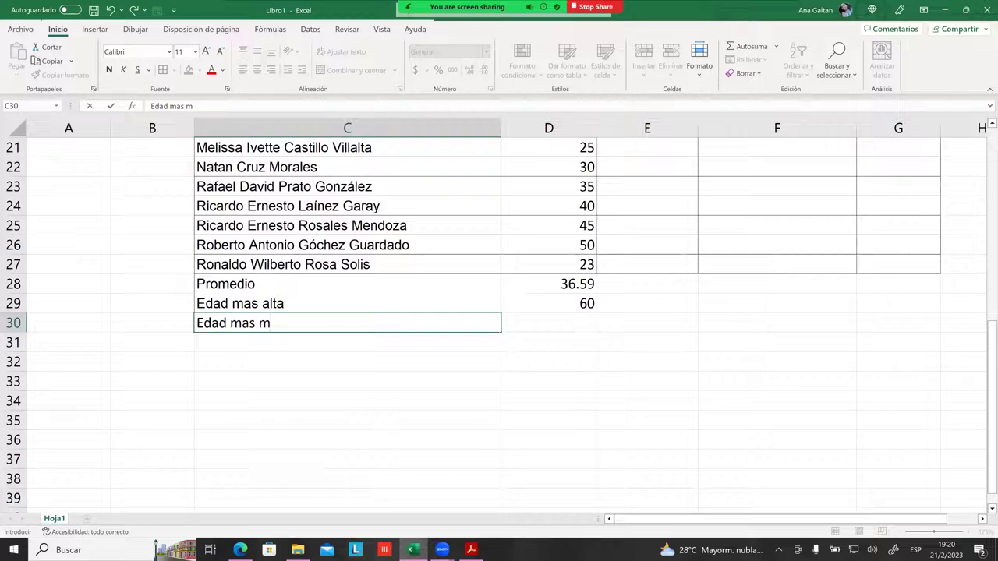
pyautogui.press('BackSpace')
pyautogui.write('baja')
pyautogui.click(596, 324)
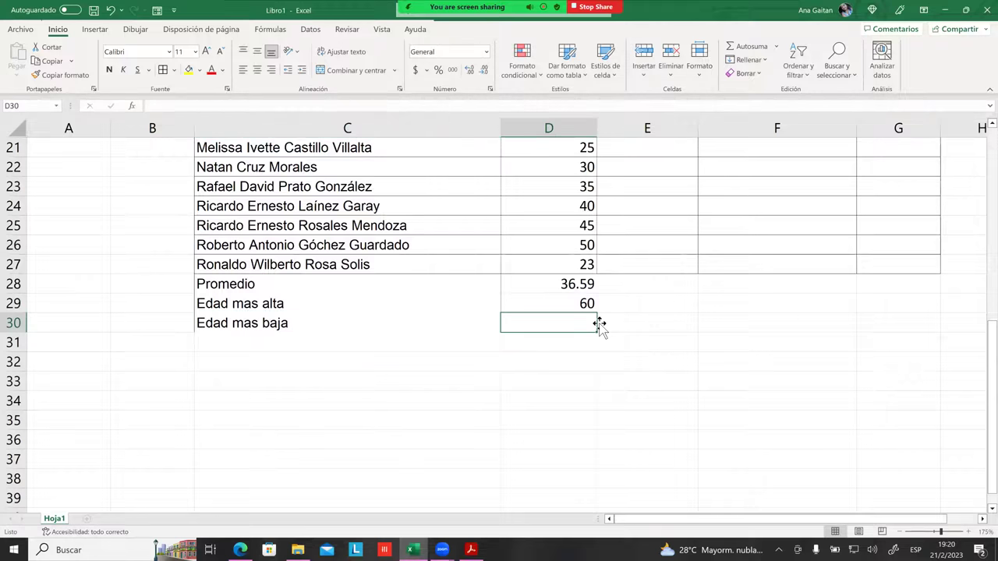
pyautogui.write('=min')
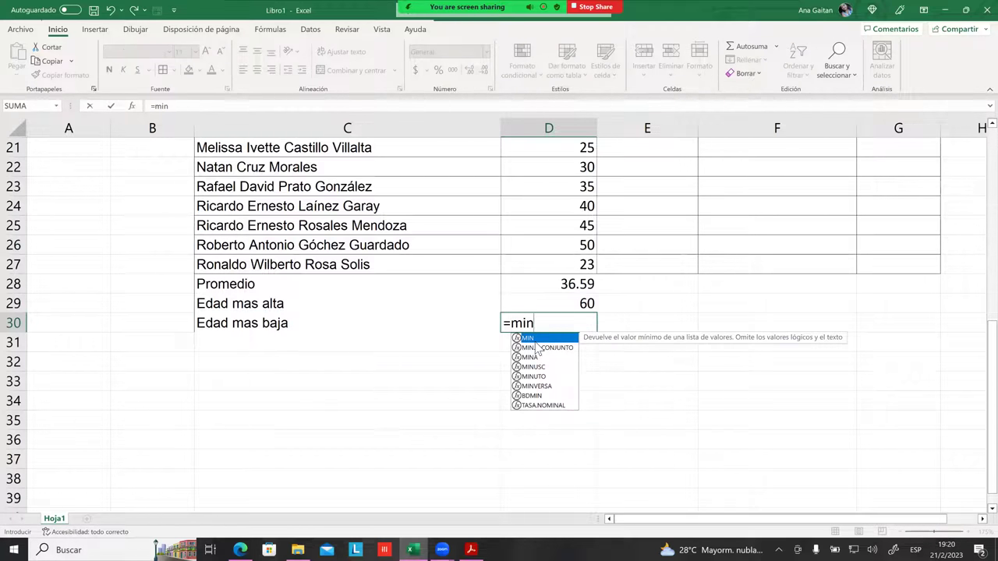
pyautogui.press('Tab')
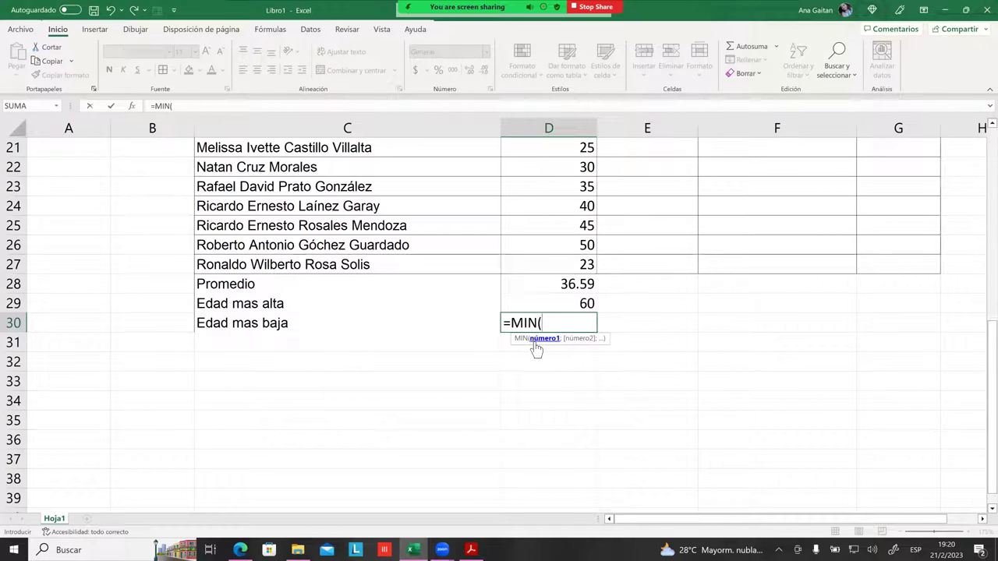
pyautogui.scroll(7, 538, 335)
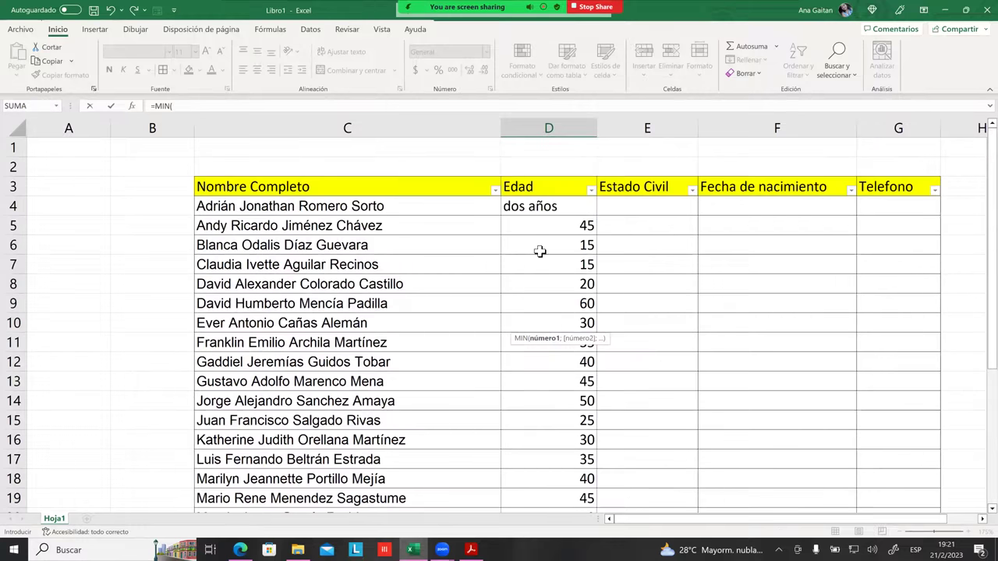
pyautogui.moveTo(555, 209); pyautogui.dragTo(592, 485)
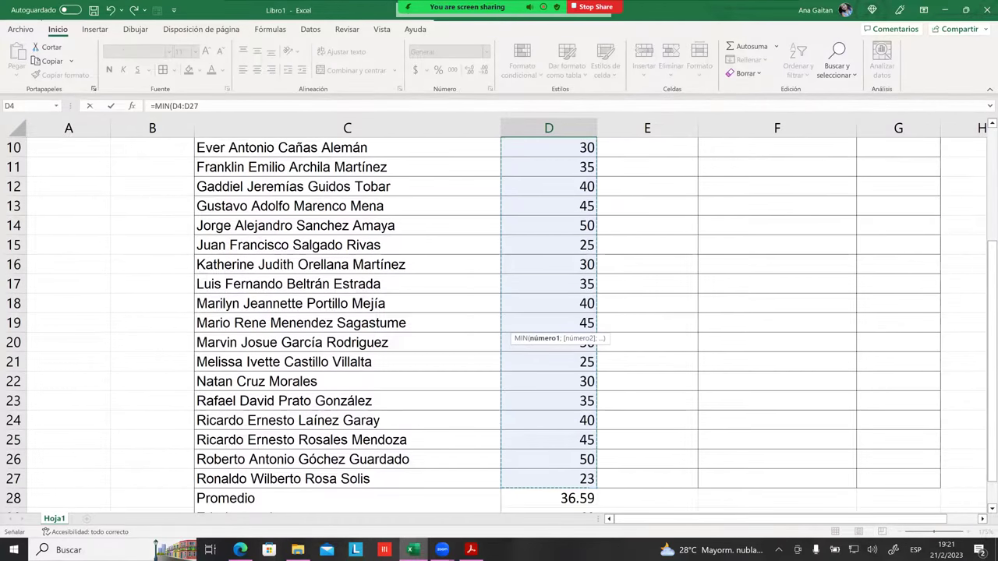
pyautogui.scroll(-1, 546, 328)
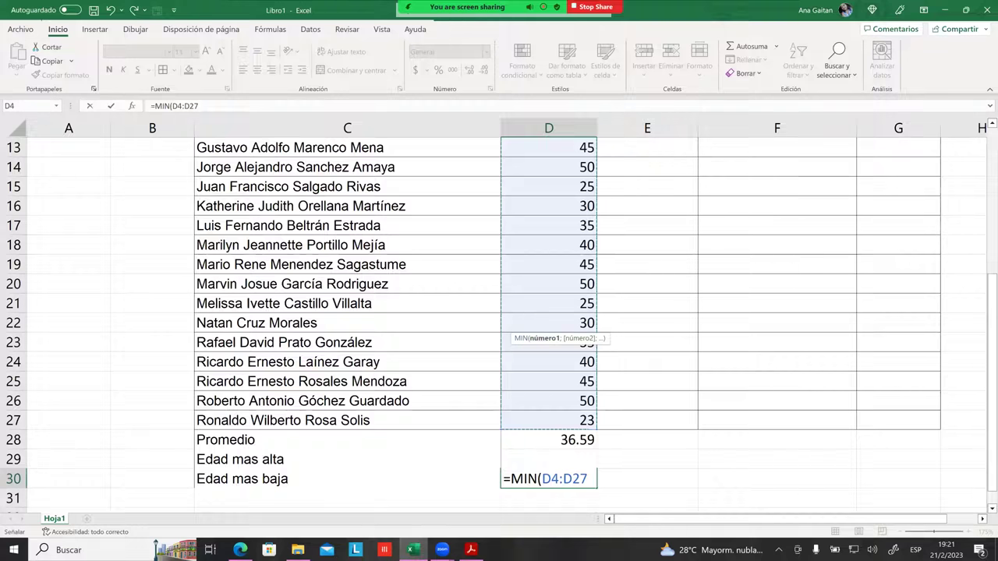
pyautogui.write(')')
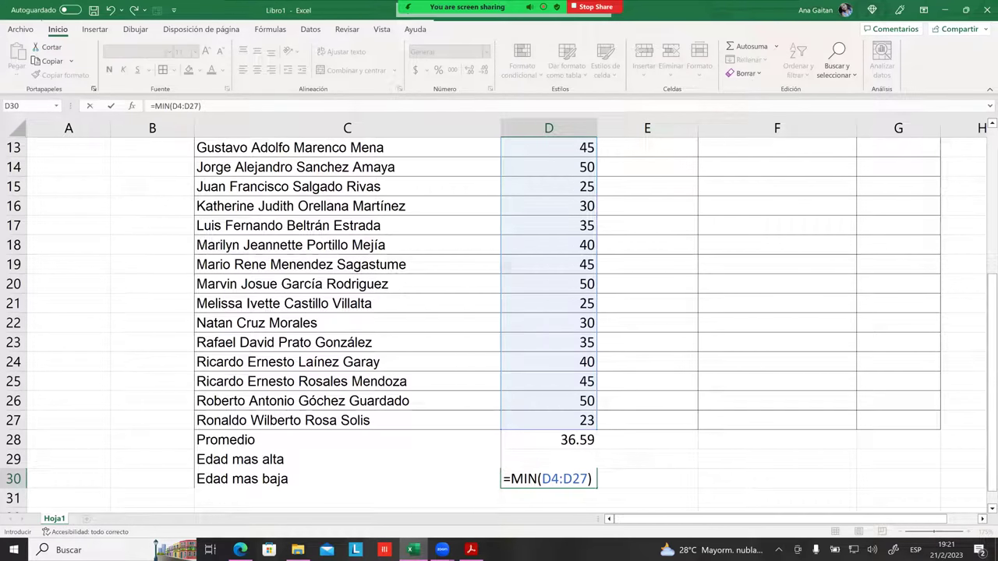
pyautogui.press('Return')
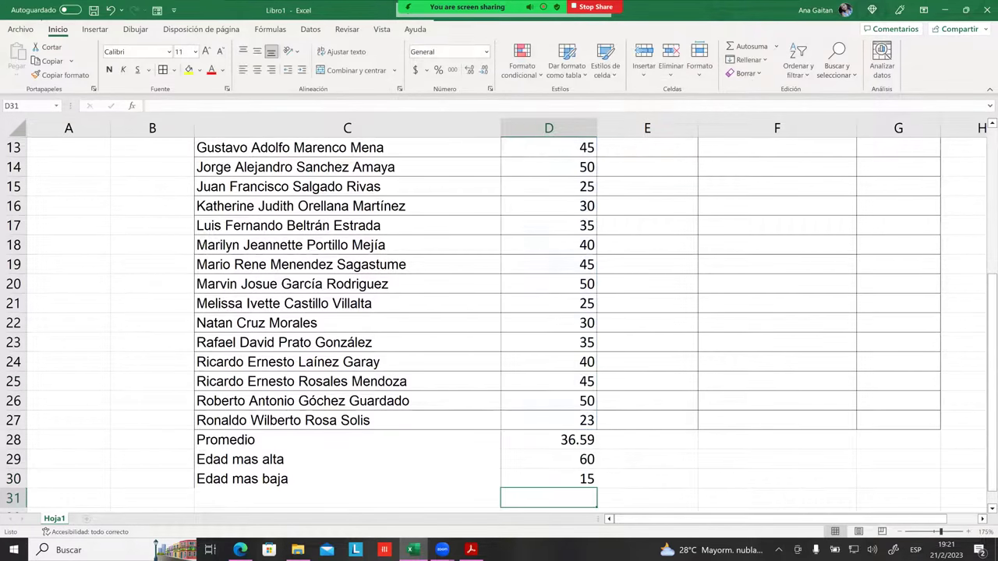
pyautogui.click(647, 479)
pyautogui.click(548, 479)
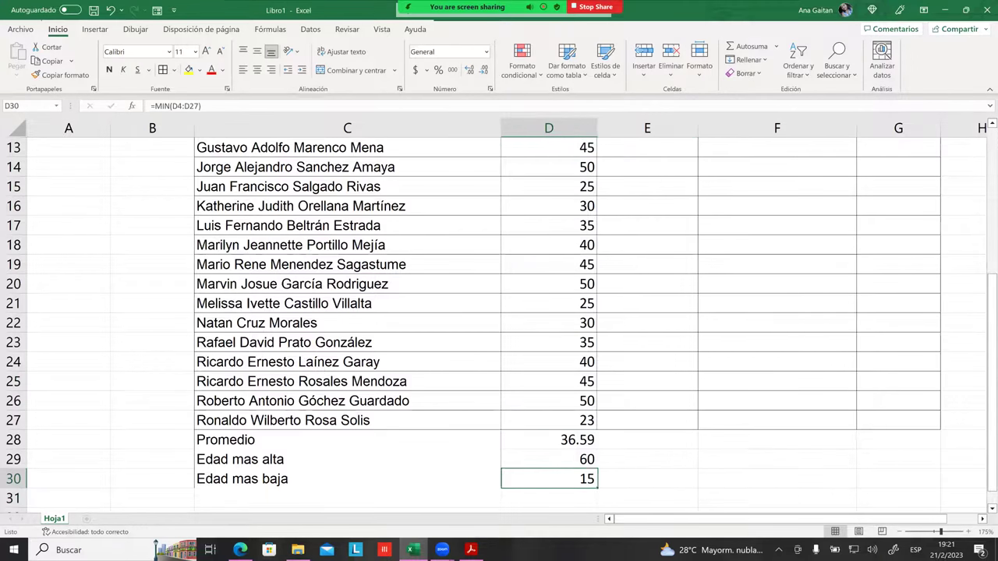
pyautogui.click(647, 479)
pyautogui.click(547, 479)
pyautogui.click(647, 479)
pyautogui.click(548, 479)
pyautogui.scroll(1, 515, 283)
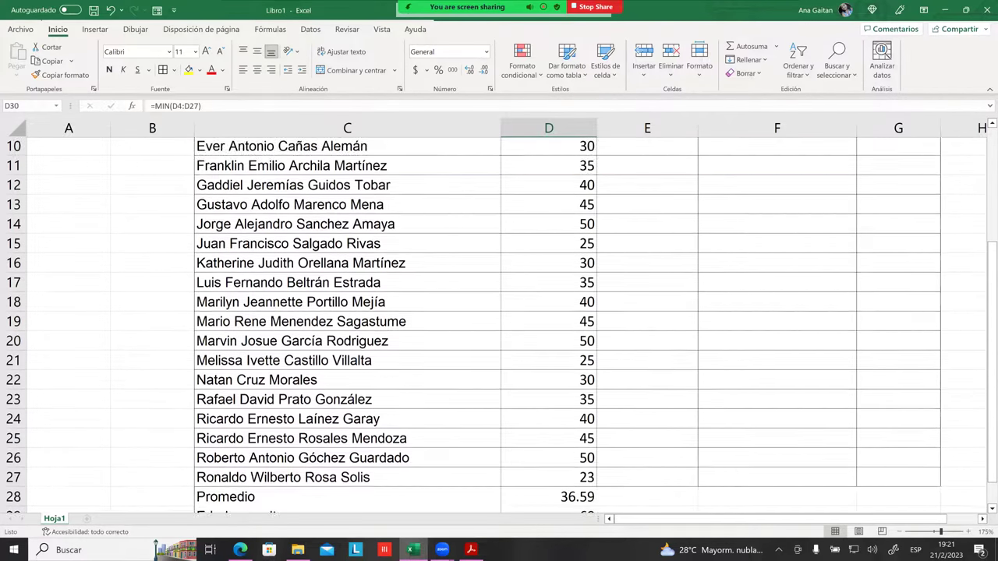
pyautogui.scroll(3, 515, 283)
pyautogui.click(530, 206)
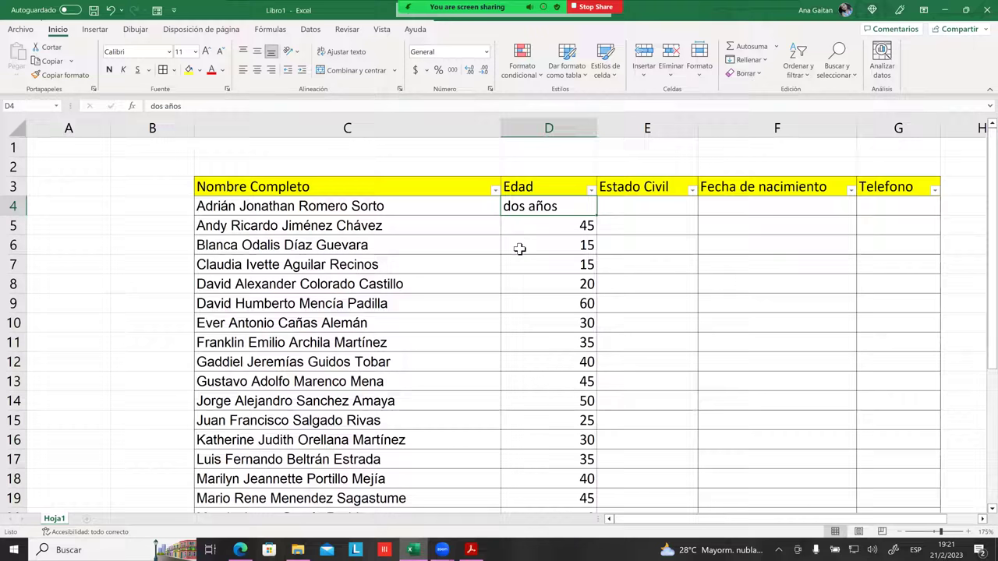
pyautogui.click(538, 250)
pyautogui.click(546, 263)
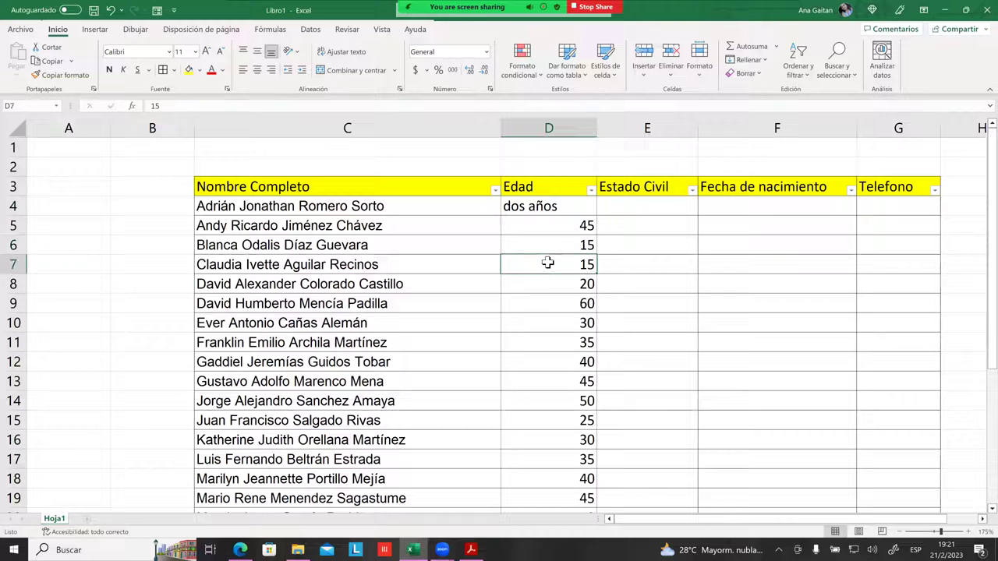
pyautogui.click(539, 214)
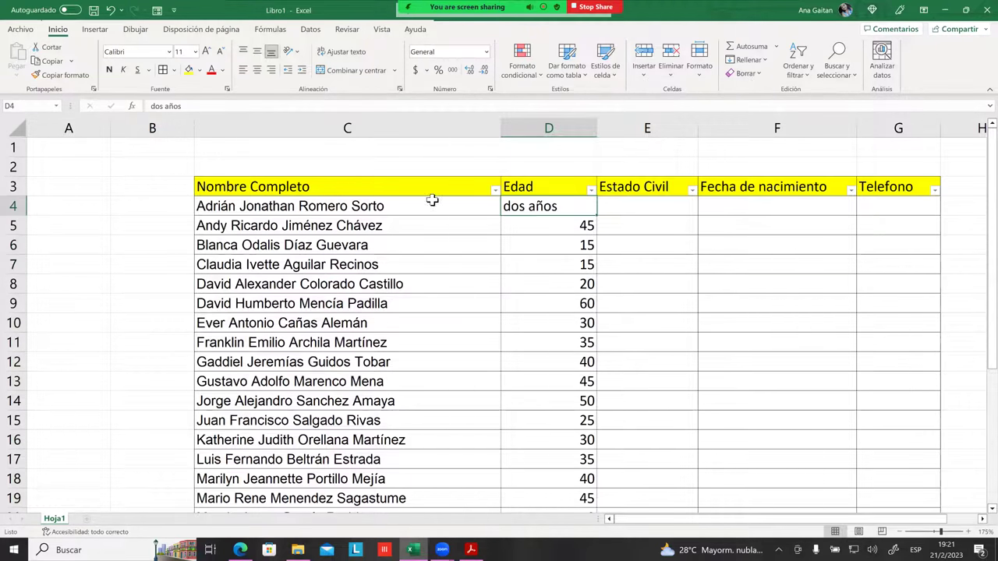
# Delete 'años' from D4 so it reads just 'dos', then recheck the cell.
pyautogui.doubleClick(567, 212)
pyautogui.press('BackSpace')
pyautogui.press('BackSpace')
pyautogui.press('BackSpace')
pyautogui.press('BackSpace')
pyautogui.press('Return')
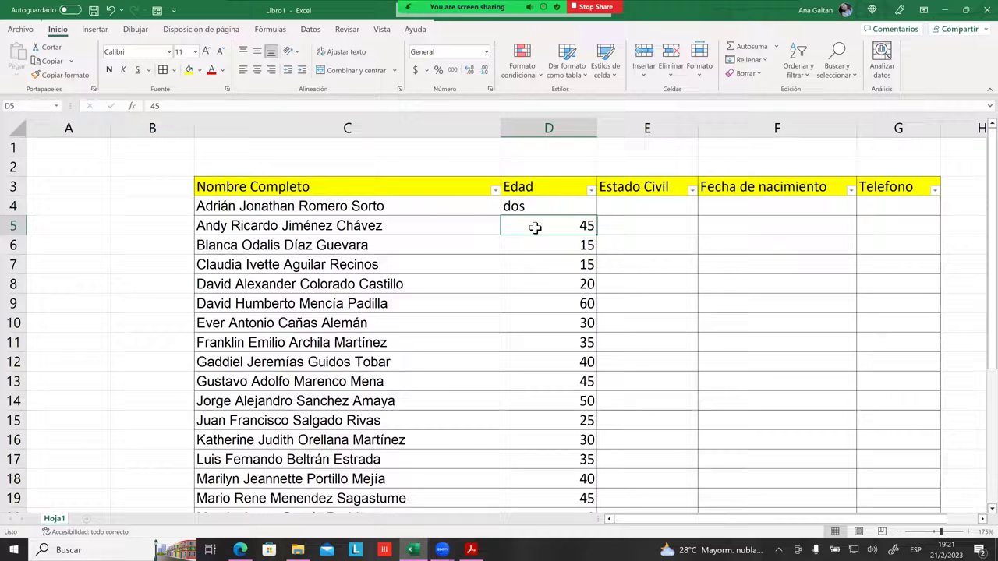
pyautogui.click(527, 209)
pyautogui.press('Down')
pyautogui.press('Down')
pyautogui.click(535, 214)
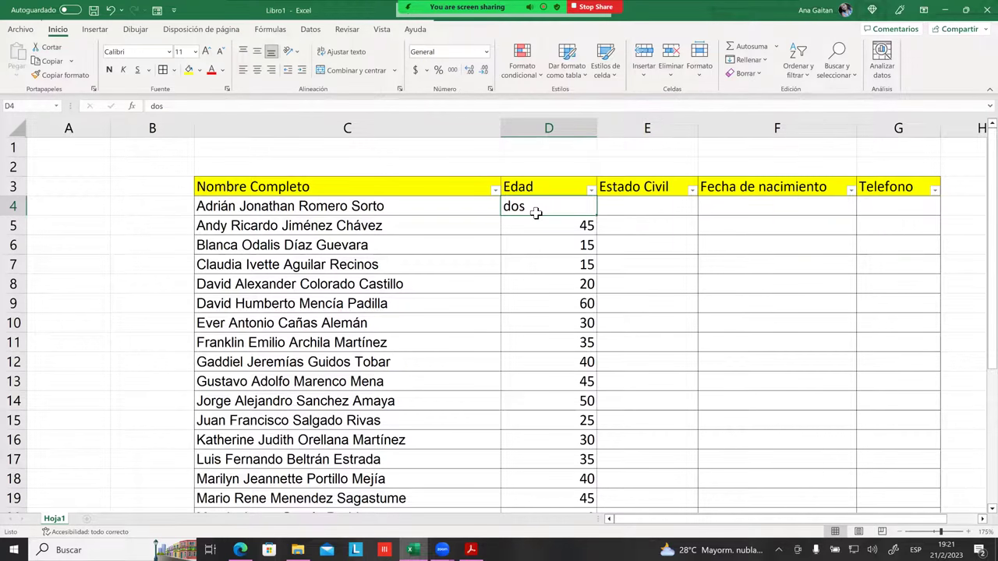
pyautogui.click(544, 245)
pyautogui.click(545, 215)
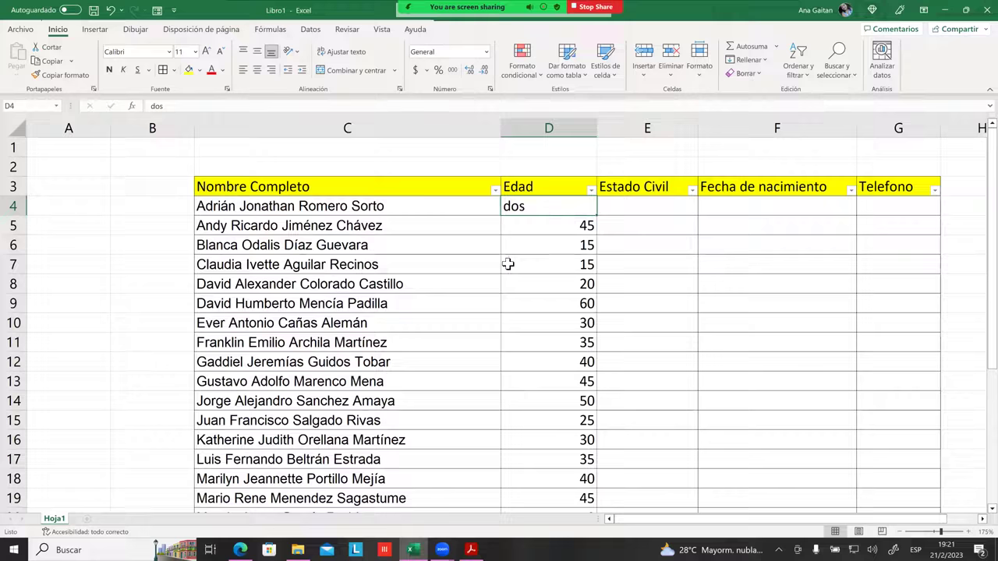
# Check the summary rows and the lowest-age formula in D30.
pyautogui.scroll(-4, 512, 265)
pyautogui.scroll(-3, 512, 318)
pyautogui.click(575, 323)
pyautogui.click(581, 307)
pyautogui.click(655, 323)
pyautogui.scroll(1, 609, 303)
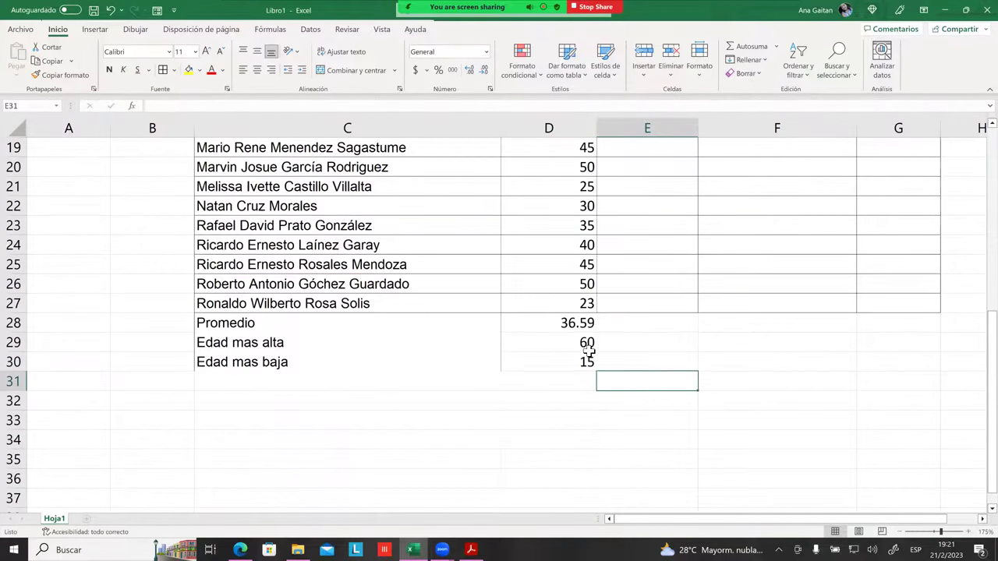
pyautogui.click(584, 361)
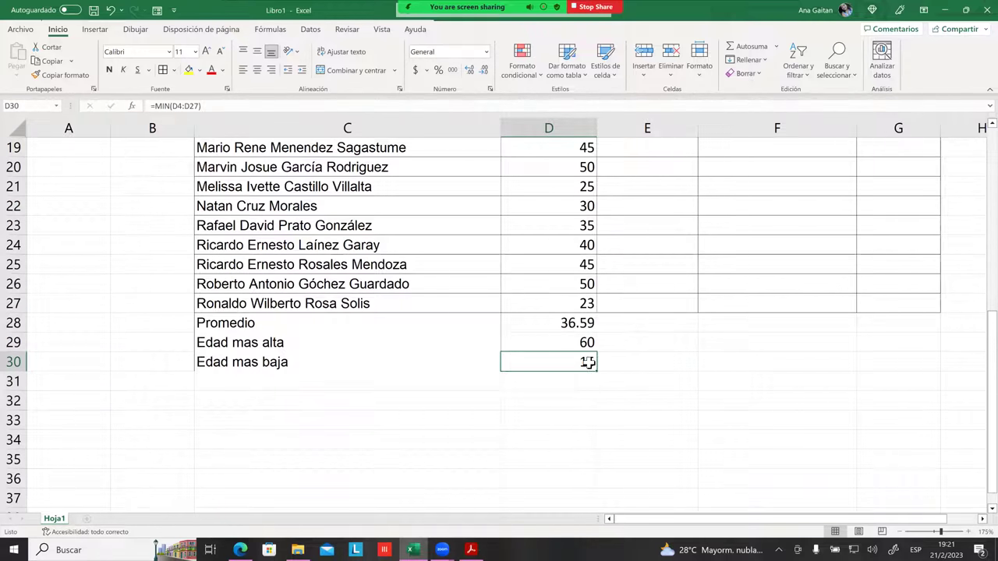
pyautogui.scroll(1, 596, 362)
pyautogui.scroll(2, 597, 361)
pyautogui.scroll(2, 596, 362)
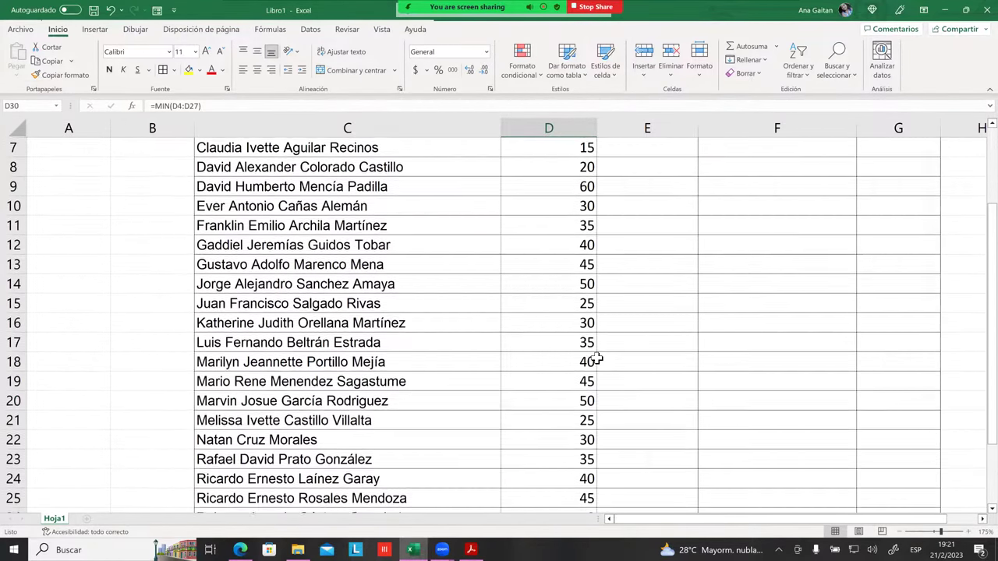
pyautogui.scroll(2, 597, 356)
pyautogui.click(579, 307)
pyautogui.moveTo(576, 209)
pyautogui.mouseDown()
pyautogui.moveTo(585, 514)
pyautogui.moveTo(584, 502)
pyautogui.mouseUp()
pyautogui.click(647, 401)
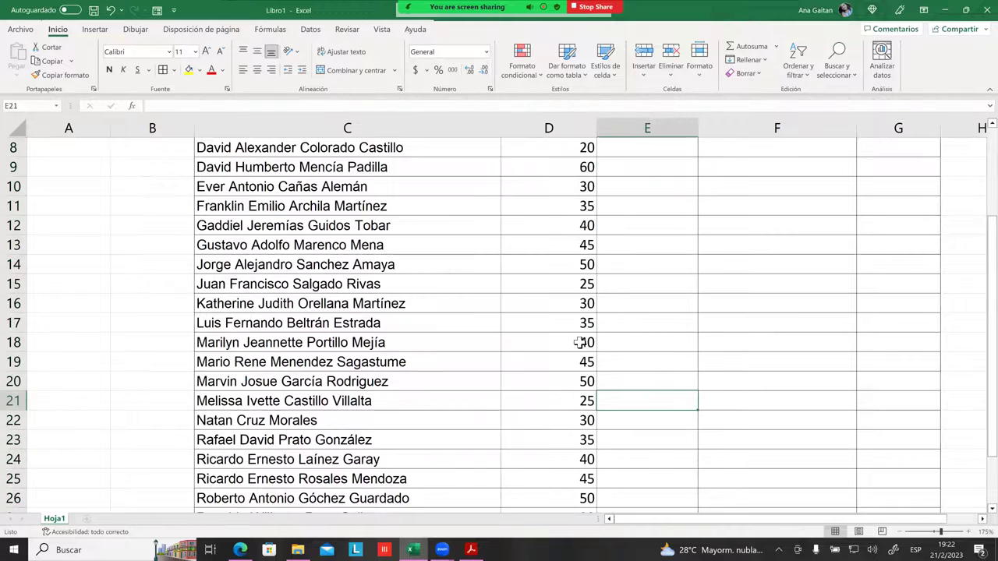
pyautogui.scroll(3, 581, 339)
pyautogui.click(555, 227)
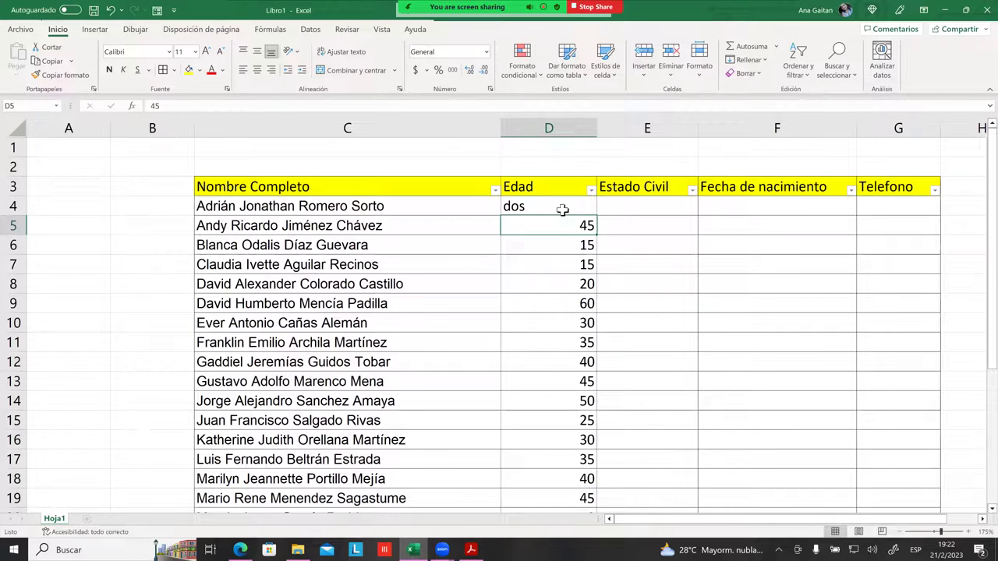
# Append 45 to the D4 entry and check the summary formulas below.
pyautogui.doubleClick(562, 212)
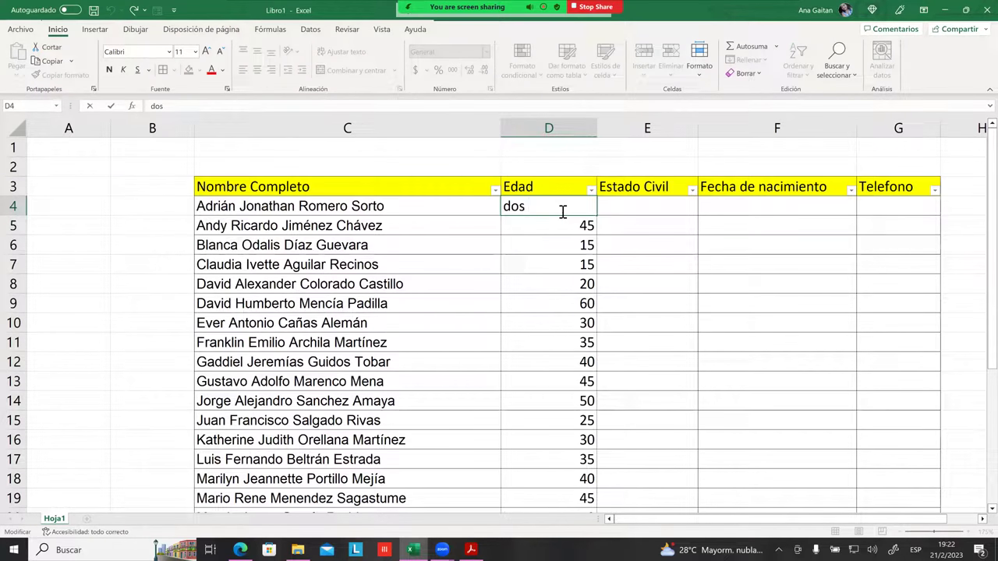
pyautogui.write(' 45')
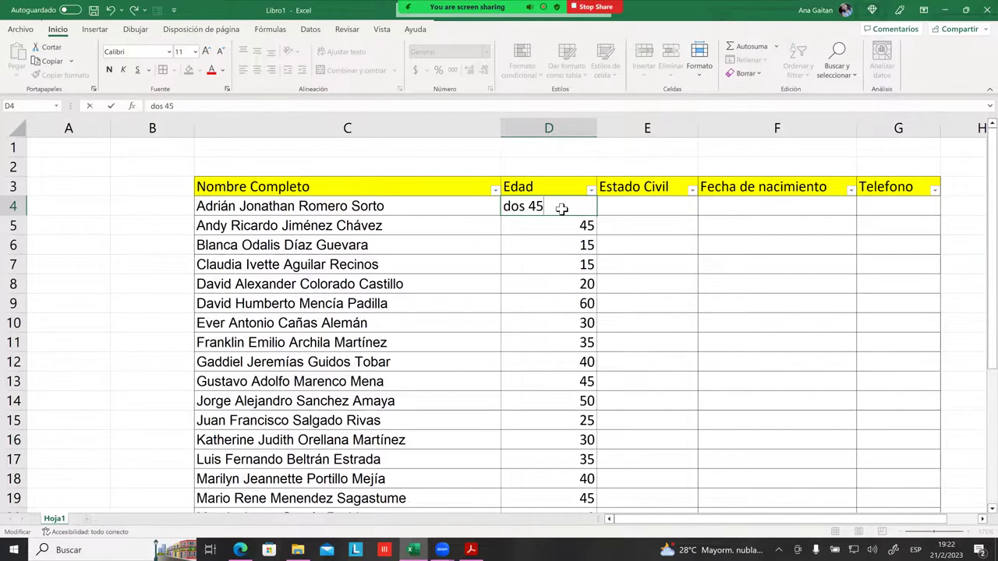
pyautogui.press('Return')
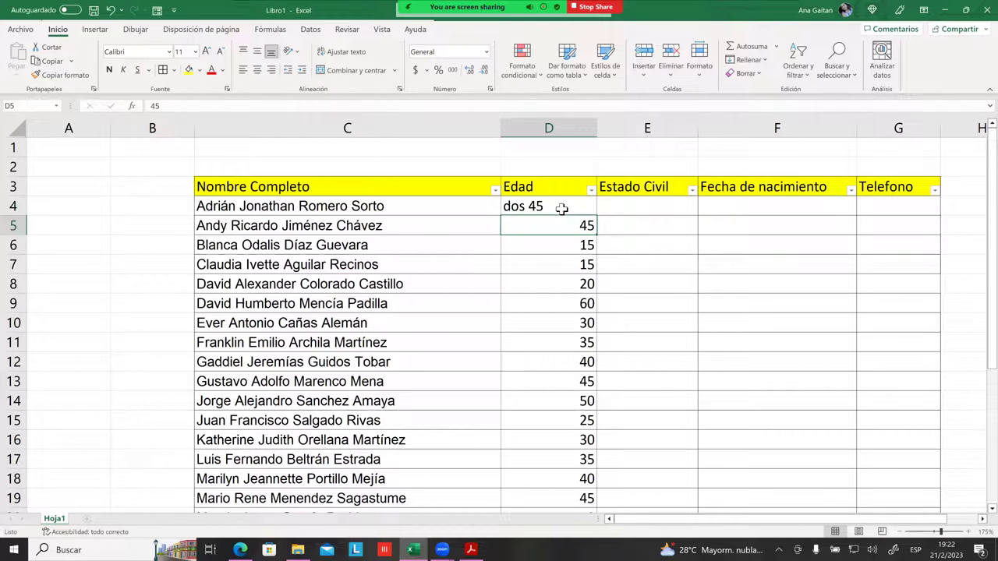
pyautogui.scroll(-1, 563, 227)
pyautogui.scroll(-2, 538, 330)
pyautogui.scroll(-3, 538, 330)
pyautogui.click(549, 440)
pyautogui.press('Up')
pyautogui.press('Up')
pyautogui.press('Up')
pyautogui.scroll(-2, 556, 312)
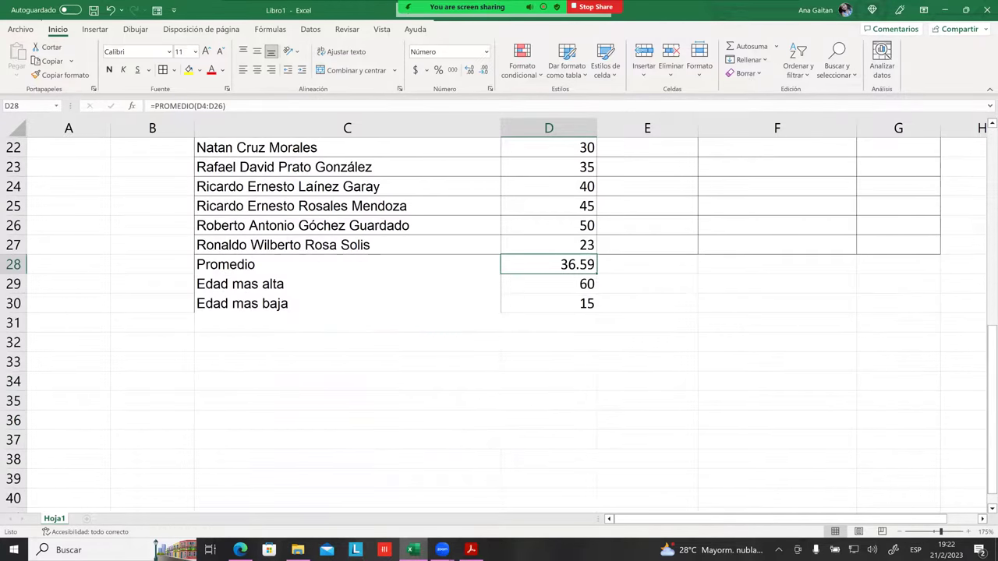
pyautogui.scroll(7, 556, 233)
# Replace D4's content with the number 2.
pyautogui.click(556, 211)
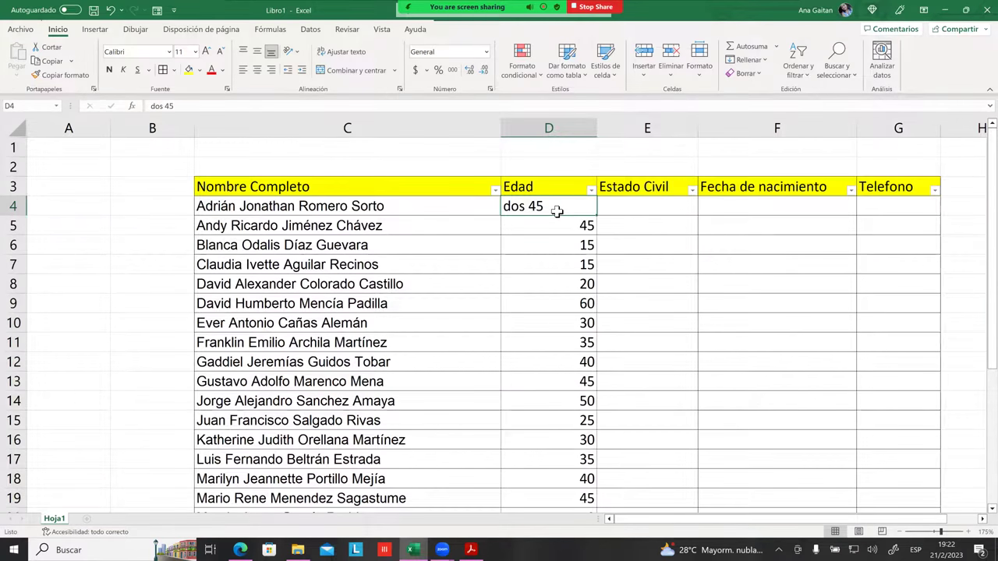
pyautogui.write('2')
pyautogui.press('Return')
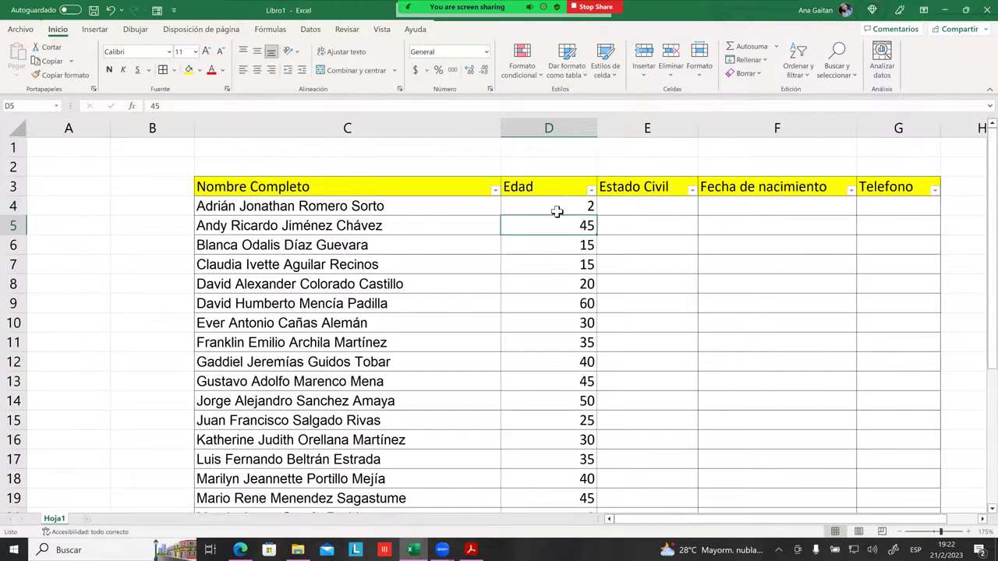
pyautogui.click(646, 243)
pyautogui.scroll(-4, 647, 244)
pyautogui.scroll(-1, 653, 234)
pyautogui.scroll(-1, 654, 234)
pyautogui.scroll(-1, 654, 237)
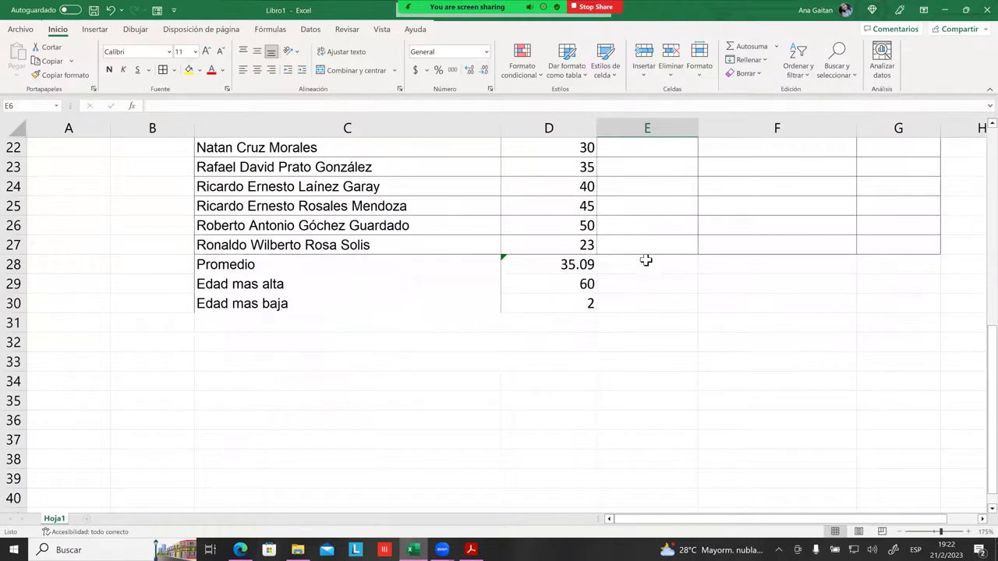
pyautogui.scroll(-2, 646, 262)
pyautogui.scroll(-2, 646, 265)
pyautogui.scroll(4, 647, 269)
pyautogui.click(600, 310)
pyautogui.click(290, 311)
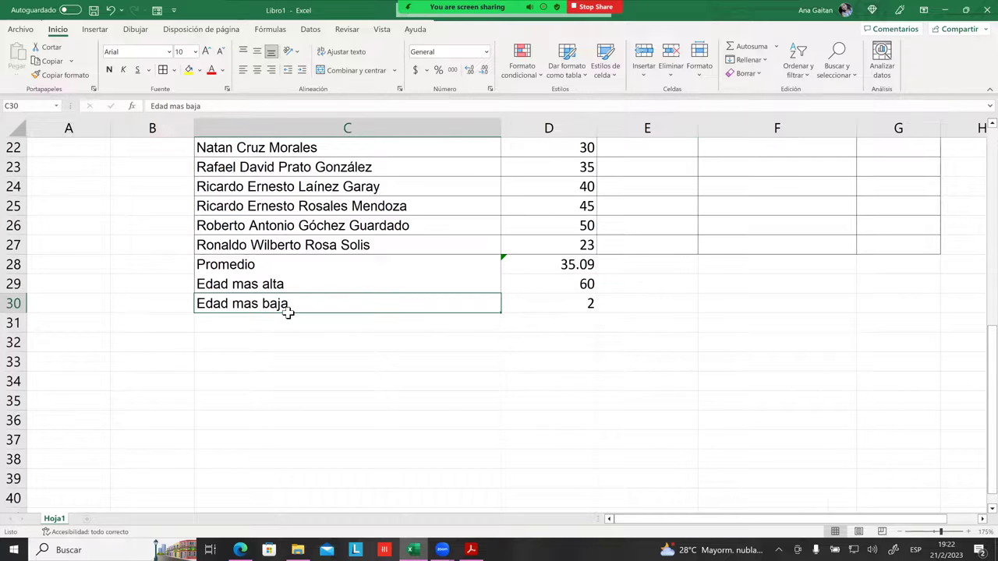
pyautogui.click(564, 324)
pyautogui.click(580, 307)
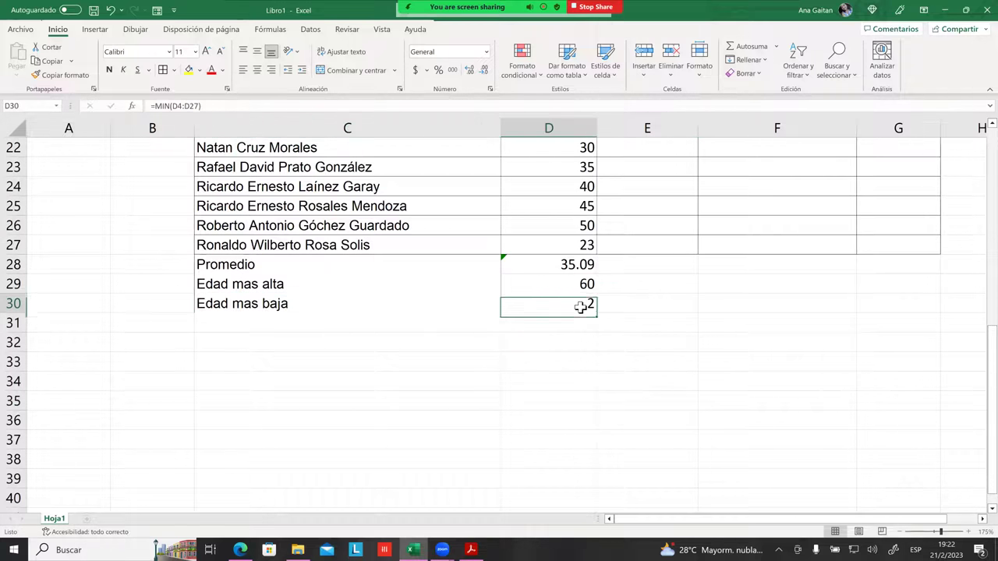
pyautogui.click(625, 309)
pyautogui.click(566, 303)
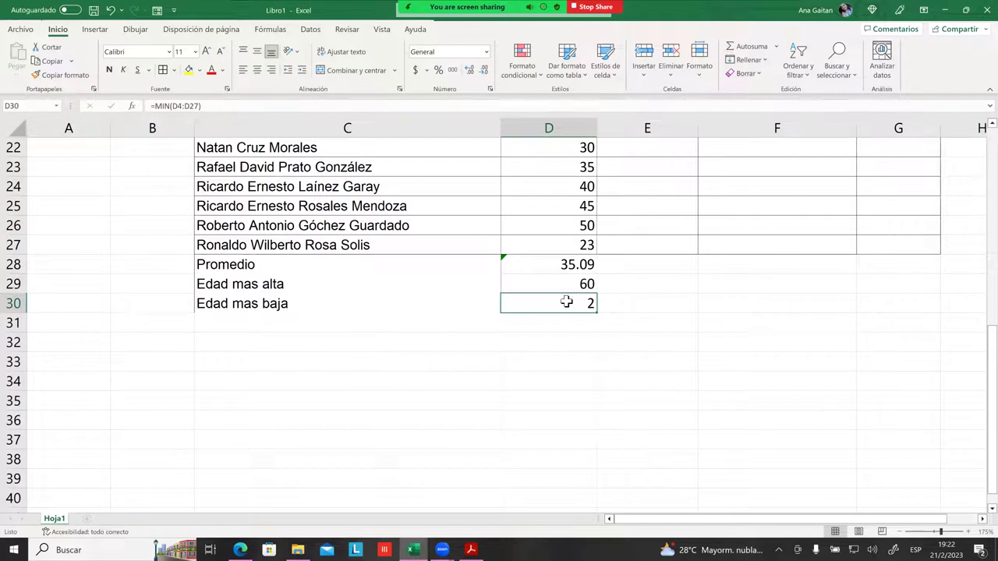
pyautogui.click(570, 291)
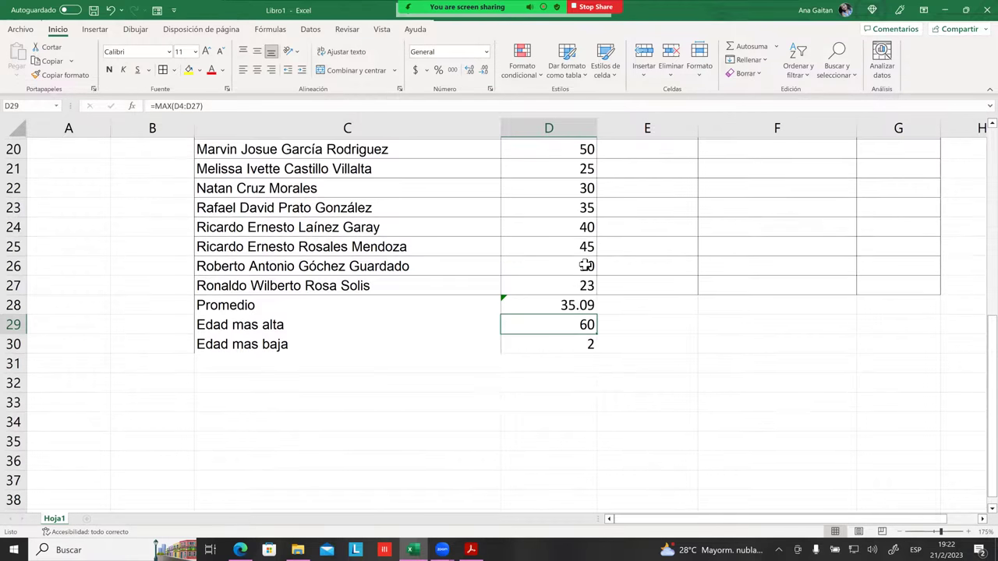
pyautogui.scroll(7, 585, 269)
pyautogui.click(592, 226)
pyautogui.moveTo(585, 206); pyautogui.dragTo(577, 478)
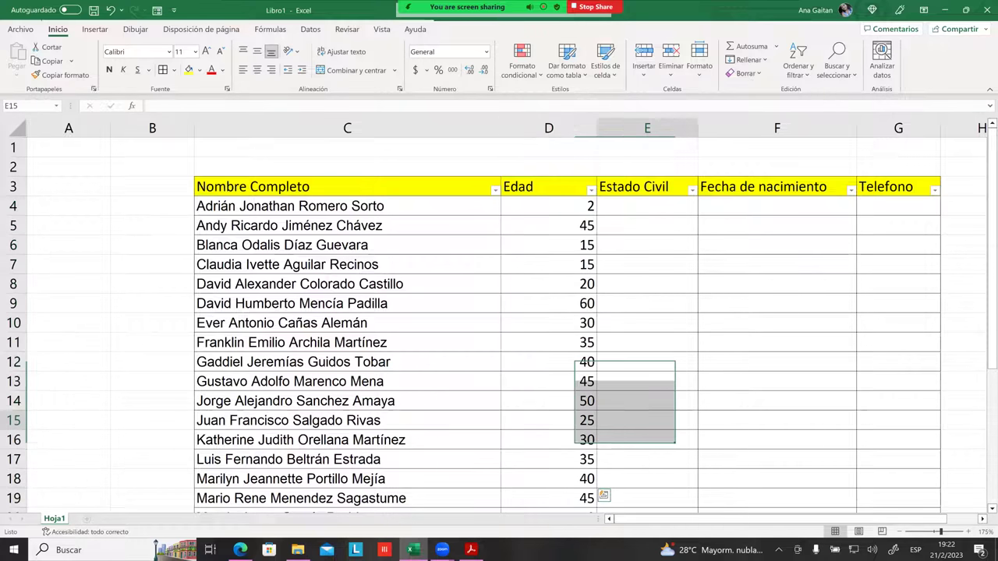
pyautogui.click(624, 420)
pyautogui.scroll(-2, 606, 329)
pyautogui.scroll(-1, 608, 329)
pyautogui.scroll(-2, 608, 329)
pyautogui.scroll(3, 608, 328)
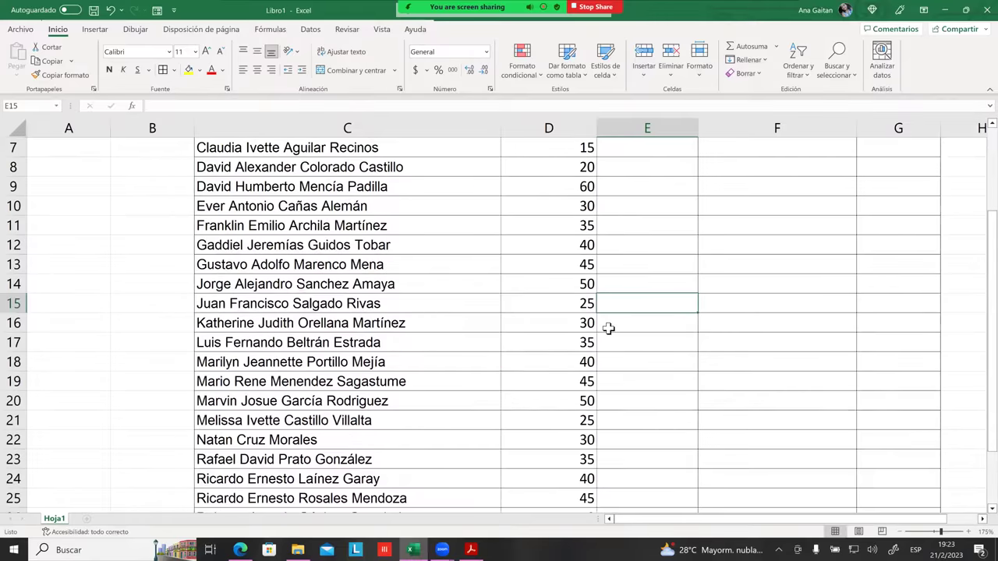
pyautogui.scroll(2, 608, 328)
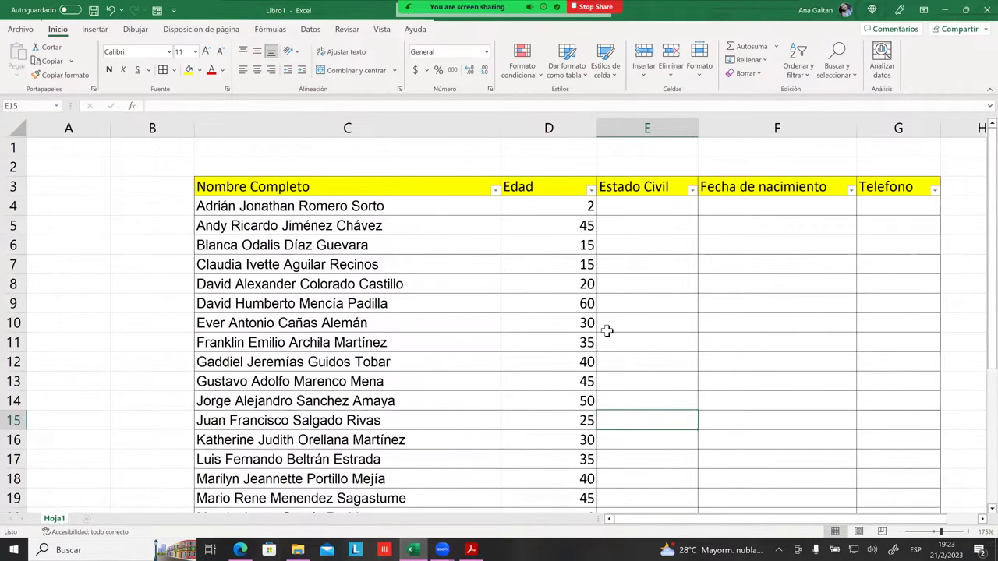
pyautogui.scroll(-1, 606, 331)
pyautogui.scroll(-1, 606, 330)
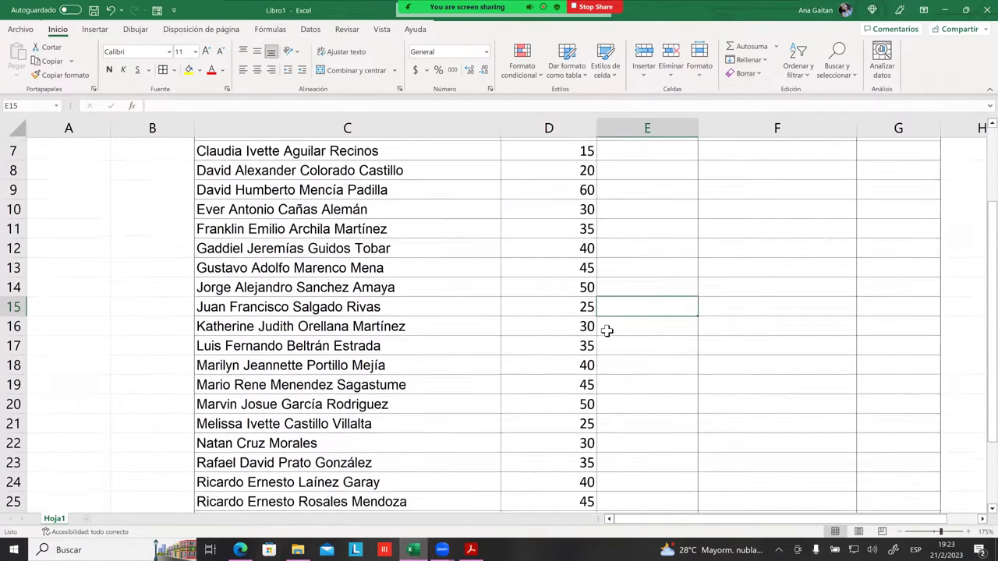
pyautogui.click(589, 283)
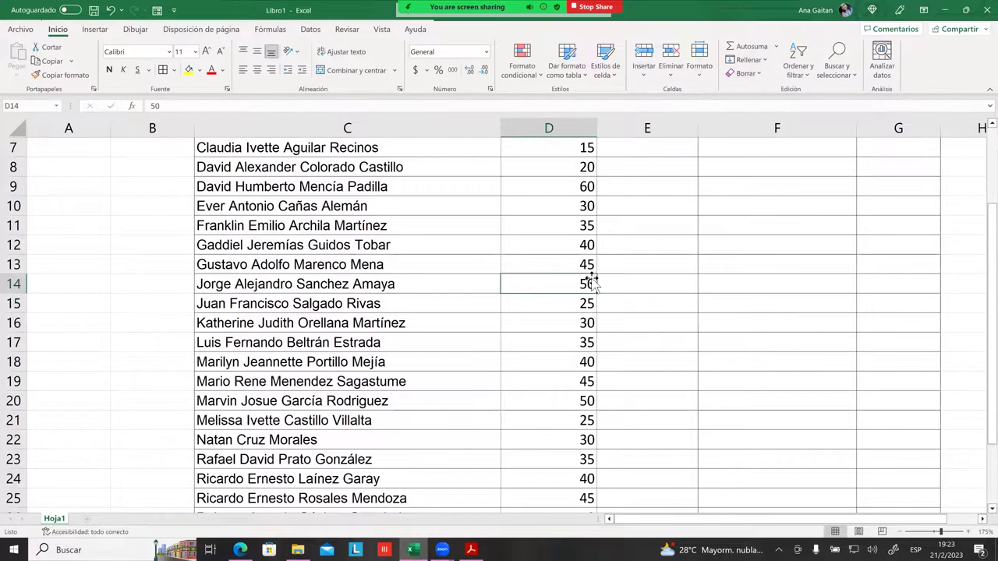
pyautogui.scroll(1, 566, 234)
pyautogui.scroll(1, 558, 211)
pyautogui.click(562, 210)
pyautogui.click(623, 243)
pyautogui.click(584, 245)
pyautogui.click(583, 226)
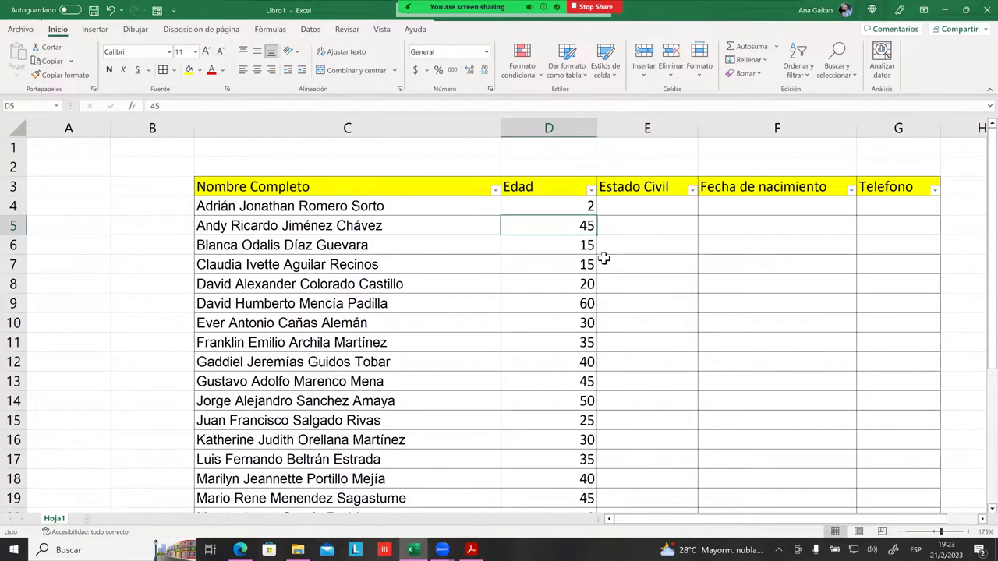
pyautogui.scroll(-1, 602, 257)
pyautogui.scroll(-3, 604, 259)
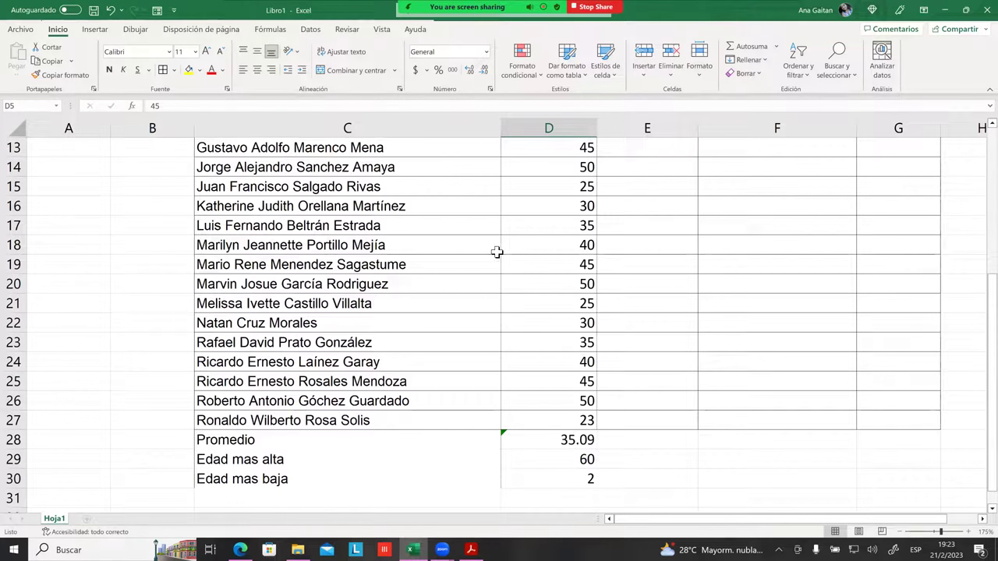
pyautogui.click(549, 420)
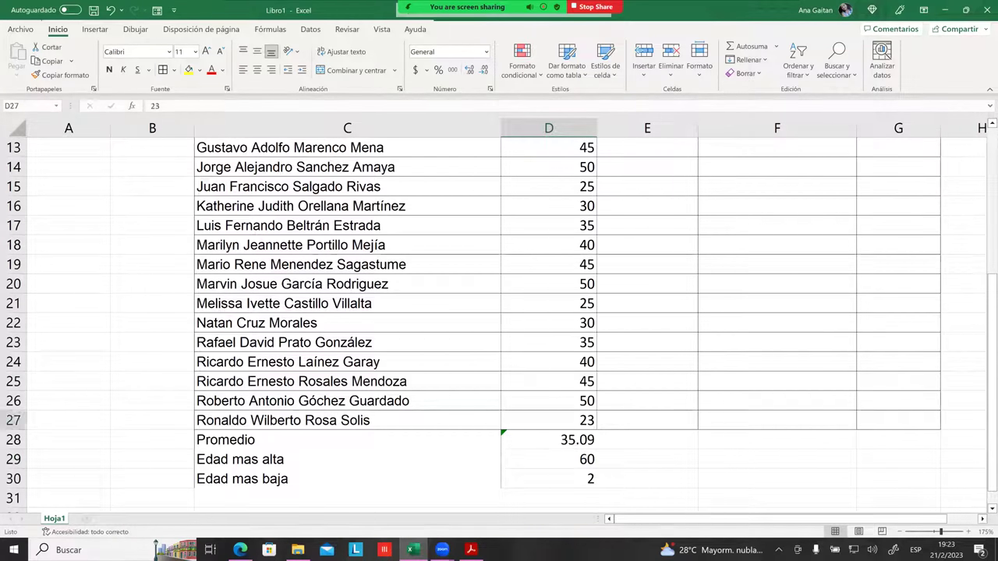
pyautogui.click(632, 376)
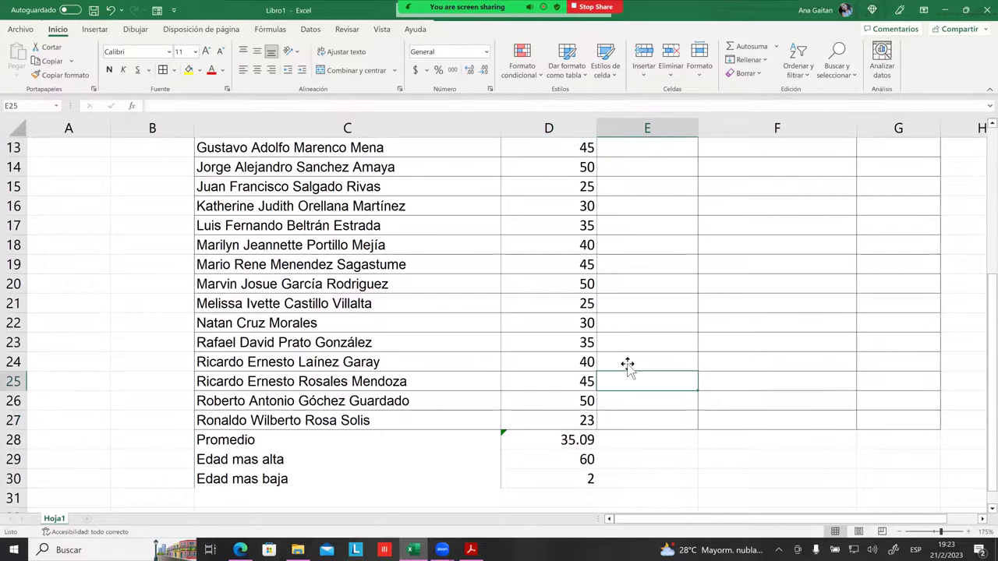
pyautogui.scroll(-1, 632, 365)
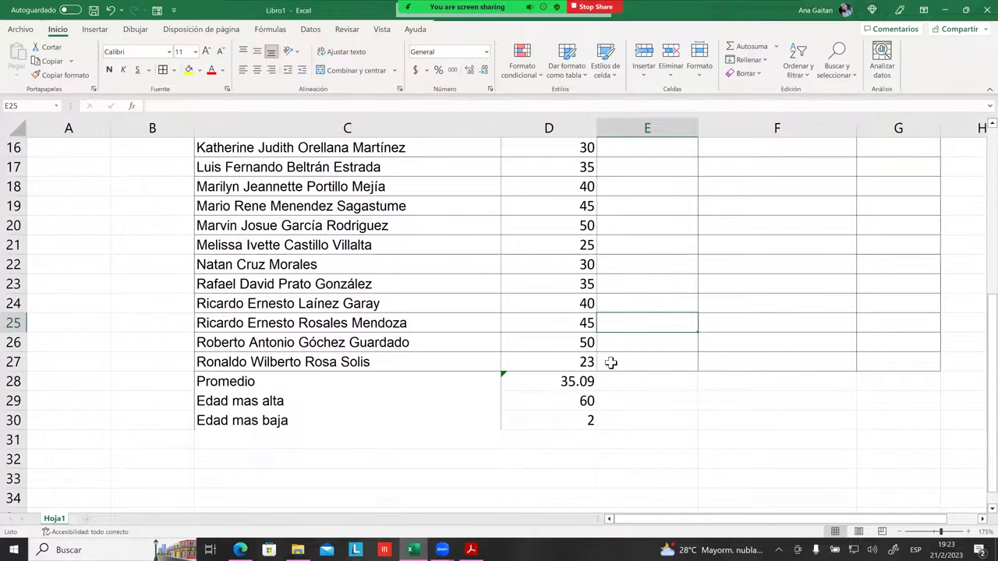
pyautogui.press('Down')
pyautogui.press('Down')
pyautogui.press('Down')
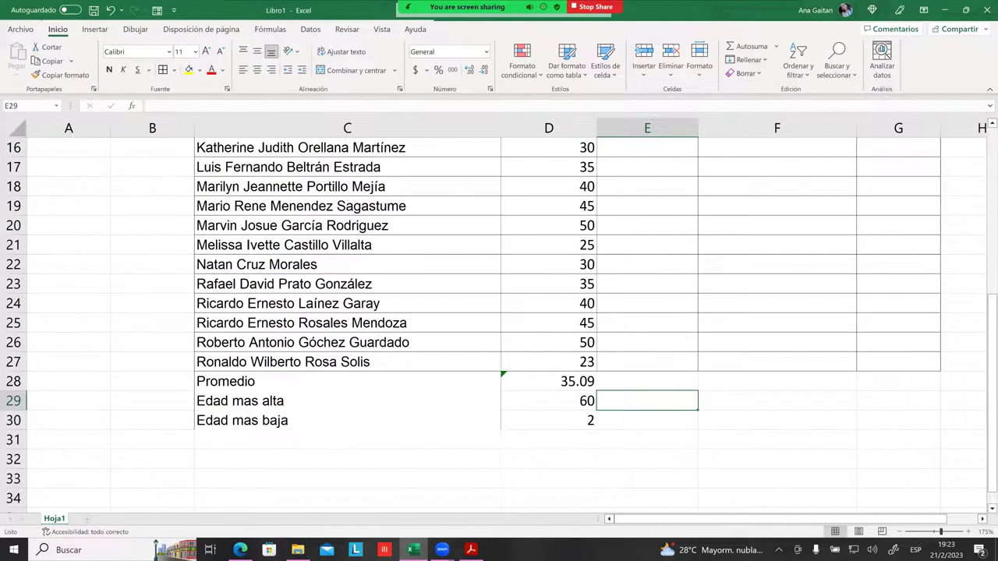
# Select the ages D4:D27 and choose Más formatos de número from the number format list.
pyautogui.moveTo(553, 361)
pyautogui.mouseDown()
pyautogui.moveTo(558, 152)
pyautogui.moveTo(544, 101)
pyautogui.moveTo(543, 176)
pyautogui.mouseUp()
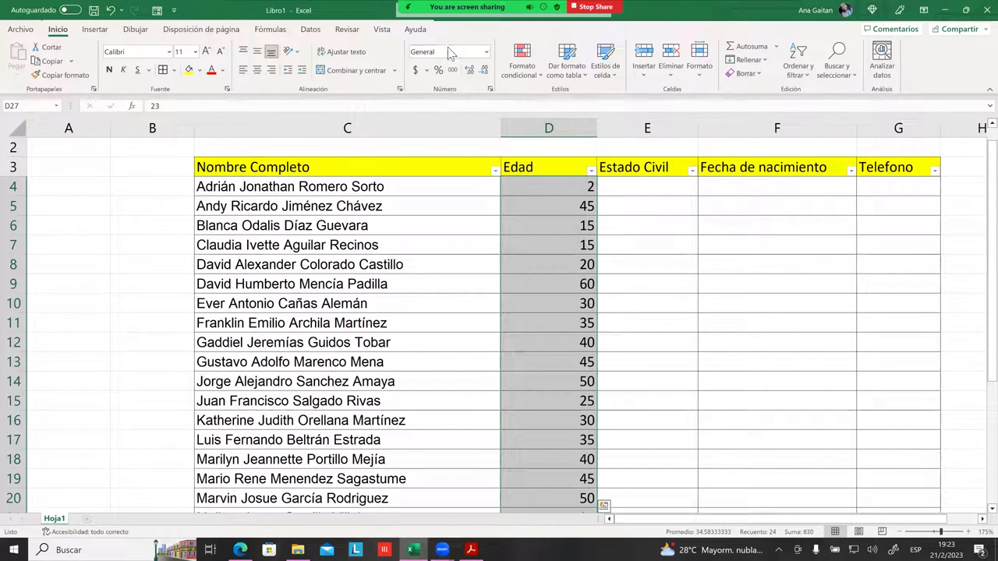
pyautogui.click(486, 52)
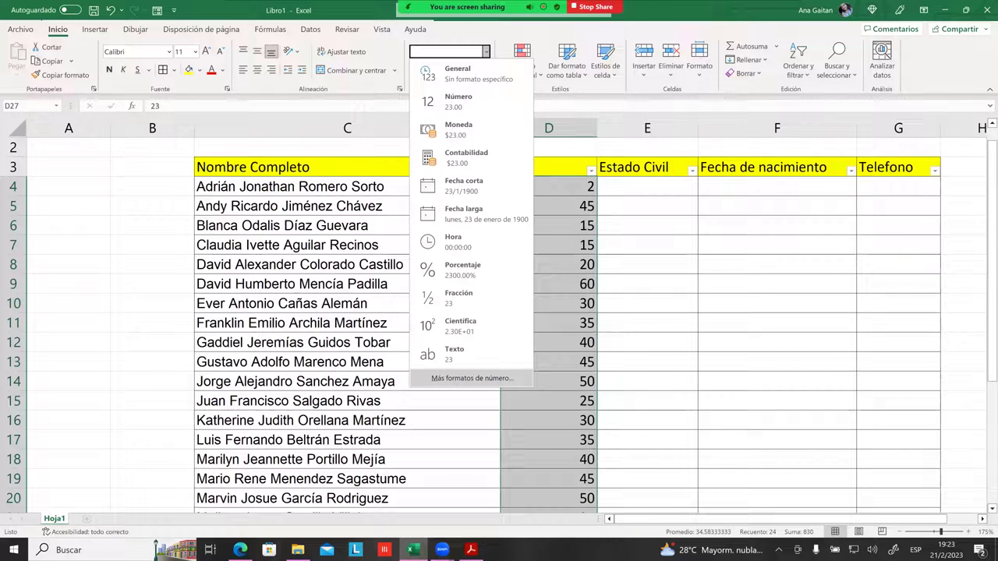
pyautogui.click(471, 378)
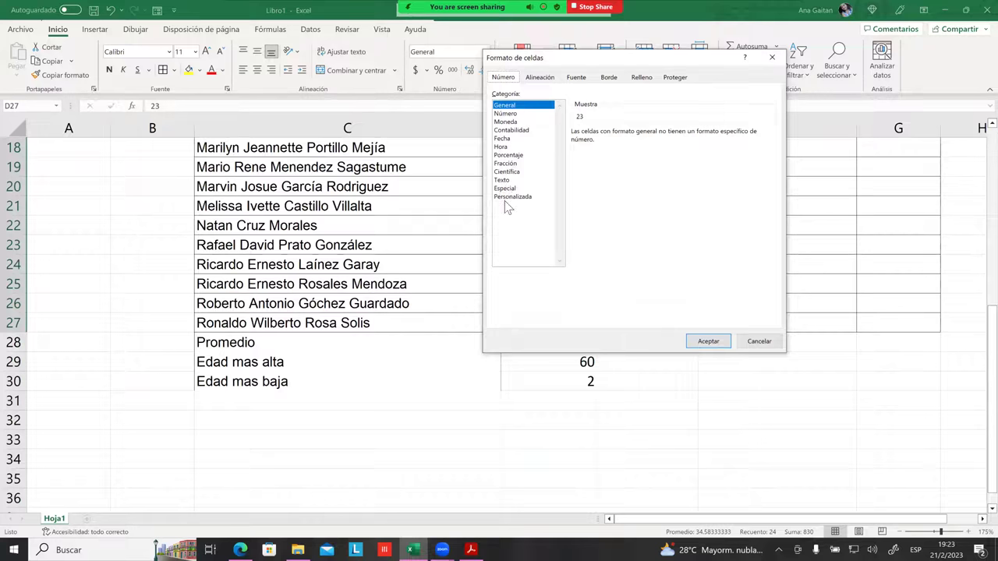
# Give the ages the custom format 0 "años" under Personalizada and apply it.
pyautogui.click(506, 199)
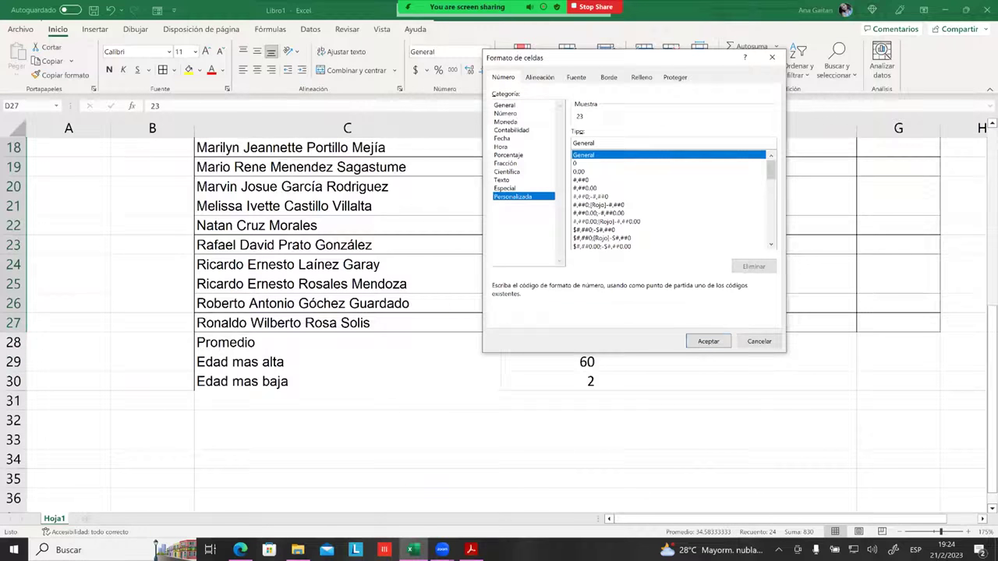
pyautogui.moveTo(771, 169)
pyautogui.mouseDown()
pyautogui.moveTo(771, 229)
pyautogui.moveTo(771, 165)
pyautogui.mouseUp()
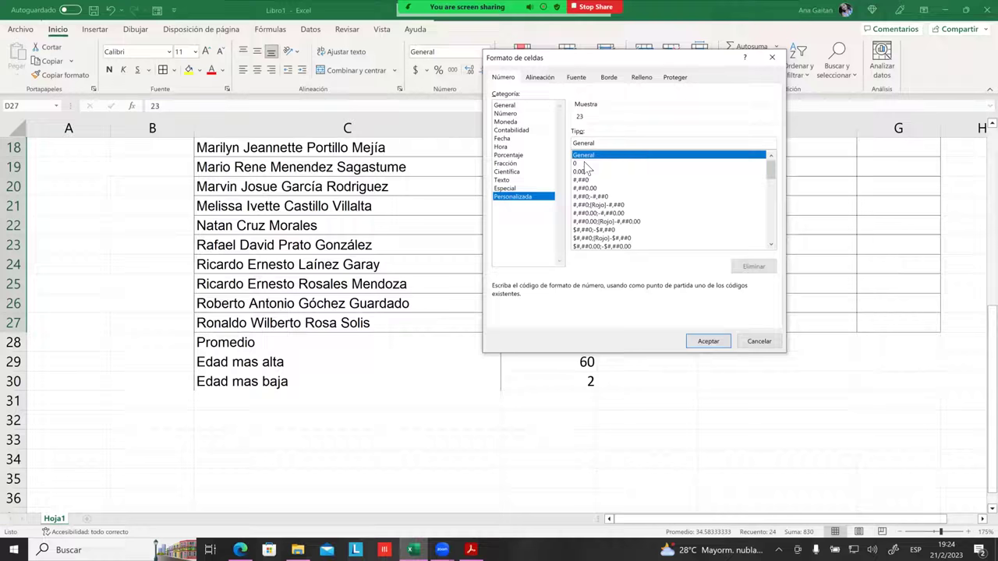
pyautogui.click(585, 164)
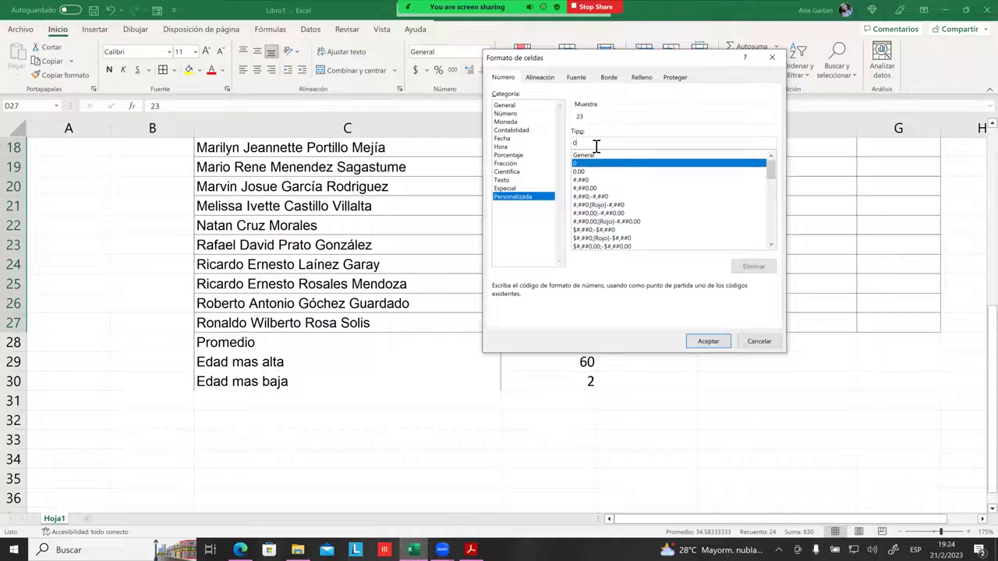
pyautogui.click(596, 146)
pyautogui.write('"años')
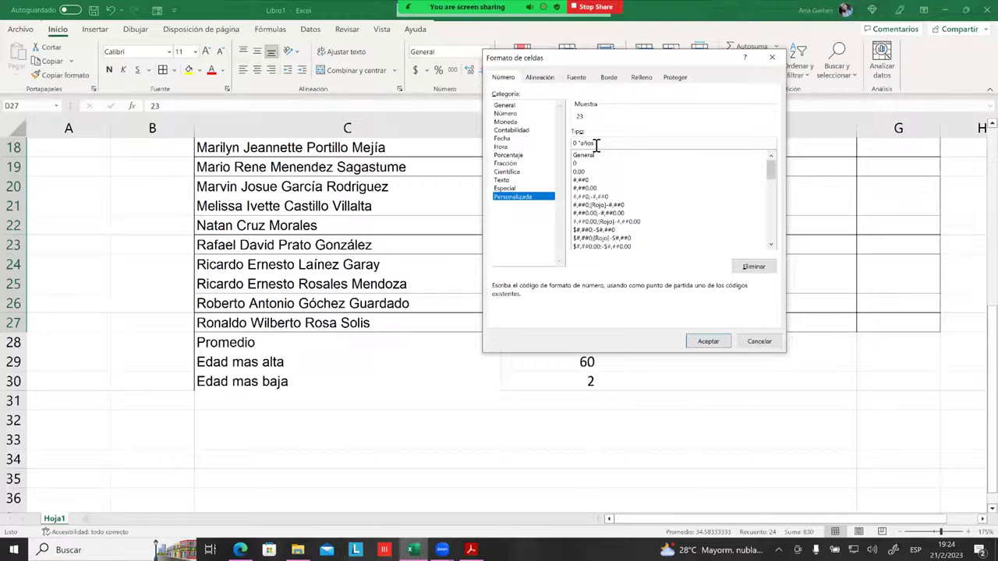
pyautogui.write('"')
pyautogui.click(584, 172)
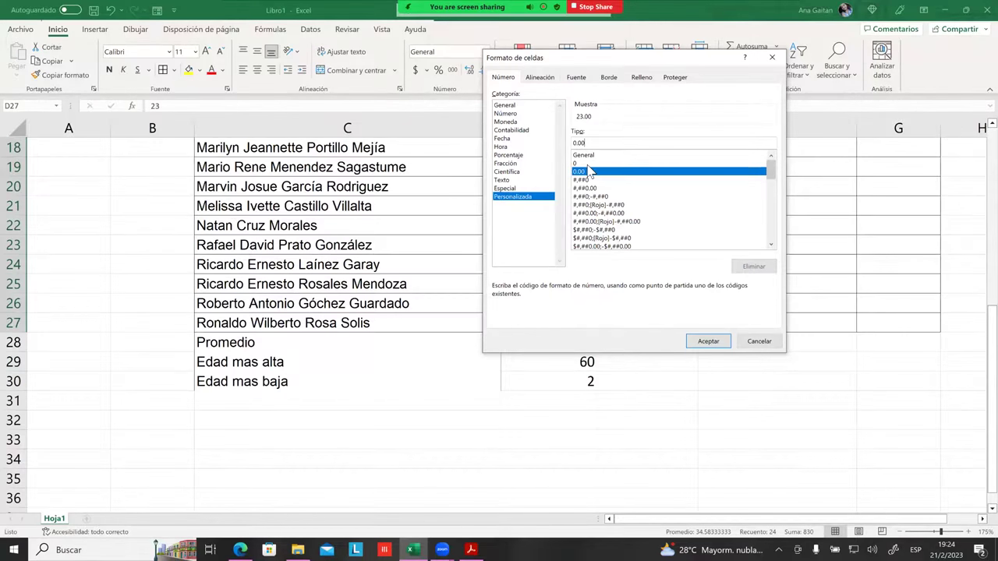
pyautogui.press('Up')
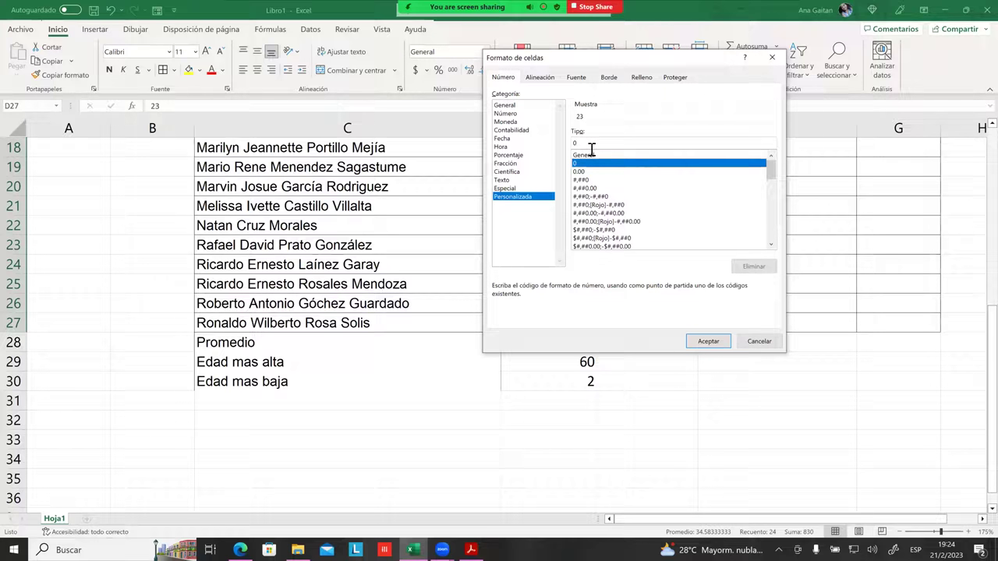
pyautogui.click(592, 146)
pyautogui.write('"')
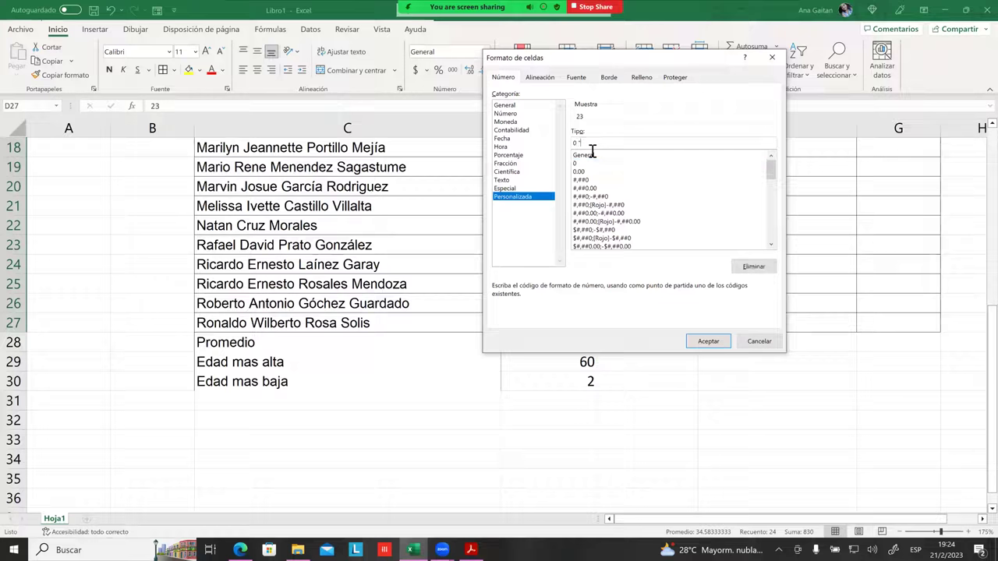
pyautogui.write('años')
pyautogui.write('"')
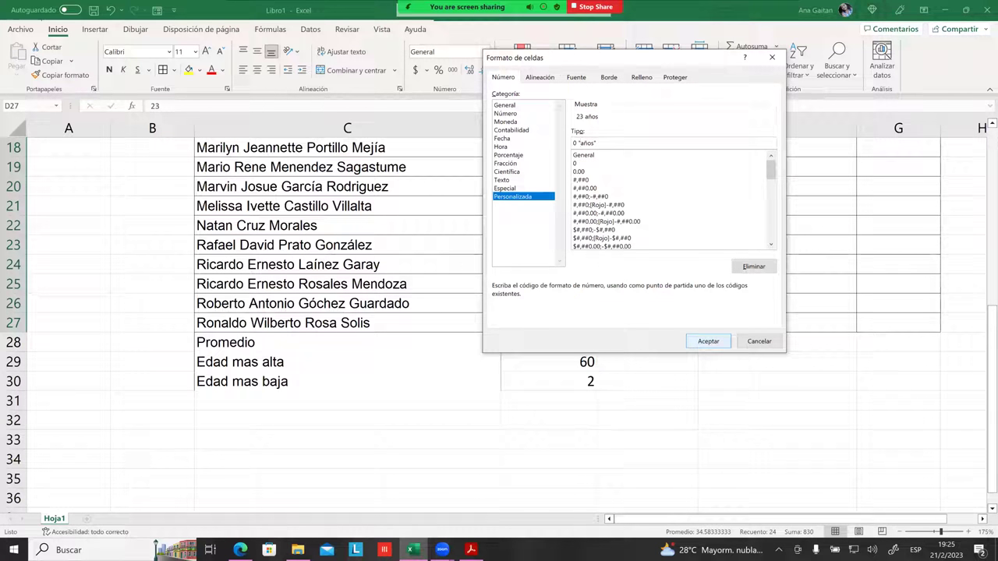
pyautogui.click(708, 340)
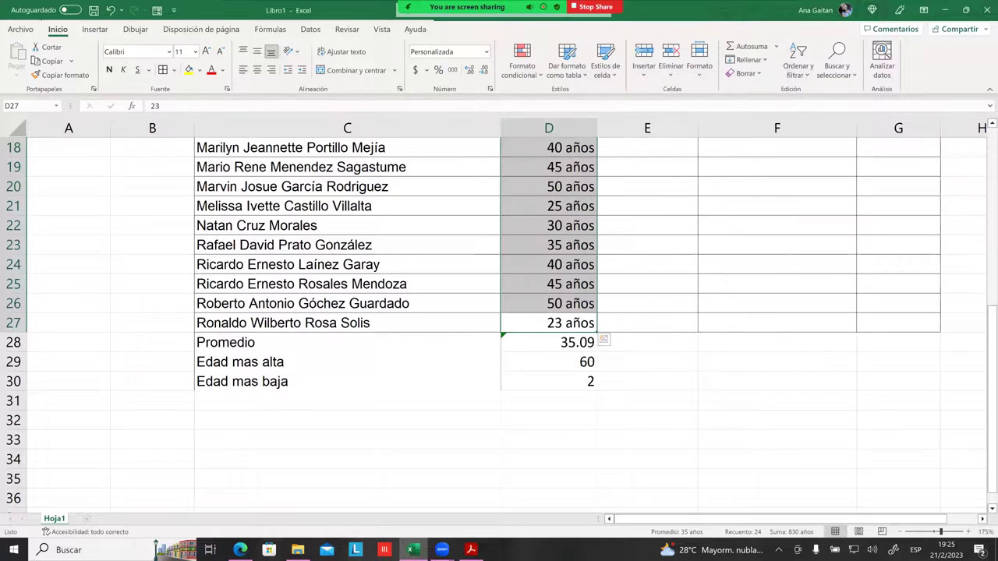
pyautogui.click(776, 361)
pyautogui.click(647, 400)
pyautogui.scroll(1, 499, 326)
pyautogui.scroll(4, 499, 326)
pyautogui.scroll(1, 574, 262)
pyautogui.click(576, 223)
pyautogui.click(573, 245)
pyautogui.click(573, 269)
pyautogui.click(569, 303)
pyautogui.scroll(-2, 569, 318)
pyautogui.click(568, 321)
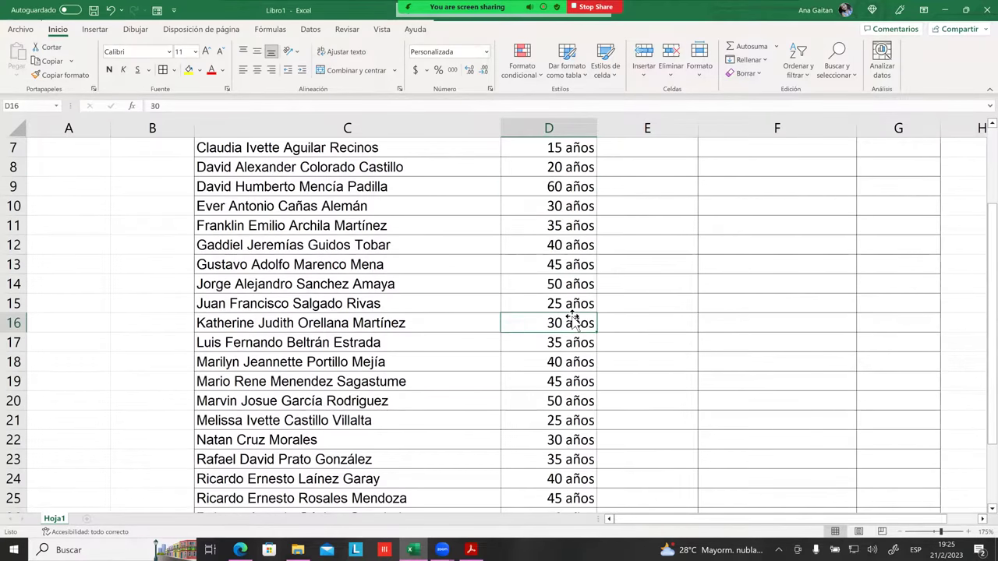
pyautogui.click(549, 284)
pyautogui.click(551, 265)
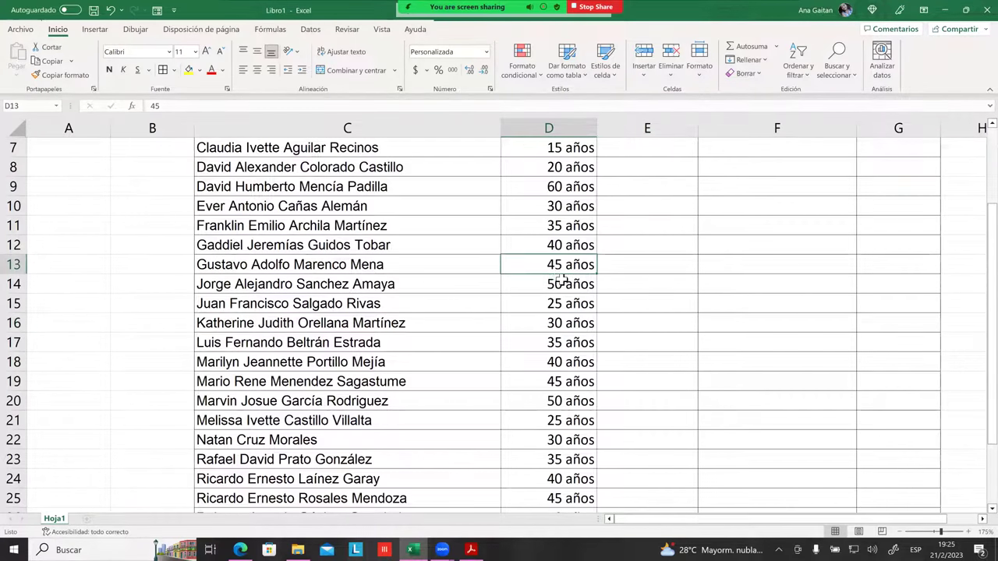
pyautogui.click(580, 285)
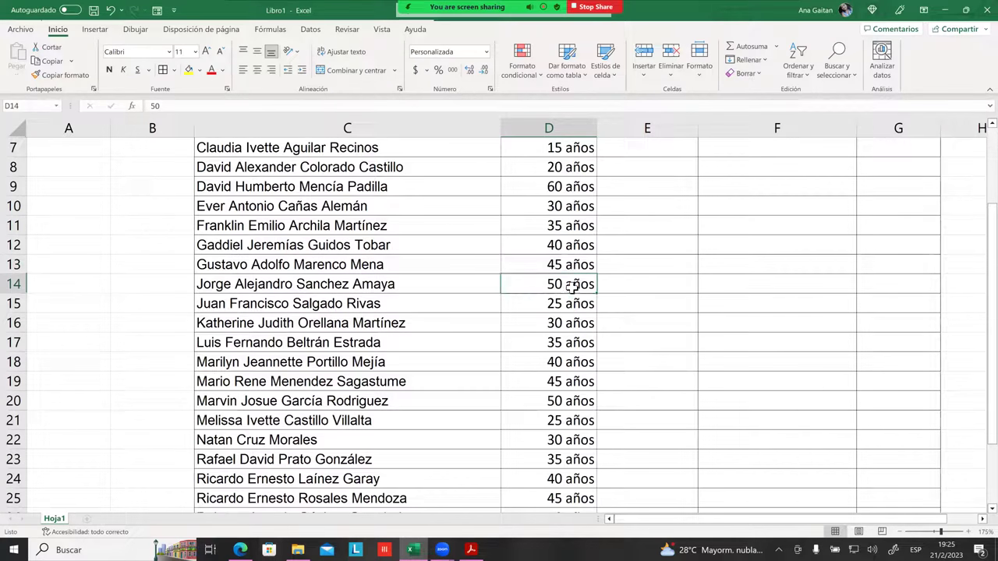
pyautogui.click(576, 265)
pyautogui.click(563, 286)
pyautogui.scroll(-2, 561, 281)
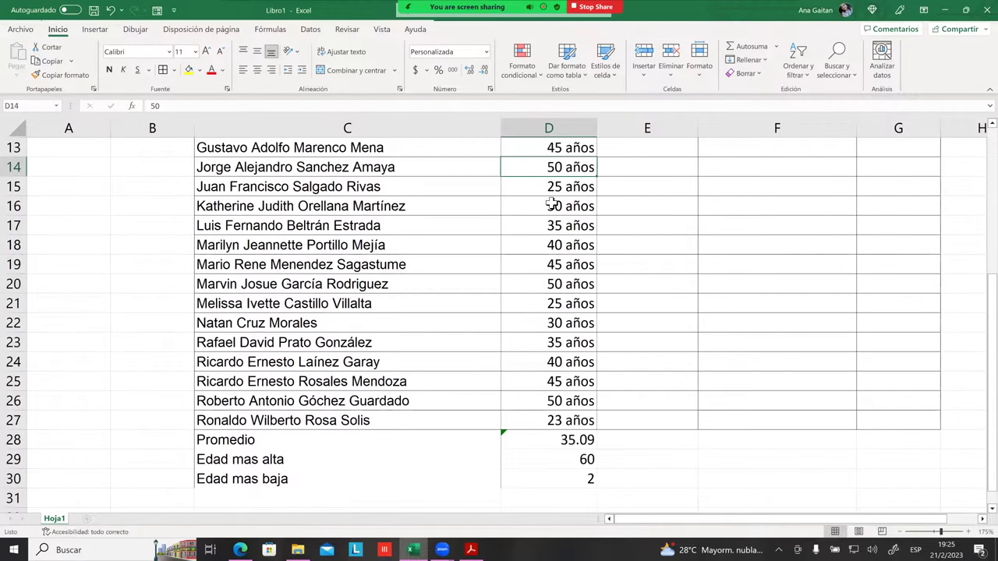
pyautogui.click(584, 189)
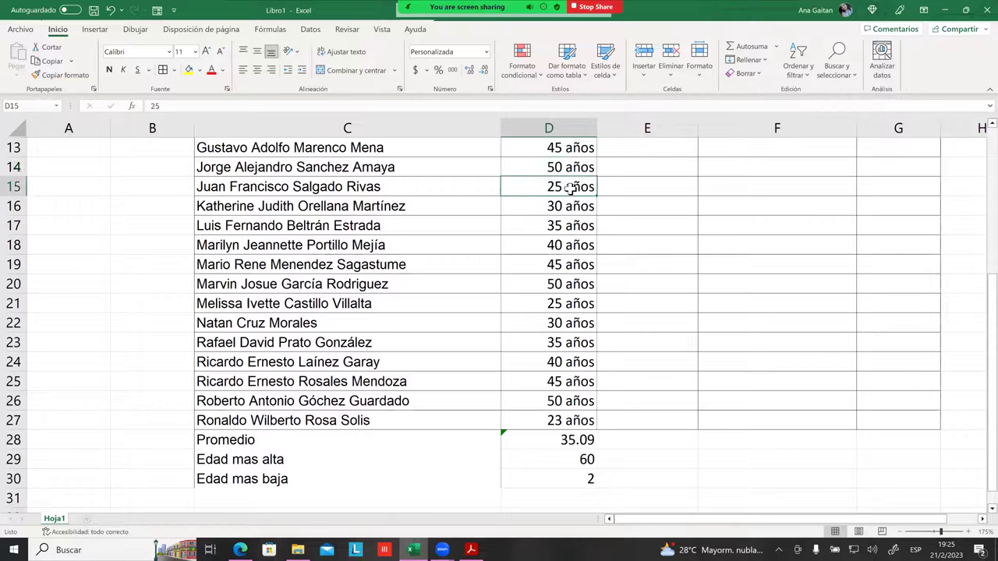
pyautogui.click(558, 249)
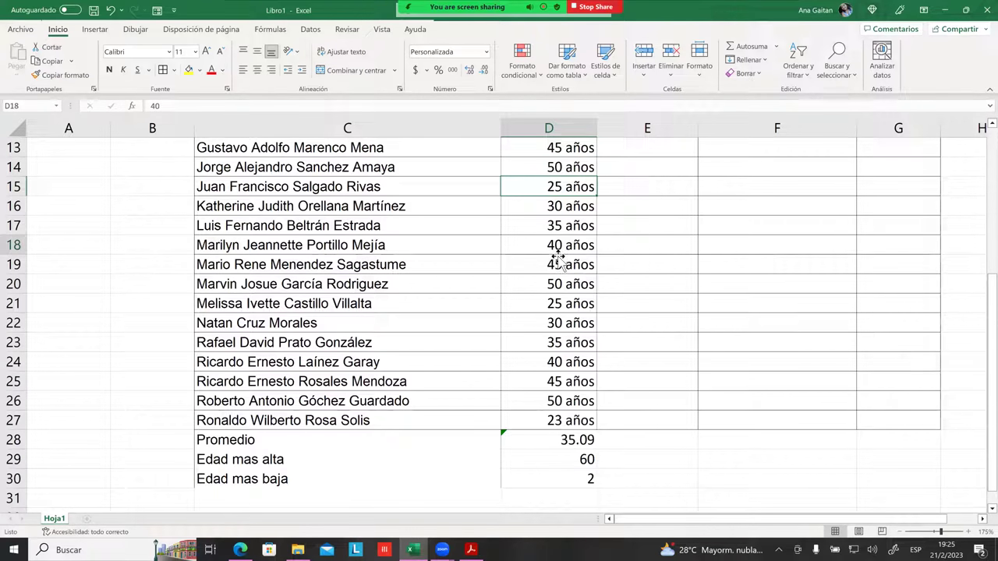
pyautogui.click(551, 193)
pyautogui.click(546, 222)
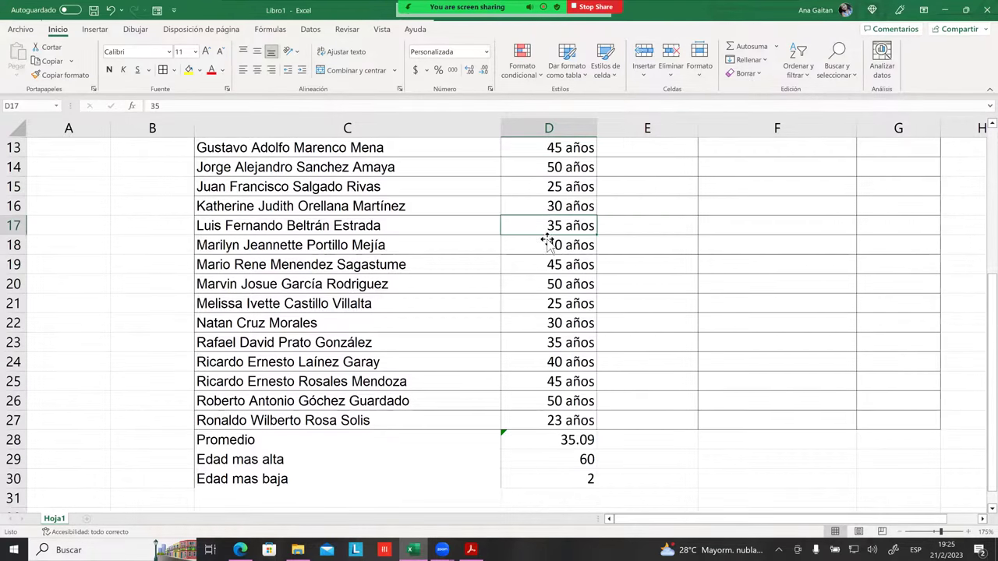
pyautogui.scroll(-4, 553, 284)
pyautogui.click(579, 323)
pyautogui.scroll(4, 579, 323)
pyautogui.click(561, 245)
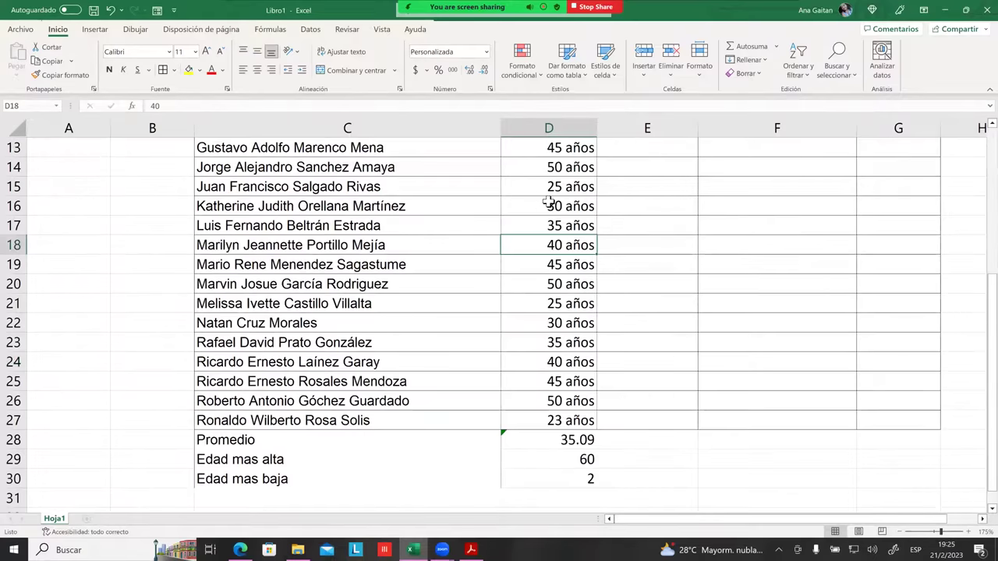
pyautogui.scroll(4, 562, 244)
pyautogui.click(550, 203)
pyautogui.click(191, 110)
pyautogui.click(191, 109)
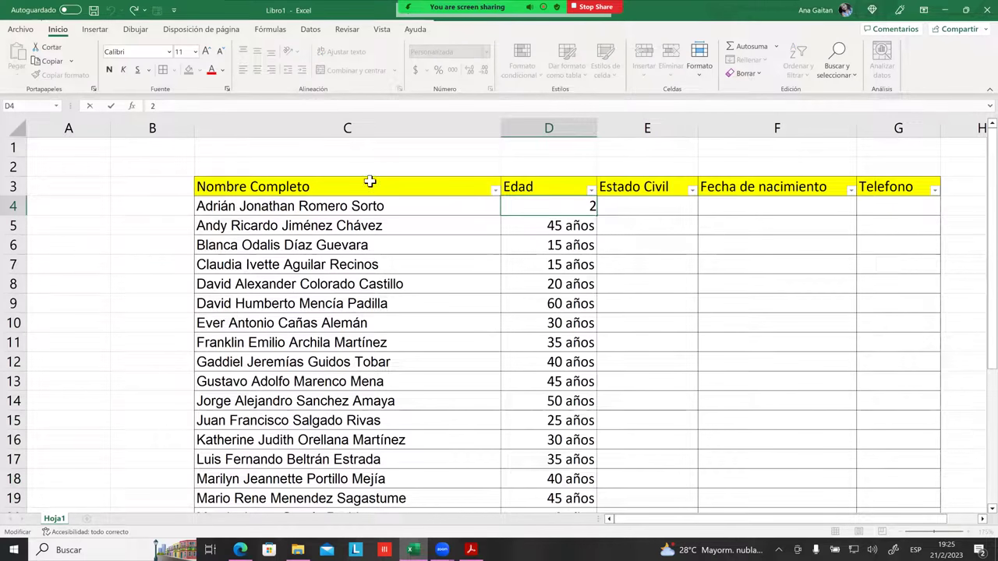
pyautogui.click(595, 290)
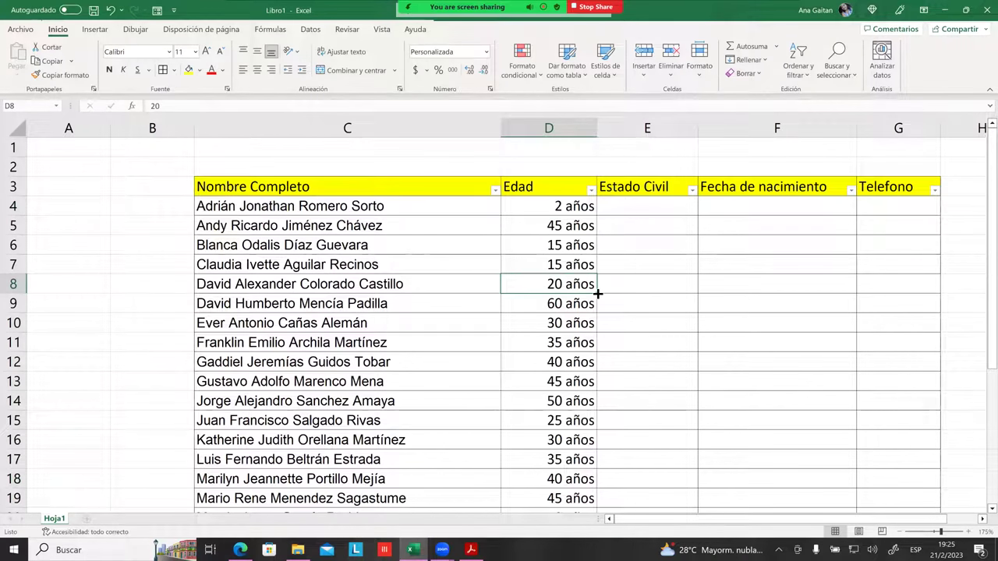
pyautogui.click(626, 288)
pyautogui.scroll(-2, 650, 276)
pyautogui.scroll(-2, 650, 278)
pyautogui.scroll(-2, 648, 282)
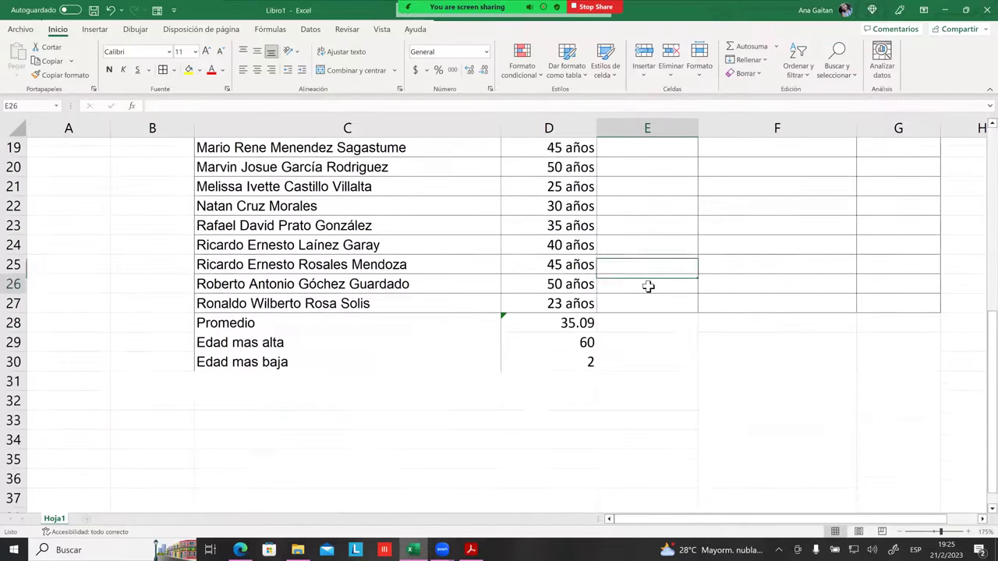
pyautogui.click(640, 343)
pyautogui.click(642, 358)
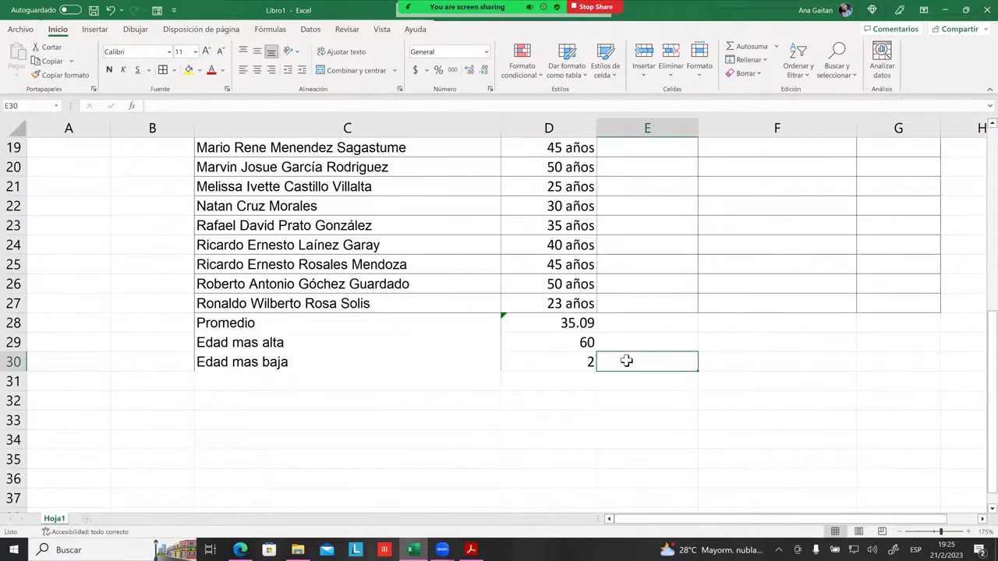
pyautogui.scroll(2, 635, 330)
pyautogui.scroll(4, 642, 264)
# Enter Soltero in E4 and lowercase soltero in E5.
pyautogui.click(650, 204)
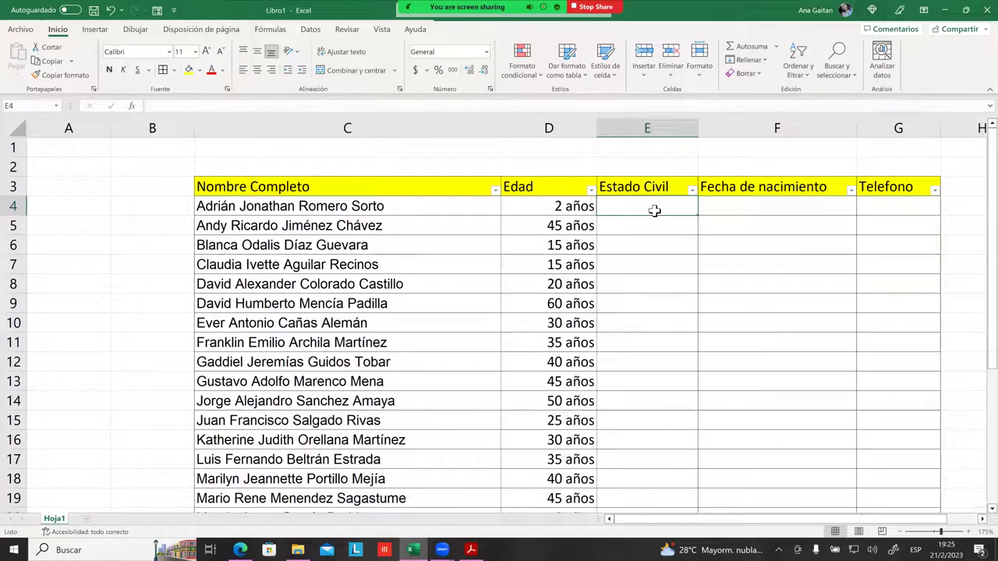
pyautogui.write('Soltero')
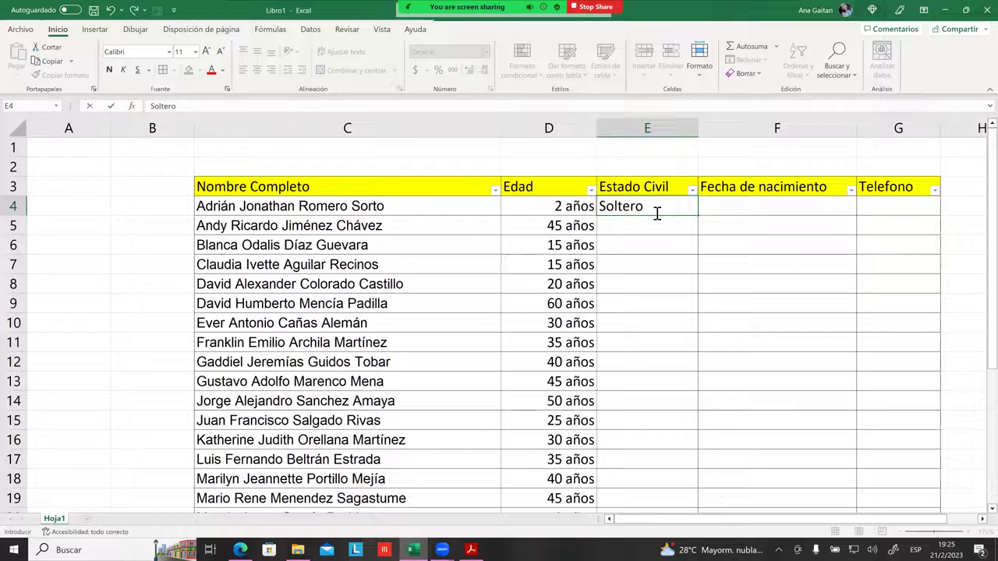
pyautogui.press('Up')
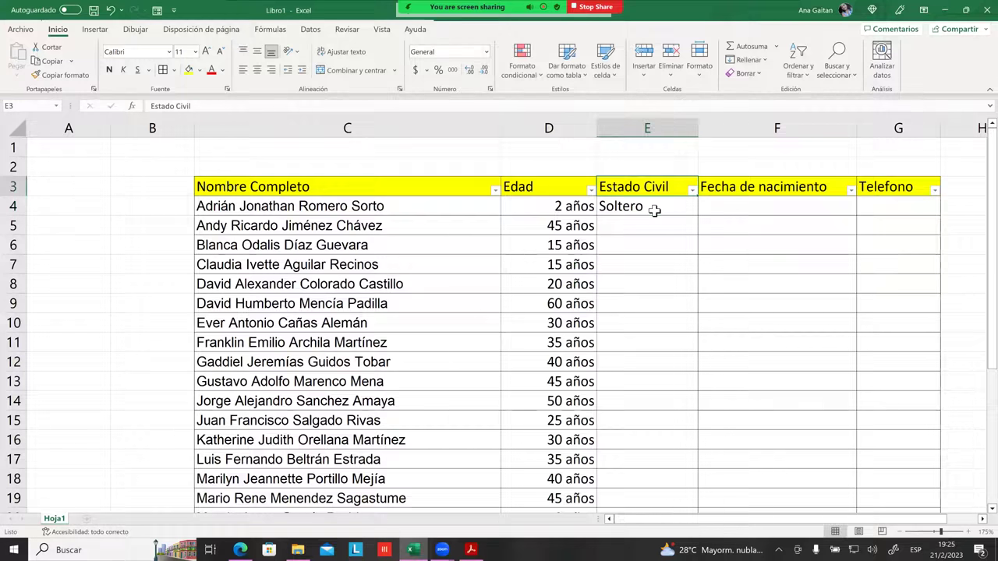
pyautogui.click(654, 210)
pyautogui.press('Down')
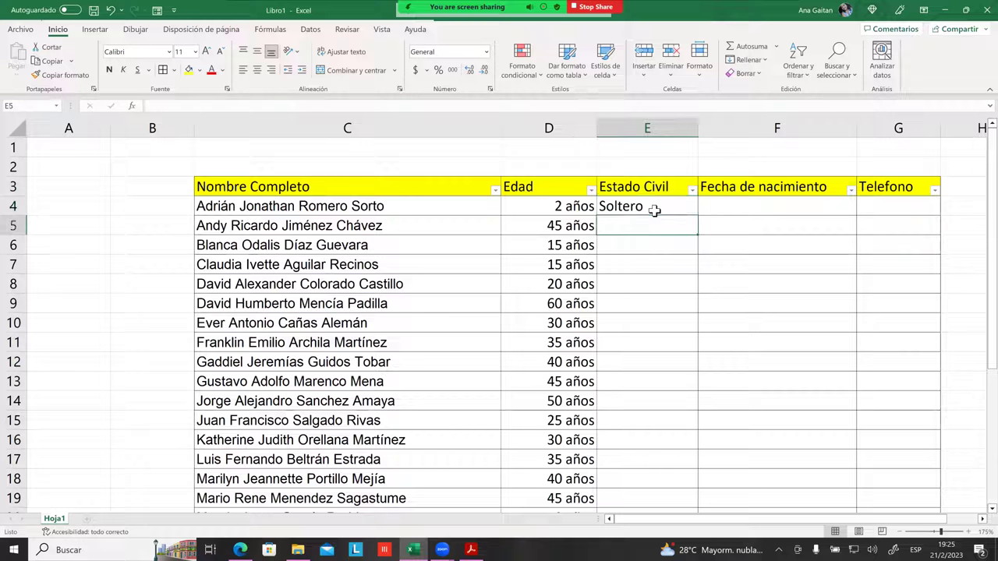
pyautogui.write('s')
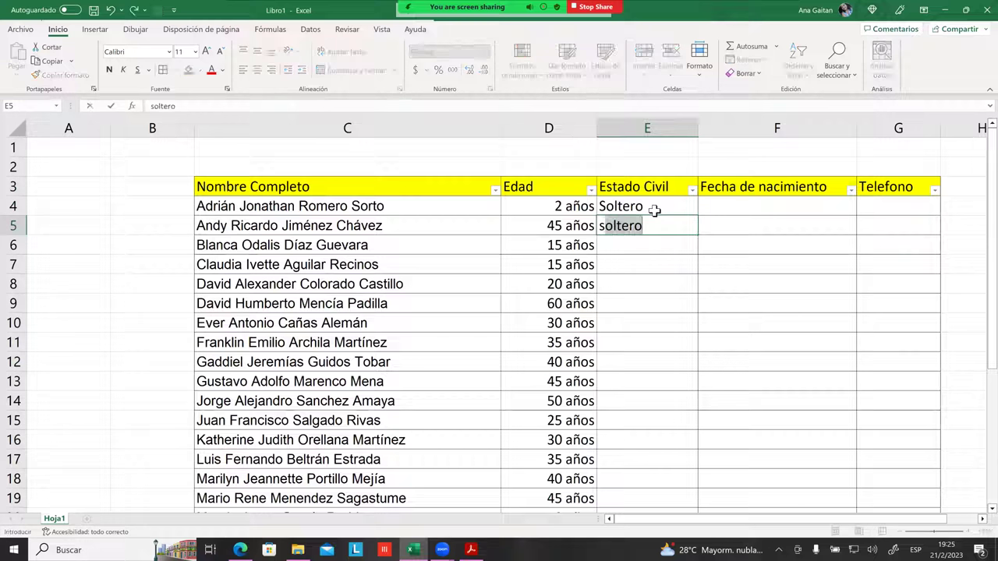
pyautogui.write('oltero')
pyautogui.hotkey('ctrl', 'Return')
pyautogui.press('Return')
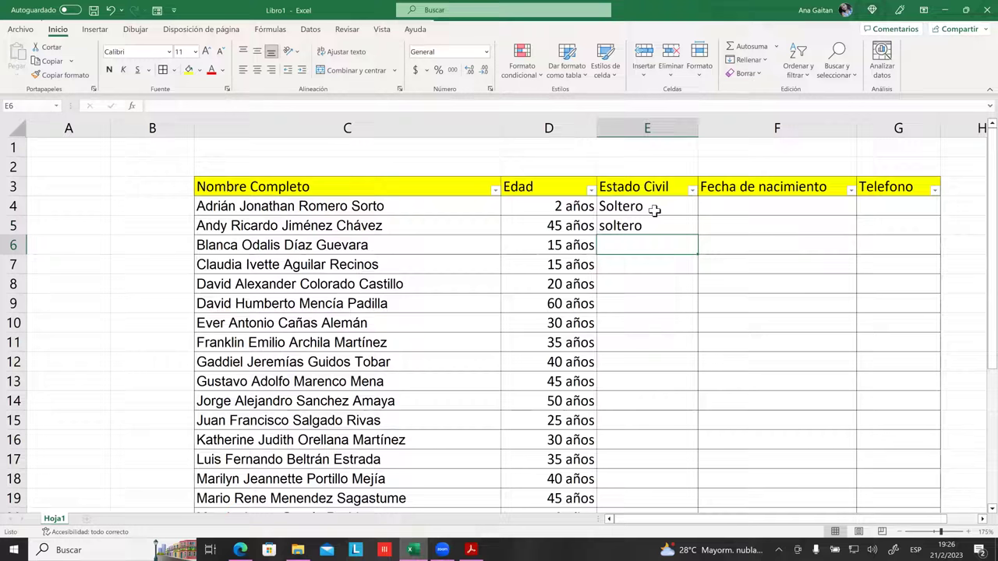
# Append /a to E4 so it reads Soltero/a.
pyautogui.doubleClick(655, 211)
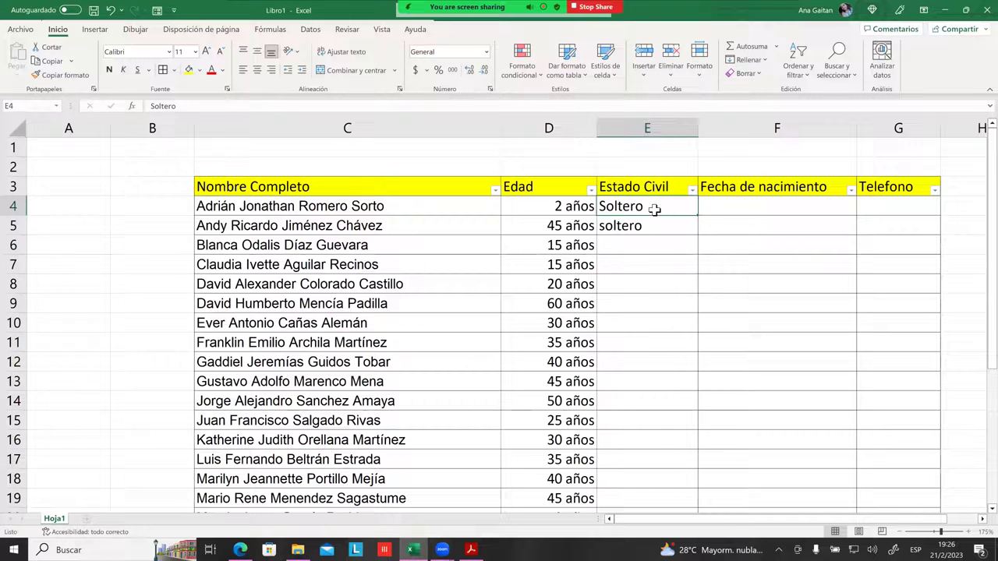
pyautogui.write('/')
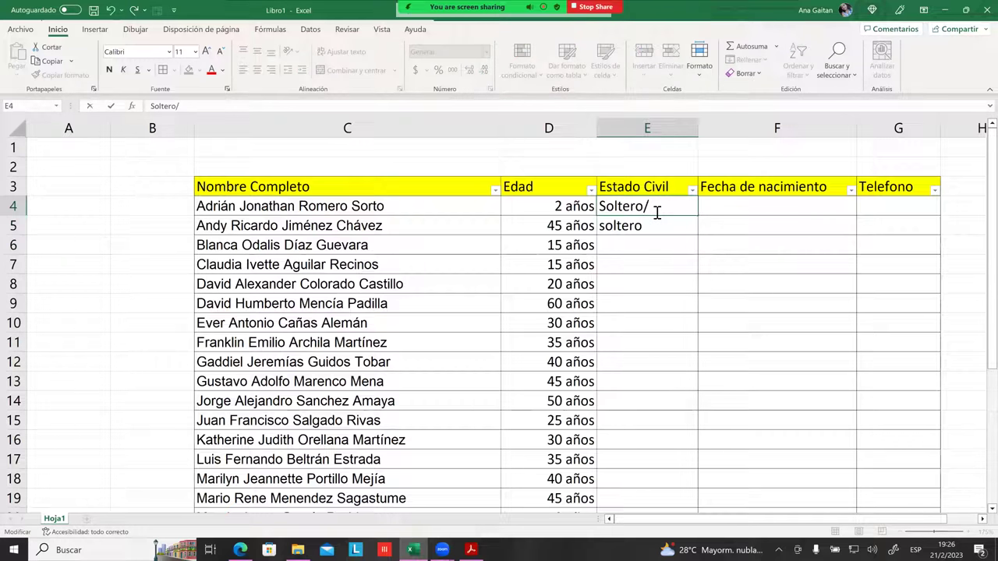
pyautogui.write('a')
pyautogui.click(657, 225)
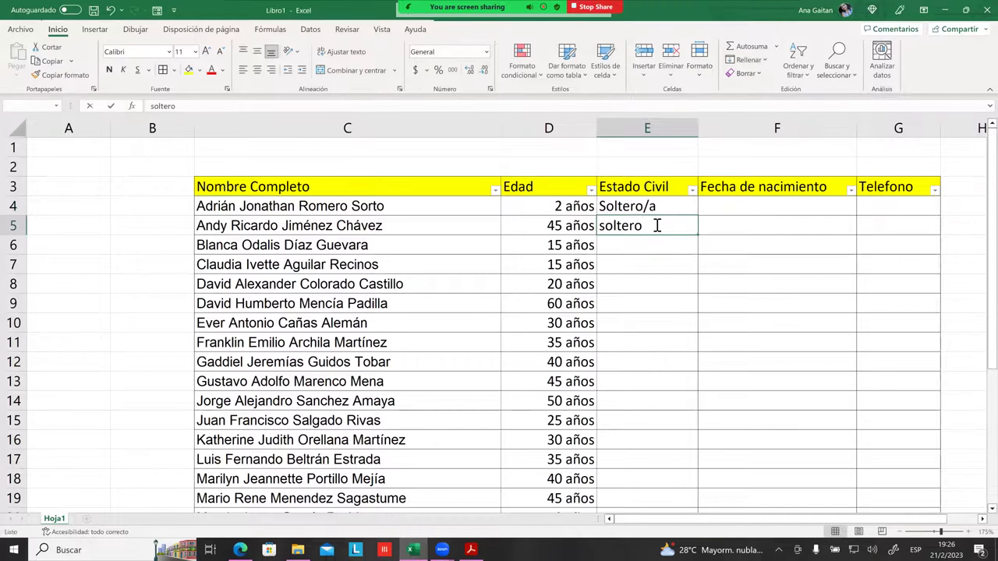
pyautogui.write('/a')
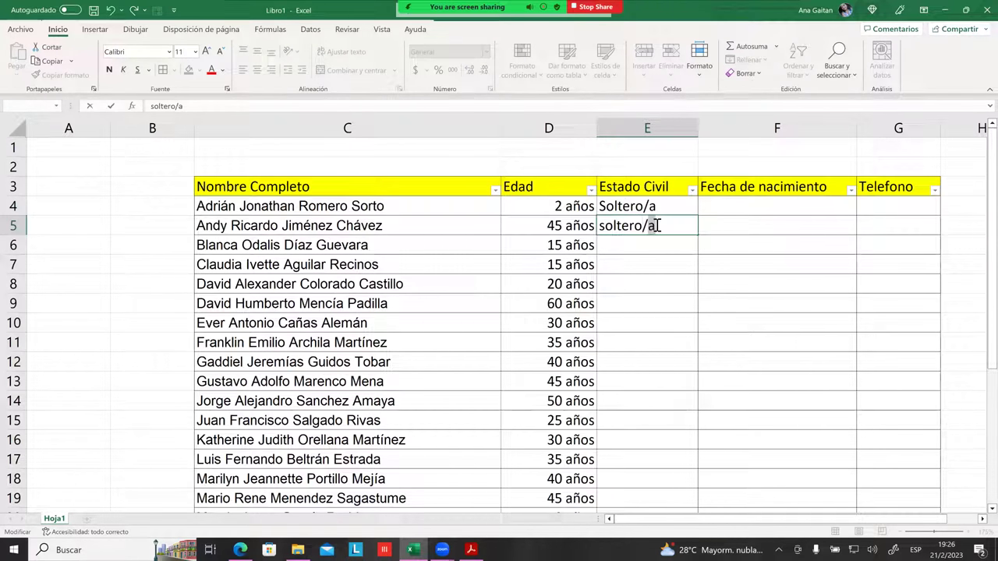
pyautogui.click(657, 242)
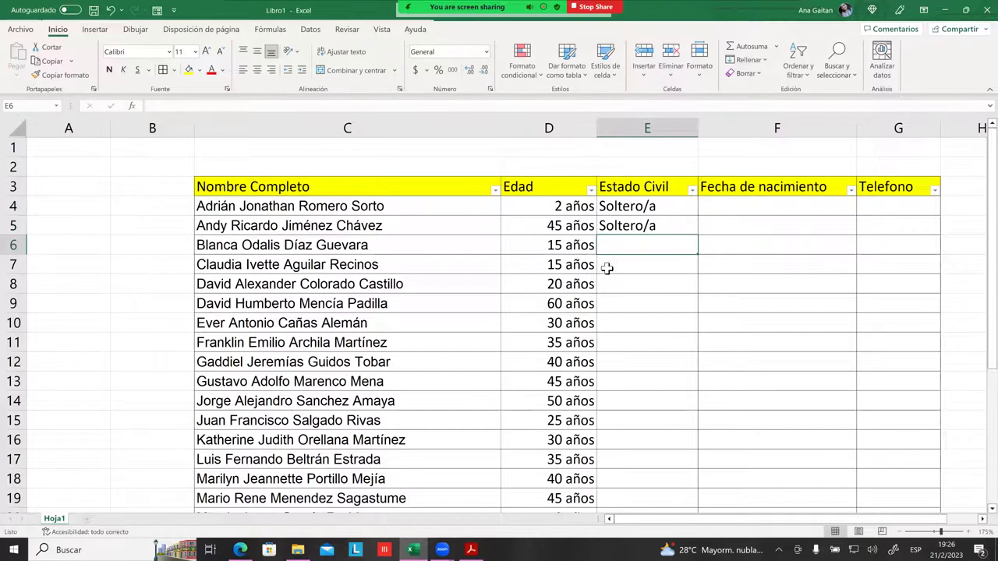
# Correct E5 to lowercase soltero/a by replacing its capital S.
pyautogui.click(608, 226)
pyautogui.doubleClick(606, 226)
pyautogui.press('BackSpace')
pyautogui.write('s')
pyautogui.click(652, 241)
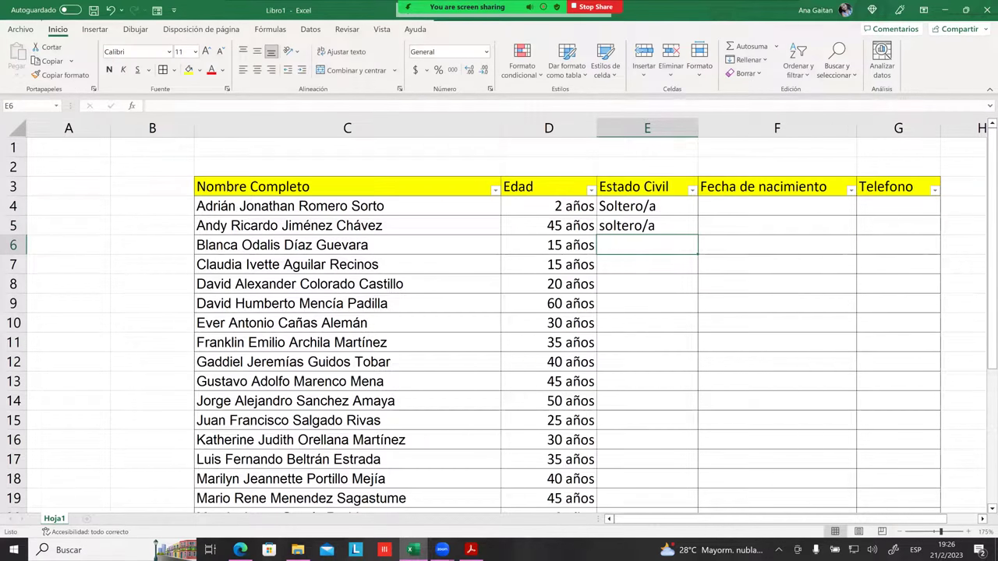
# Compare the Soltero/a and soltero/a entries in E4 and E5, ending on E6.
pyautogui.click(627, 209)
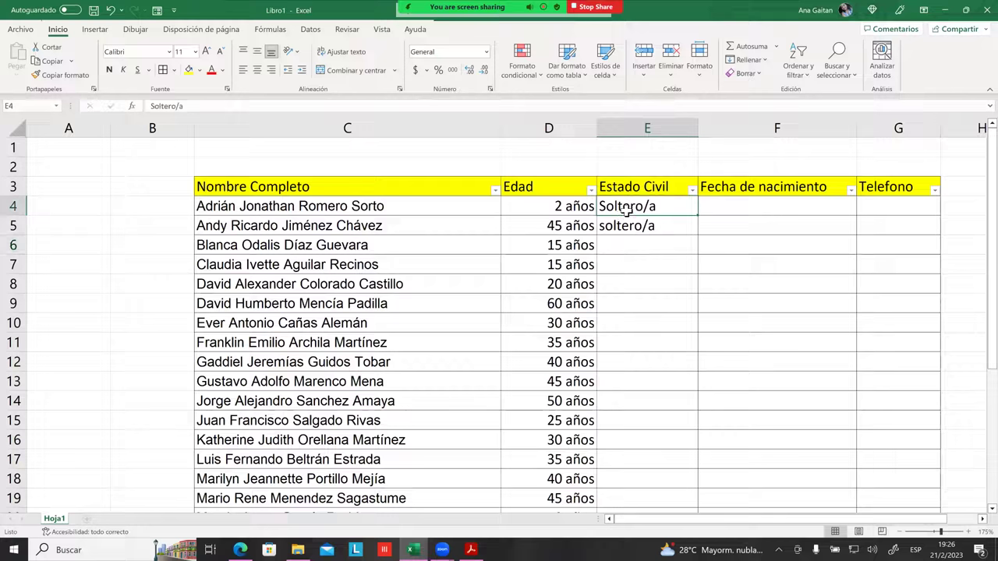
pyautogui.click(628, 226)
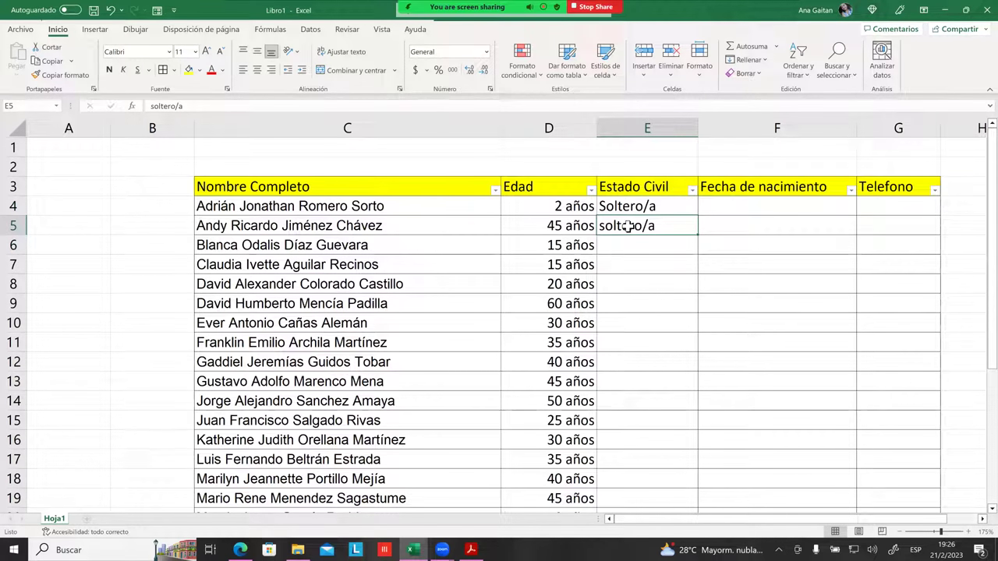
pyautogui.click(616, 209)
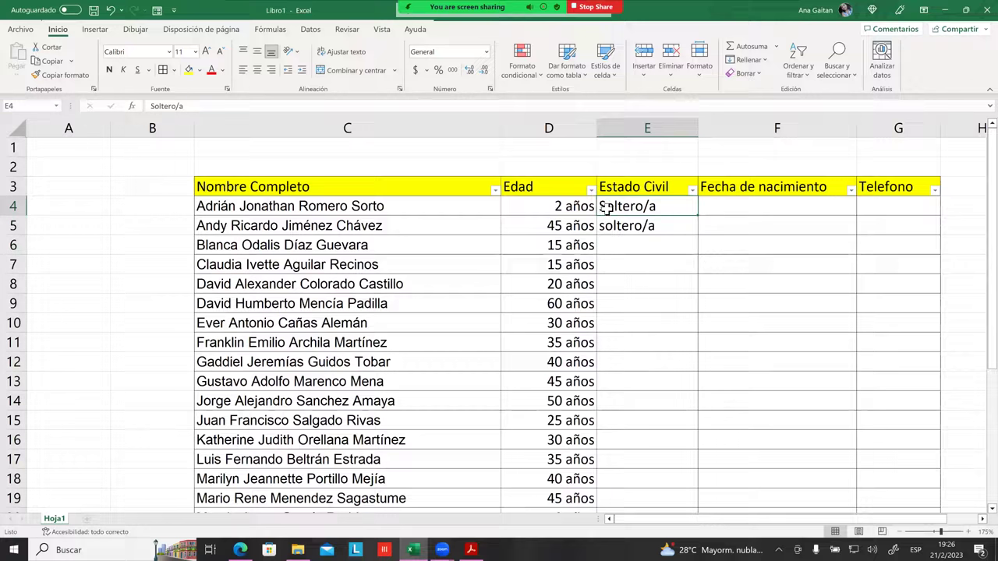
pyautogui.click(601, 226)
pyautogui.click(642, 249)
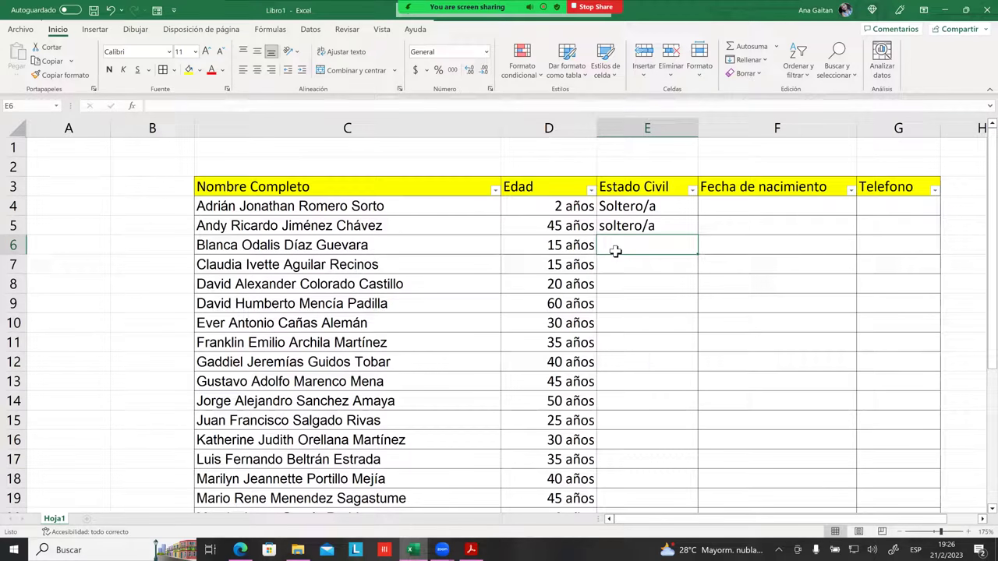
# Enter casaDo/a in E6 and Soltero/A in E7.
pyautogui.write('ca')
pyautogui.write('sa')
pyautogui.write('Do(')
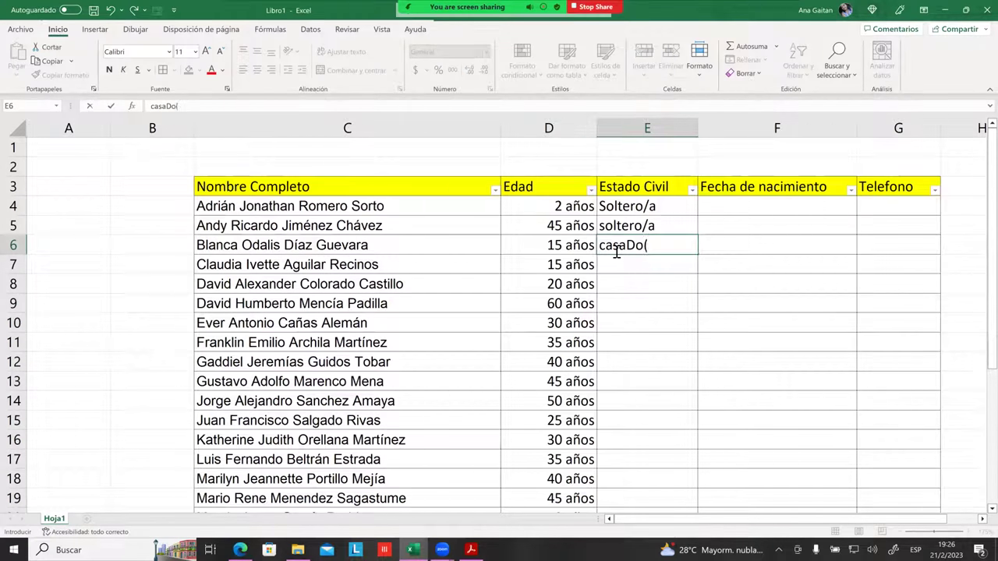
pyautogui.press('BackSpace')
pyautogui.write('/a')
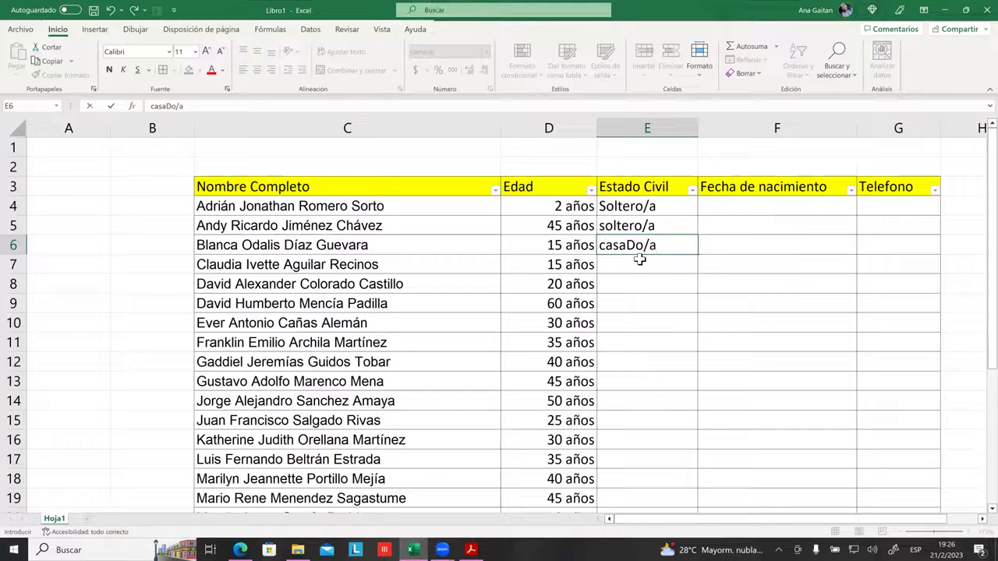
pyautogui.press('Return')
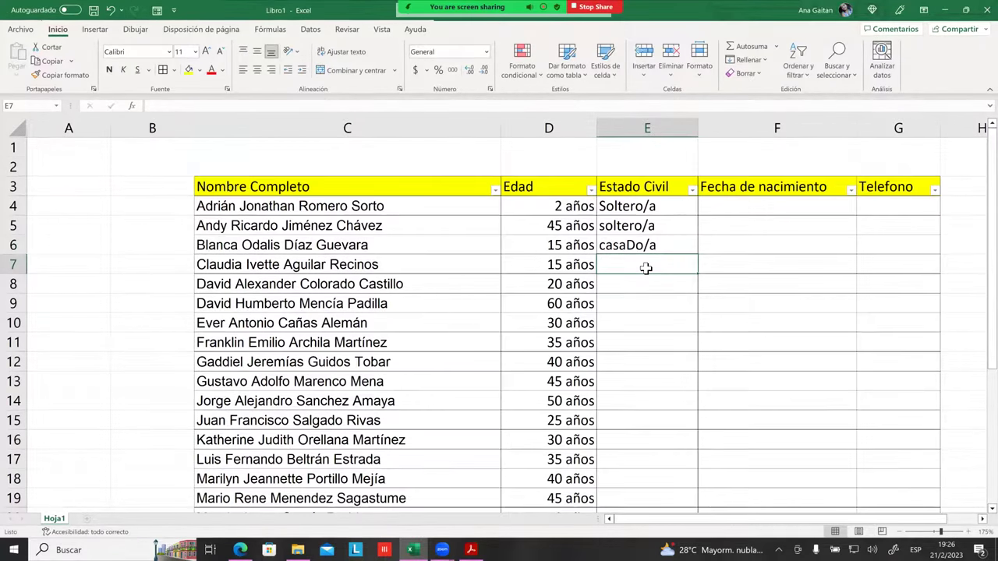
pyautogui.write('Soltero')
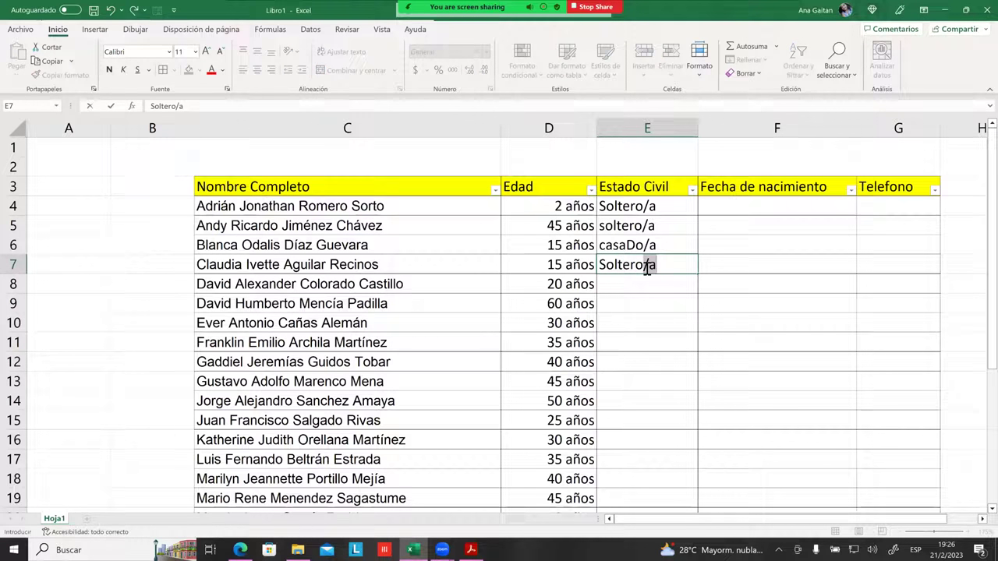
pyautogui.write('/')
pyautogui.write('A')
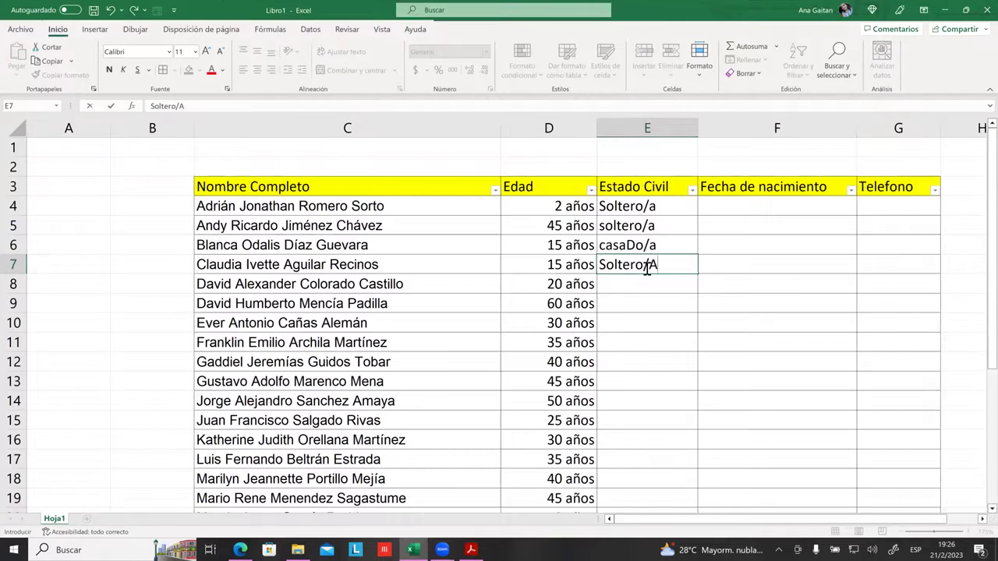
pyautogui.click(776, 303)
pyautogui.click(776, 322)
pyautogui.scroll(-1, 776, 323)
pyautogui.click(776, 303)
pyautogui.scroll(1, 647, 233)
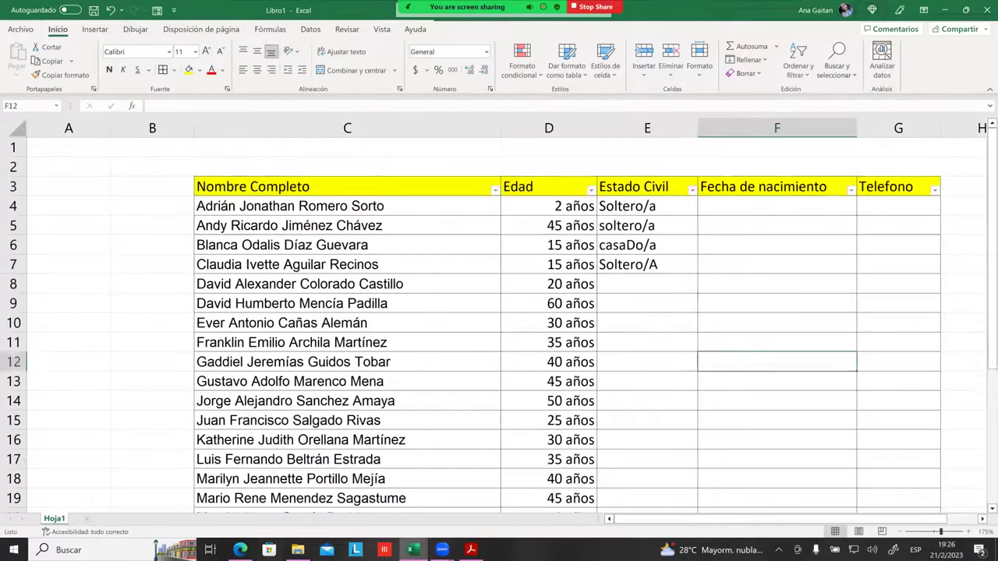
# Review the Estado Civil entries from E4 to E7, ending on empty E8.
pyautogui.click(647, 225)
pyautogui.click(655, 244)
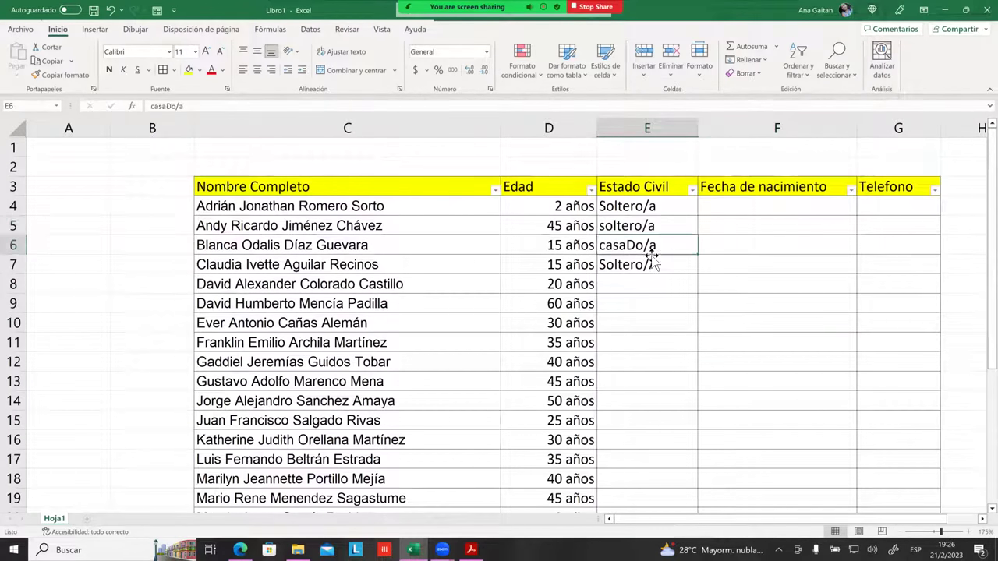
pyautogui.click(628, 283)
pyautogui.click(628, 244)
pyautogui.click(626, 268)
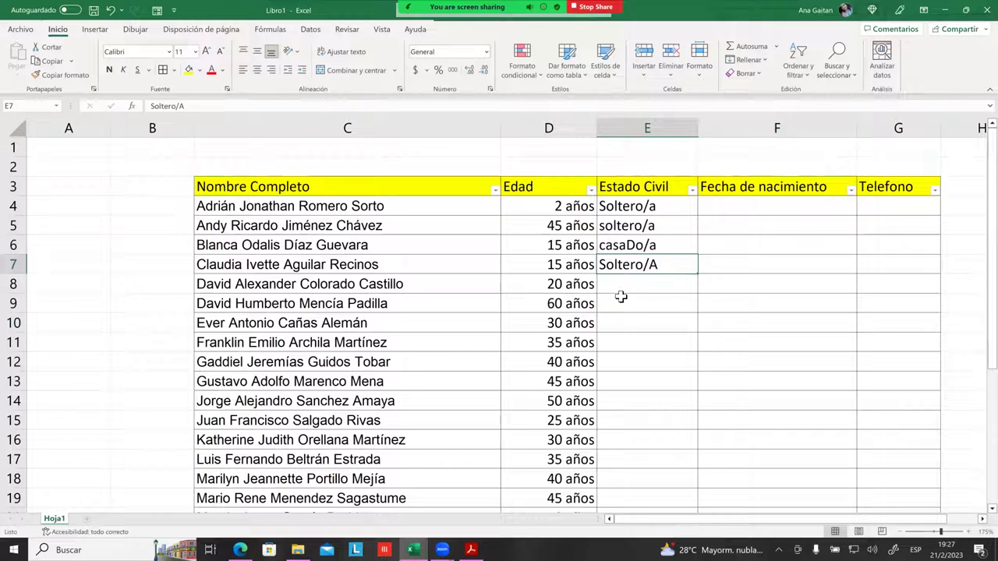
pyautogui.click(627, 281)
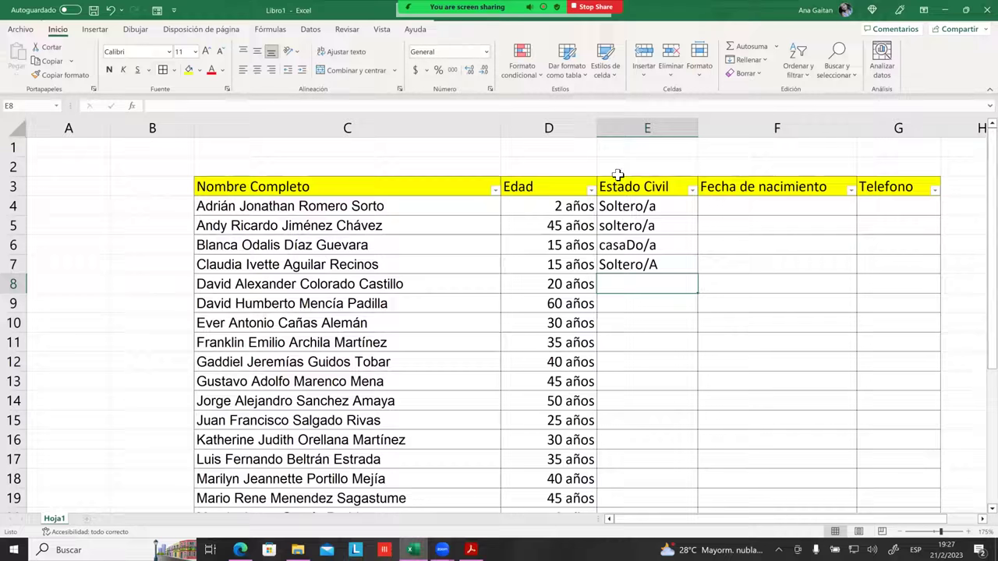
pyautogui.click(653, 267)
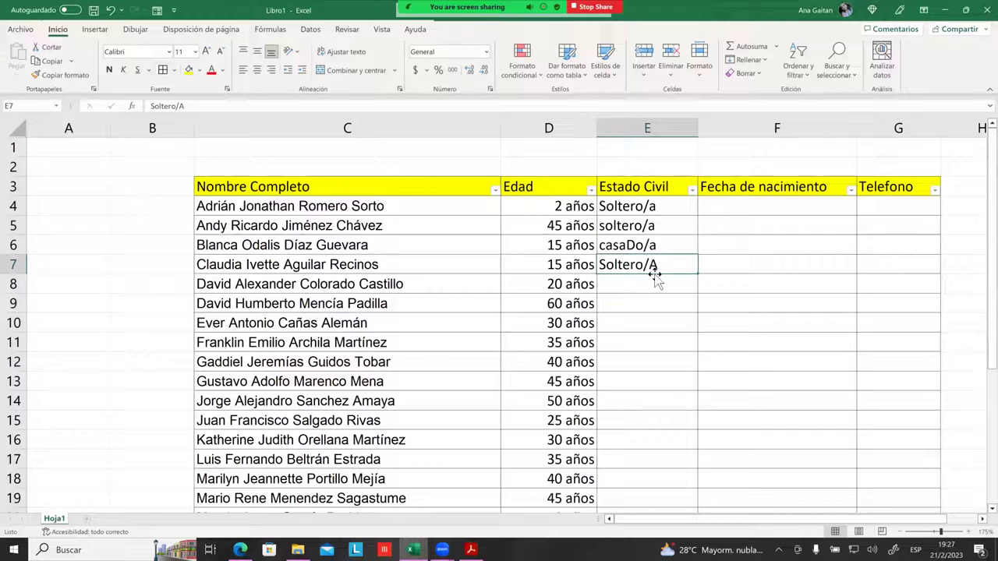
pyautogui.click(653, 207)
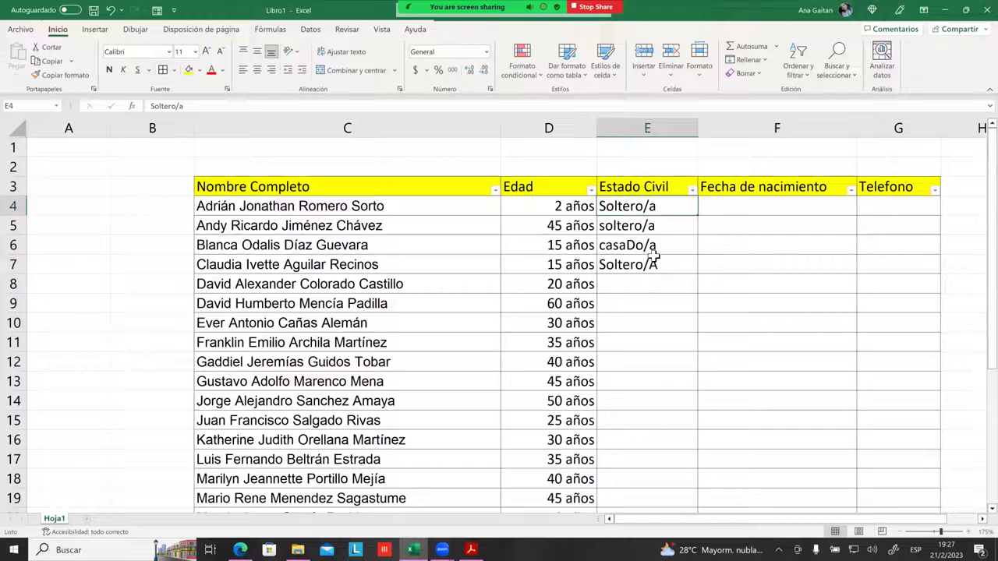
pyautogui.click(653, 284)
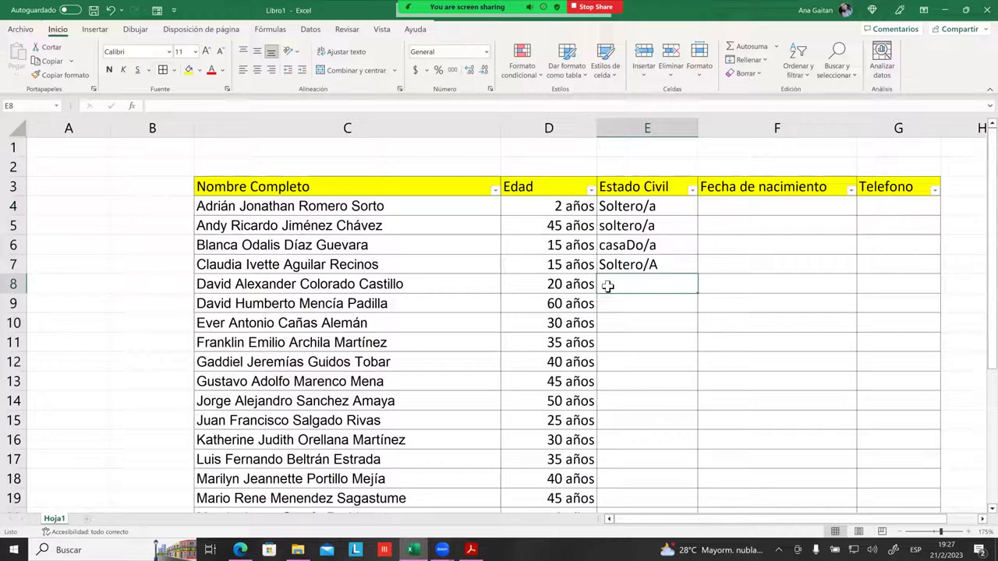
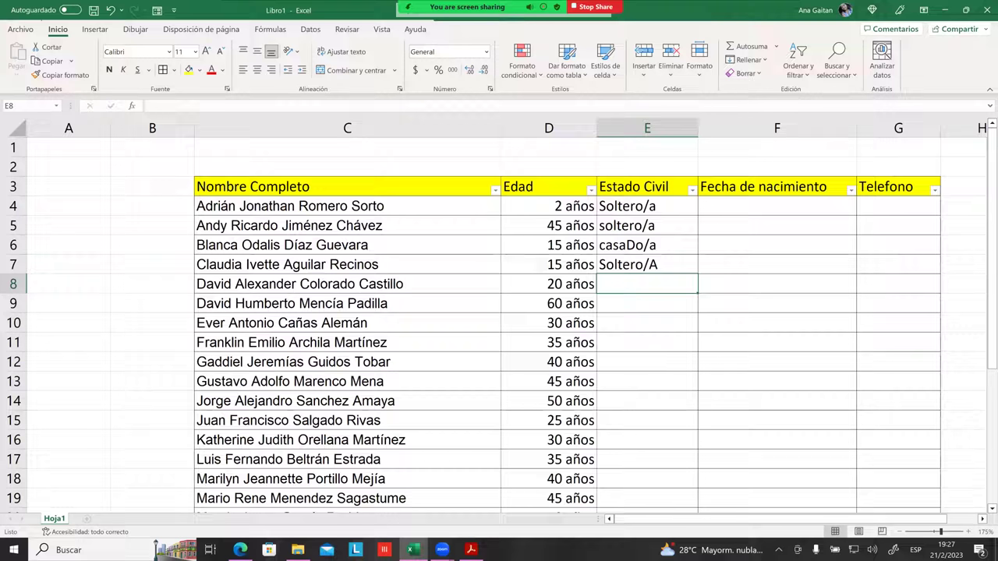
# Review each Estado Civil entry from E4 to E7.
pyautogui.press('Down')
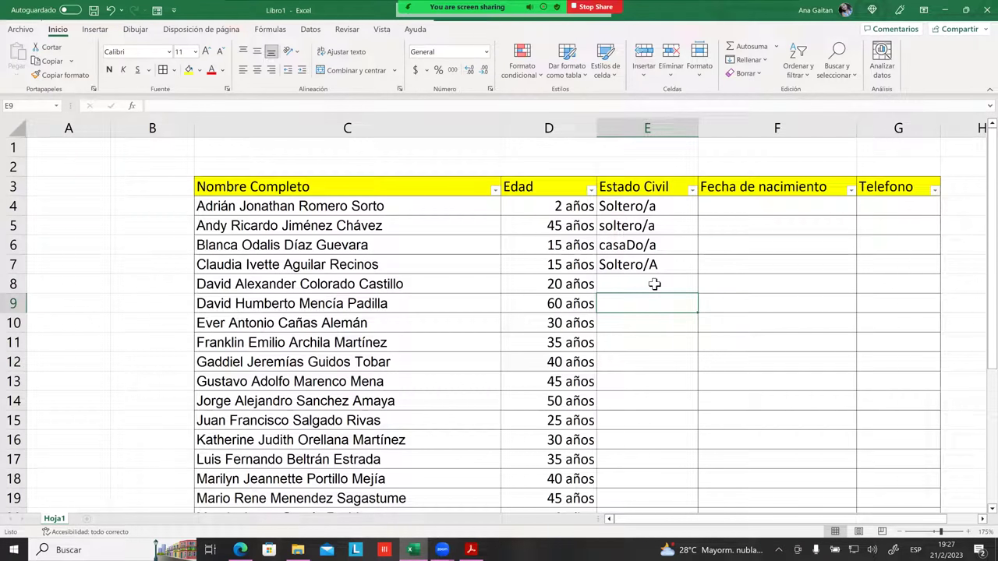
pyautogui.click(646, 227)
pyautogui.click(643, 209)
pyautogui.click(639, 225)
pyautogui.click(638, 247)
pyautogui.click(647, 264)
pyautogui.click(646, 248)
pyautogui.click(648, 229)
pyautogui.click(648, 209)
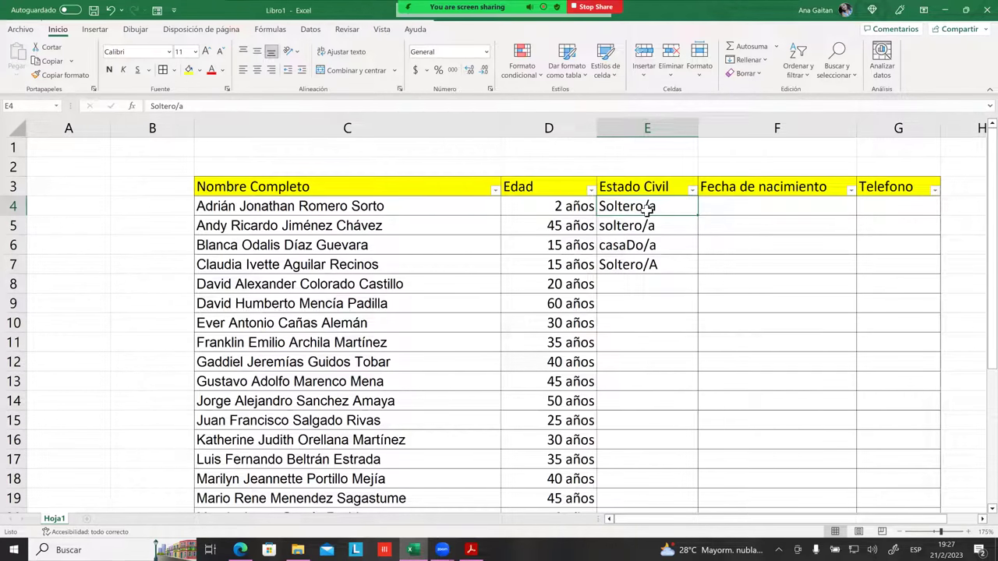
pyautogui.click(653, 267)
pyautogui.click(622, 231)
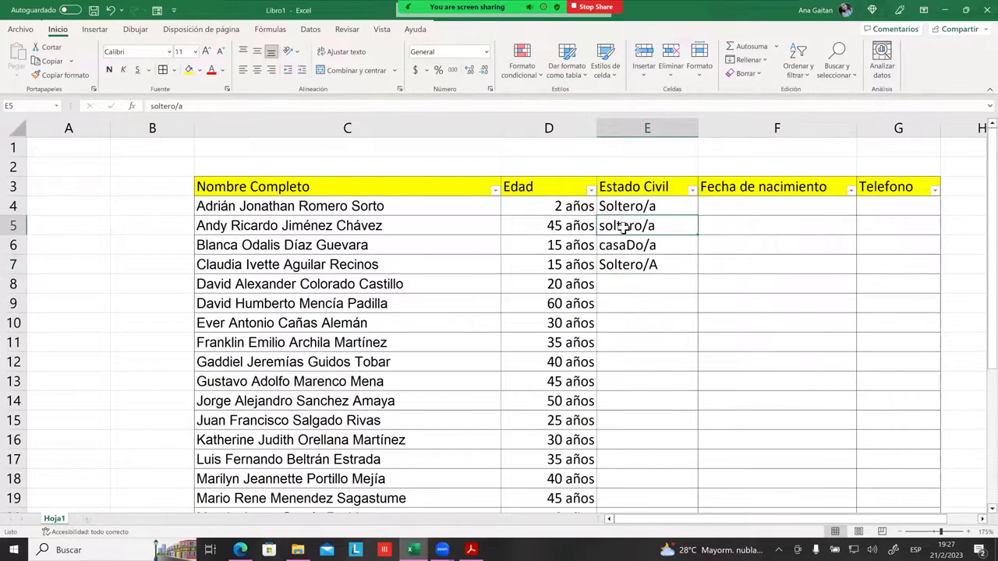
# Edit E5 to read 'solt ero/a' and E6 to read 'ca$aDo/a'.
pyautogui.doubleClick(652, 227)
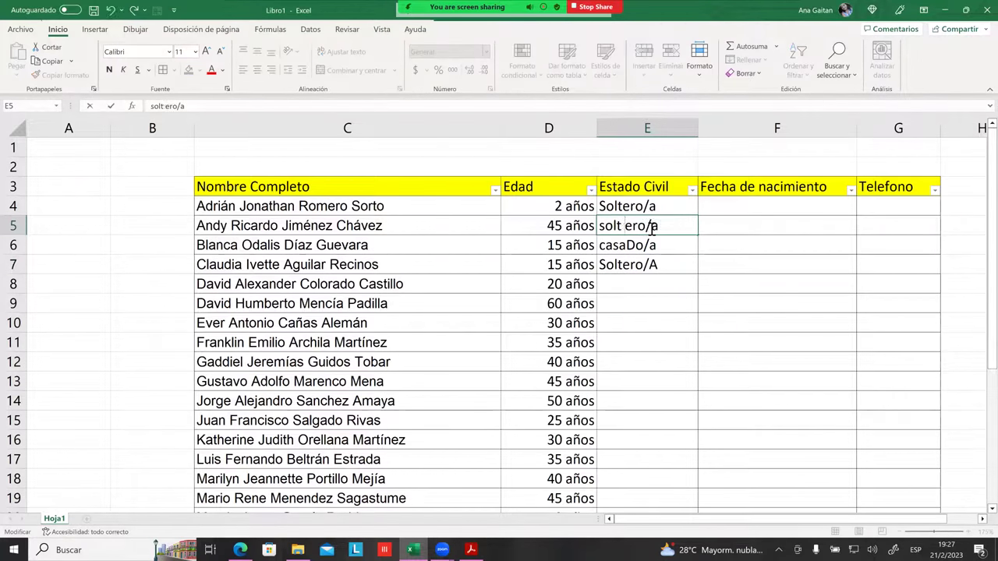
pyautogui.click(653, 266)
pyautogui.click(622, 248)
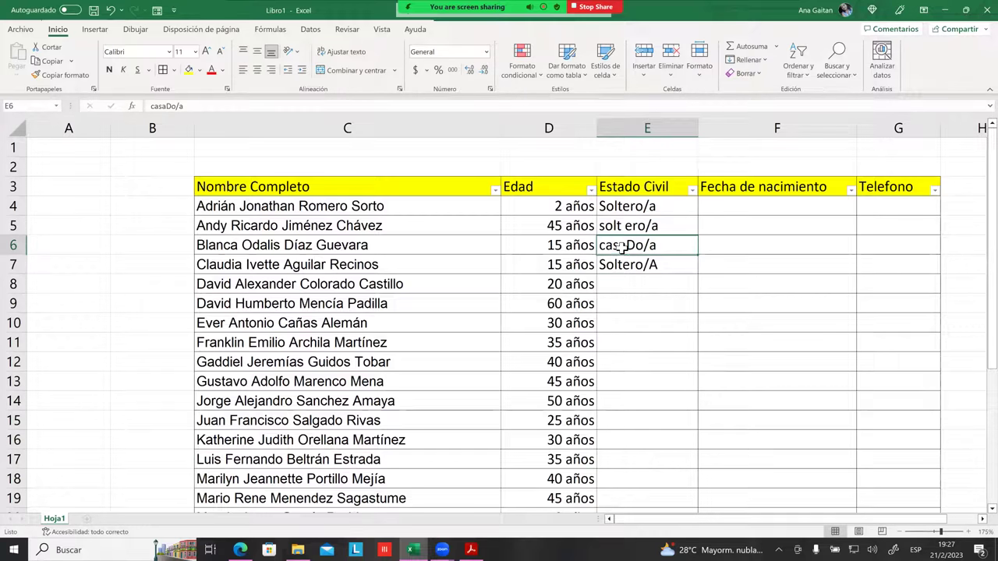
pyautogui.doubleClick(624, 250)
pyautogui.press('BackSpace')
pyautogui.write('$')
pyautogui.click(611, 309)
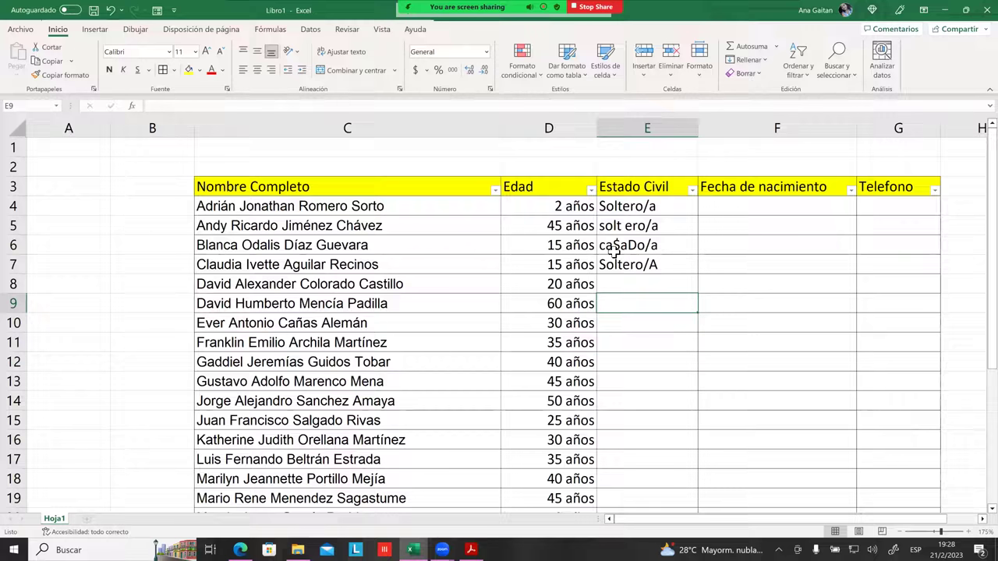
pyautogui.click(629, 247)
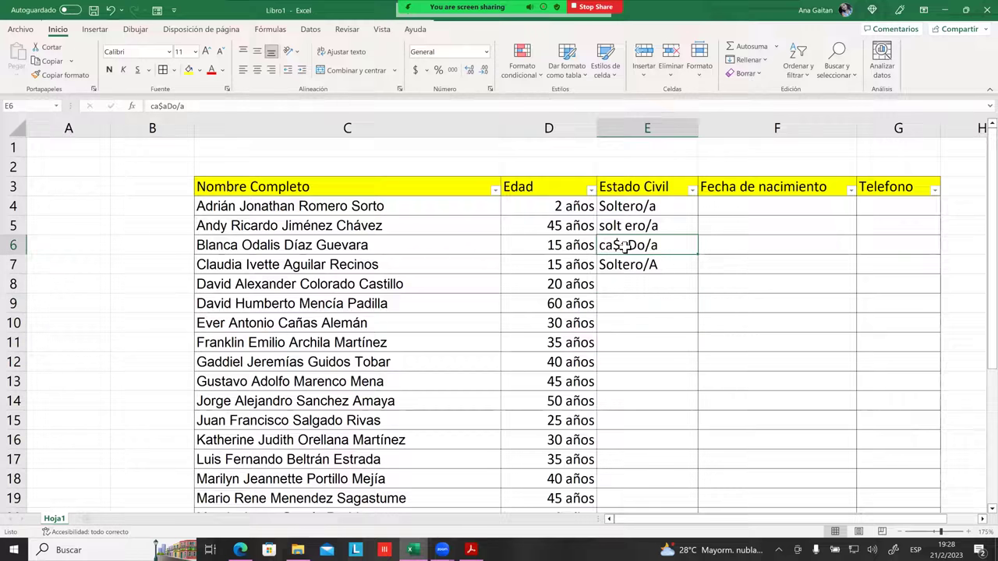
pyautogui.doubleClick(619, 248)
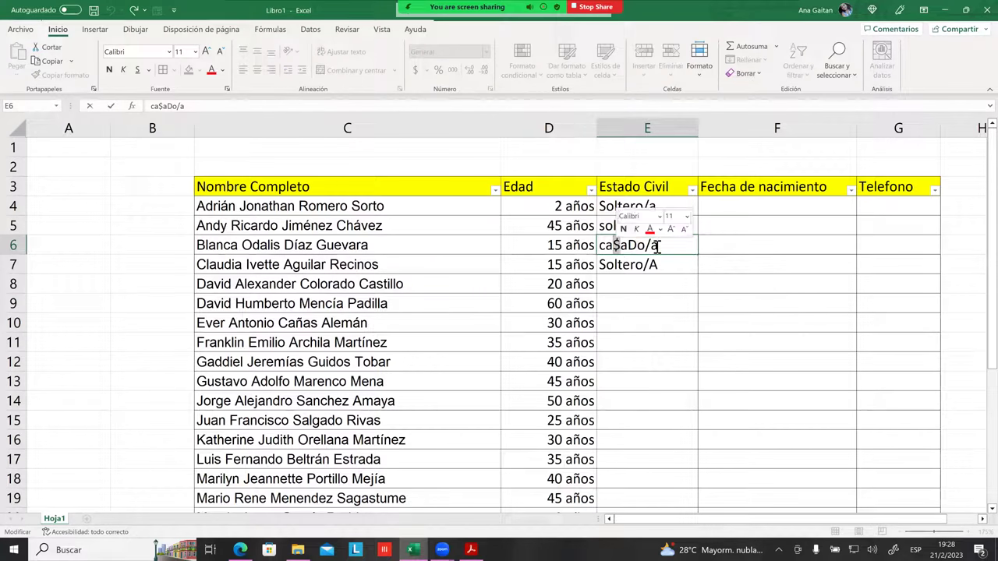
pyautogui.click(624, 249)
pyautogui.click(640, 277)
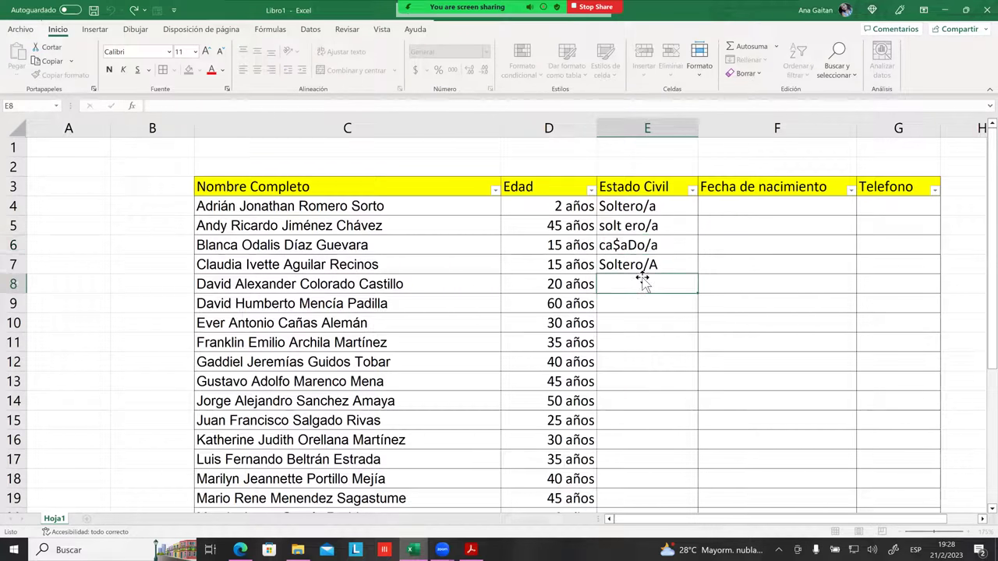
pyautogui.click(657, 263)
pyautogui.click(654, 226)
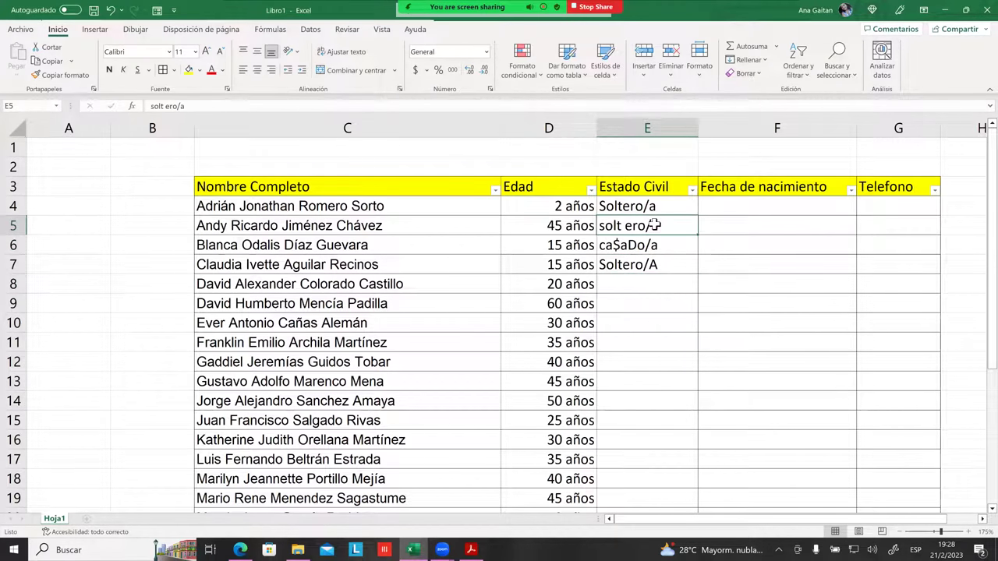
pyautogui.click(655, 285)
pyautogui.click(625, 225)
pyautogui.doubleClick(628, 225)
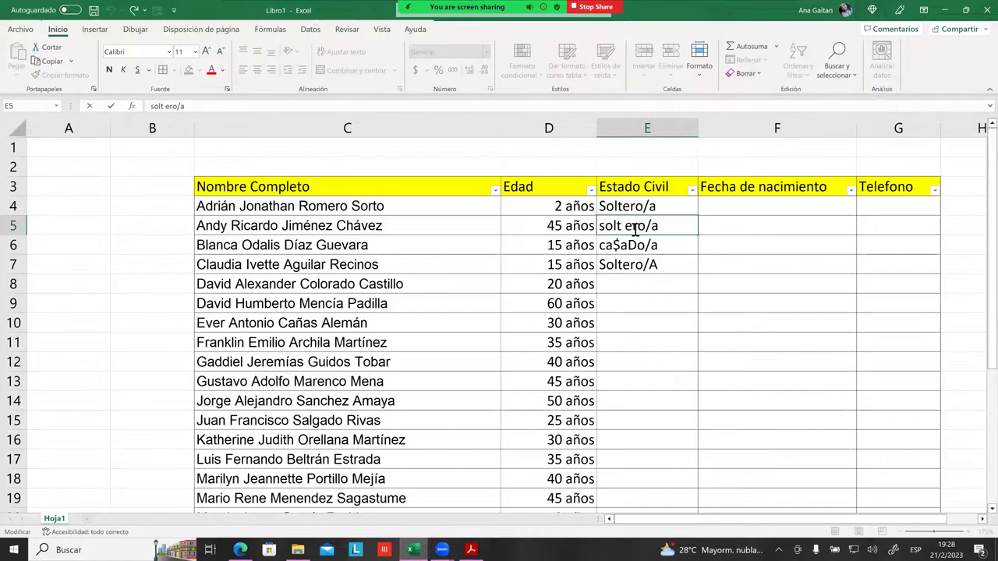
pyautogui.click(771, 322)
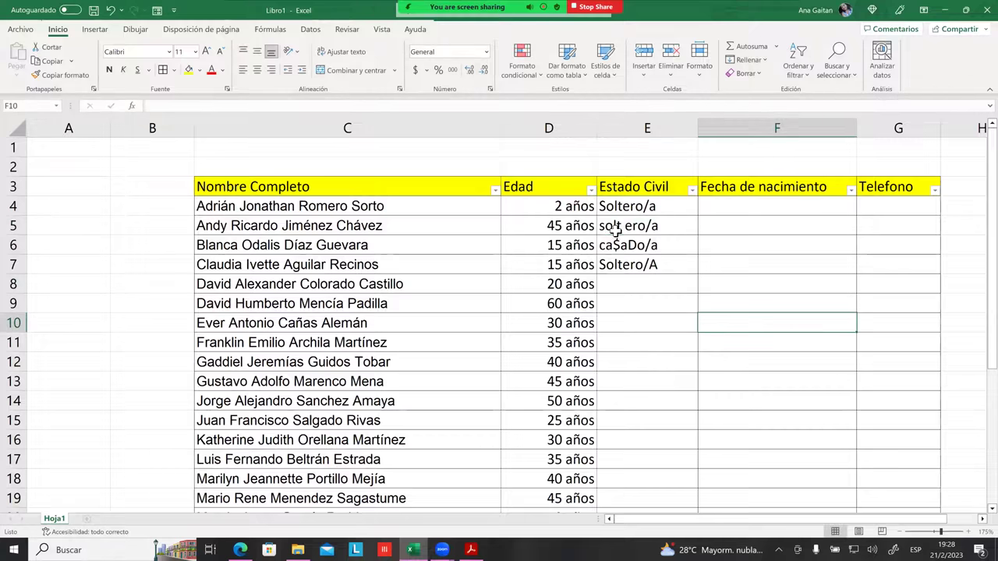
pyautogui.click(615, 228)
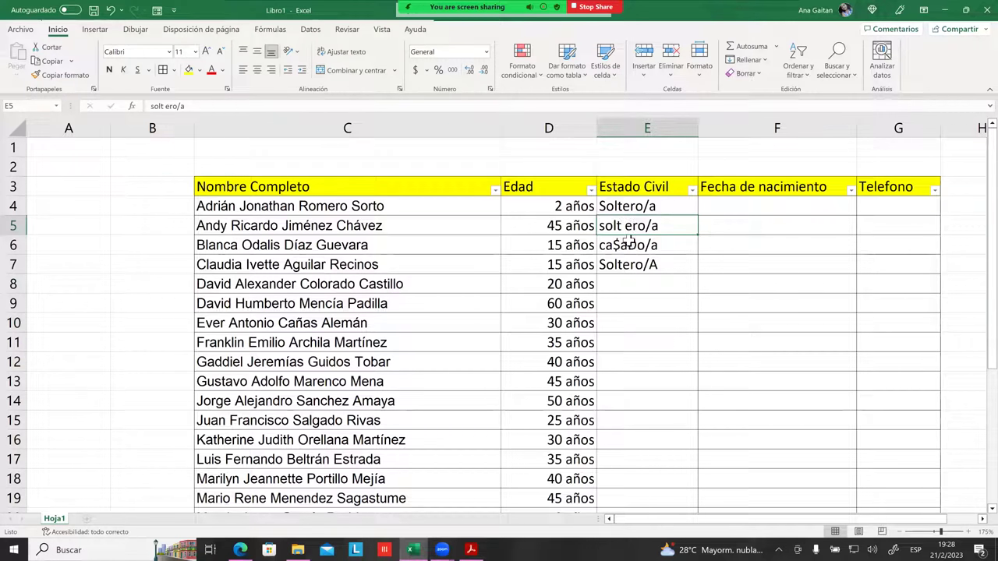
pyautogui.click(634, 206)
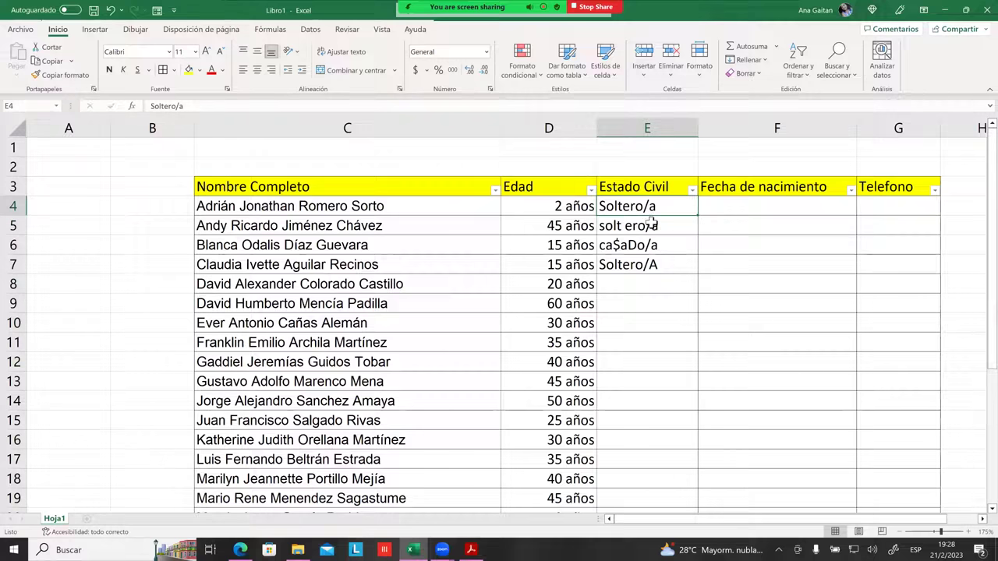
pyautogui.click(643, 265)
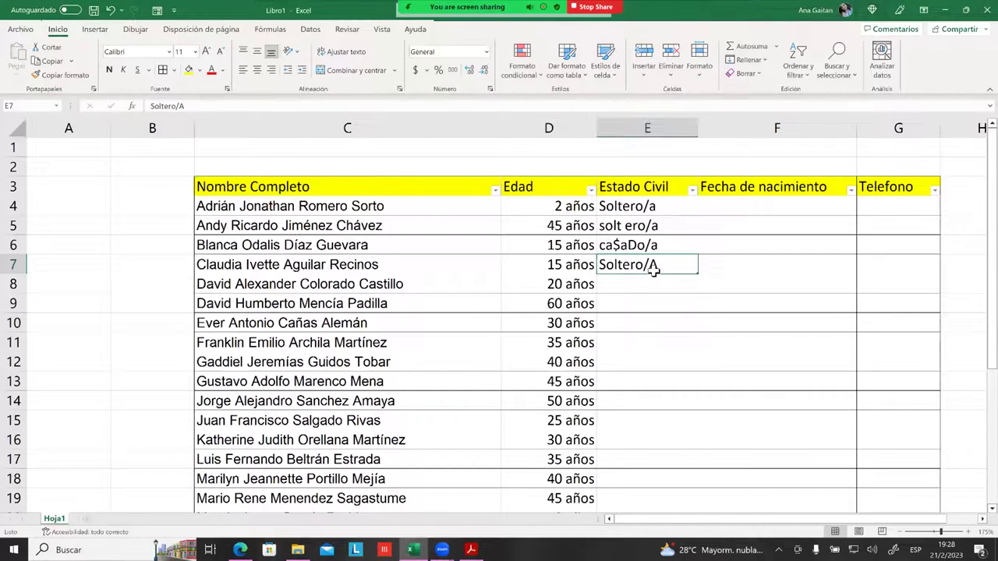
pyautogui.click(640, 224)
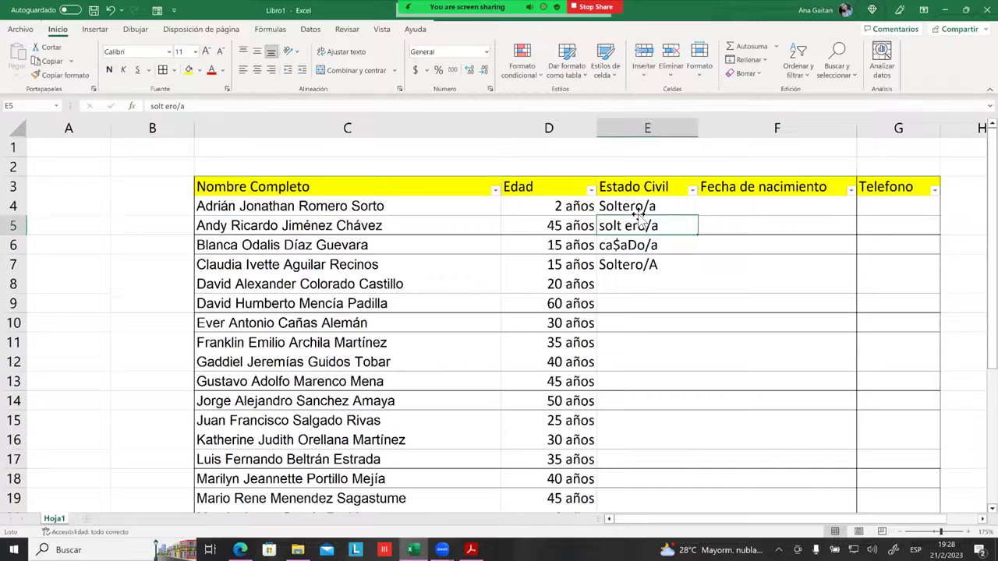
pyautogui.click(637, 213)
pyautogui.click(625, 227)
pyautogui.doubleClick(630, 228)
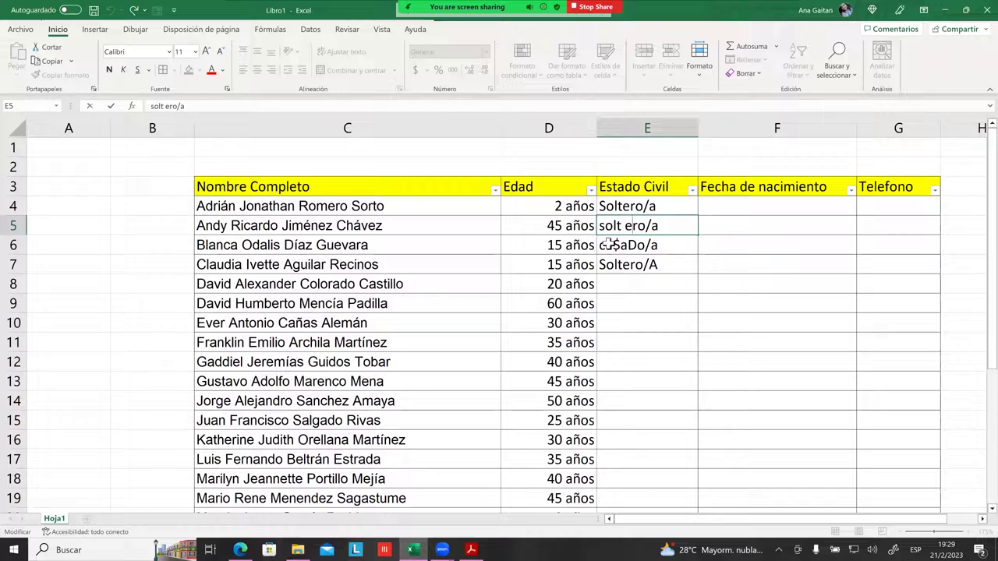
pyautogui.click(645, 266)
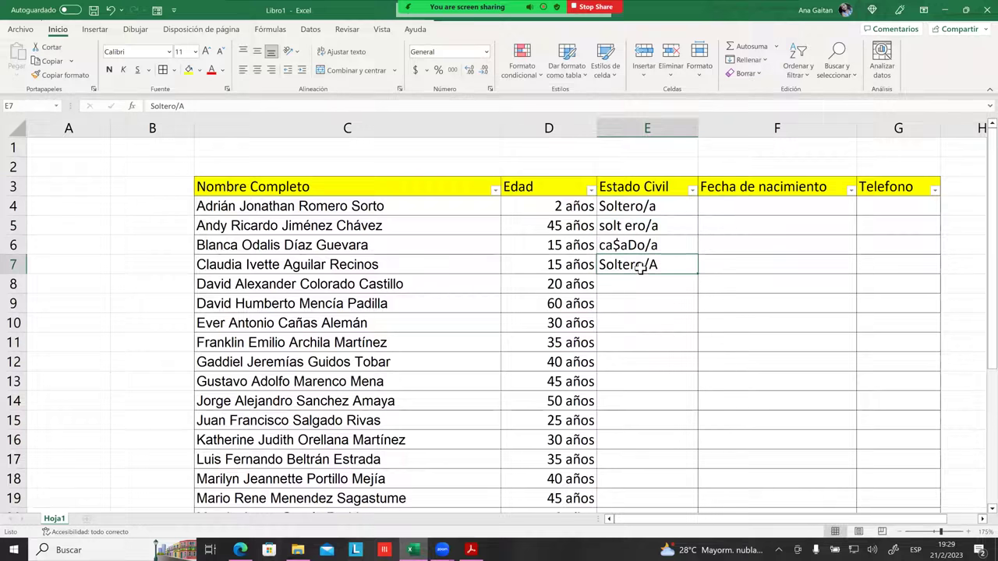
pyautogui.click(654, 282)
pyautogui.click(650, 266)
pyautogui.click(629, 216)
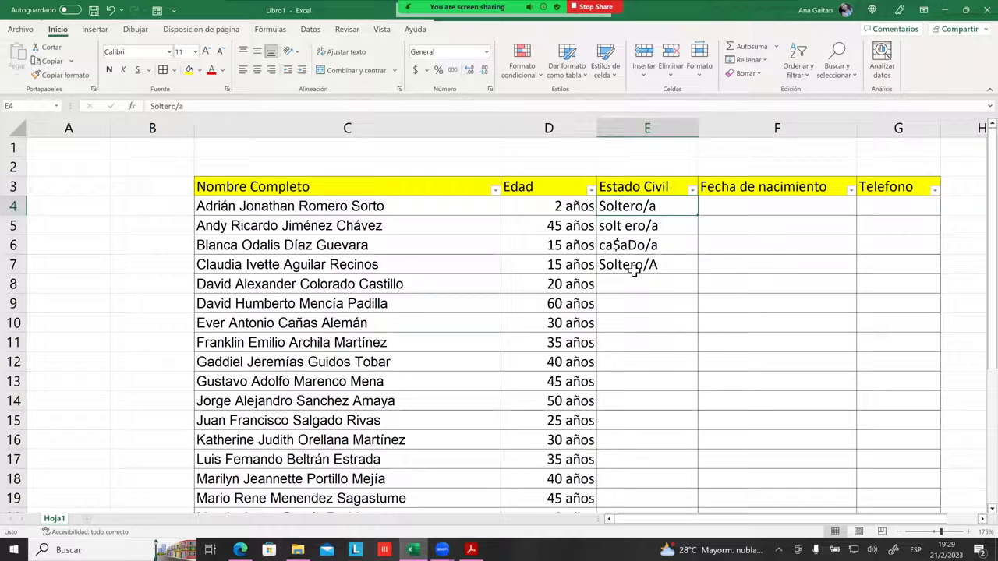
pyautogui.click(627, 227)
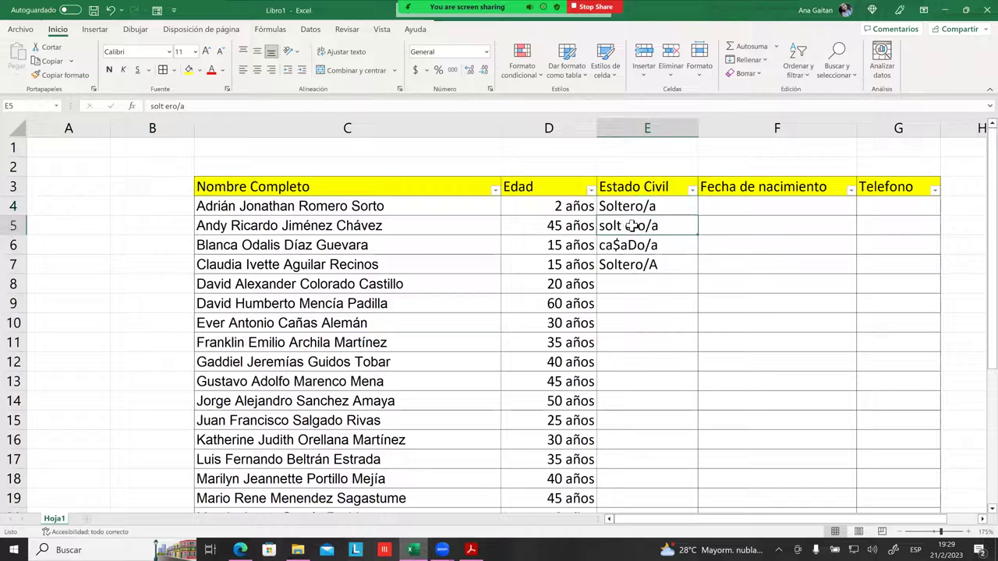
pyautogui.doubleClick(627, 226)
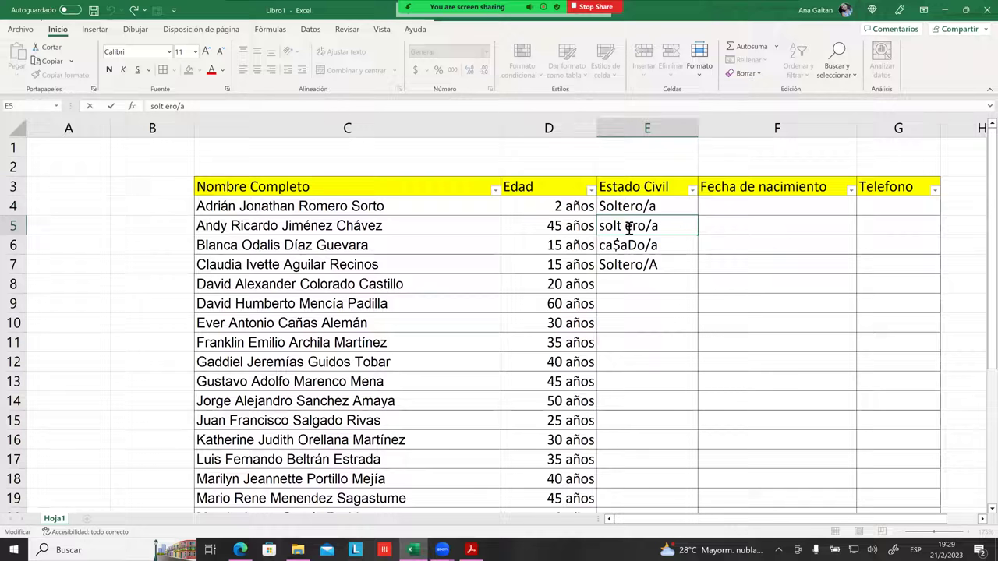
pyautogui.doubleClick(623, 227)
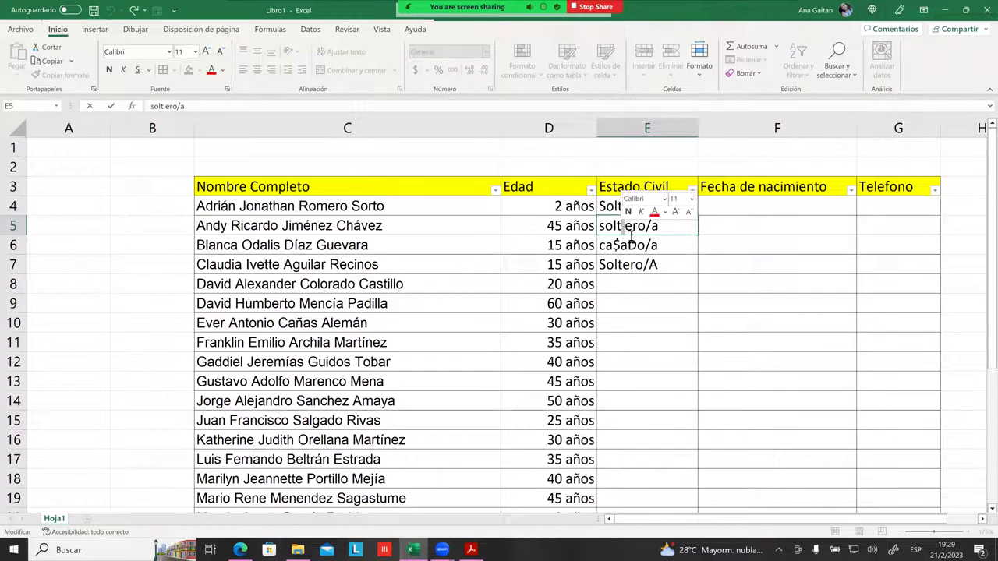
pyautogui.click(636, 245)
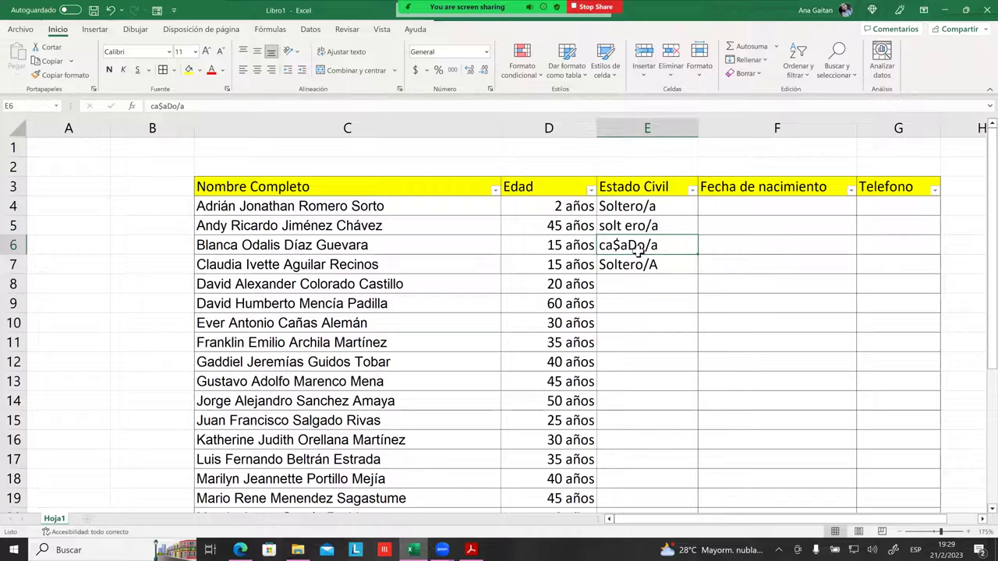
pyautogui.scroll(-1, 639, 306)
pyautogui.scroll(-1, 650, 305)
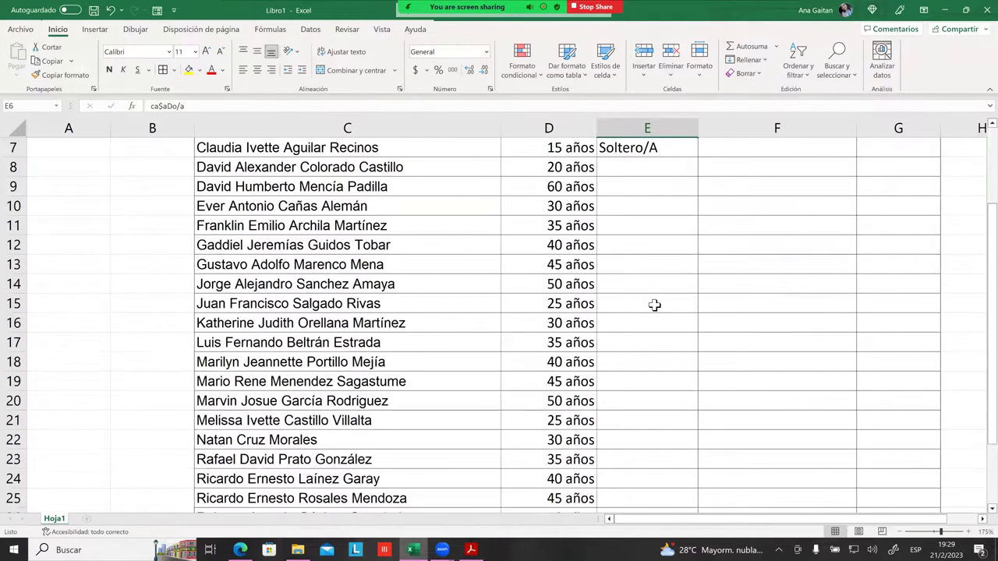
pyautogui.scroll(-4, 655, 305)
pyautogui.scroll(4, 655, 304)
pyautogui.scroll(2, 651, 289)
pyautogui.click(645, 282)
pyautogui.write('cada')
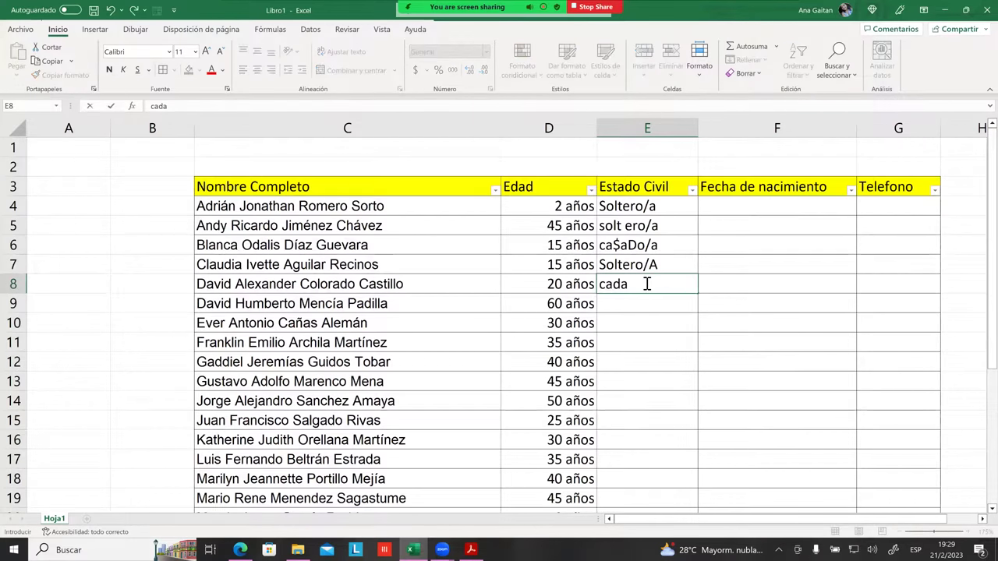
pyautogui.press('BackSpace')
pyautogui.press('BackSpace')
pyautogui.write('ad')
pyautogui.click(647, 342)
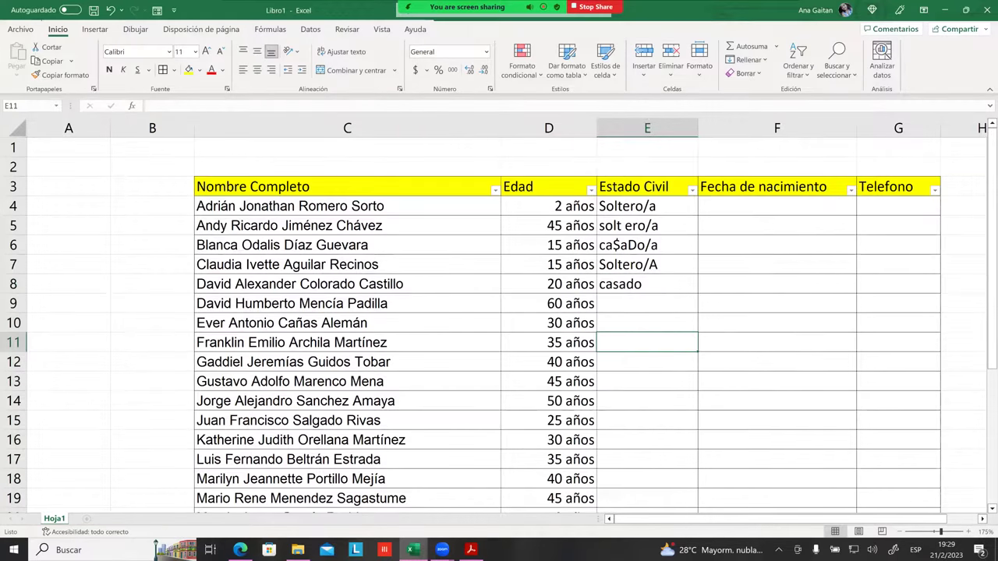
pyautogui.scroll(-1, 646, 342)
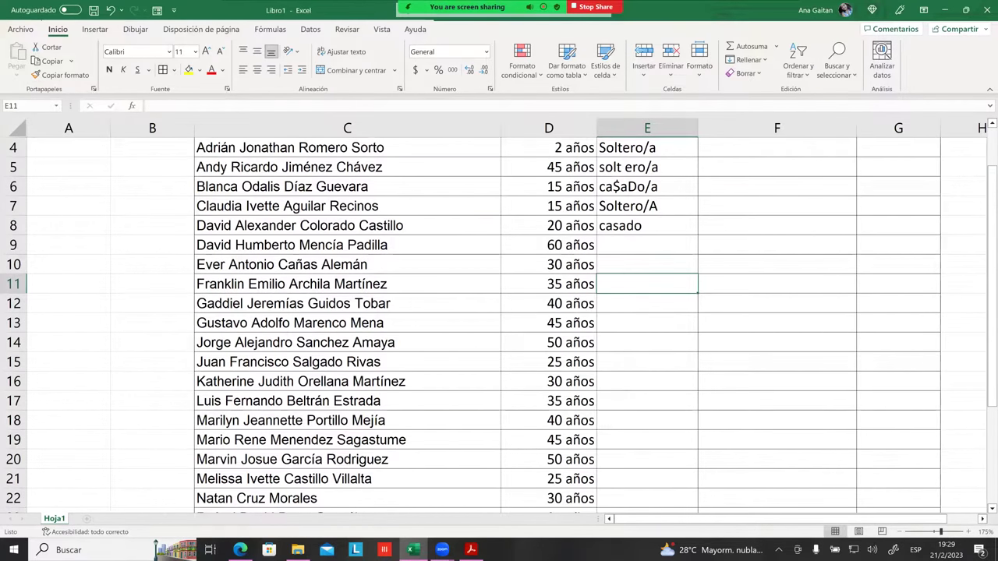
pyautogui.scroll(-2, 647, 285)
pyautogui.scroll(3, 647, 285)
pyautogui.click(647, 286)
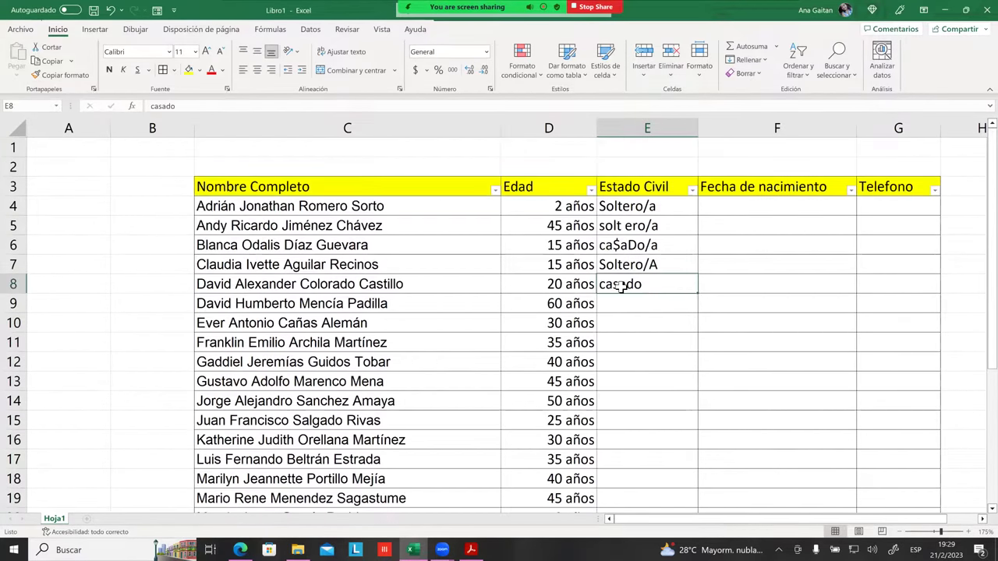
pyautogui.click(637, 310)
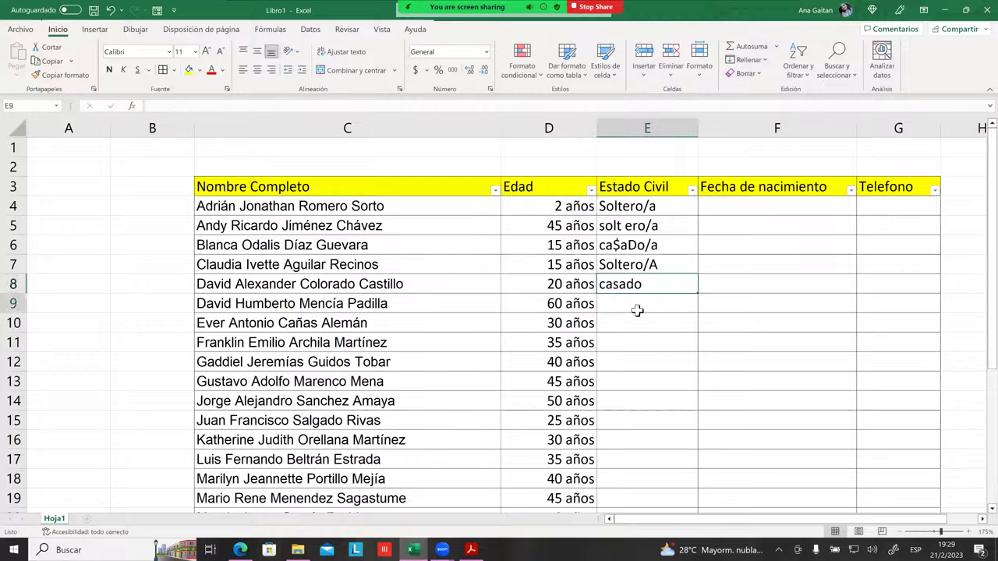
pyautogui.click(626, 244)
pyautogui.doubleClick(618, 245)
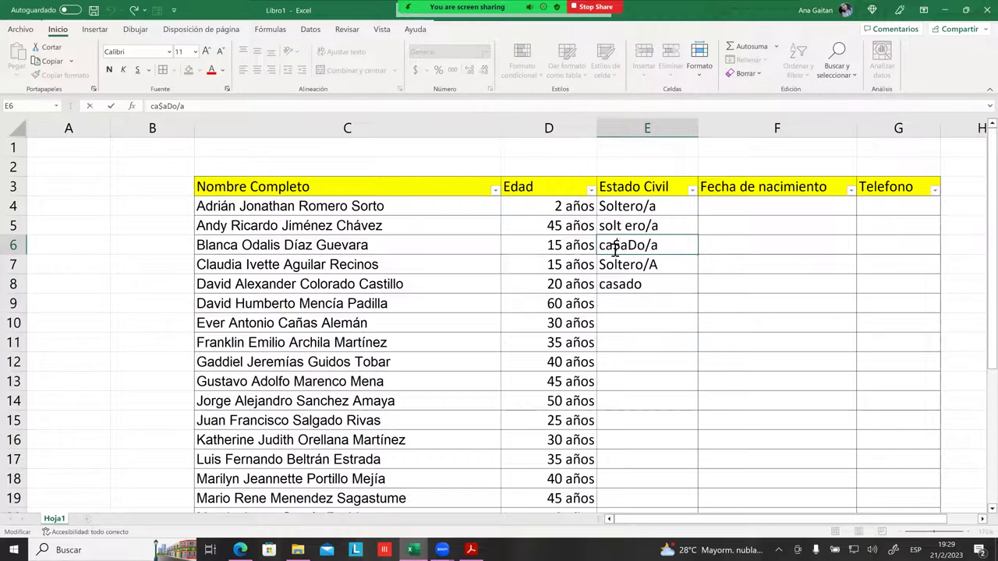
pyautogui.click(621, 286)
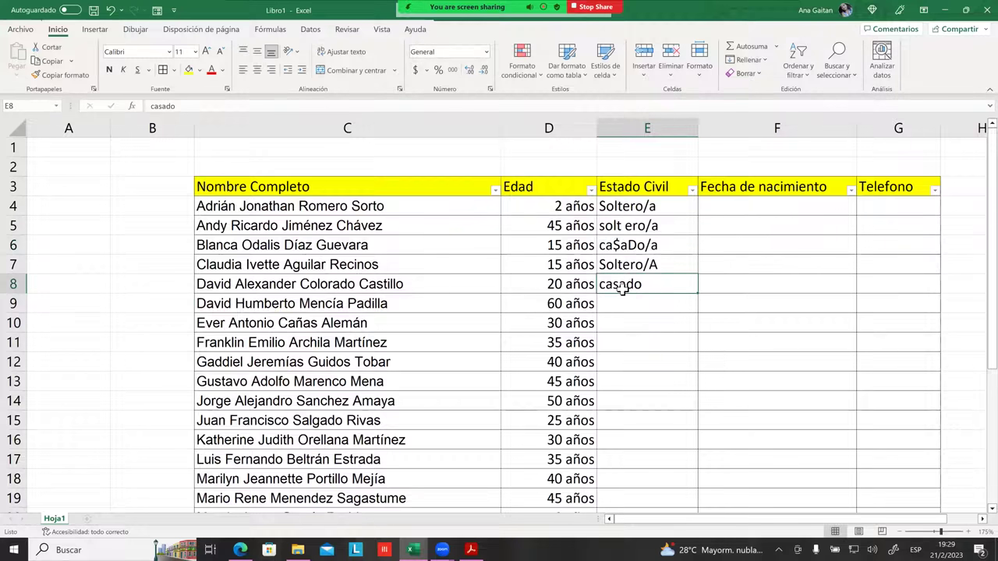
pyautogui.doubleClick(619, 287)
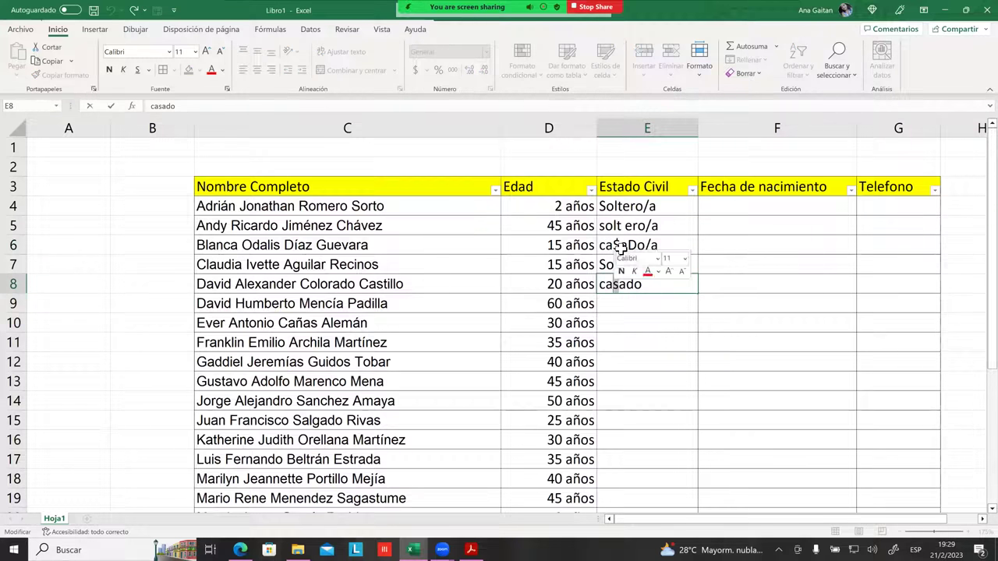
pyautogui.click(625, 308)
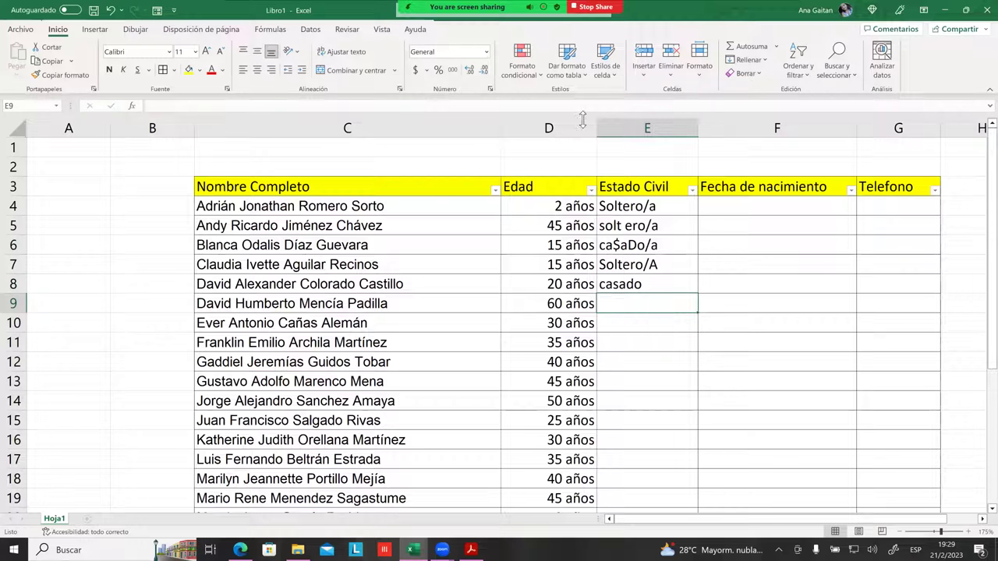
# Step through the Estado Civil entries from E4 down to the casado entry in E8.
pyautogui.click(631, 232)
pyautogui.click(639, 209)
pyautogui.click(653, 225)
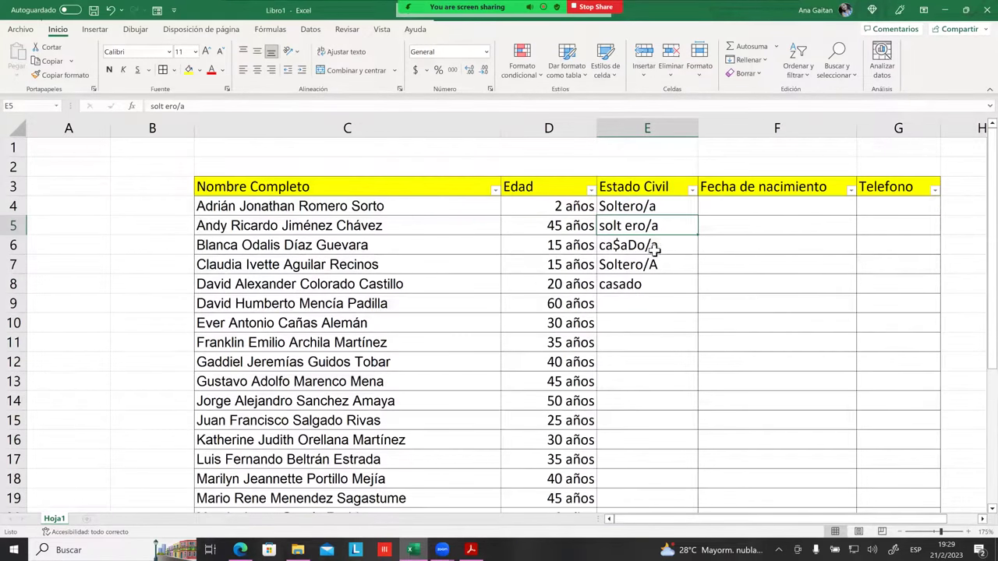
pyautogui.press('Down')
pyautogui.press('Down')
pyautogui.press('Down')
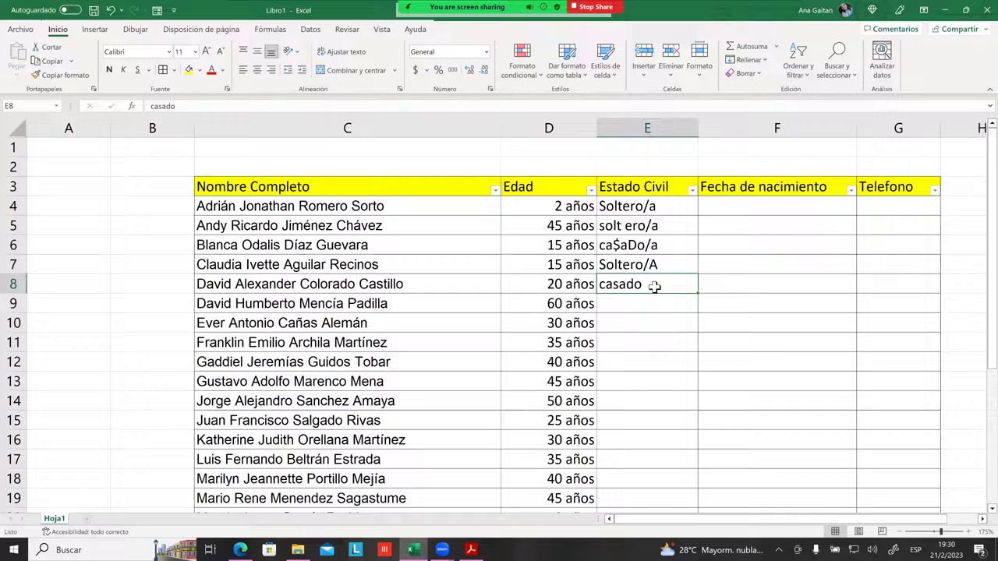
pyautogui.click(655, 238)
pyautogui.click(654, 212)
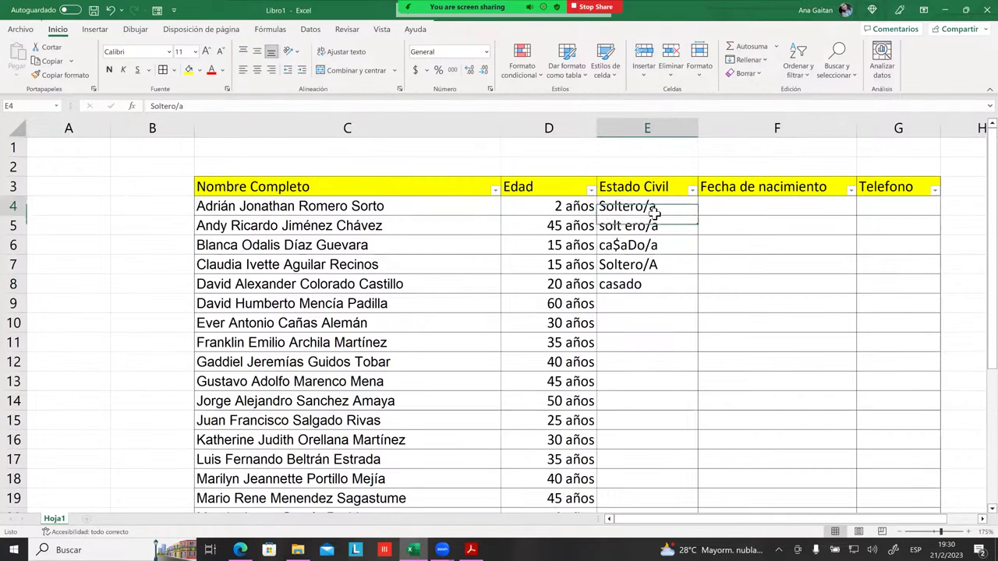
pyautogui.click(655, 226)
pyautogui.click(655, 245)
pyautogui.click(655, 265)
pyautogui.click(655, 283)
pyautogui.scroll(-4, 653, 289)
pyautogui.scroll(4, 653, 289)
# Select the Fecha de nacimiento cells down the table from F4, then pick F7.
pyautogui.click(776, 264)
pyautogui.click(776, 188)
pyautogui.click(776, 206)
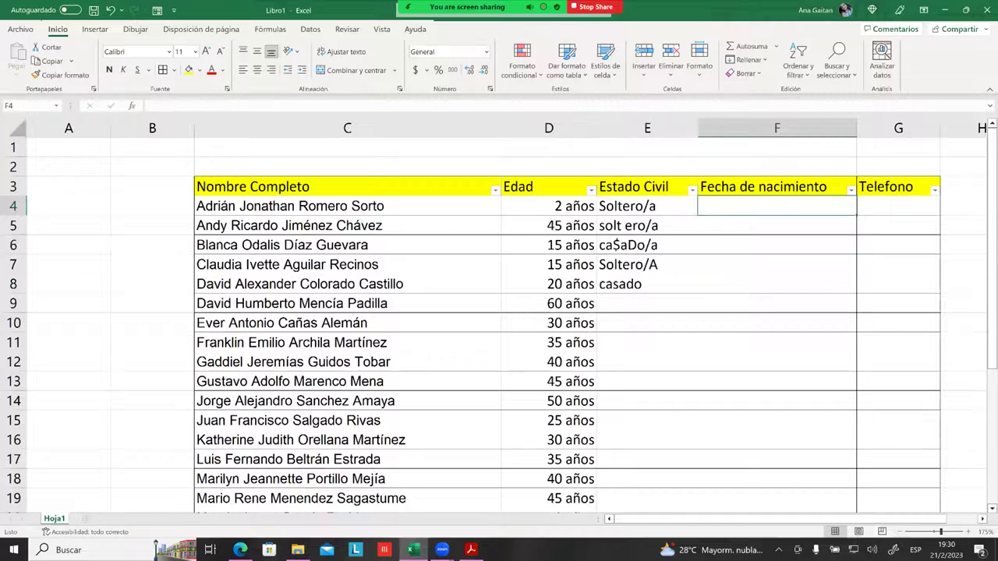
pyautogui.moveTo(776, 206); pyautogui.dragTo(776, 479)
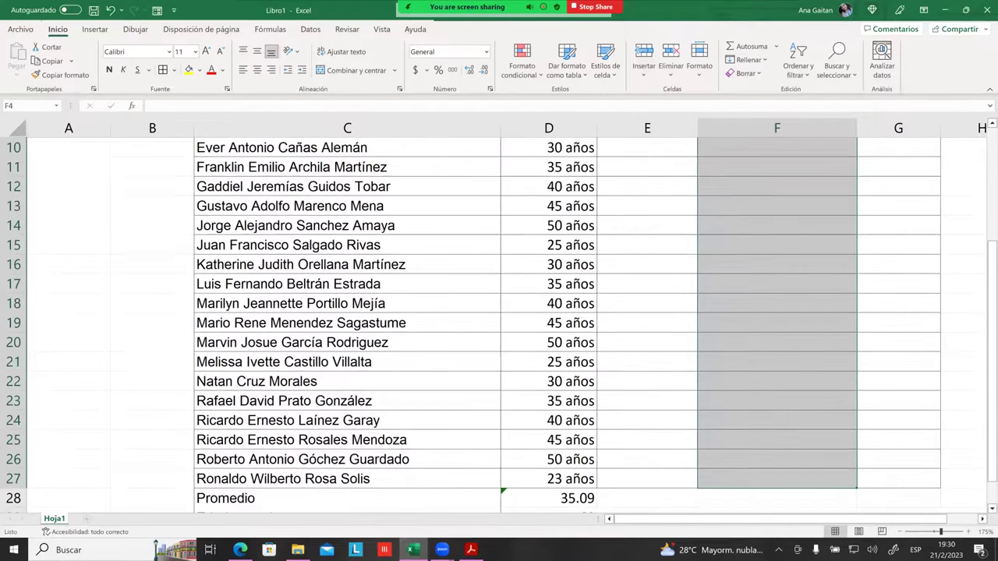
pyautogui.scroll(3, 701, 311)
pyautogui.click(776, 264)
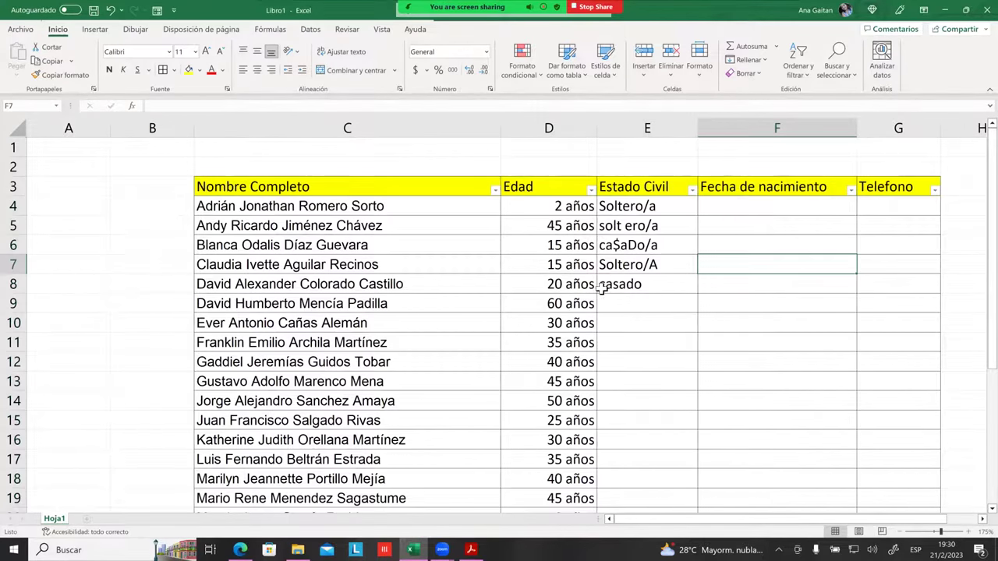
# Recheck the E6 and E8 entries and F5, then switch to Manual_Excel_Basico.pdf.
pyautogui.click(555, 231)
pyautogui.click(609, 240)
pyautogui.click(631, 265)
pyautogui.click(639, 286)
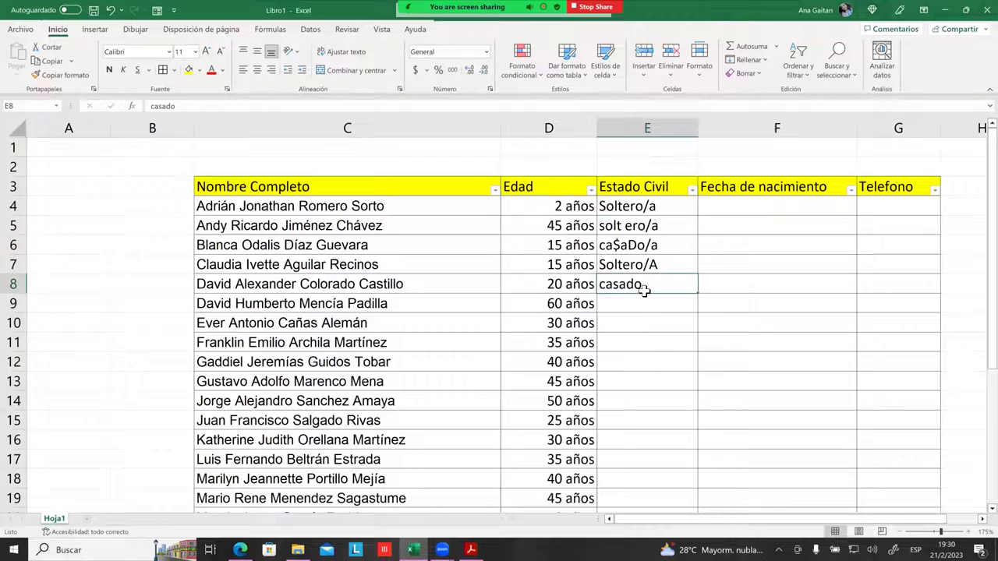
pyautogui.click(776, 226)
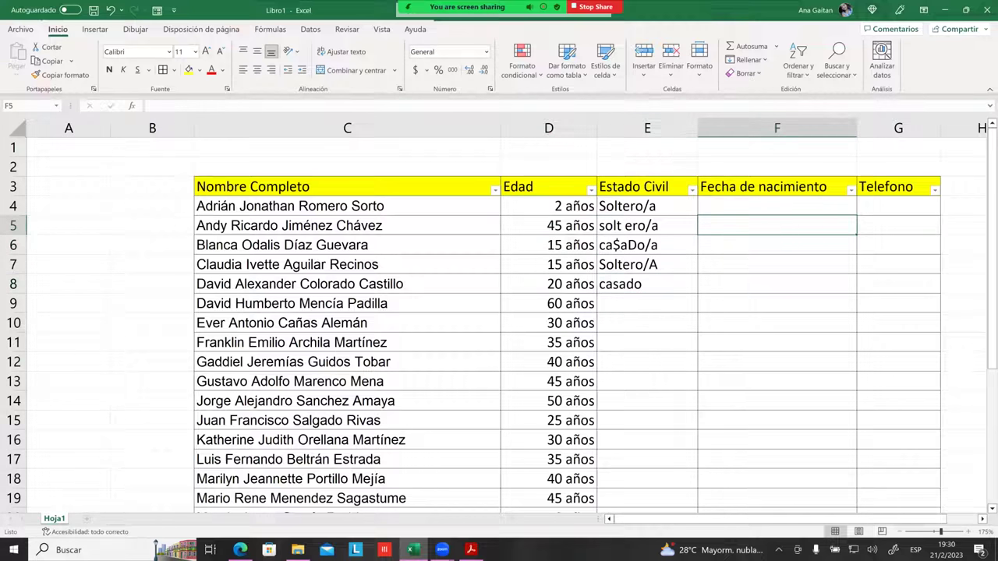
pyautogui.click(470, 549)
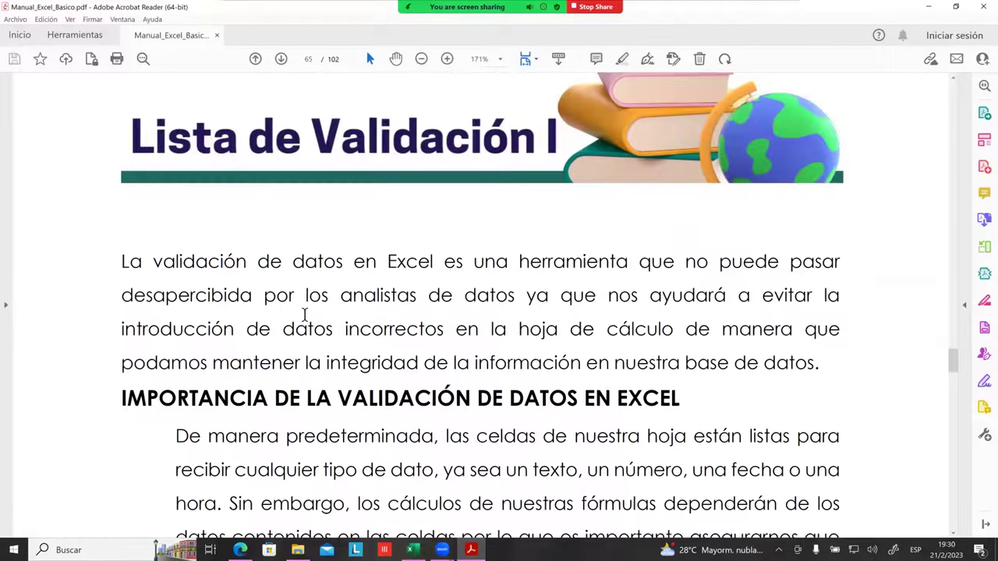
pyautogui.scroll(-1, 304, 314)
pyautogui.scroll(-1, 304, 312)
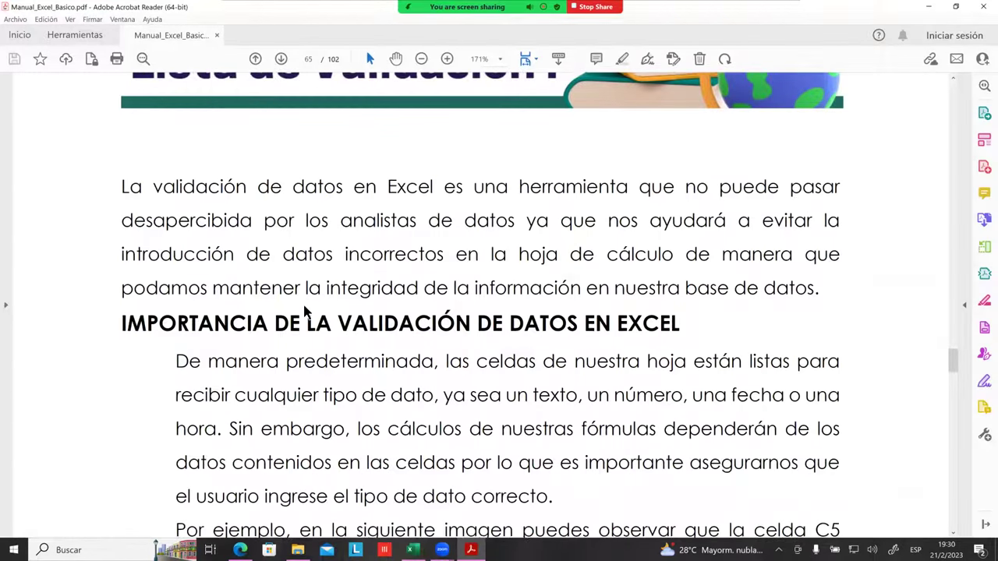
pyautogui.scroll(-1, 304, 312)
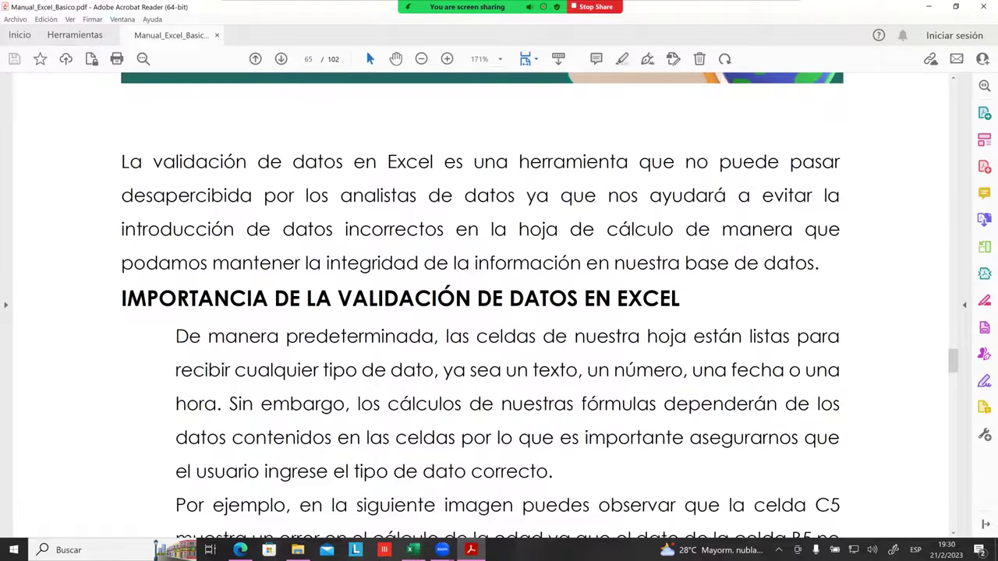
pyautogui.scroll(-2, 383, 301)
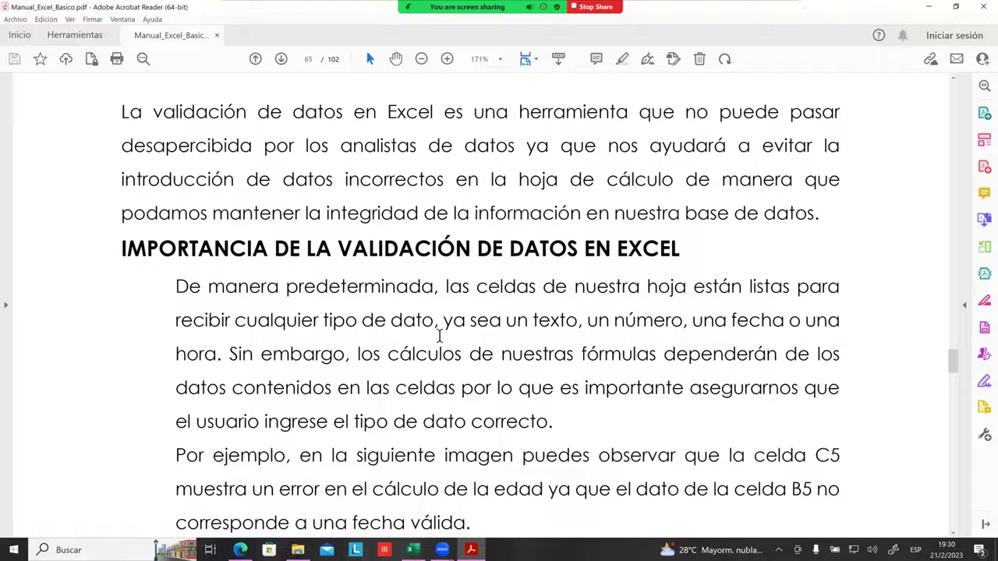
pyautogui.moveTo(439, 321); pyautogui.dragTo(208, 287)
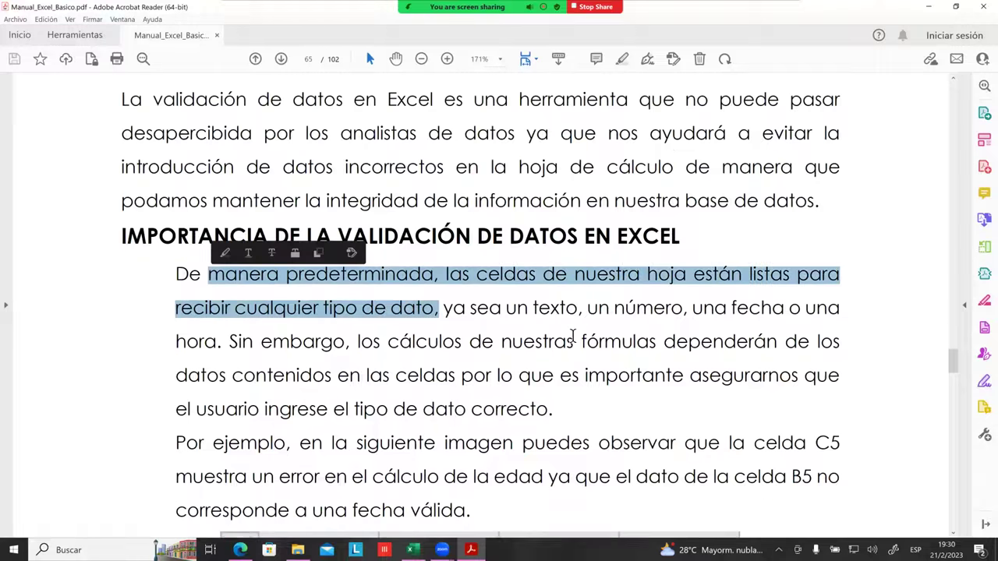
pyautogui.scroll(-1, 534, 315)
pyautogui.click(574, 290)
pyautogui.moveTo(613, 285); pyautogui.dragTo(784, 285)
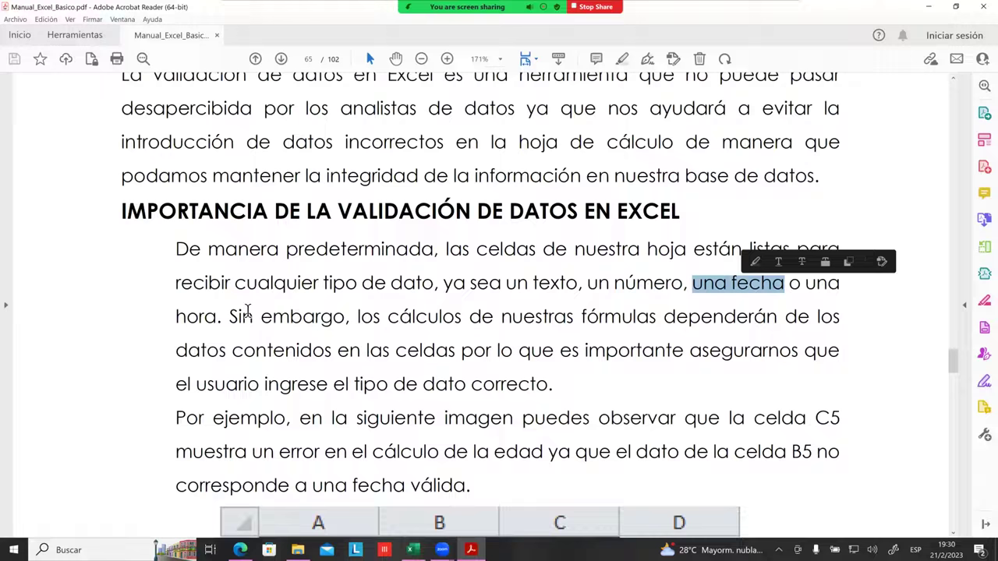
pyautogui.moveTo(252, 316); pyautogui.dragTo(176, 316)
pyautogui.click(314, 329)
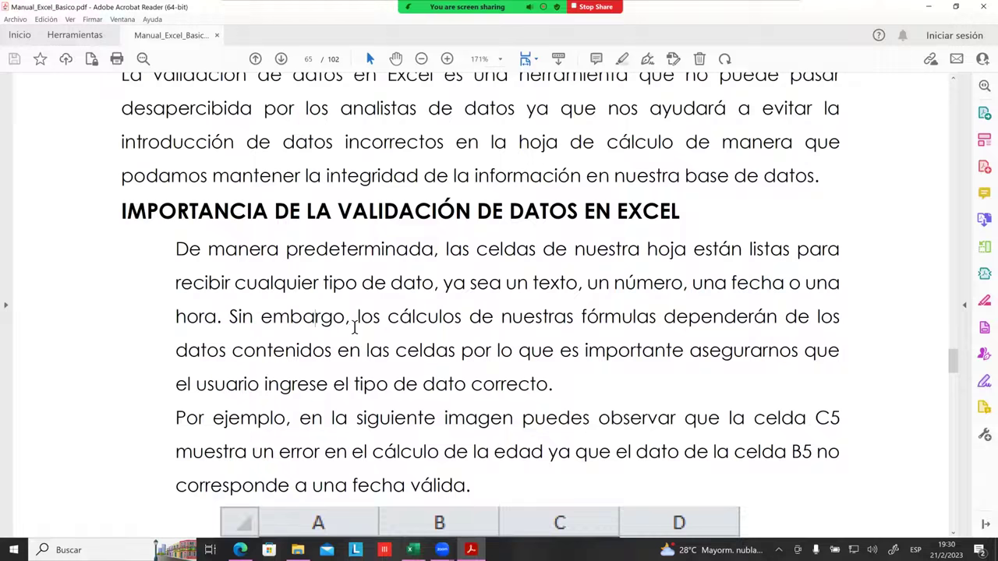
pyautogui.scroll(-1, 355, 326)
pyautogui.moveTo(357, 305); pyautogui.dragTo(777, 313)
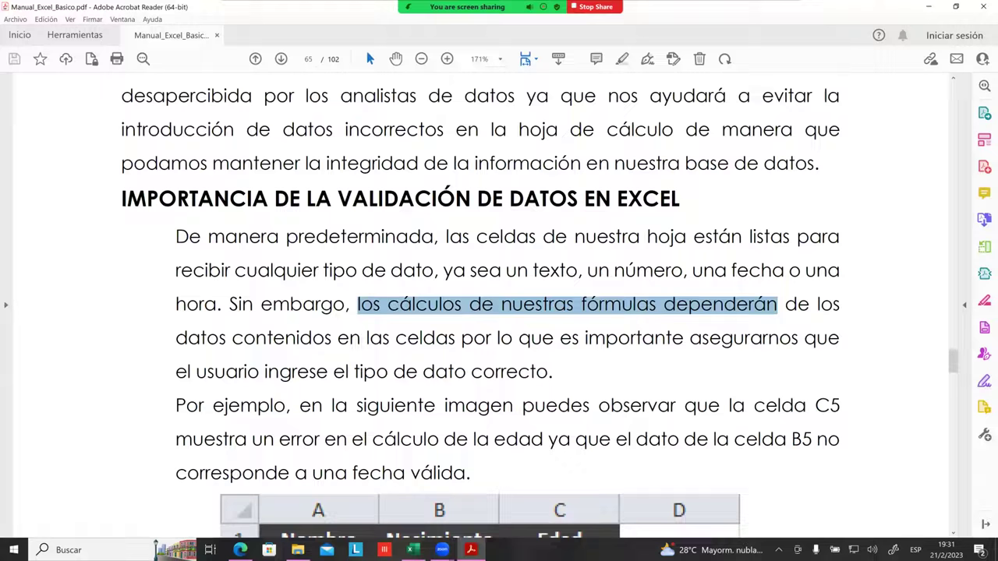
pyautogui.scroll(-1, 415, 364)
pyautogui.click(555, 358)
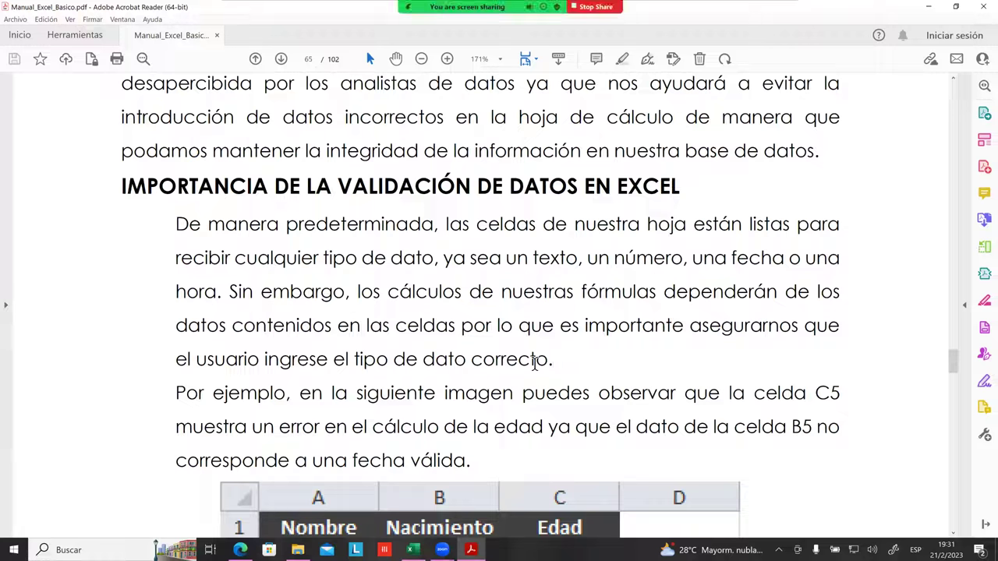
# Scroll down page 65 to the Figura 38 example table.
pyautogui.scroll(-1, 296, 359)
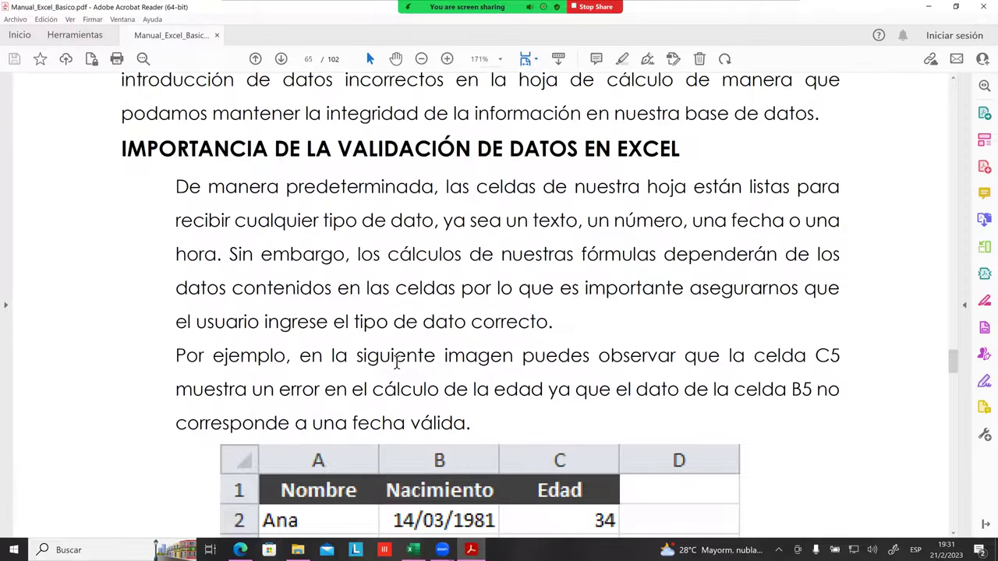
pyautogui.scroll(-1, 321, 347)
pyautogui.scroll(-1, 560, 357)
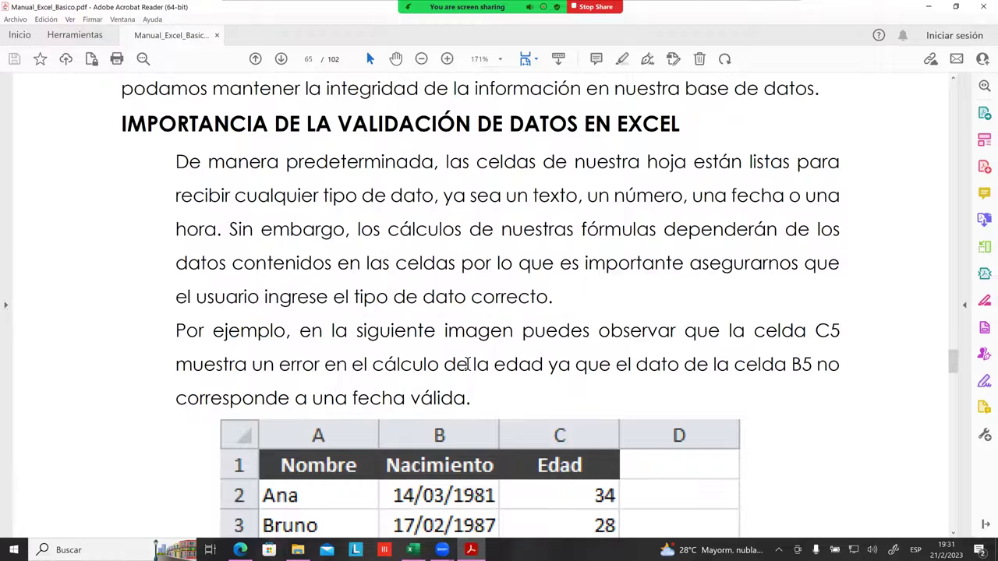
pyautogui.scroll(-2, 464, 364)
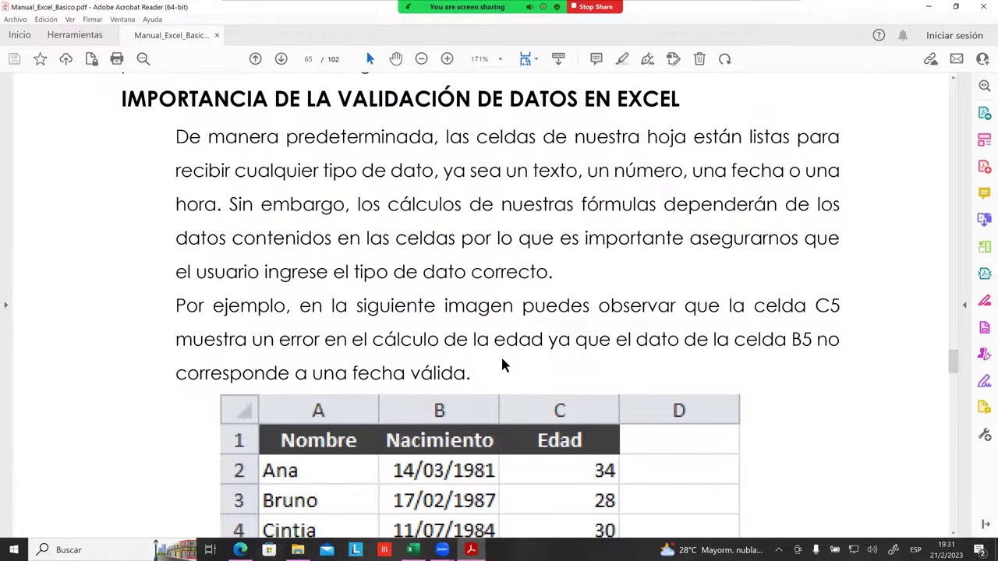
pyautogui.scroll(-1, 501, 354)
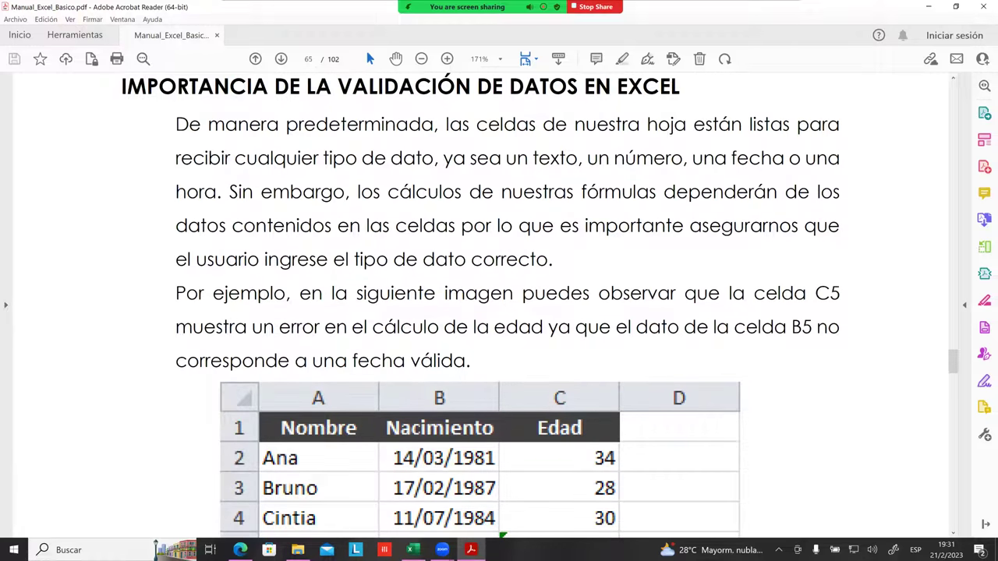
pyautogui.scroll(-1, 458, 328)
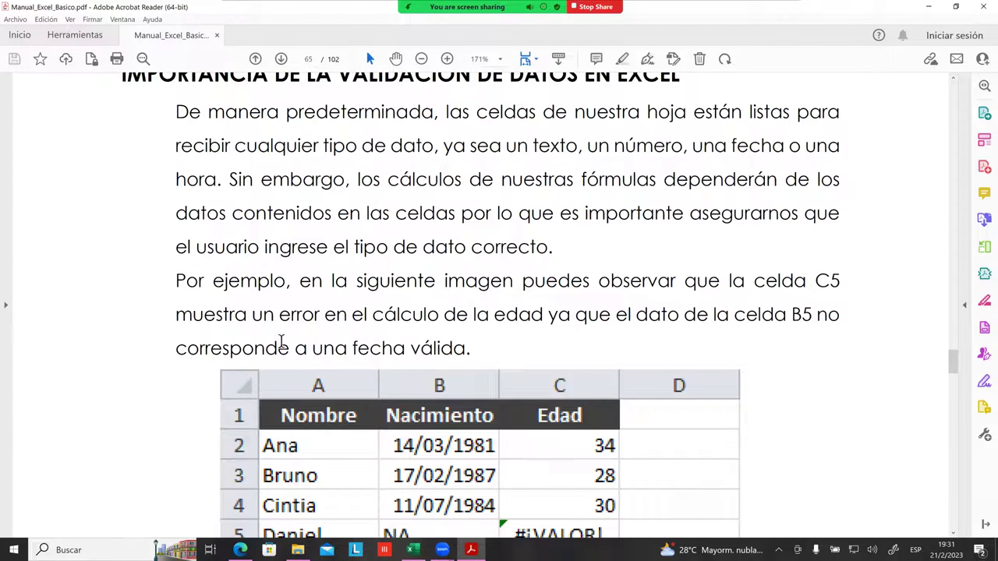
pyautogui.scroll(-1, 459, 361)
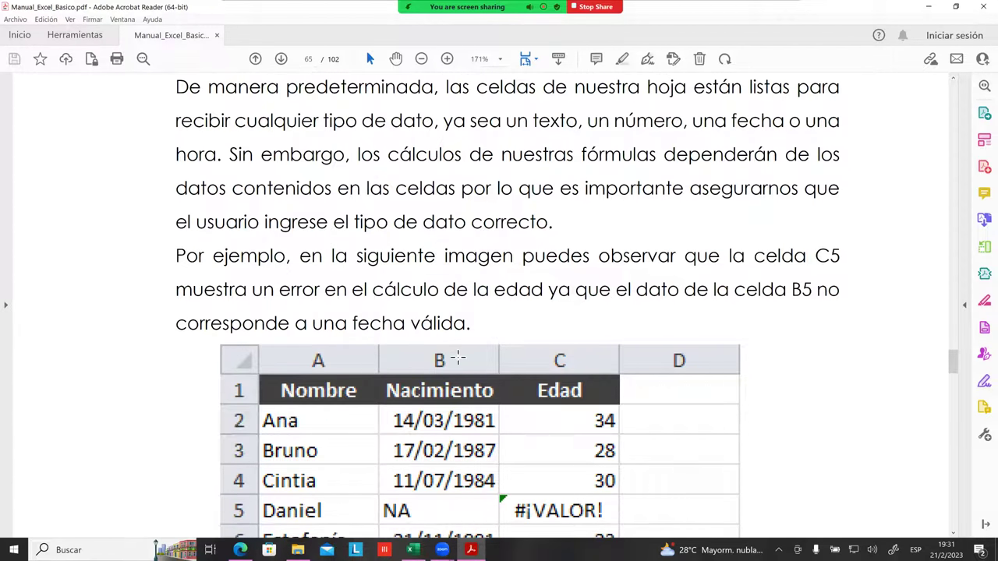
pyautogui.scroll(-2, 510, 358)
pyautogui.scroll(-1, 520, 357)
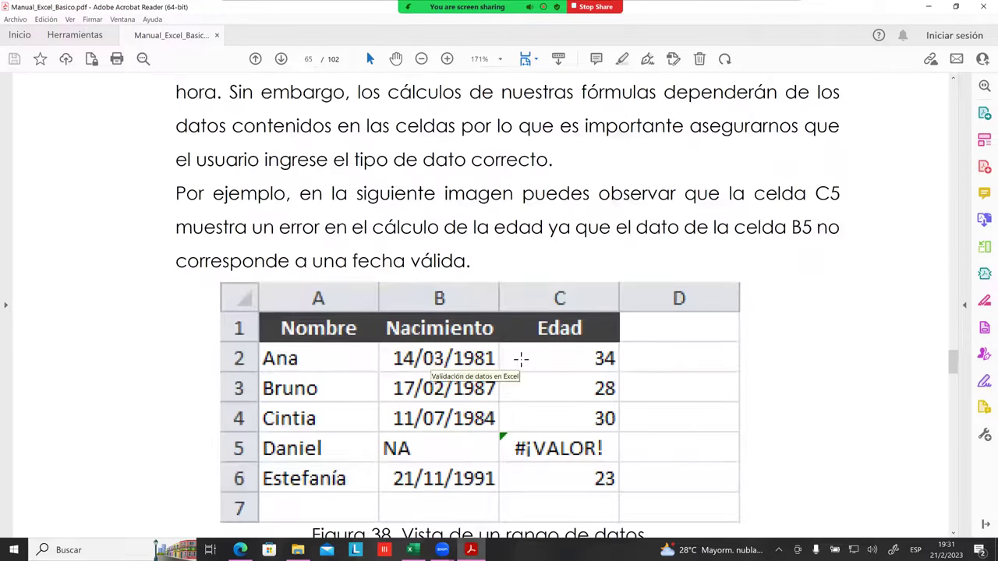
pyautogui.scroll(-1, 522, 358)
pyautogui.scroll(-1, 524, 358)
pyautogui.scroll(-2, 524, 359)
pyautogui.scroll(-1, 524, 359)
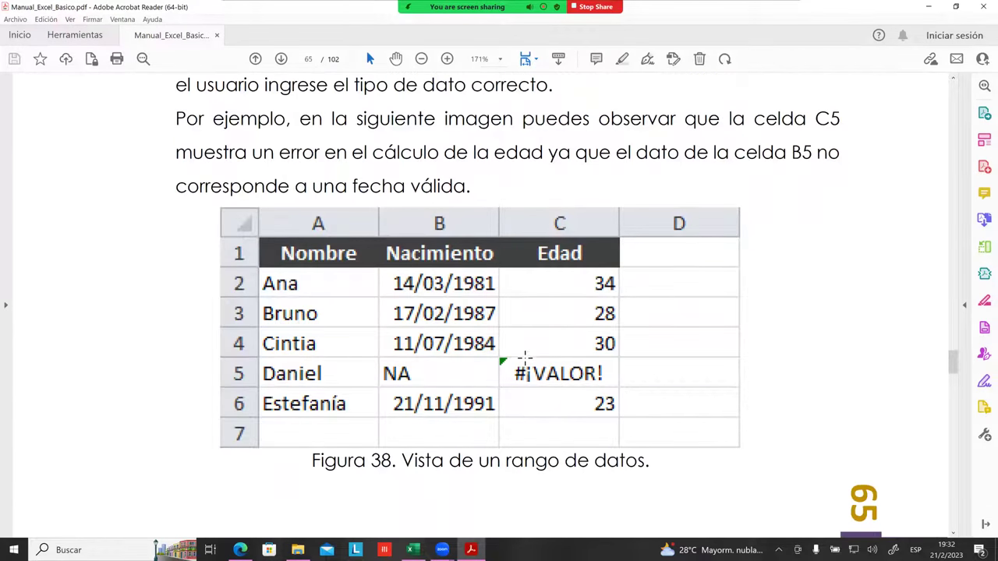
# Point at the Figura 38 table image and its 'Figura' caption word.
pyautogui.click(321, 260)
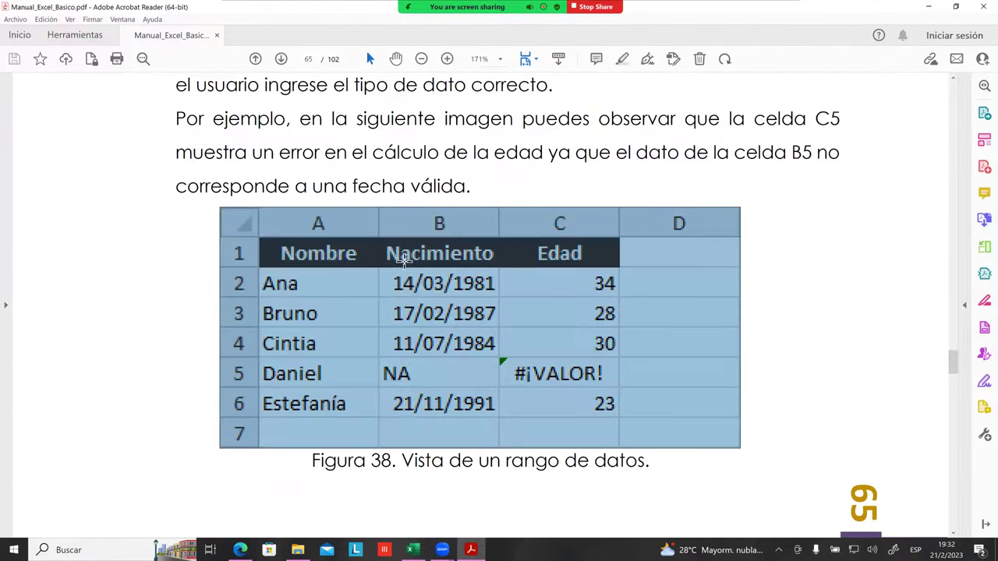
pyautogui.click(440, 263)
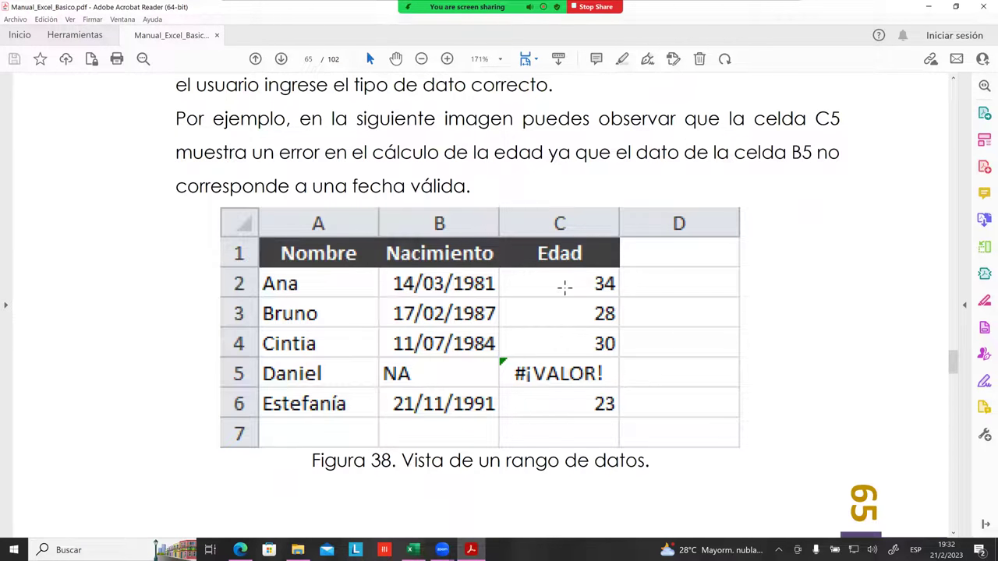
pyautogui.scroll(-1, 439, 281)
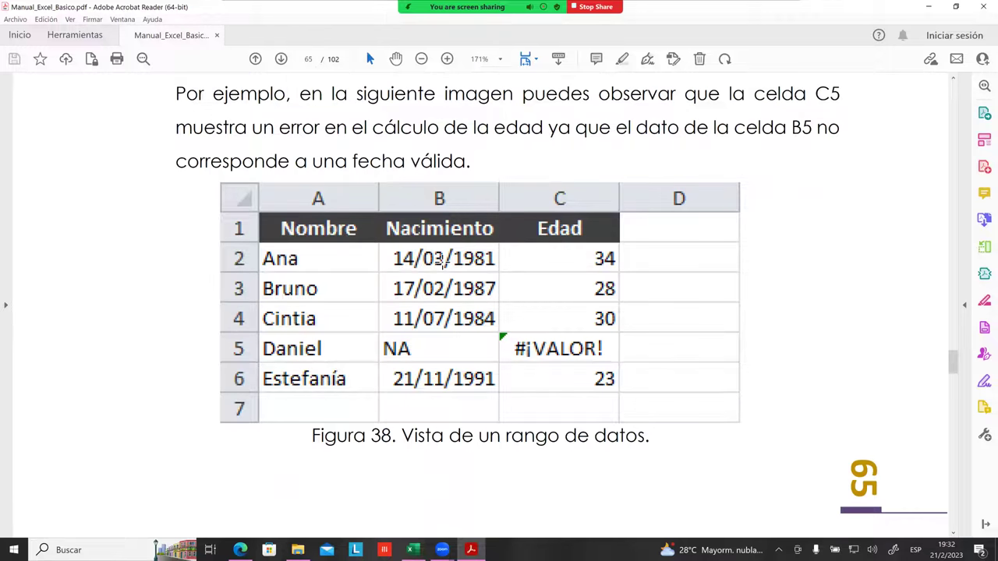
pyautogui.click(439, 309)
pyautogui.click(441, 315)
pyautogui.click(466, 322)
pyautogui.click(466, 322)
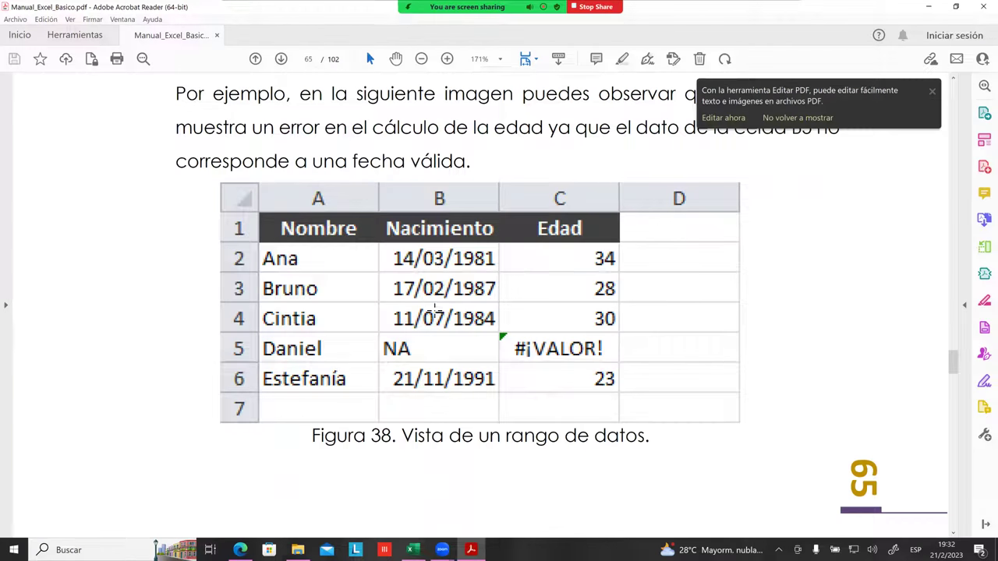
pyautogui.click(423, 353)
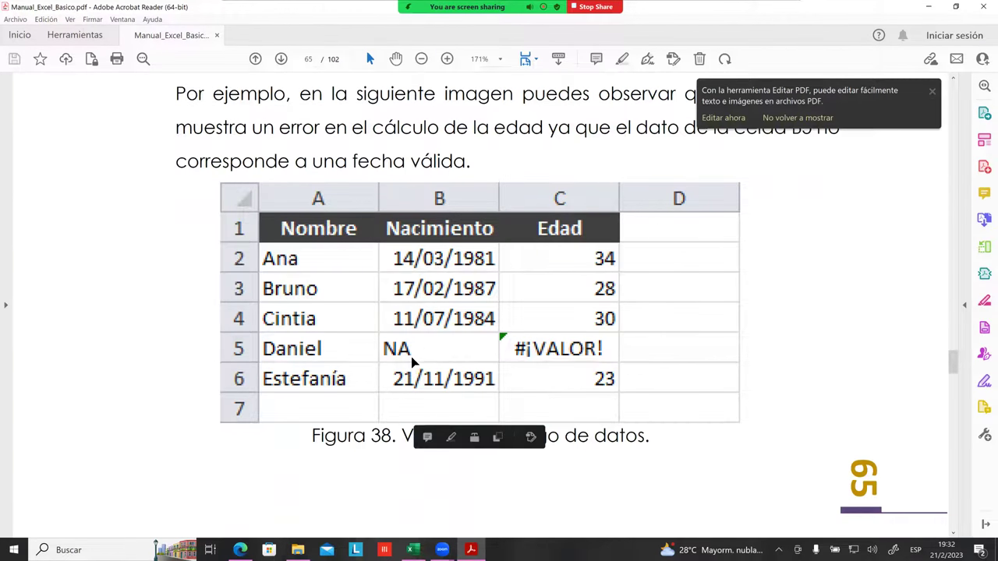
pyautogui.click(403, 356)
pyautogui.doubleClick(535, 347)
pyautogui.click(564, 350)
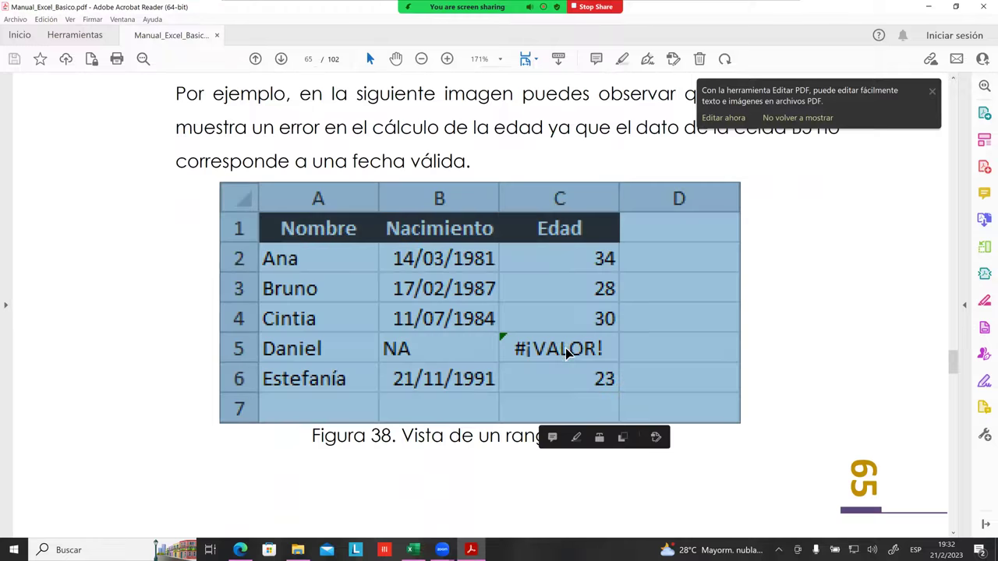
pyautogui.click(565, 351)
# Scroll from Figura 38 down onto page 66.
pyautogui.scroll(-1, 565, 350)
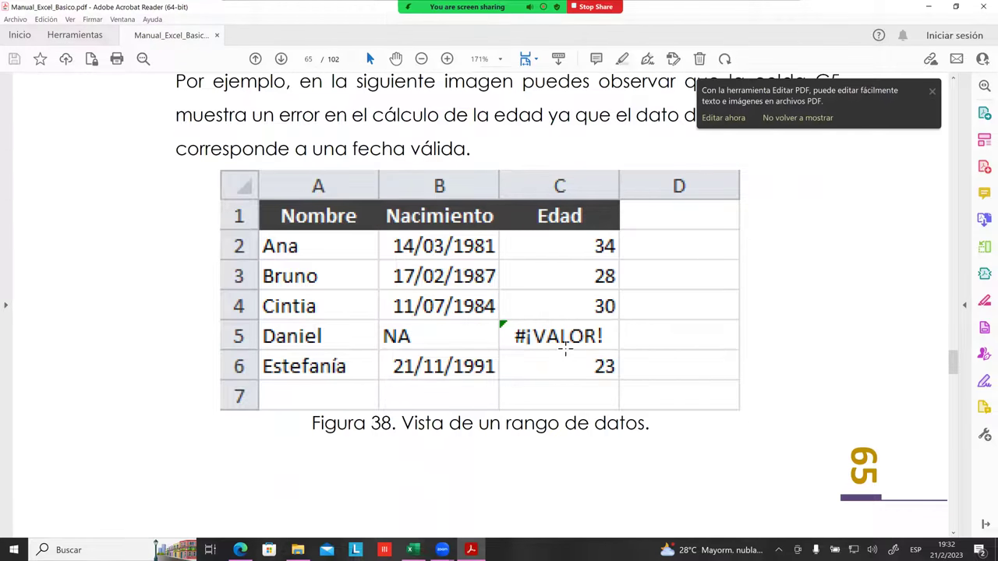
pyautogui.scroll(-2, 565, 351)
pyautogui.scroll(-2, 565, 349)
pyautogui.scroll(-1, 566, 346)
pyautogui.scroll(-2, 566, 346)
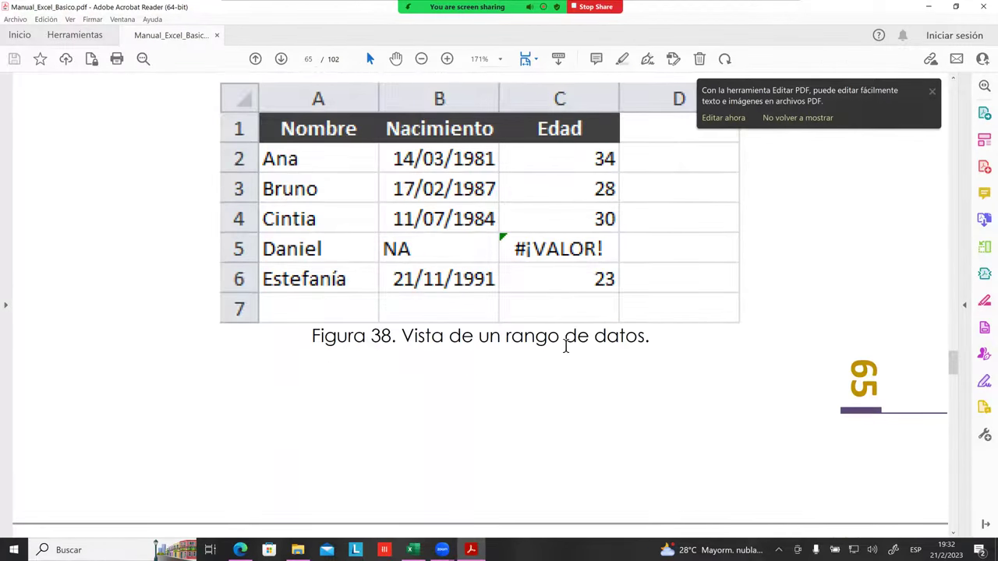
pyautogui.scroll(-4, 566, 347)
pyautogui.scroll(-3, 564, 348)
pyautogui.scroll(-4, 566, 352)
# Scroll down page 66 until the Figura 39 Excel error screenshot appears.
pyautogui.scroll(-8, 569, 357)
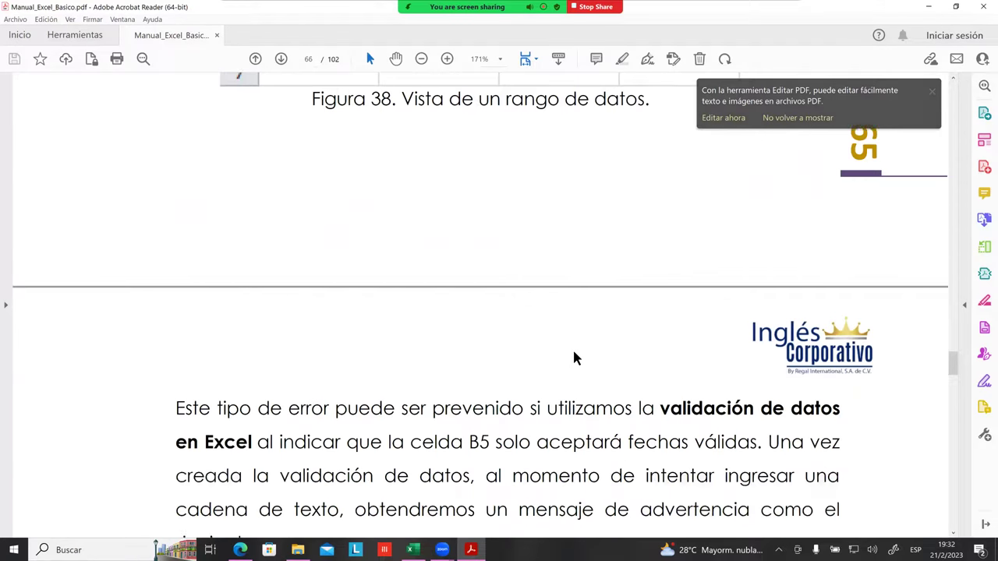
pyautogui.scroll(-12, 573, 357)
pyautogui.scroll(-2, 417, 285)
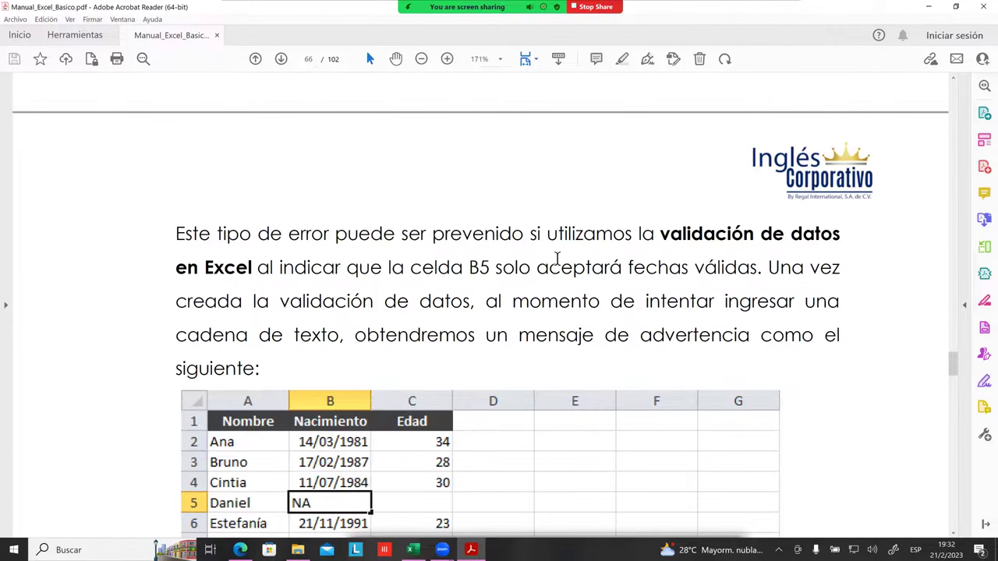
pyautogui.scroll(-2, 557, 265)
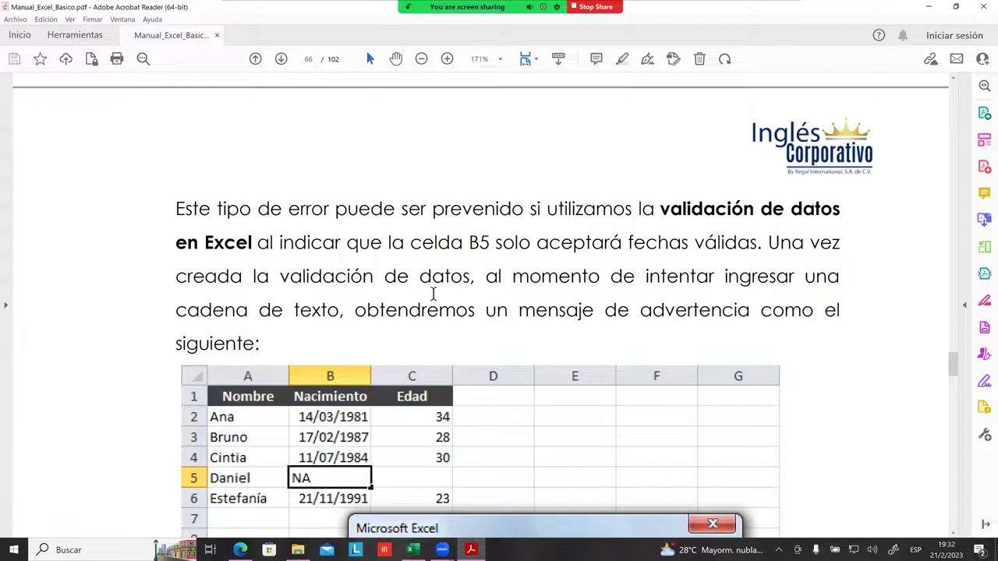
pyautogui.scroll(-1, 562, 290)
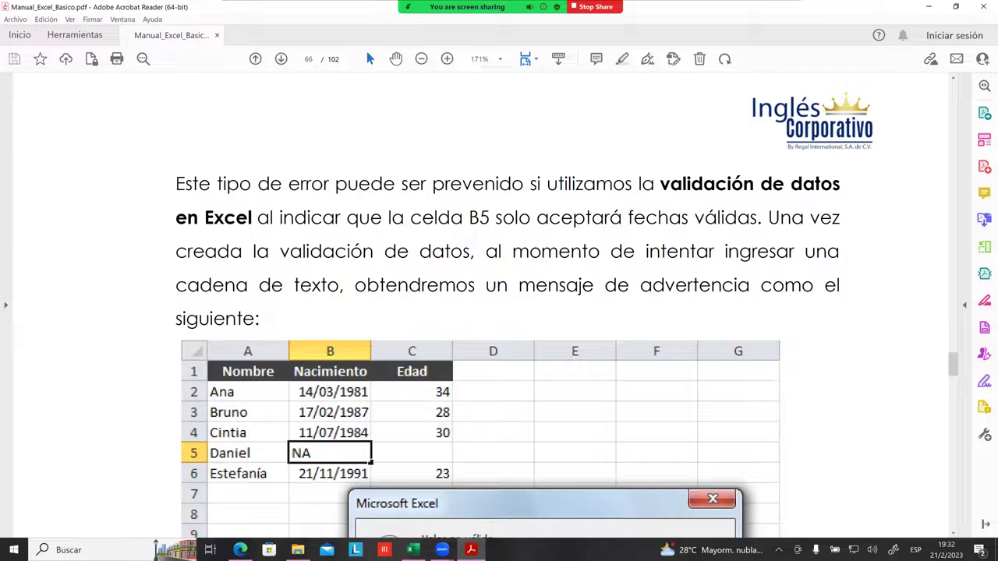
pyautogui.scroll(-2, 550, 312)
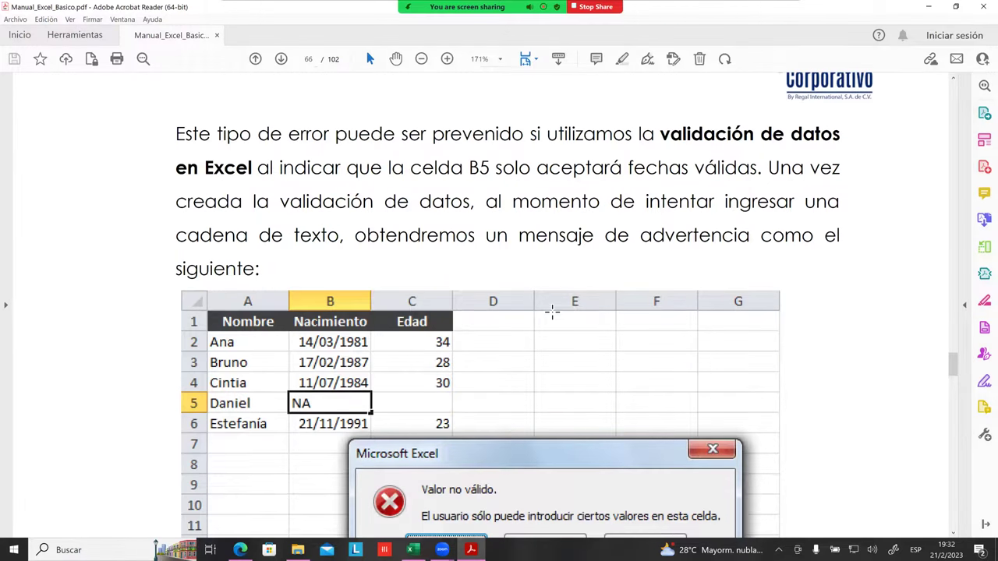
pyautogui.scroll(-1, 504, 318)
pyautogui.scroll(-2, 495, 314)
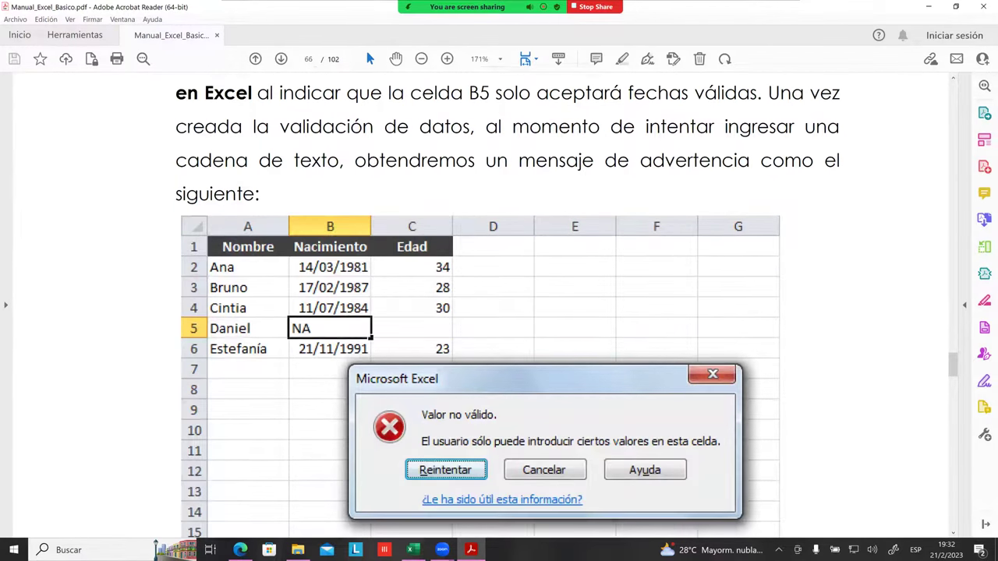
pyautogui.scroll(-1, 525, 347)
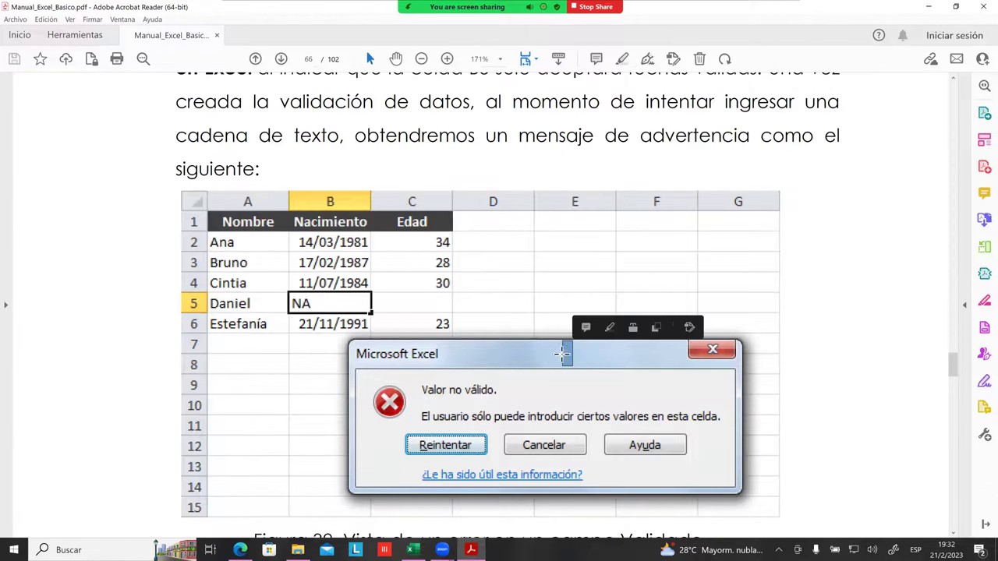
pyautogui.click(563, 354)
pyautogui.scroll(-1, 530, 324)
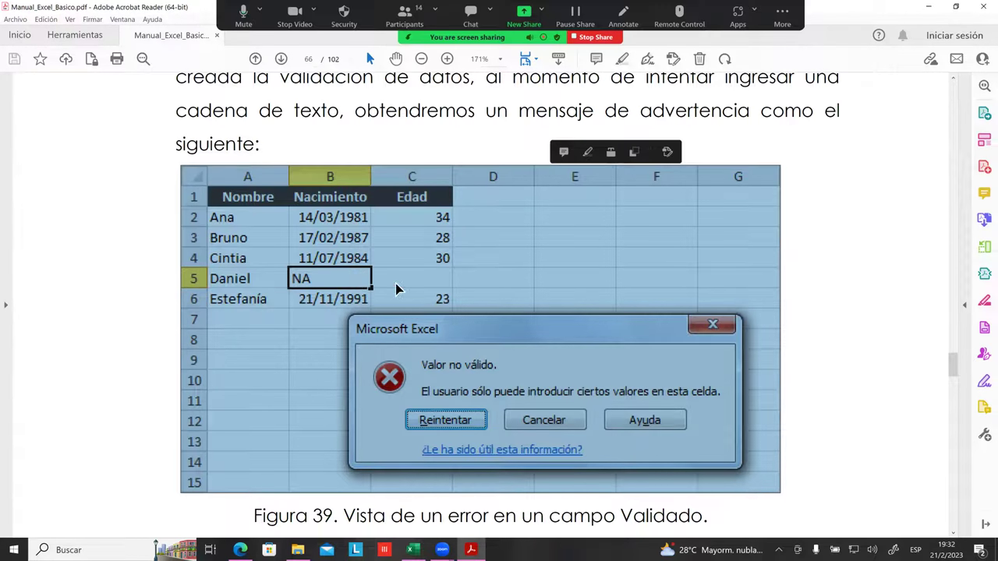
pyautogui.scroll(-1, 395, 283)
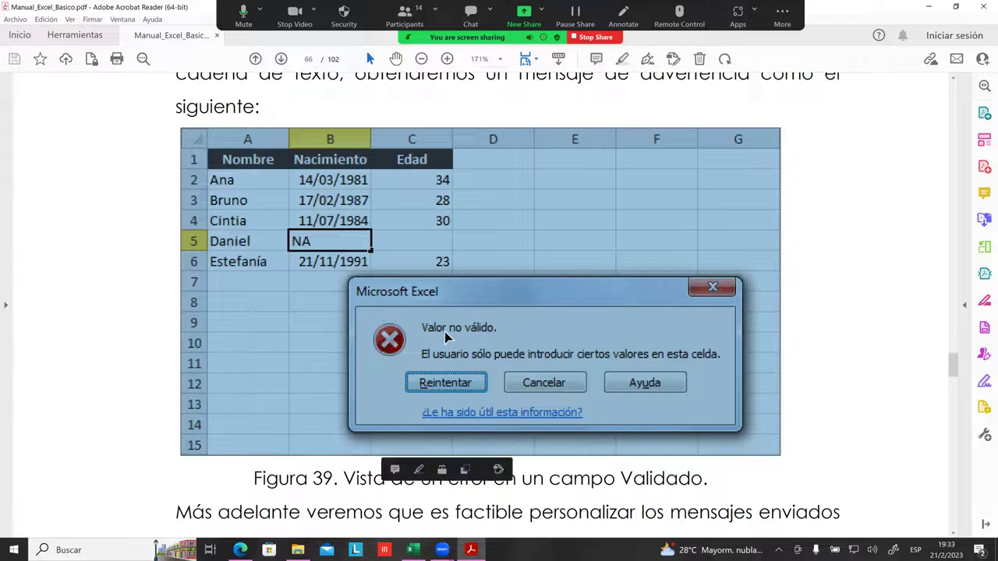
pyautogui.scroll(-1, 444, 322)
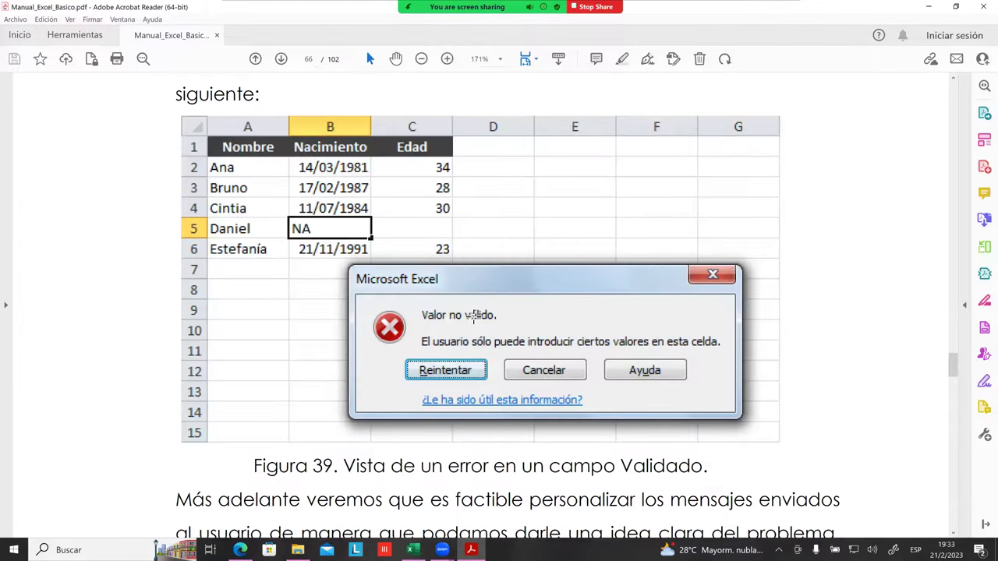
# Highlight the 'Valor no válido' message text in Figura 39.
pyautogui.moveTo(430, 312)
pyautogui.mouseDown()
pyautogui.moveTo(552, 346)
pyautogui.moveTo(733, 358)
pyautogui.mouseUp()
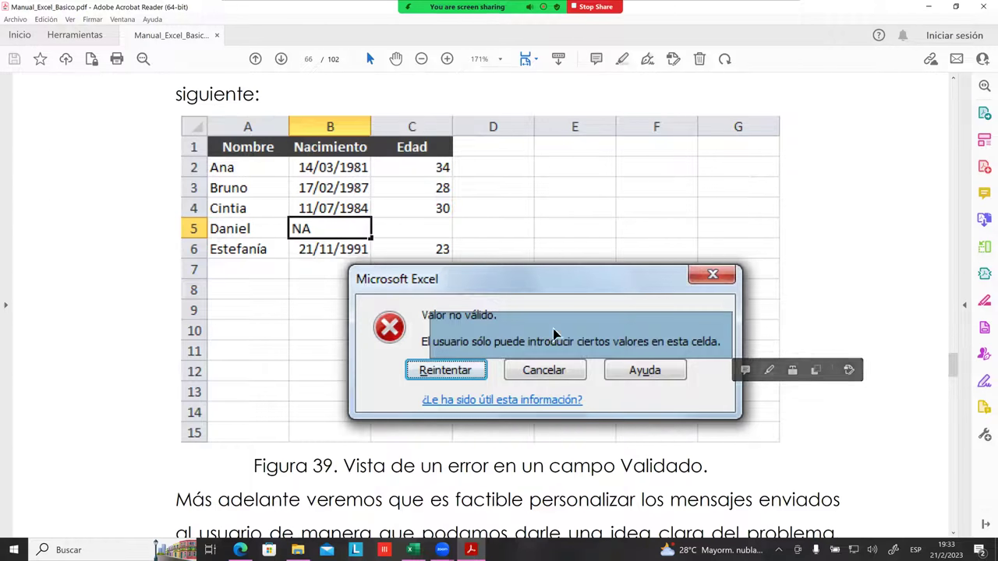
pyautogui.click(421, 354)
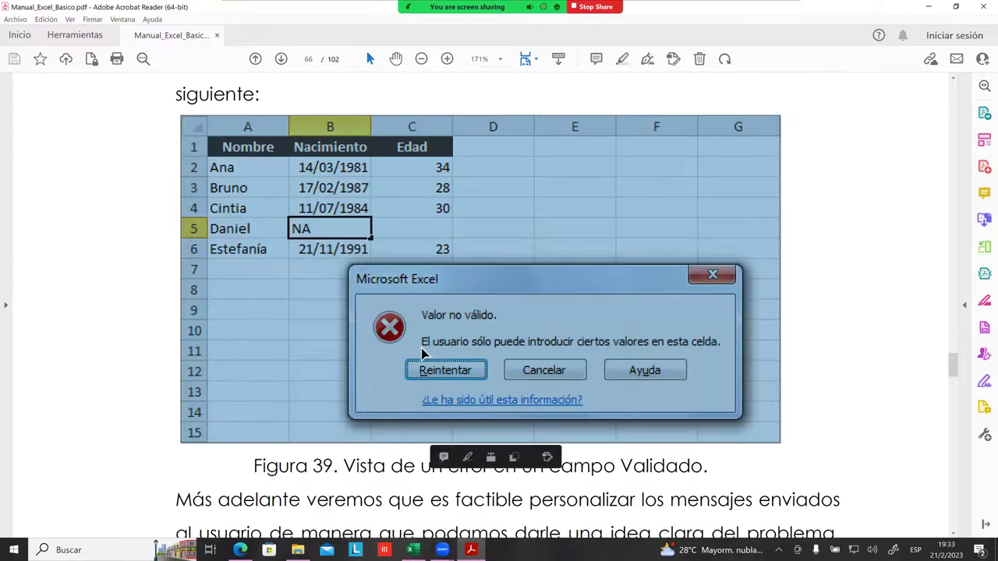
pyautogui.click(425, 362)
pyautogui.scroll(-1, 436, 331)
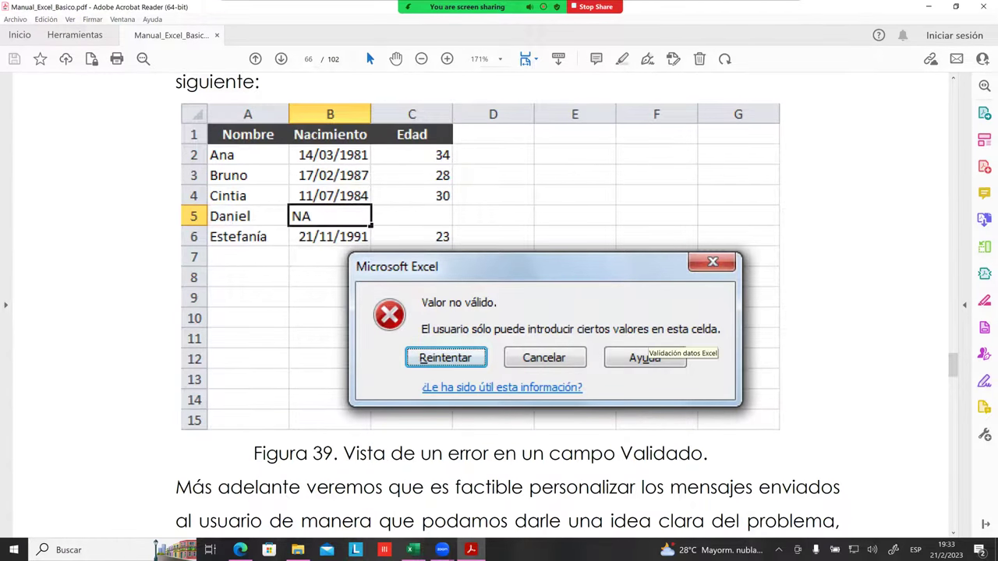
# Point at different parts of the Figura 39 error image.
pyautogui.click(662, 354)
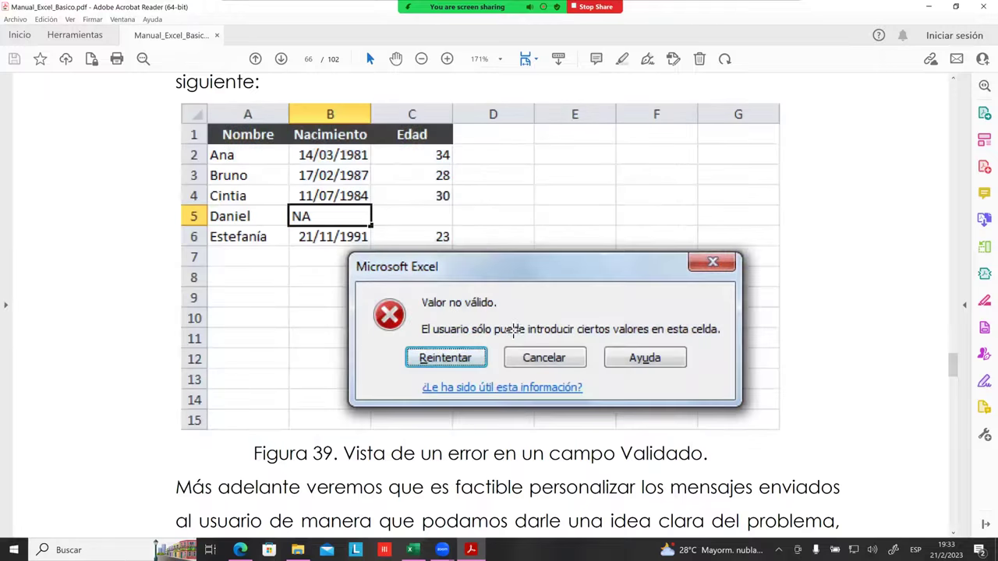
pyautogui.click(481, 315)
pyautogui.click(313, 218)
pyautogui.click(311, 249)
pyautogui.click(321, 227)
pyautogui.click(323, 194)
pyautogui.click(331, 178)
pyautogui.click(314, 158)
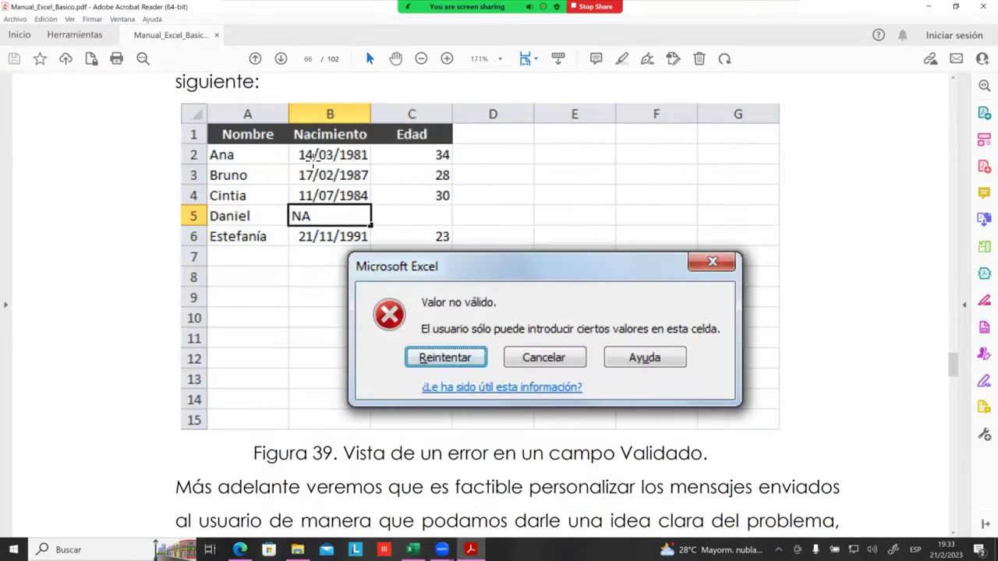
pyautogui.click(327, 156)
pyautogui.click(357, 160)
pyautogui.scroll(-1, 503, 325)
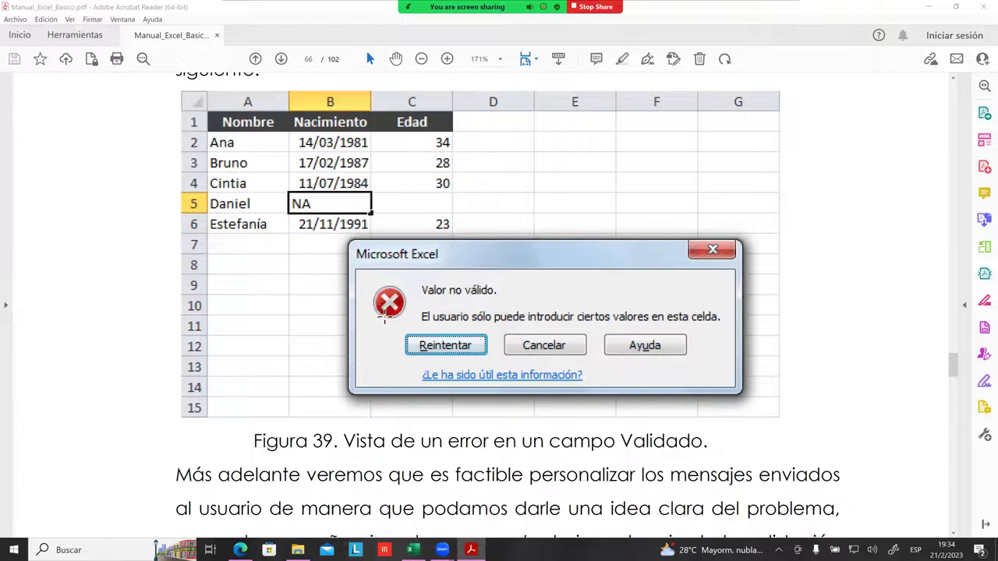
pyautogui.moveTo(648, 363); pyautogui.dragTo(715, 371)
pyautogui.moveTo(418, 316); pyautogui.dragTo(657, 318)
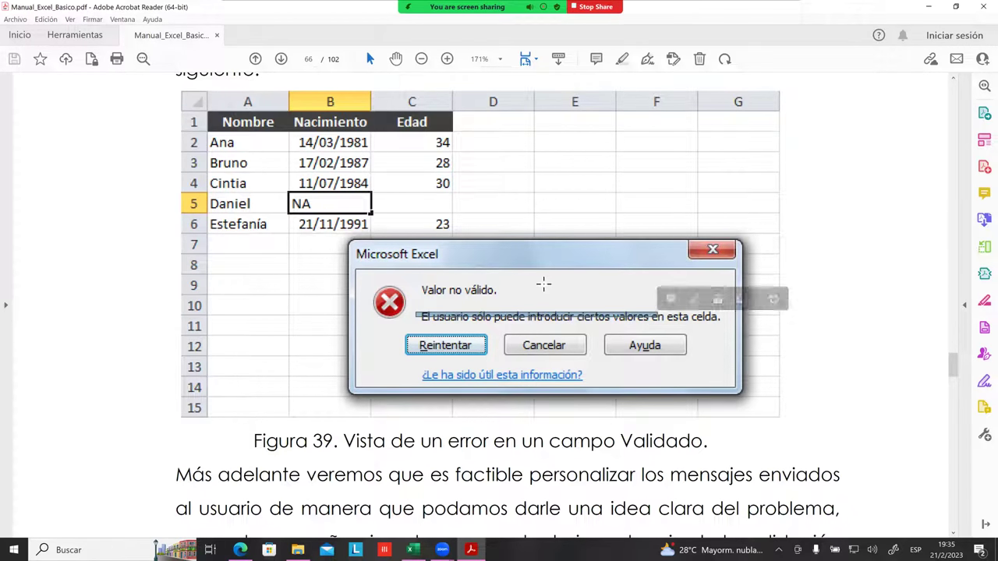
pyautogui.click(432, 323)
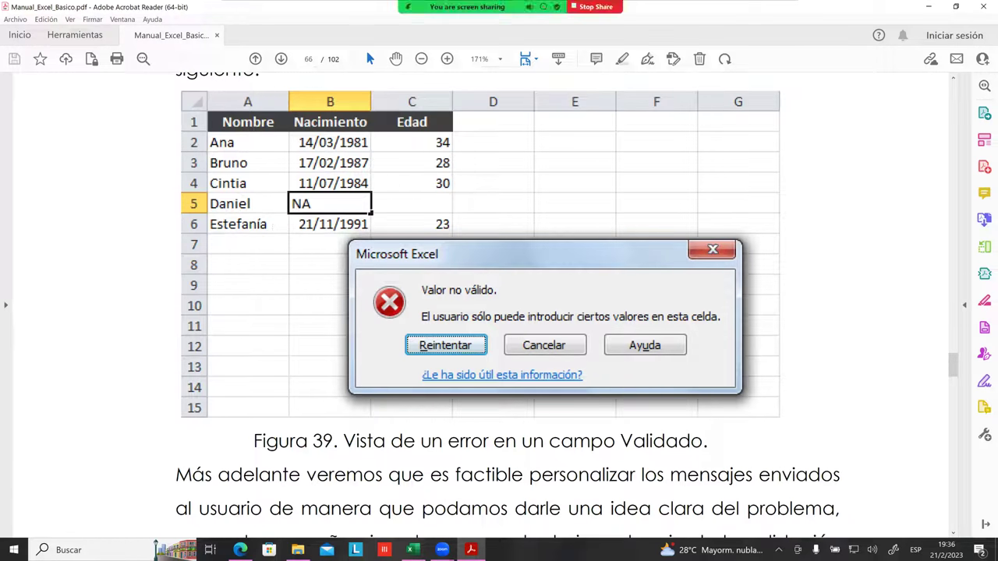
pyautogui.click(489, 287)
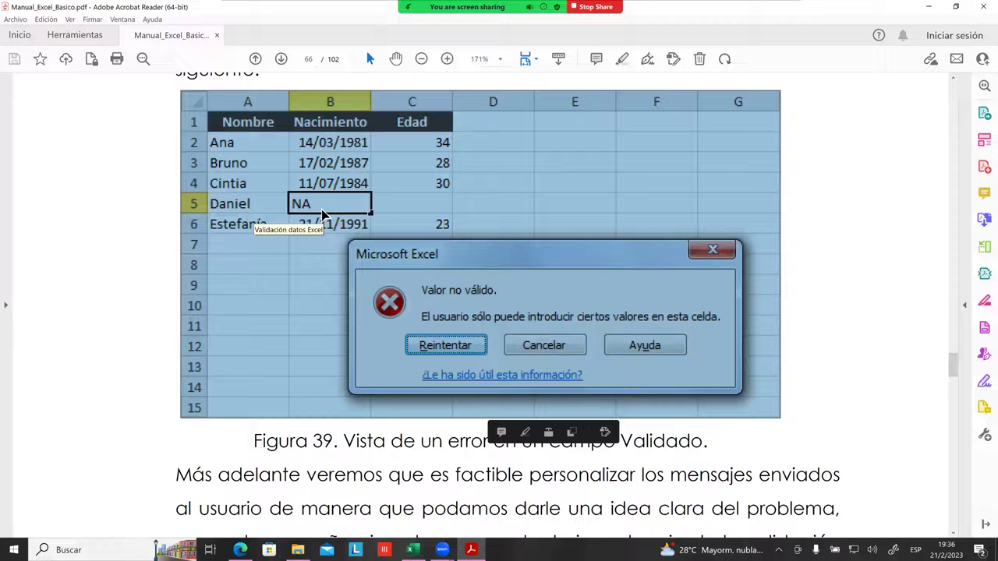
# Scroll past Figura 39 to the 'El comando Validación de datos en Excel' heading.
pyautogui.scroll(-2, 561, 296)
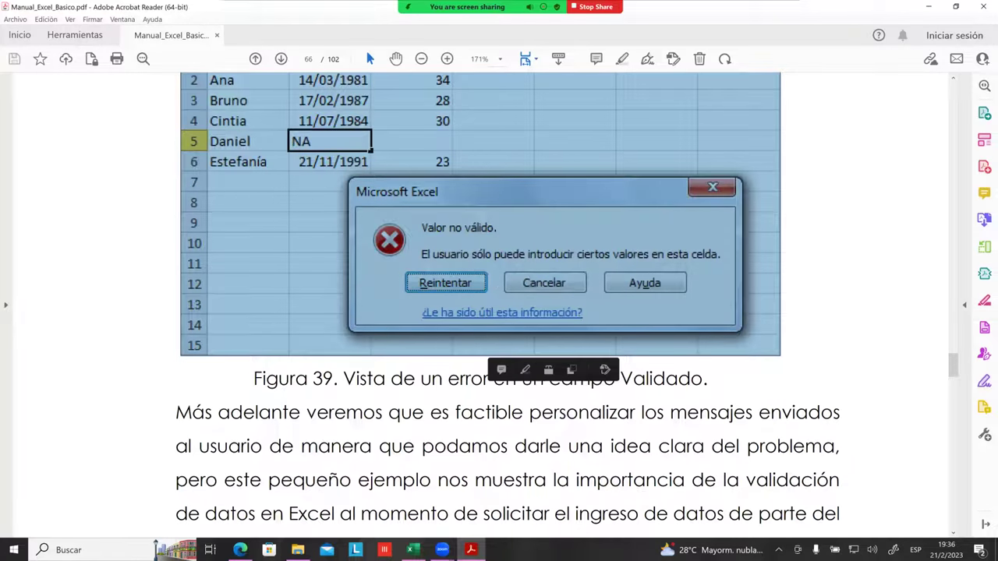
pyautogui.scroll(-1, 467, 250)
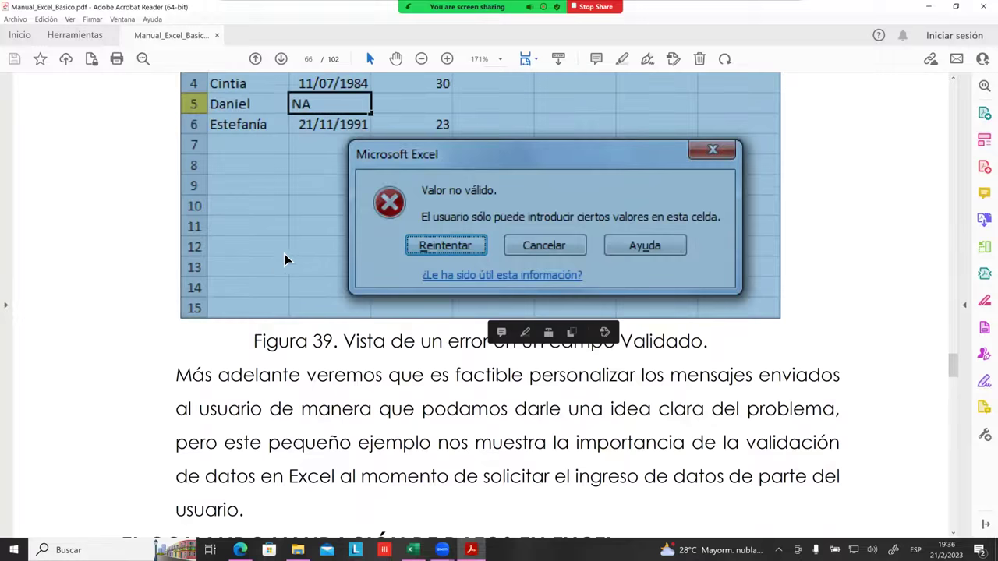
pyautogui.scroll(-1, 284, 259)
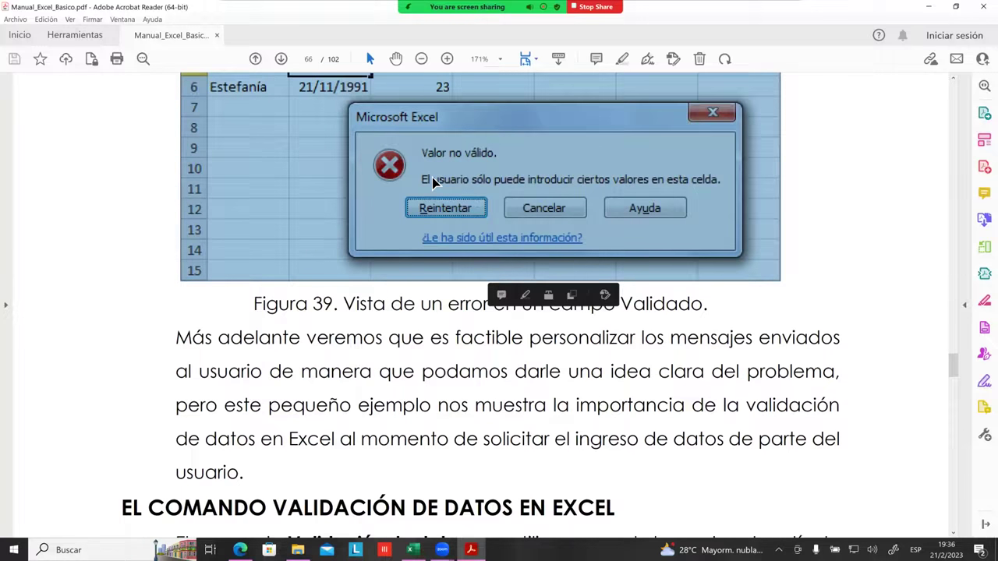
pyautogui.scroll(-1, 431, 177)
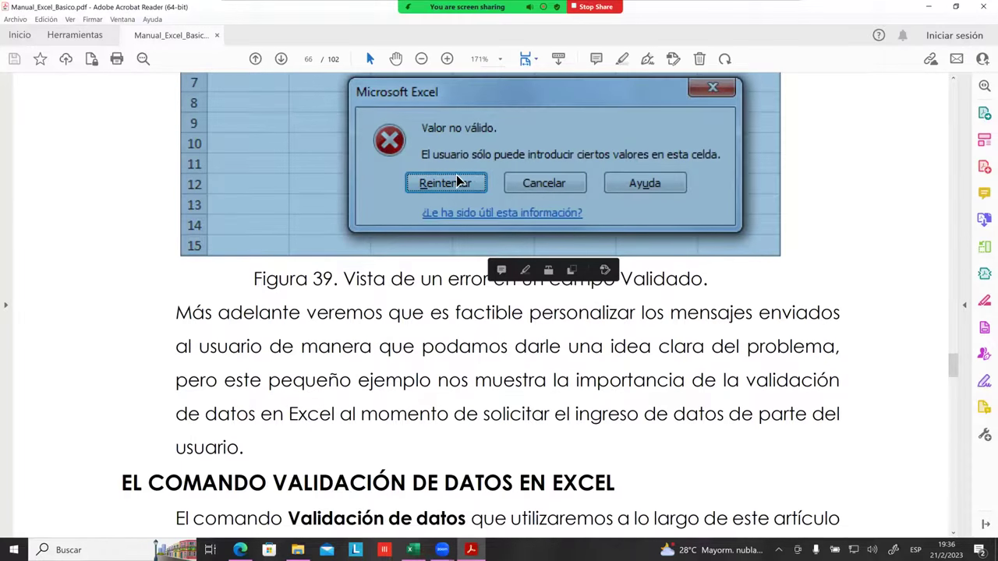
pyautogui.scroll(-1, 421, 230)
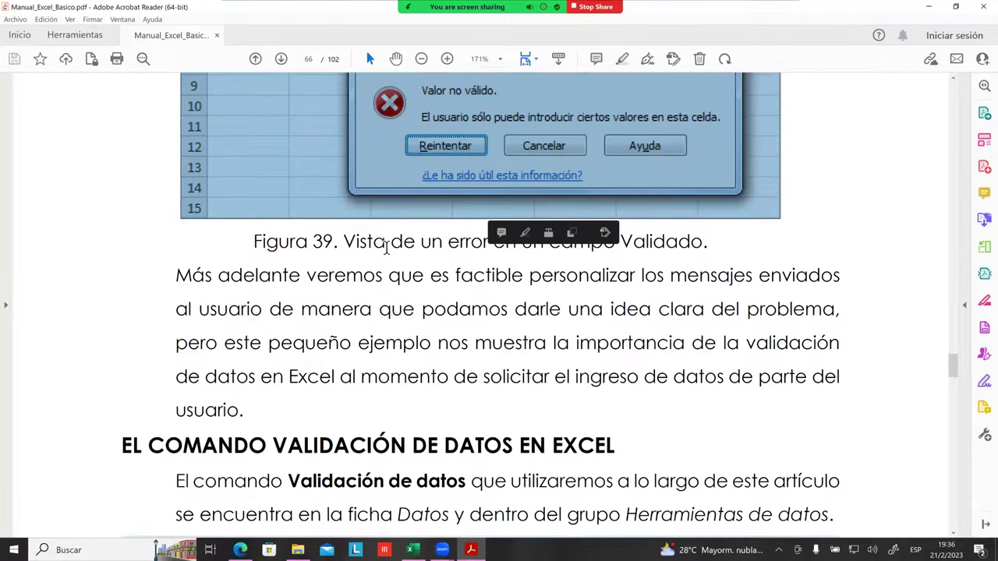
pyautogui.scroll(-1, 257, 287)
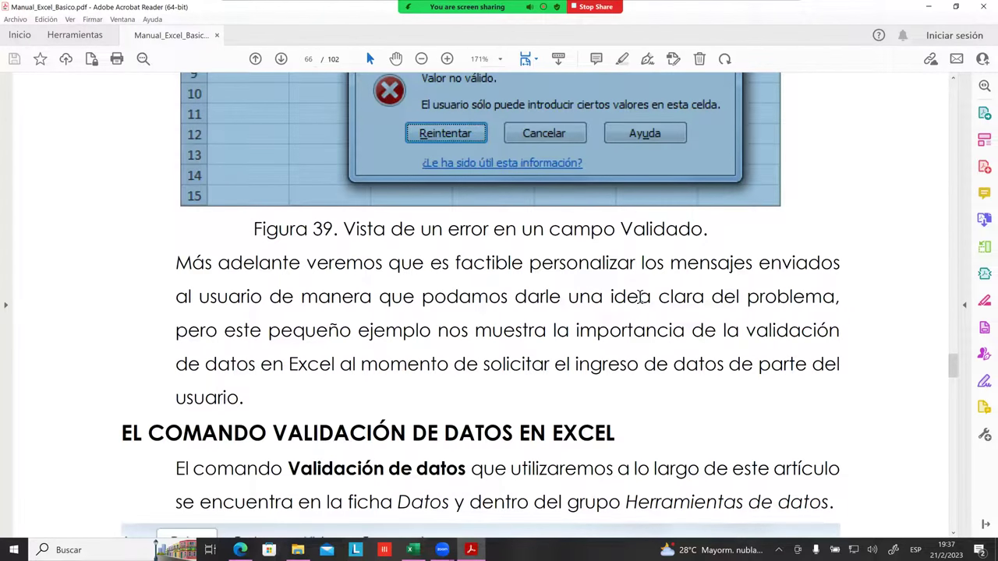
# Mark 'clara del problema,' and scroll back up to the error figure.
pyautogui.moveTo(658, 297)
pyautogui.mouseDown()
pyautogui.moveTo(840, 297)
pyautogui.moveTo(657, 297)
pyautogui.mouseUp()
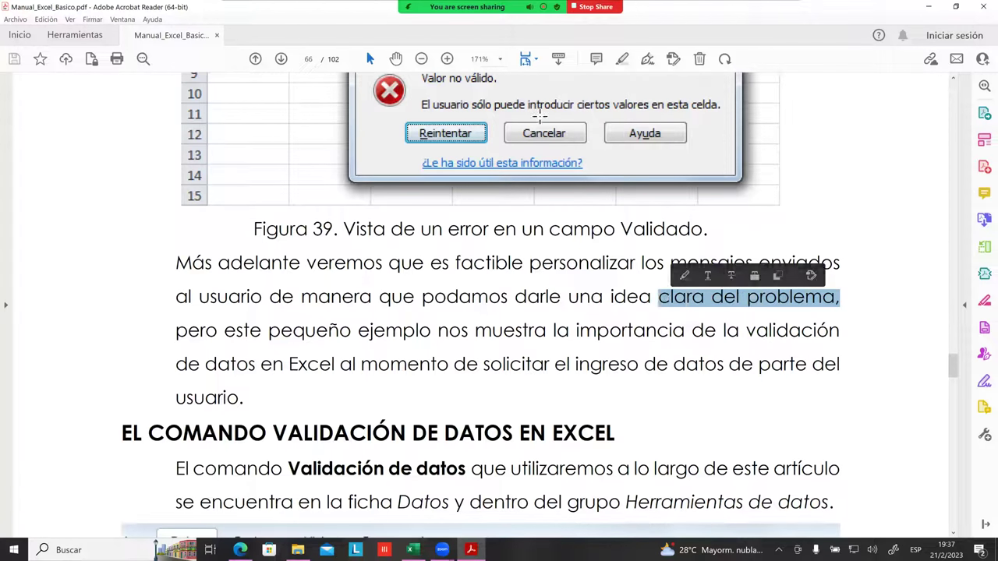
pyautogui.scroll(1, 485, 127)
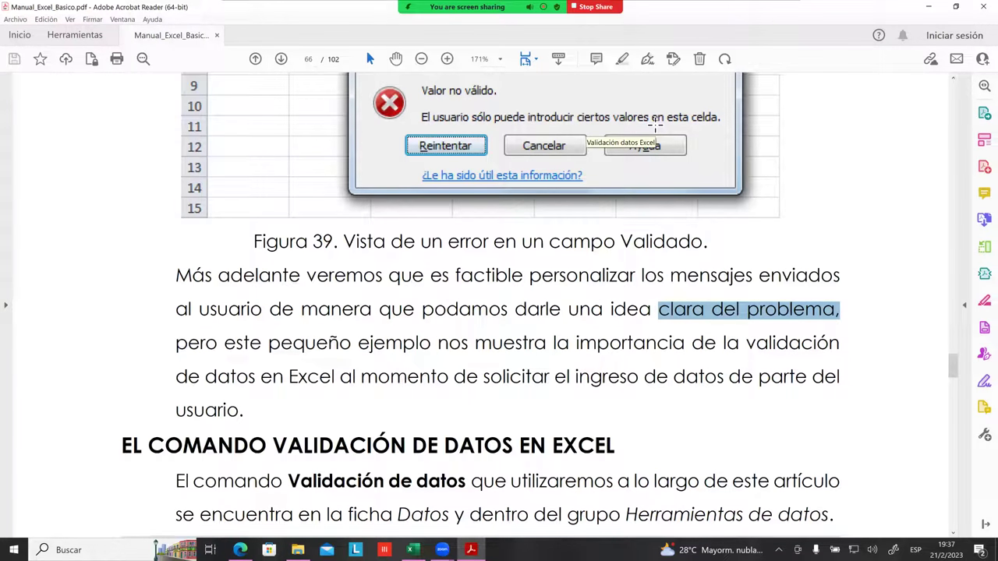
pyautogui.scroll(1, 554, 181)
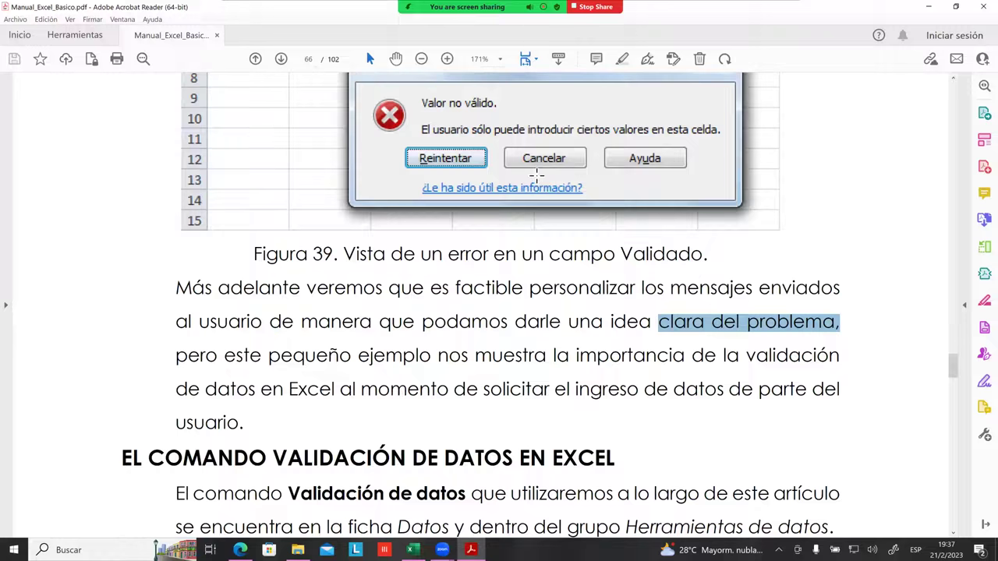
pyautogui.scroll(2, 557, 194)
pyautogui.scroll(1, 555, 197)
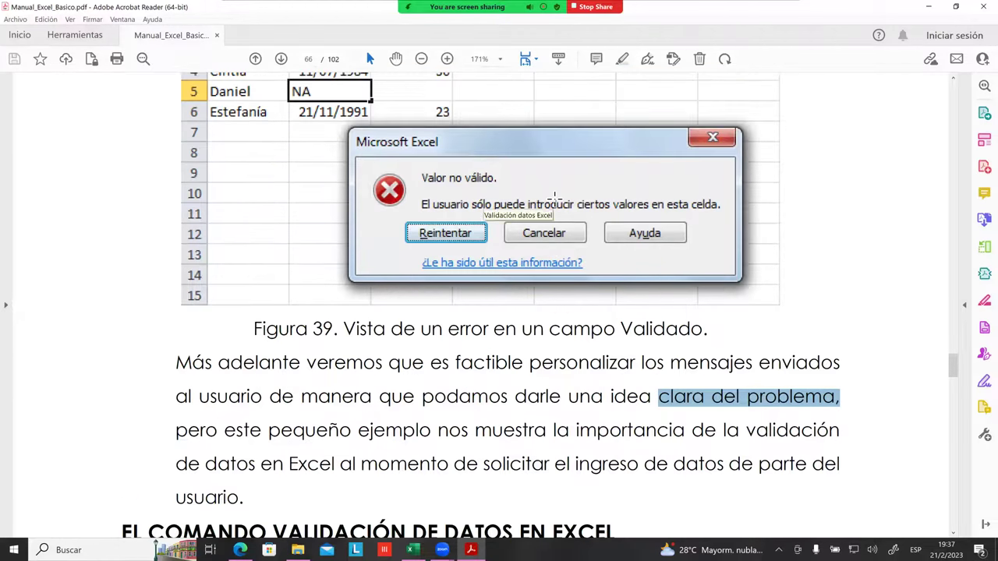
pyautogui.scroll(1, 553, 200)
pyautogui.scroll(1, 554, 199)
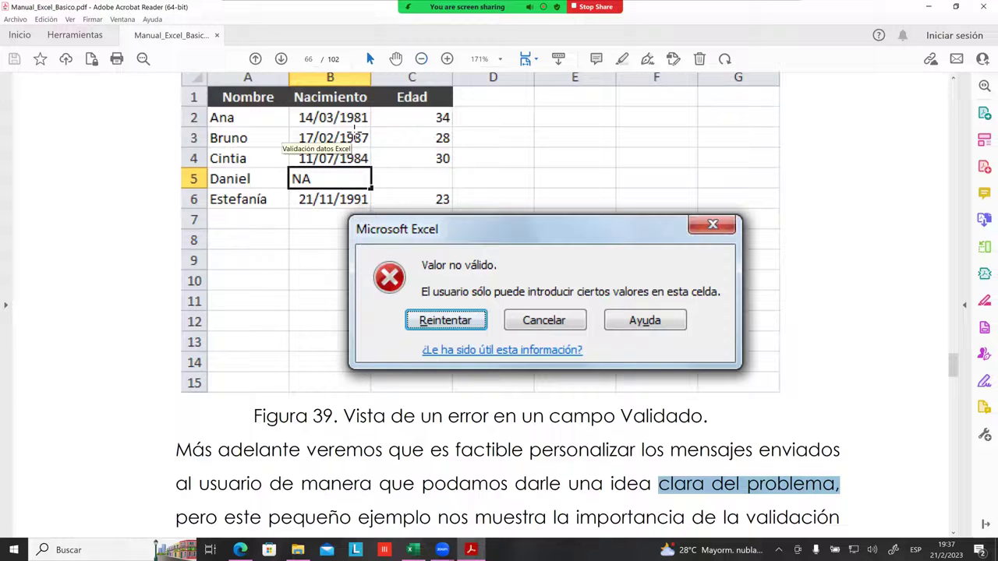
# Scroll down to the image of Validación de datos in the Datos tab's Herramientas de datos group.
pyautogui.scroll(-3, 372, 243)
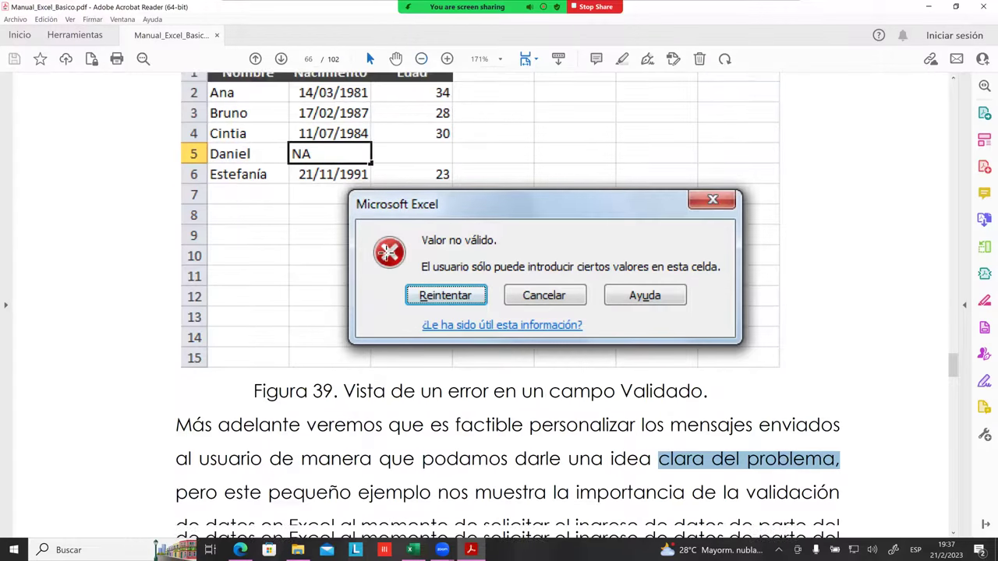
pyautogui.scroll(-1, 540, 341)
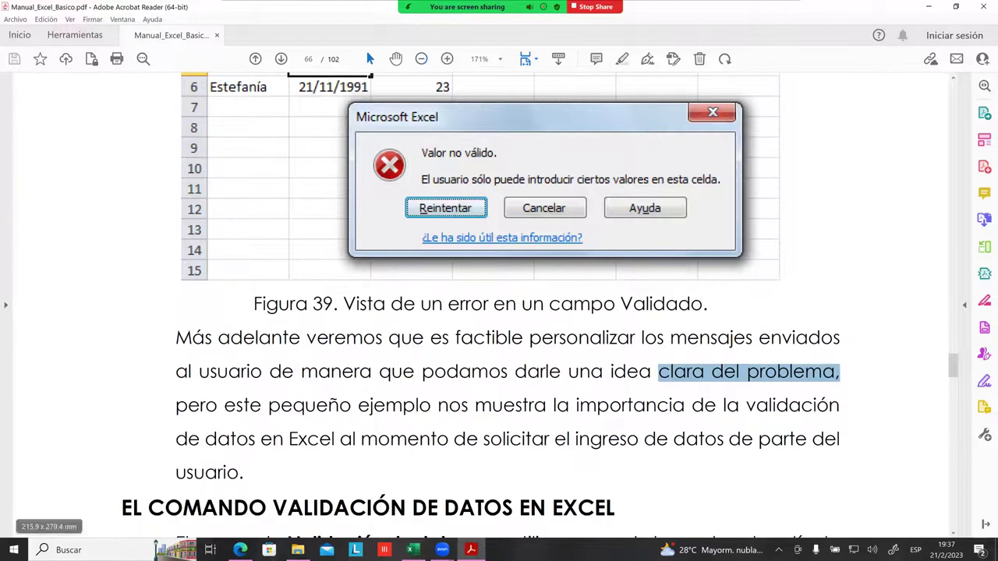
pyautogui.scroll(-1, 481, 306)
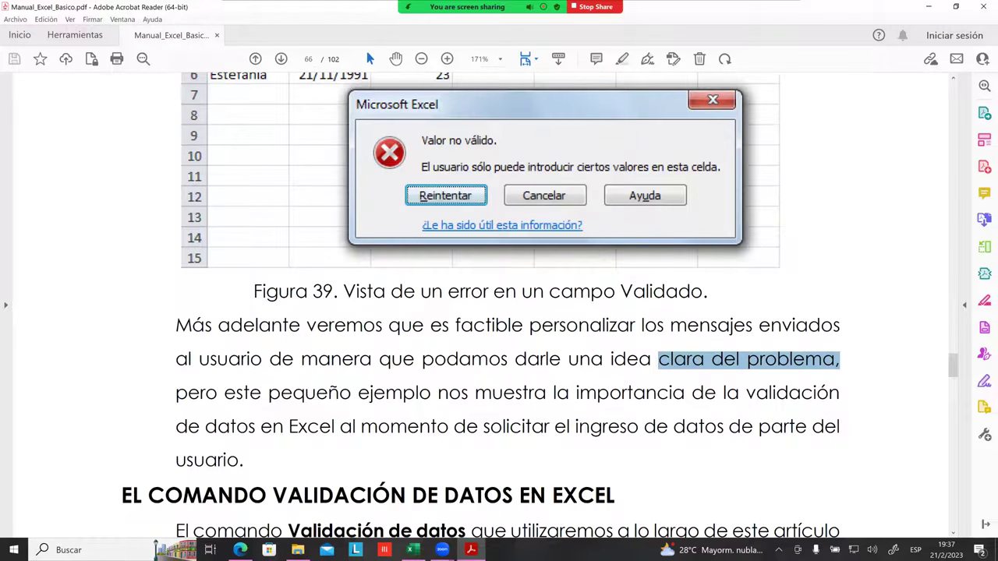
pyautogui.scroll(-1, 481, 306)
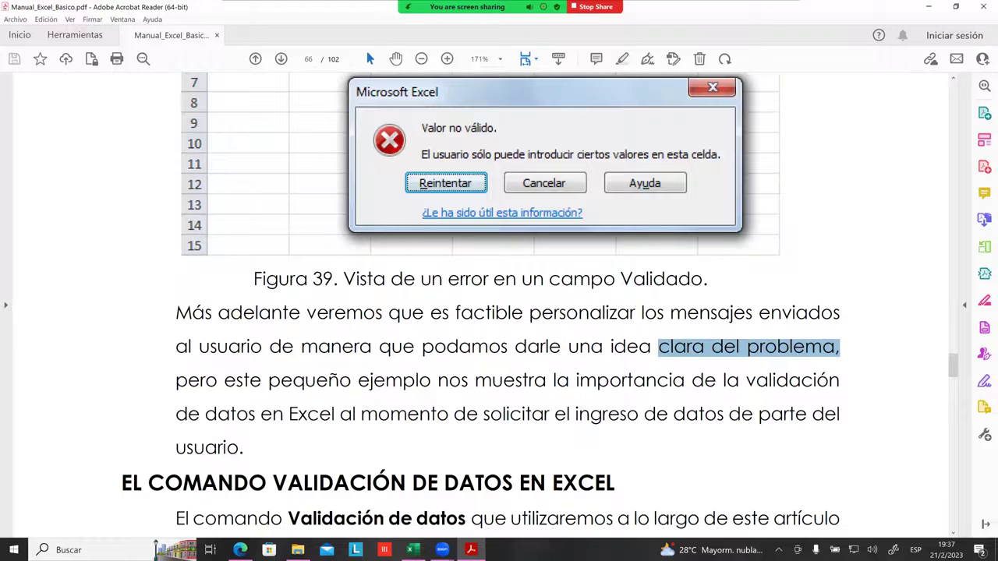
pyautogui.scroll(-1, 481, 305)
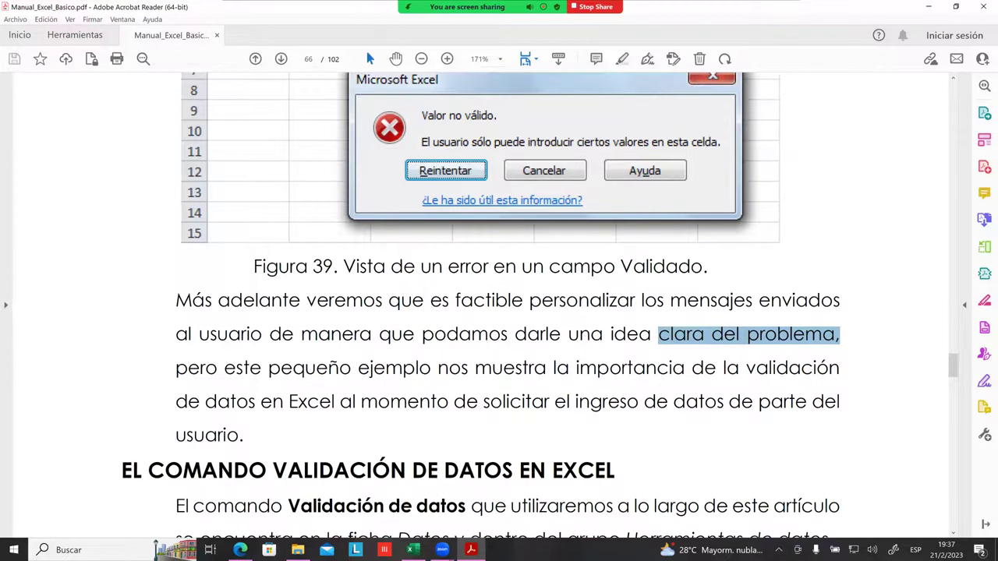
pyautogui.scroll(-1, 481, 305)
pyautogui.scroll(-5, 481, 305)
pyautogui.scroll(-5, 481, 306)
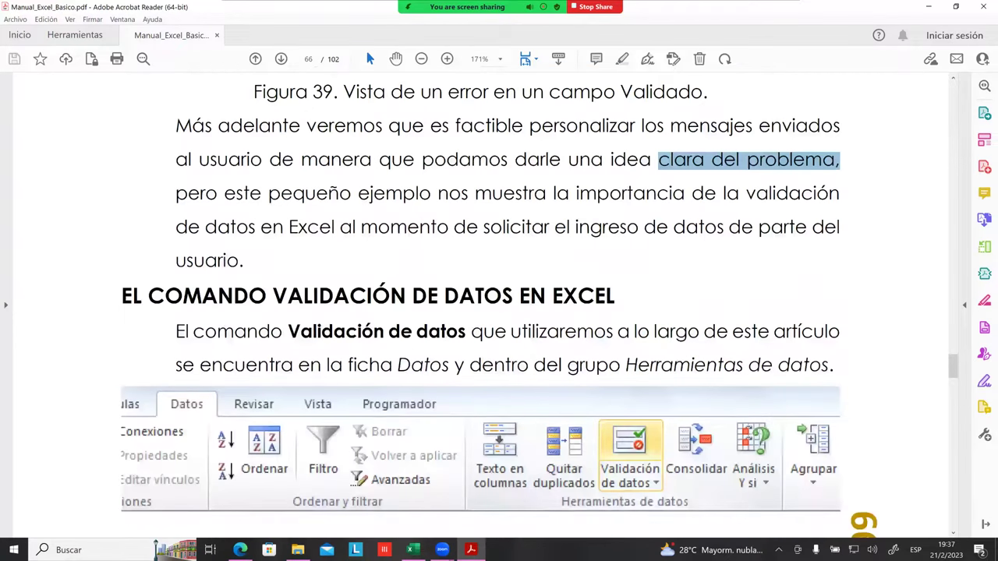
# Scroll to Figura 40 on page 67, then return to the Libro1 Excel workbook.
pyautogui.scroll(-2, 374, 343)
pyautogui.scroll(-2, 378, 335)
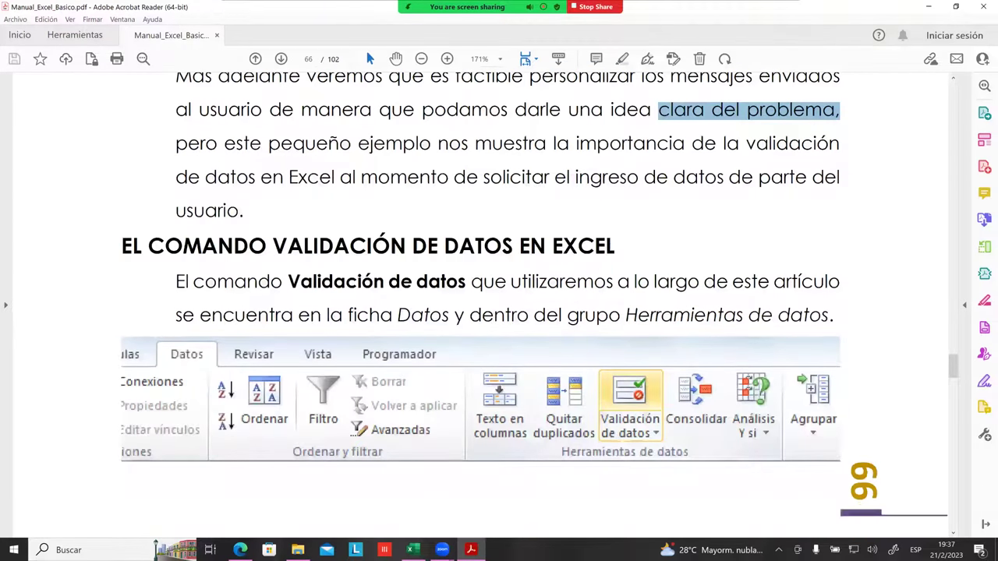
pyautogui.scroll(-1, 283, 251)
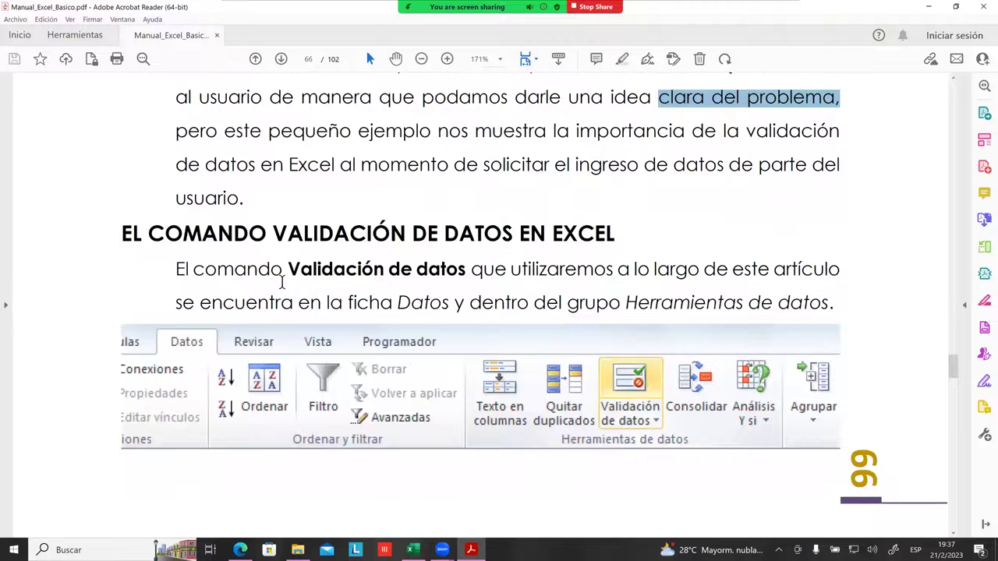
pyautogui.scroll(-2, 382, 285)
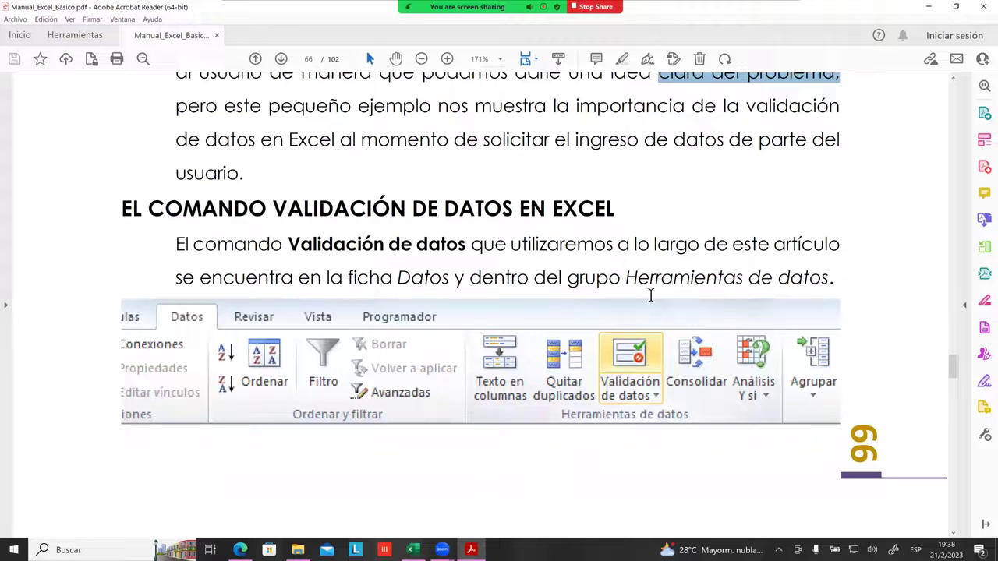
pyautogui.scroll(-2, 498, 296)
pyautogui.scroll(-3, 498, 296)
pyautogui.scroll(-4, 499, 297)
pyautogui.scroll(-3, 499, 297)
pyautogui.scroll(-2, 499, 312)
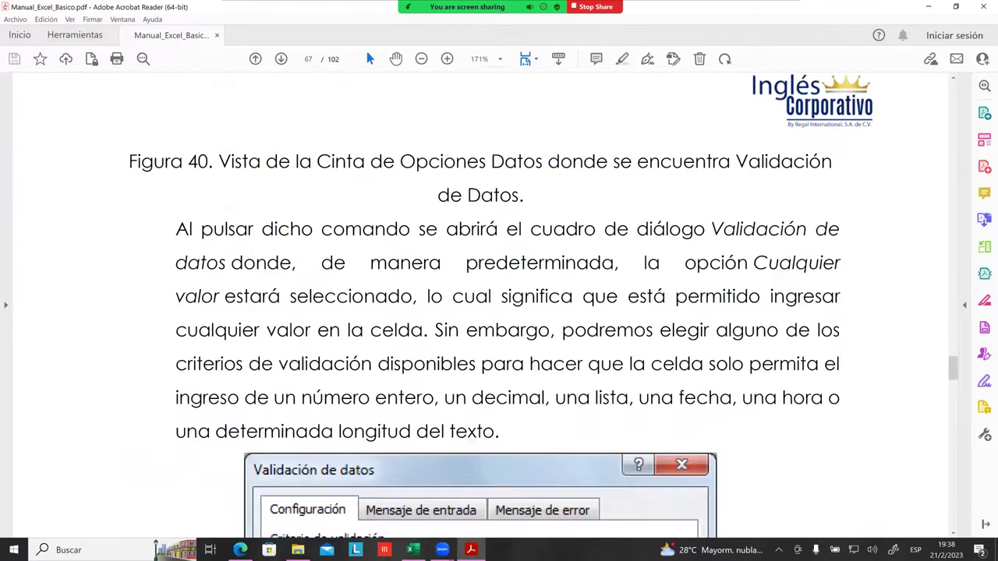
pyautogui.scroll(-1, 499, 312)
pyautogui.click(413, 550)
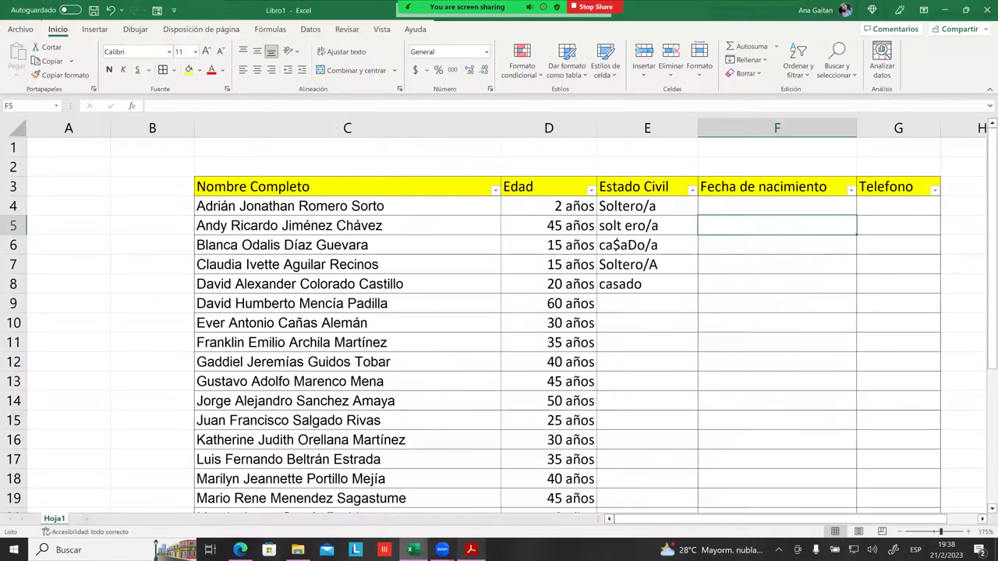
# Select the empty cell C1 above the table and switch to the Datos ribbon.
pyautogui.click(491, 191)
pyautogui.press('Down')
pyautogui.press('Down')
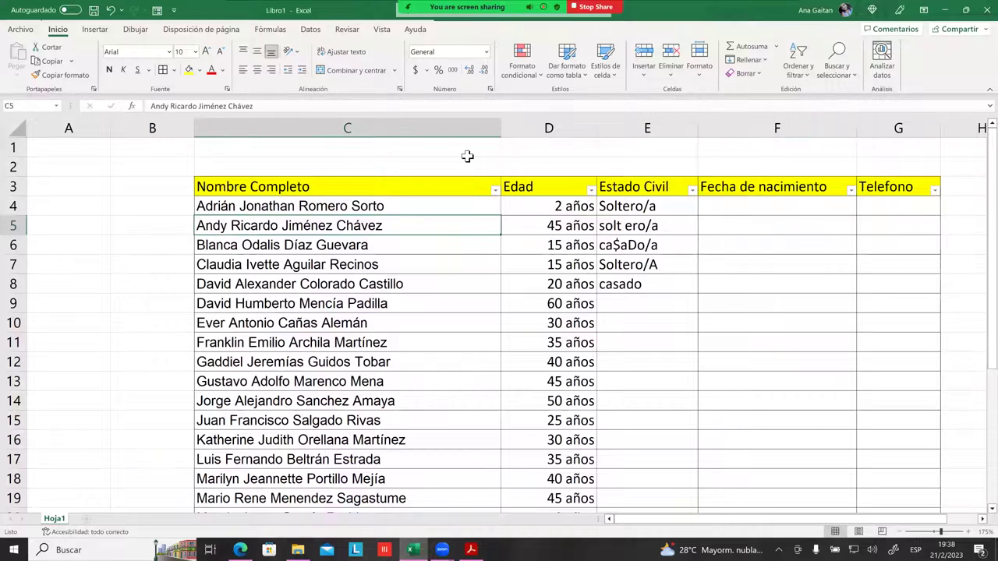
pyautogui.click(467, 153)
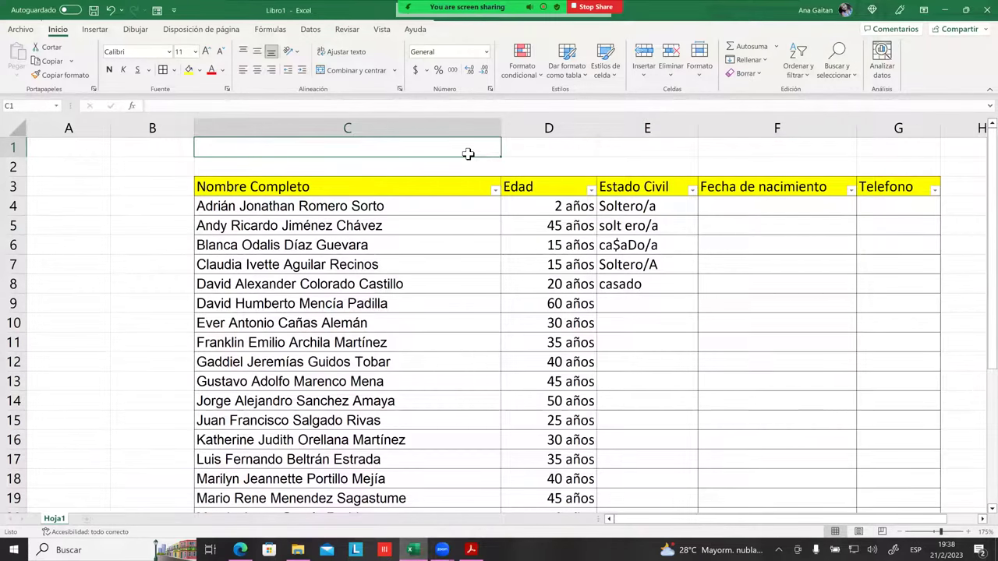
pyautogui.click(310, 31)
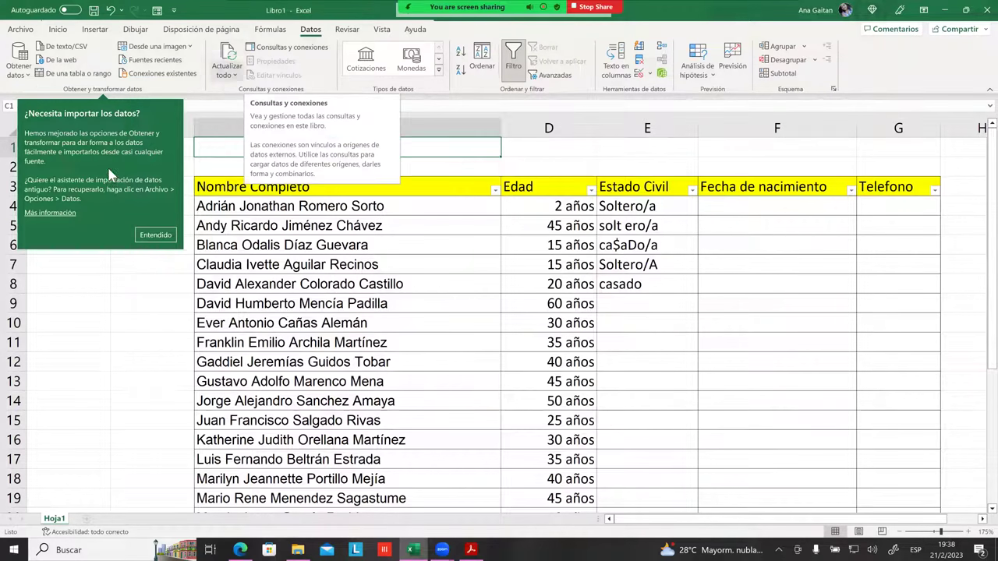
pyautogui.click(153, 234)
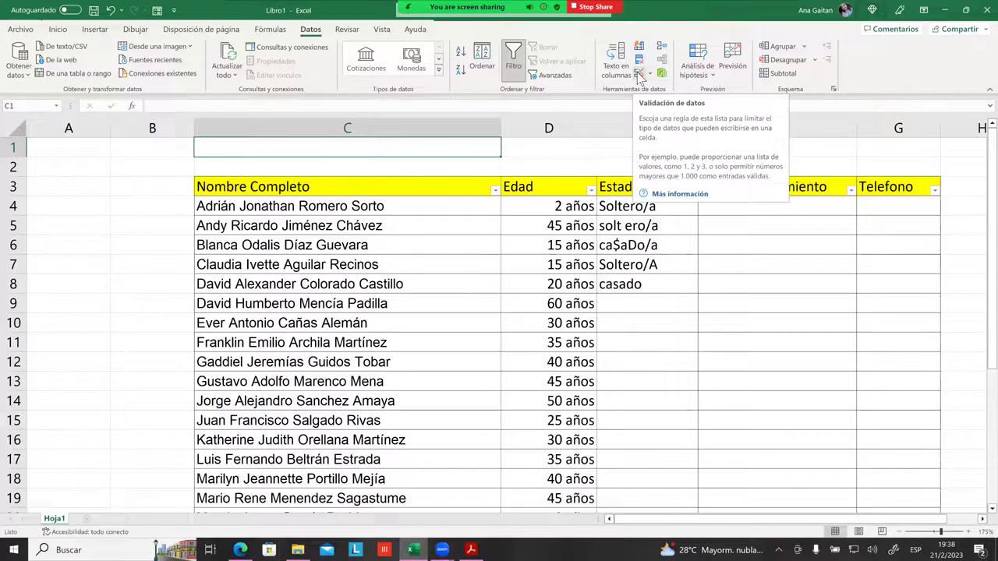
# Open Validación de datos for C1 and browse its criteria and message tabs.
pyautogui.click(647, 74)
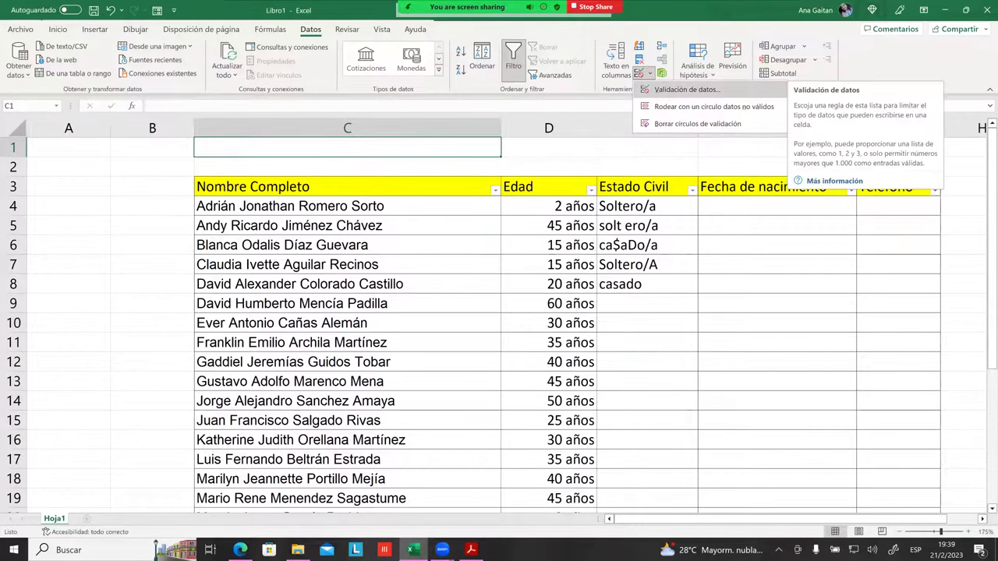
pyautogui.click(686, 89)
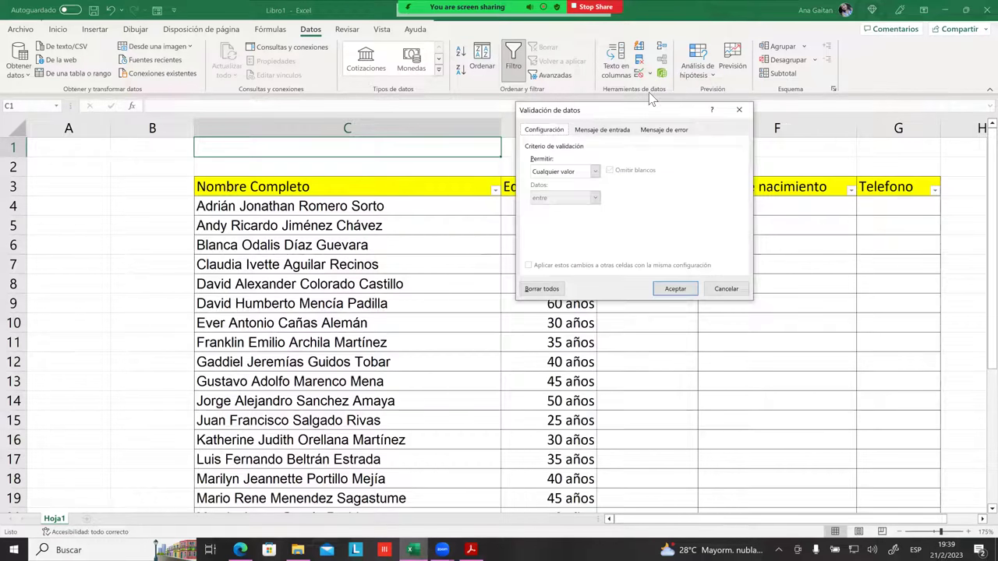
pyautogui.moveTo(648, 108); pyautogui.dragTo(645, 96)
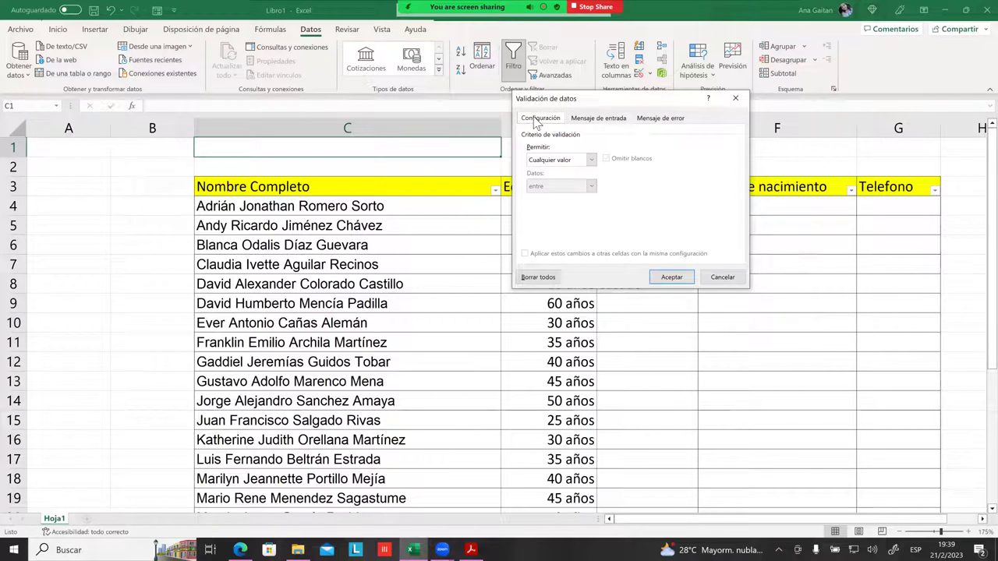
pyautogui.click(598, 117)
pyautogui.click(655, 118)
pyautogui.click(577, 120)
pyautogui.click(555, 119)
pyautogui.click(598, 119)
pyautogui.click(558, 121)
pyautogui.click(598, 119)
pyautogui.click(655, 118)
pyautogui.click(558, 121)
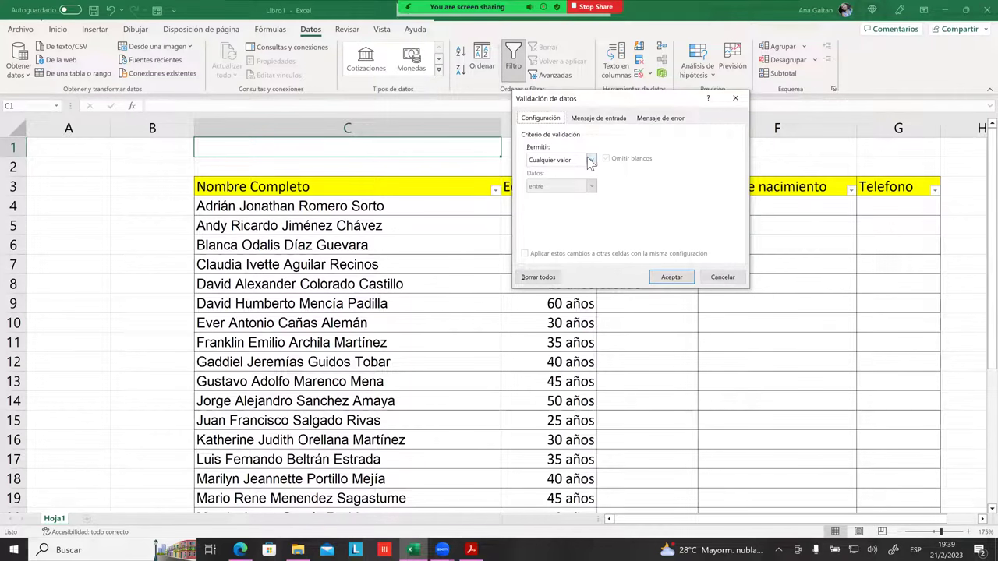
# Review the allowed value types, leaving the criterion at Cualquier valor.
pyautogui.click(590, 161)
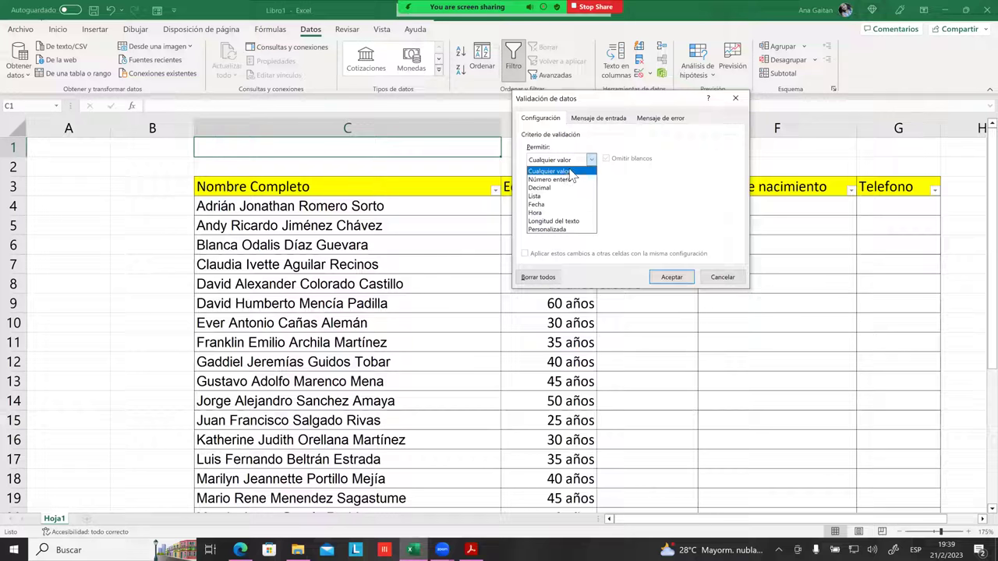
pyautogui.click(572, 164)
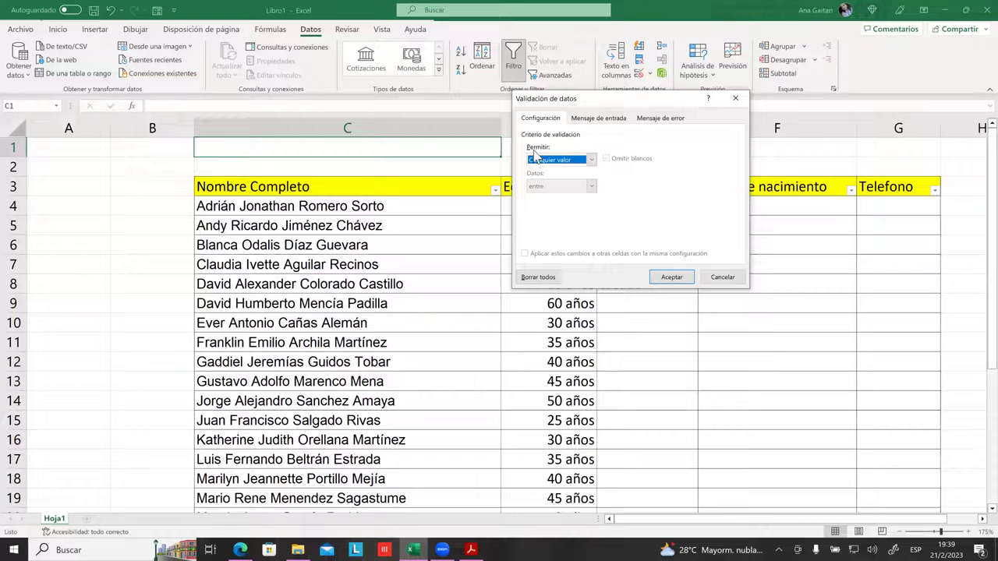
pyautogui.click(594, 160)
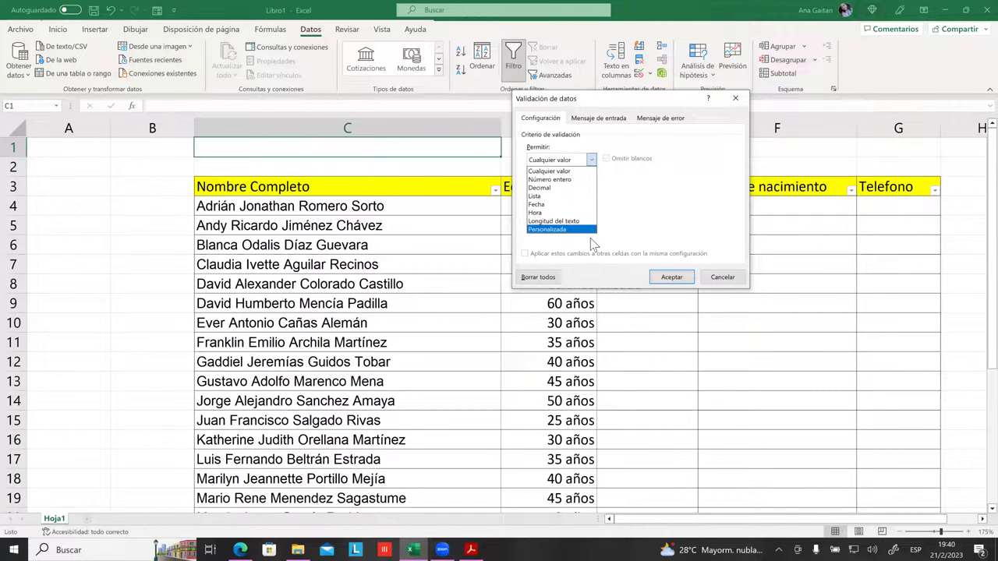
pyautogui.click(631, 196)
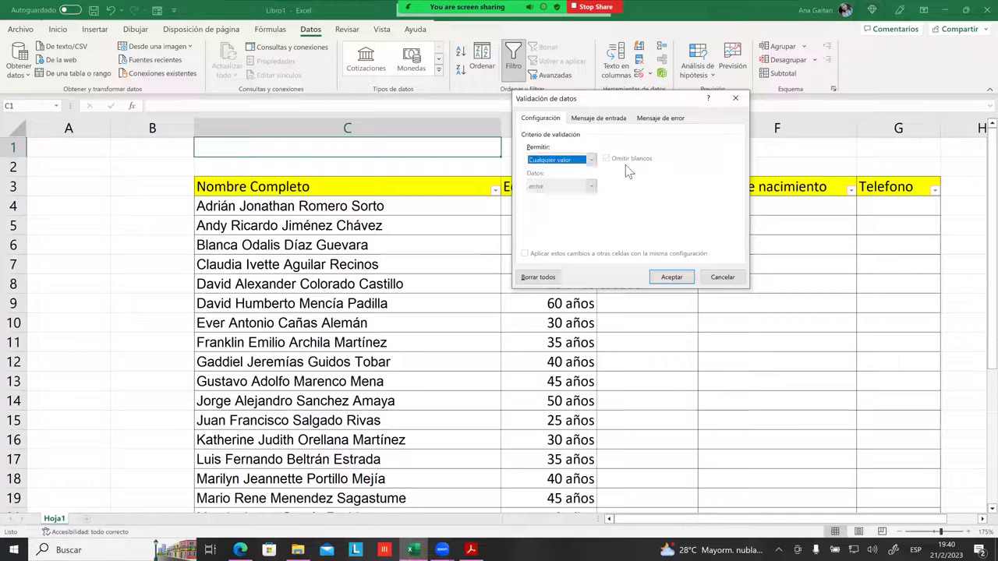
# Give C1 an input message titled 'Nota' reading 'Favor digitar numero telefonico sin guiones'.
pyautogui.click(585, 124)
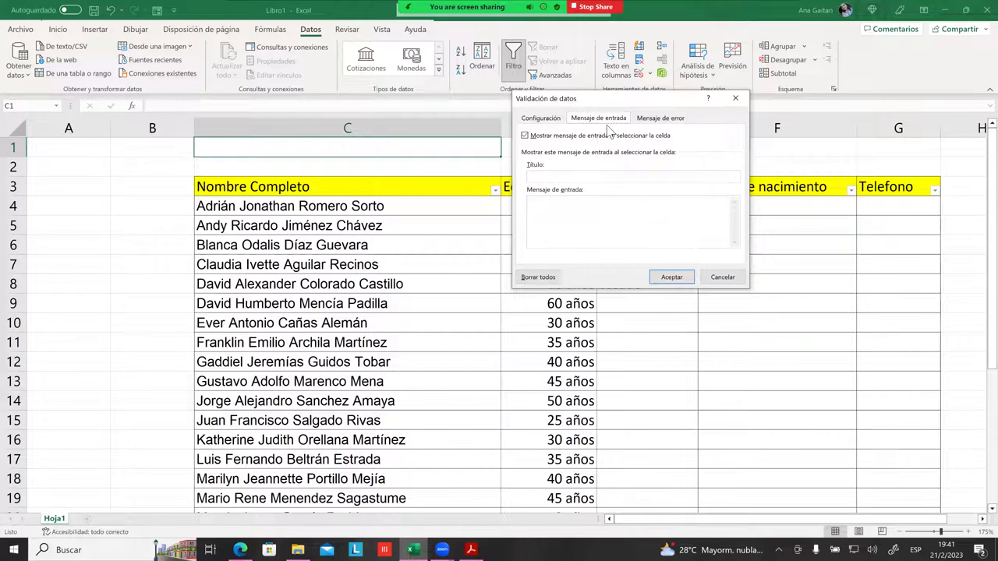
pyautogui.click(549, 178)
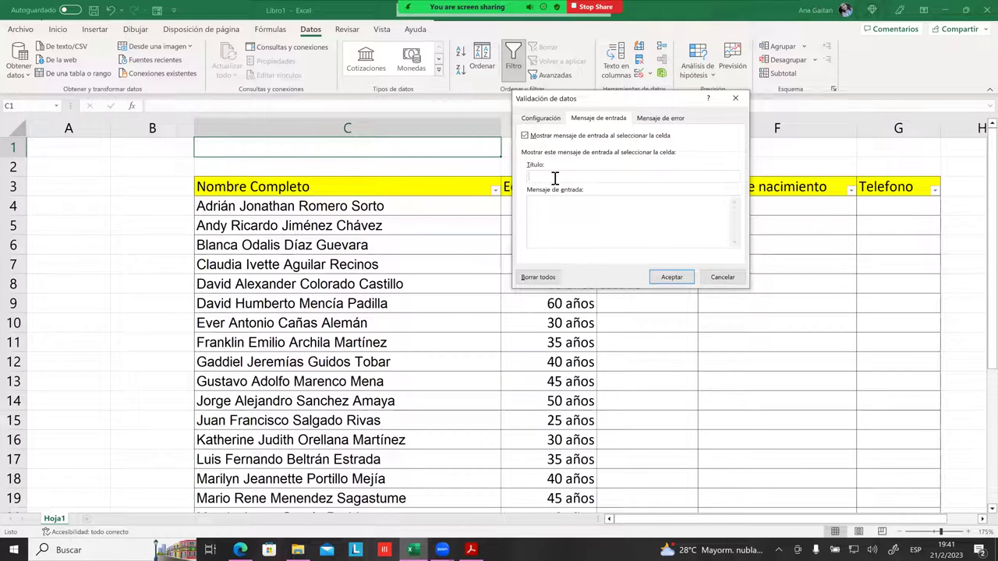
pyautogui.write('N')
pyautogui.write('ota')
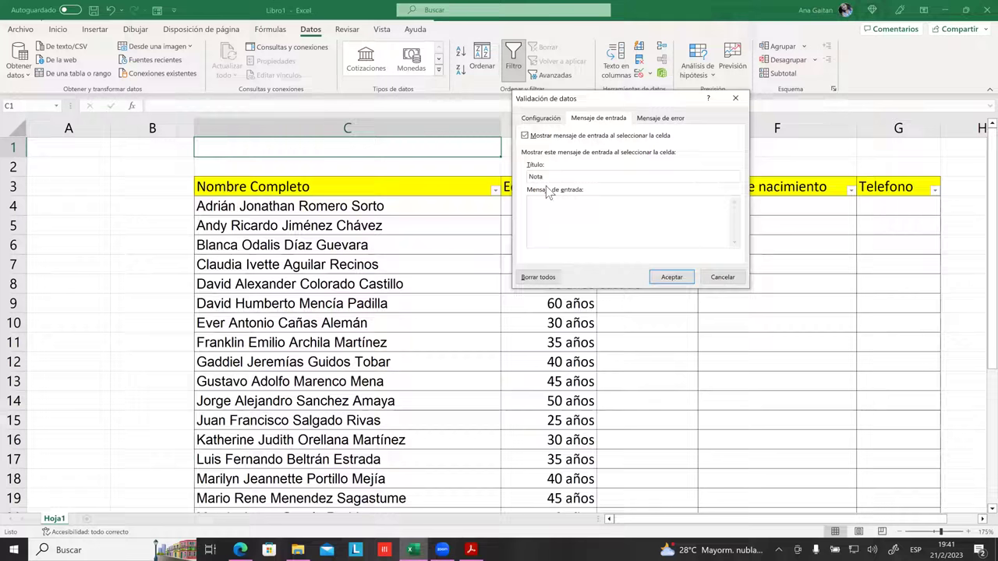
pyautogui.click(558, 201)
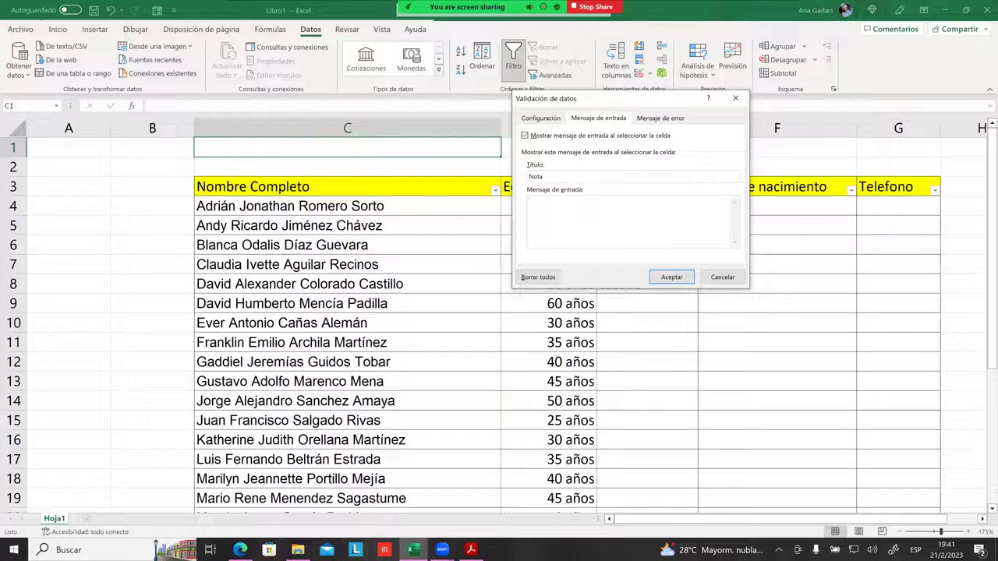
pyautogui.write('Favor ')
pyautogui.write('d')
pyautogui.write('gitar numero telefonico so')
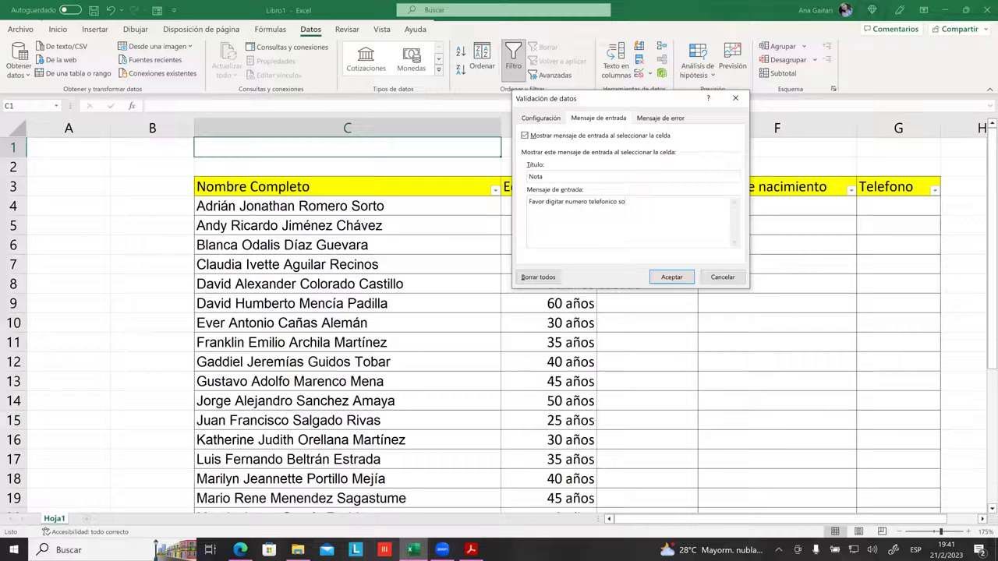
pyautogui.press('BackSpace')
pyautogui.write('in guiones')
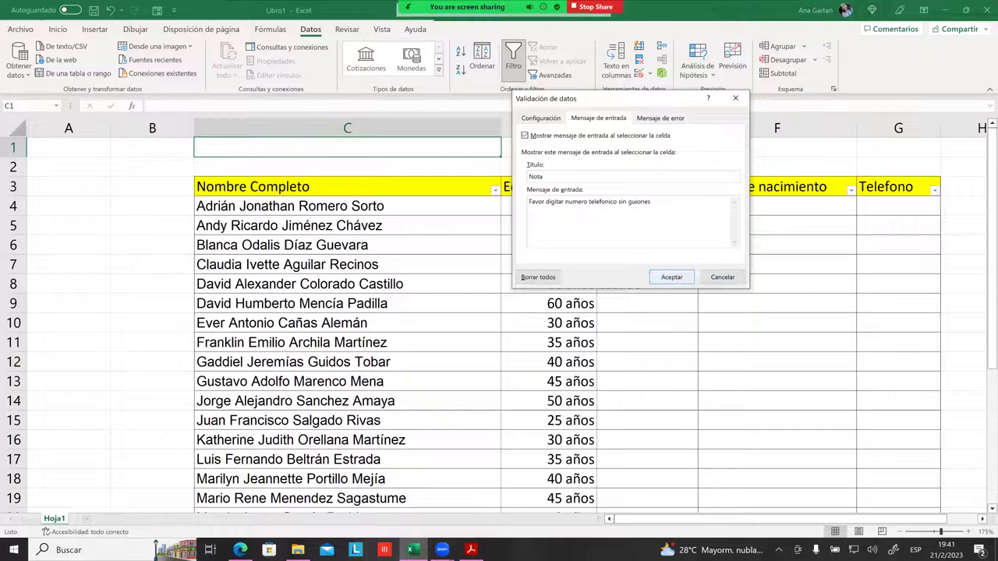
pyautogui.click(671, 276)
# Move off C1 and reselect it to see the Nota message appear.
pyautogui.click(898, 264)
pyautogui.press('Up')
pyautogui.press('Up')
pyautogui.press('Up')
pyautogui.click(474, 152)
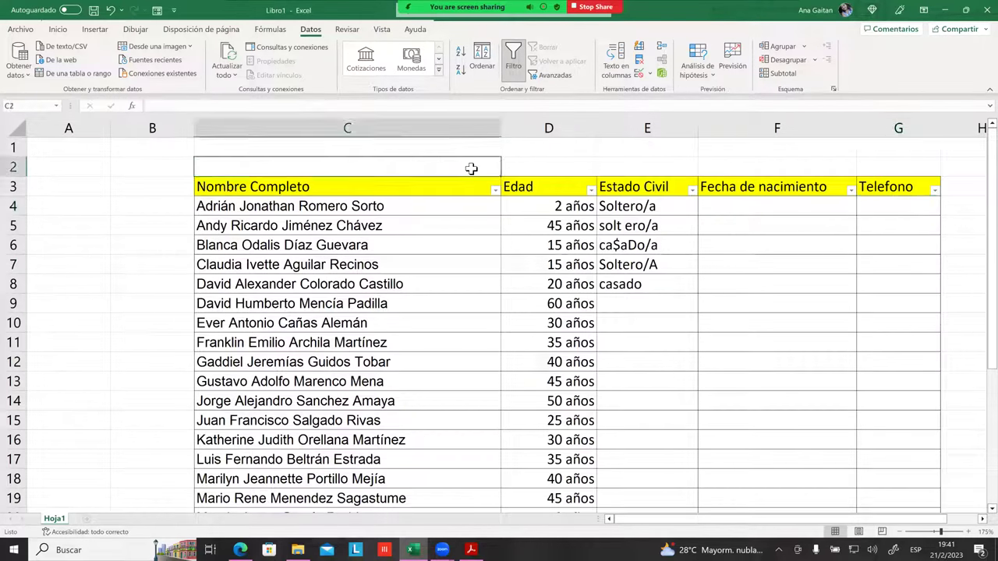
# Confirm the Nota message shows only on C1, then trigger the no-data warning from G4.
pyautogui.click(898, 206)
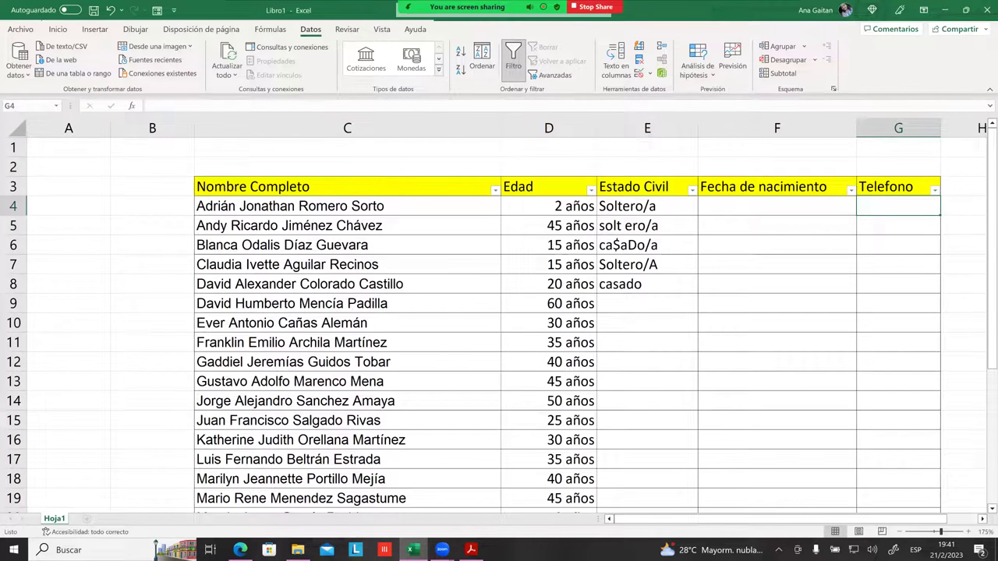
pyautogui.click(488, 154)
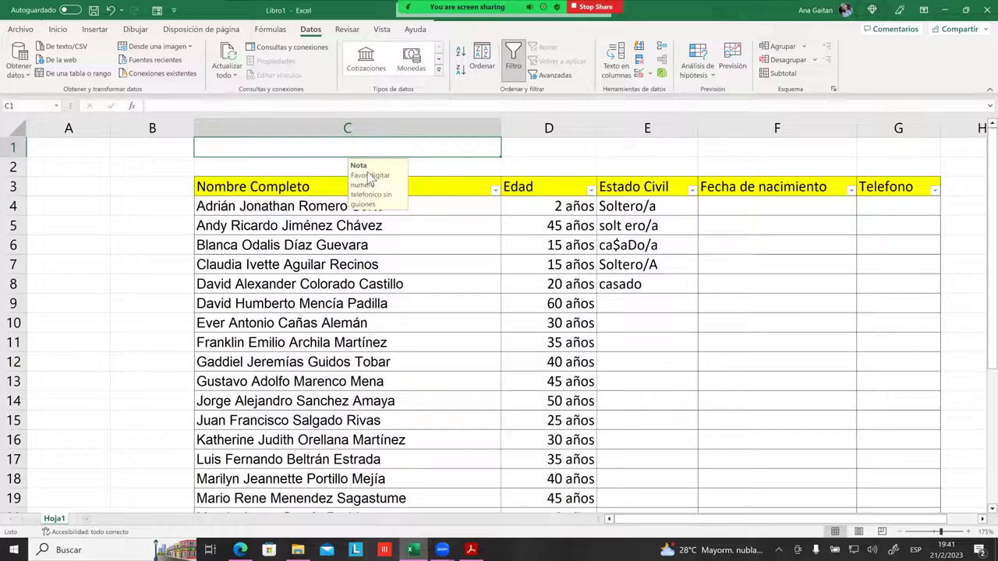
pyautogui.click(583, 169)
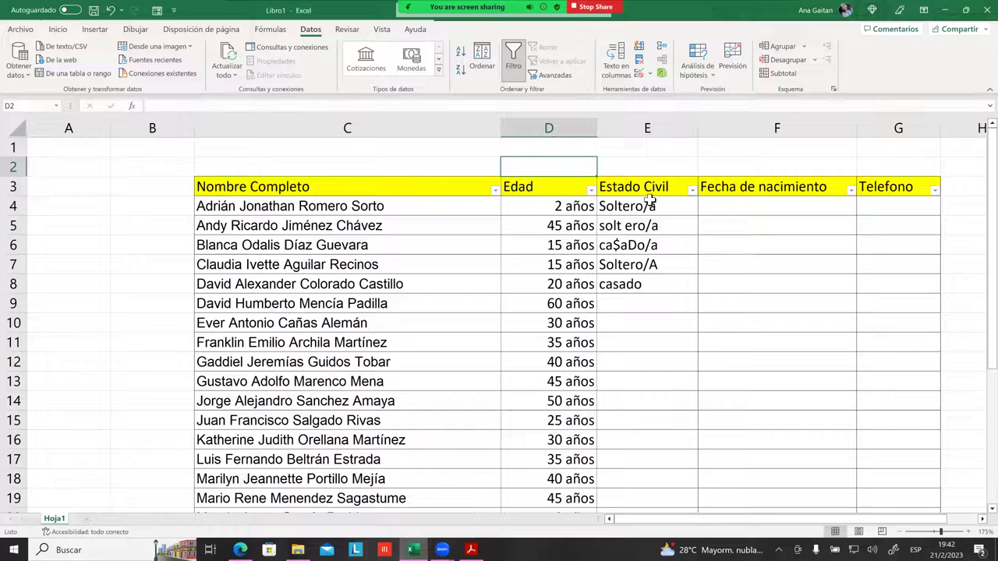
pyautogui.click(439, 149)
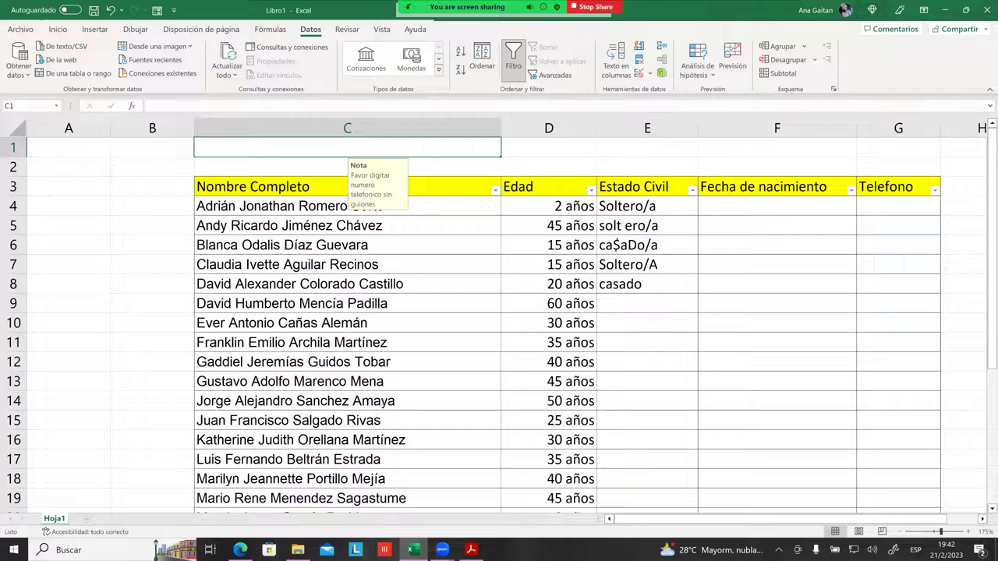
pyautogui.click(777, 244)
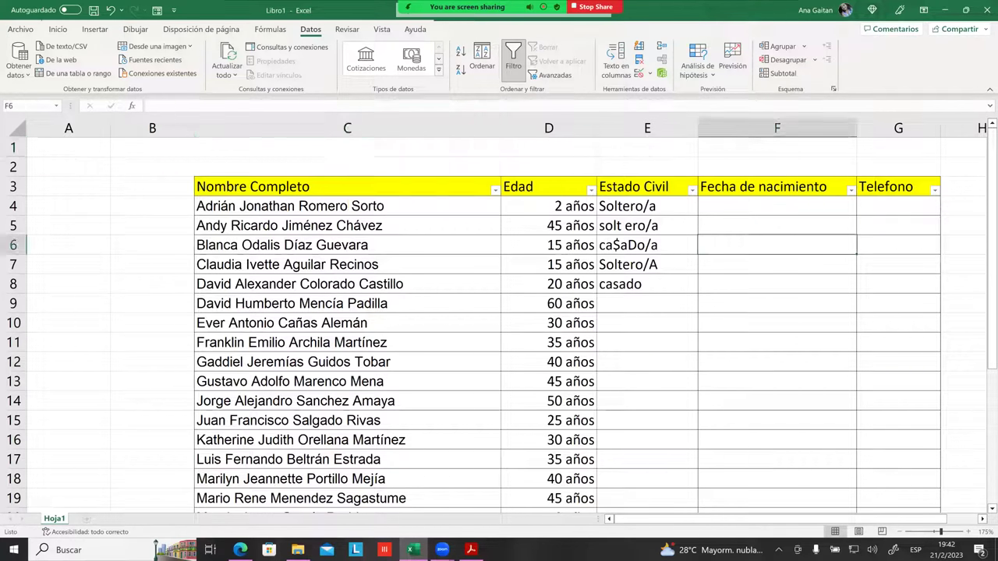
pyautogui.click(898, 206)
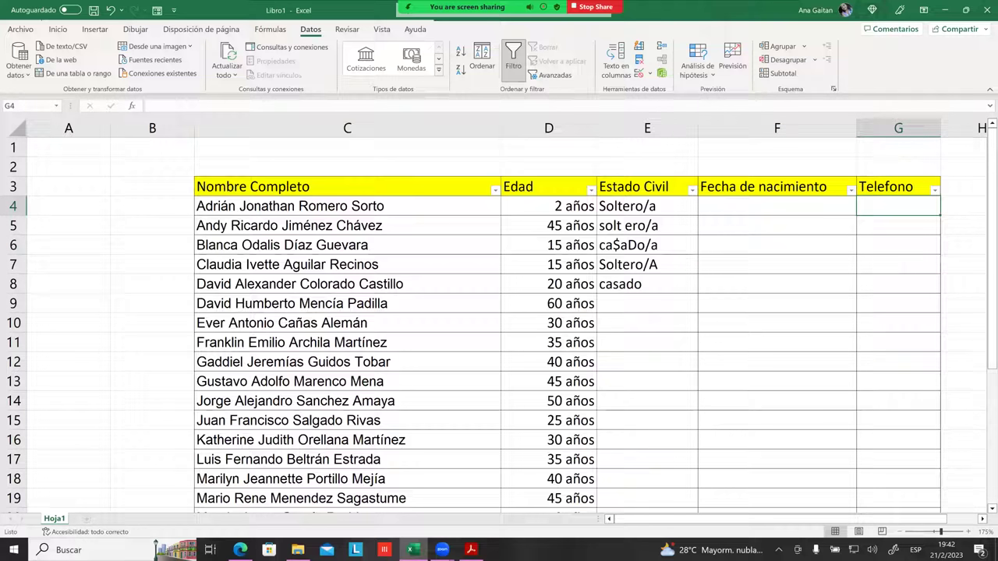
pyautogui.click(615, 61)
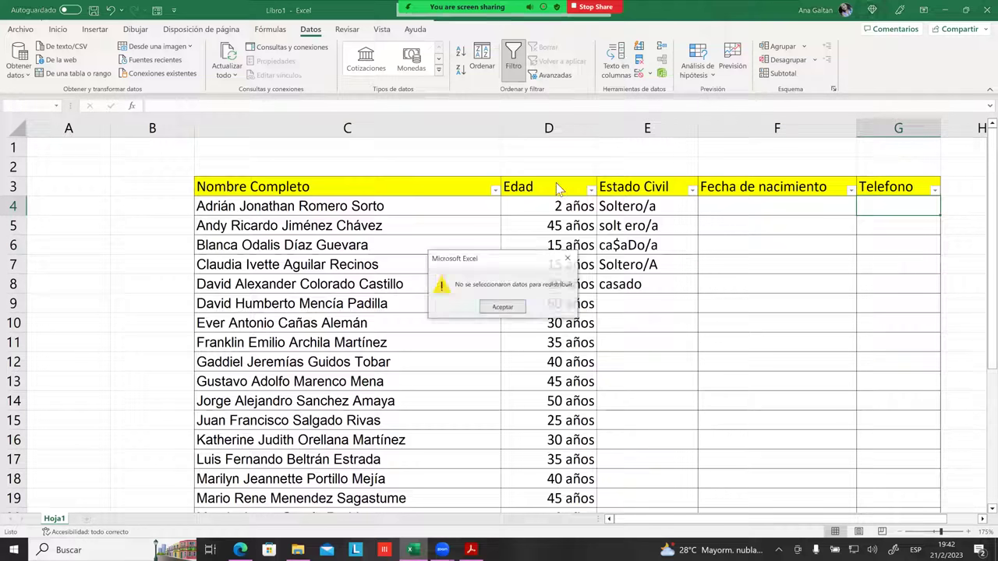
# Give G4 an input message titled 'Nota' reading 'Digite el numero telefonico sin guiones'.
pyautogui.click(567, 258)
pyautogui.click(638, 76)
pyautogui.click(563, 177)
pyautogui.write('Nota')
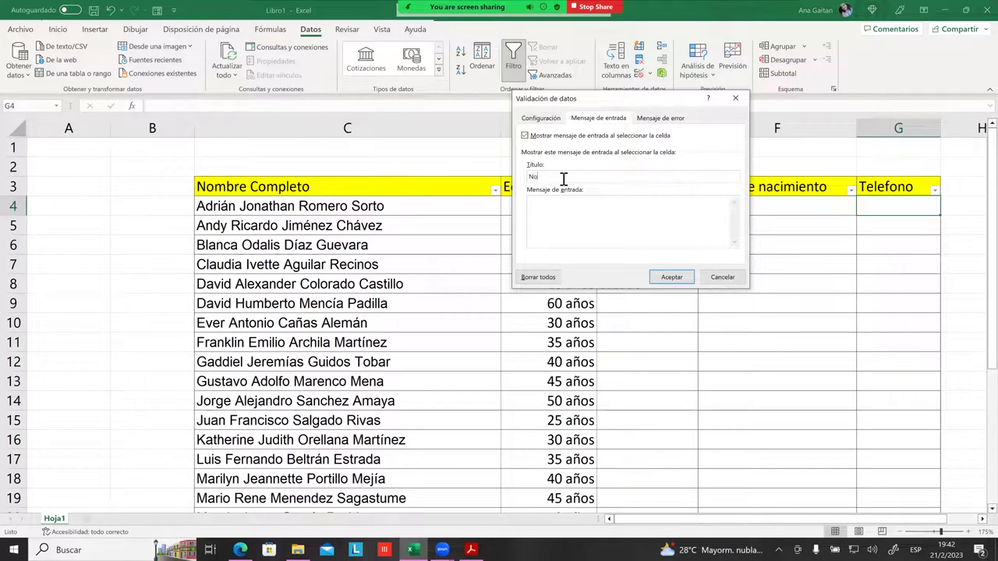
pyautogui.click(563, 211)
pyautogui.write('Digite ')
pyautogui.write('e')
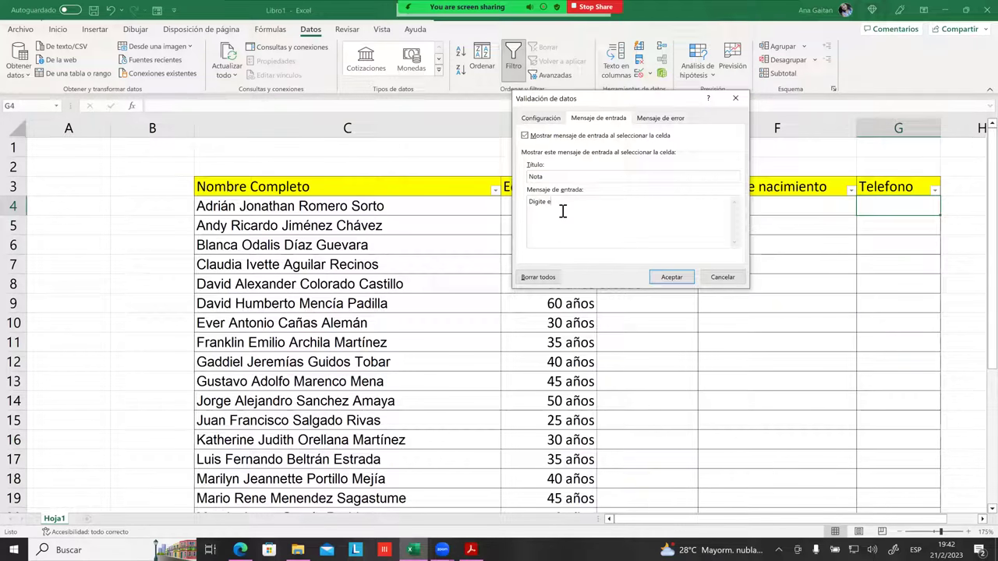
pyautogui.write('l numero ')
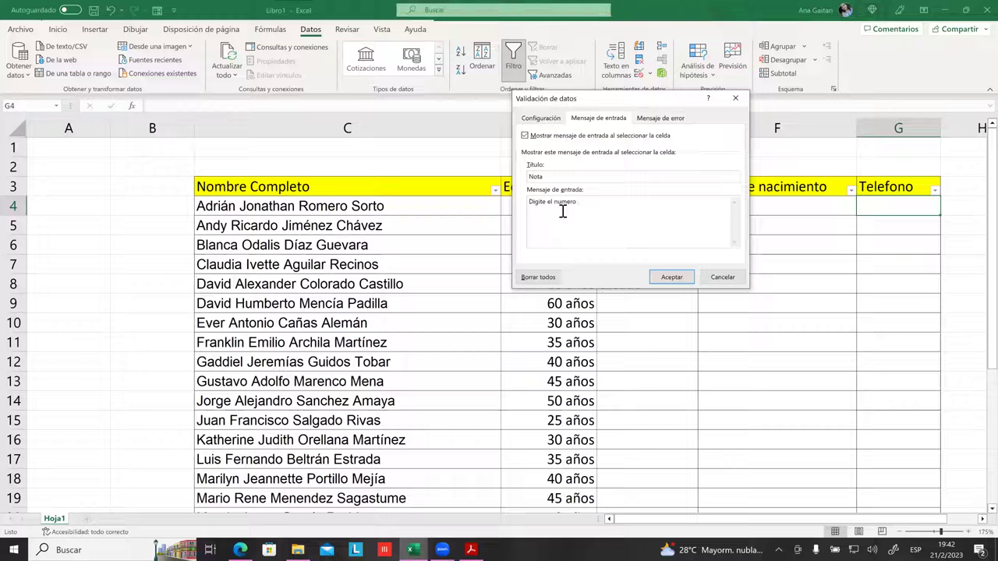
pyautogui.write('telefonico sin guiones')
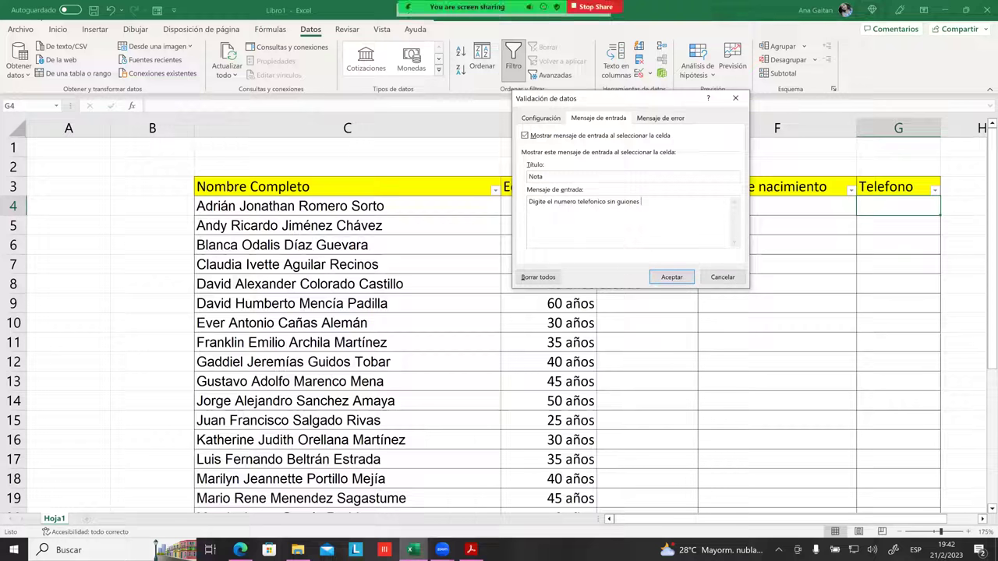
pyautogui.click(671, 277)
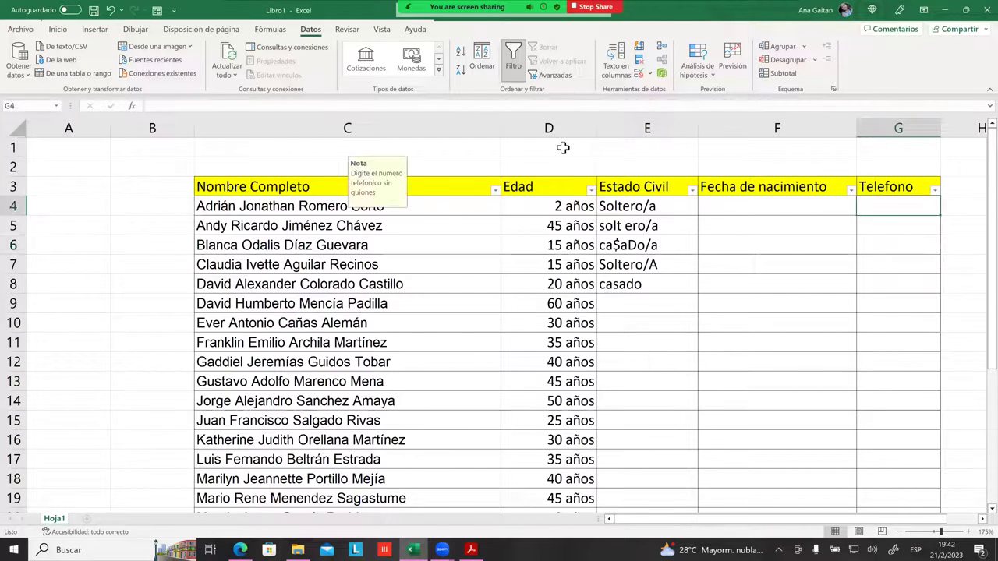
# Remove C1's old input message by deleting its text in Validación de datos.
pyautogui.click(372, 150)
pyautogui.click(433, 169)
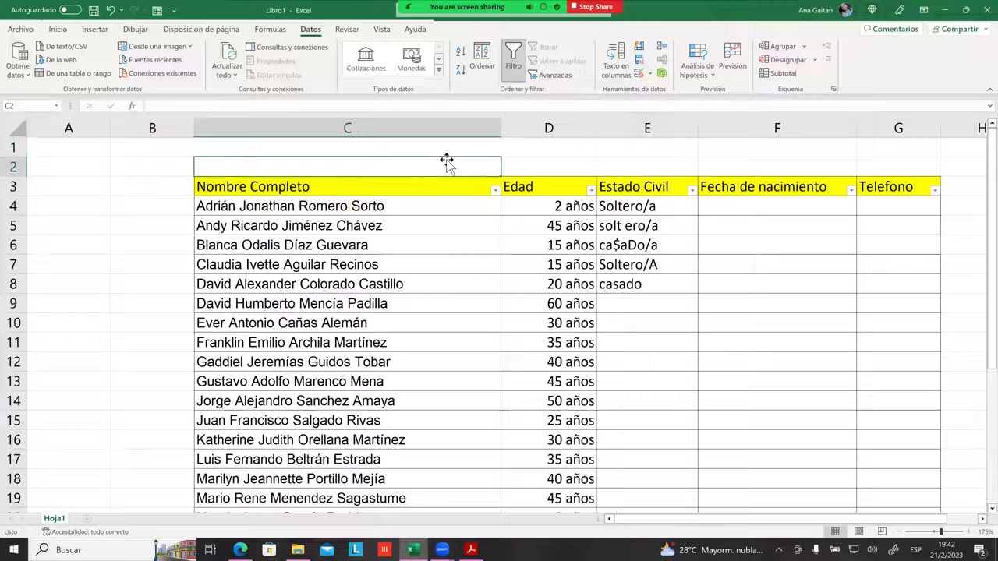
pyautogui.click(447, 148)
pyautogui.click(648, 77)
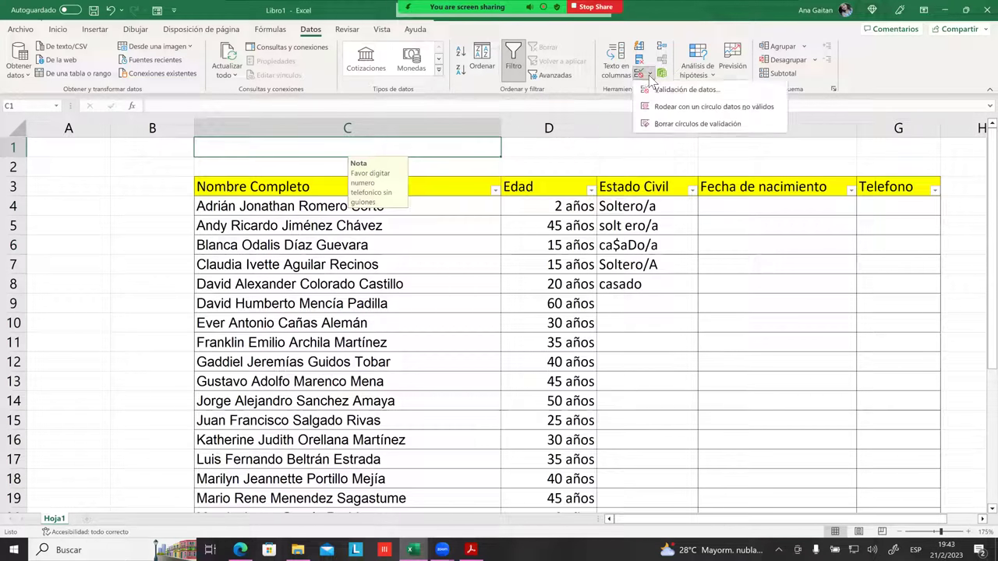
pyautogui.click(649, 92)
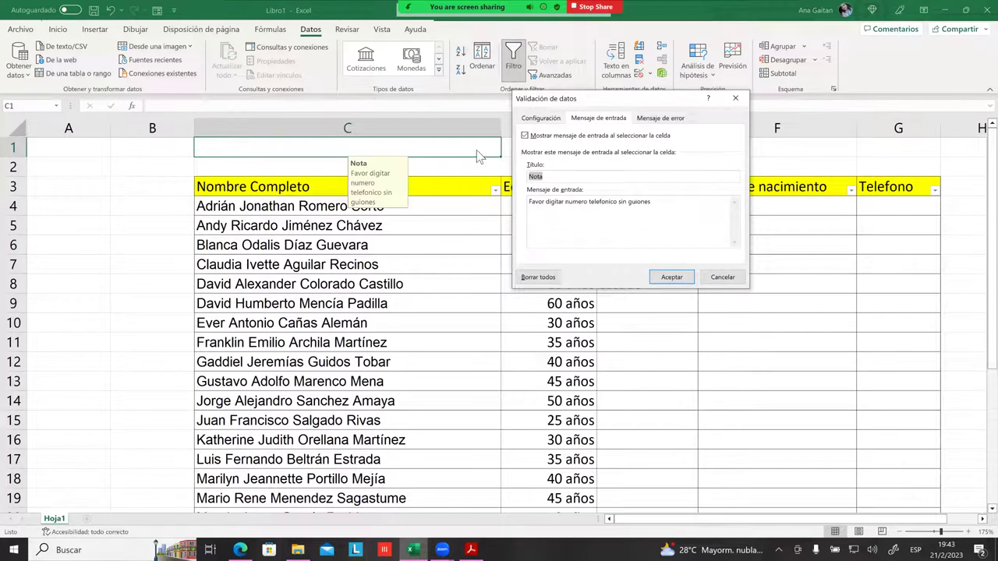
pyautogui.moveTo(652, 202); pyautogui.dragTo(528, 201)
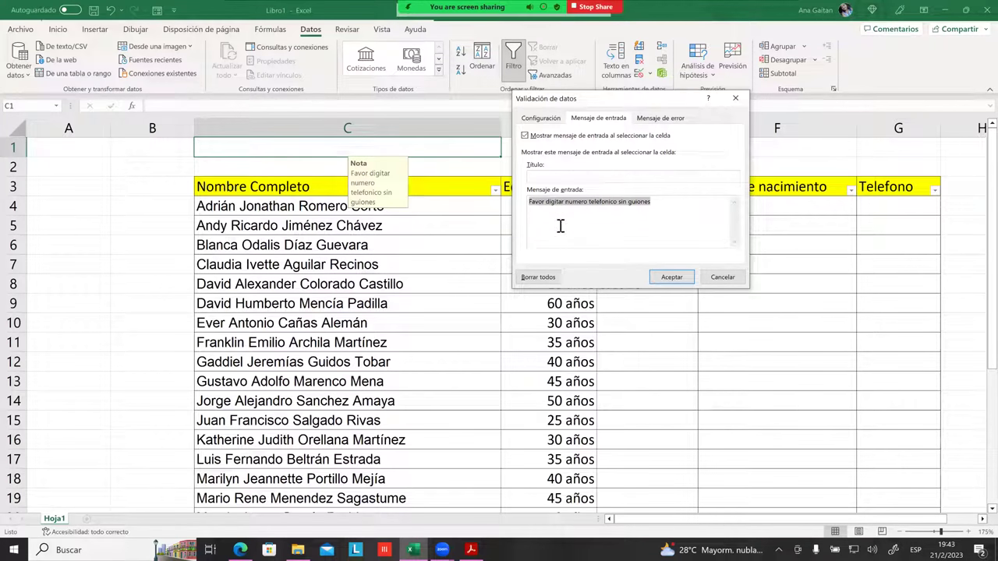
pyautogui.press('Delete')
pyautogui.click(671, 277)
pyautogui.click(898, 303)
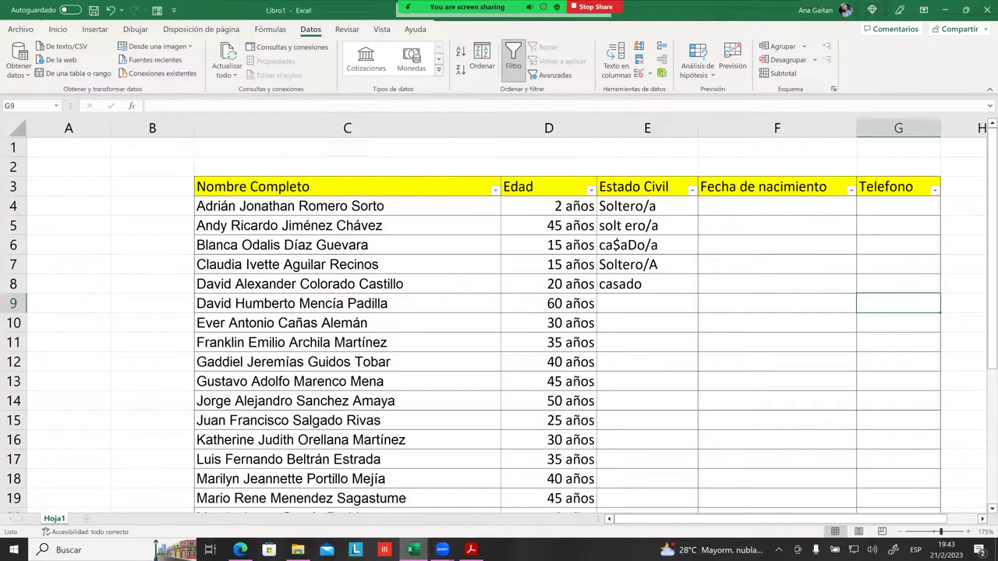
pyautogui.keyDown('ctrl'); pyautogui.scroll(2, 498, 312); pyautogui.keyUp('ctrl')
# Click between G4 and neighbouring cells to check the Nota message appears only on G4.
pyautogui.click(918, 180)
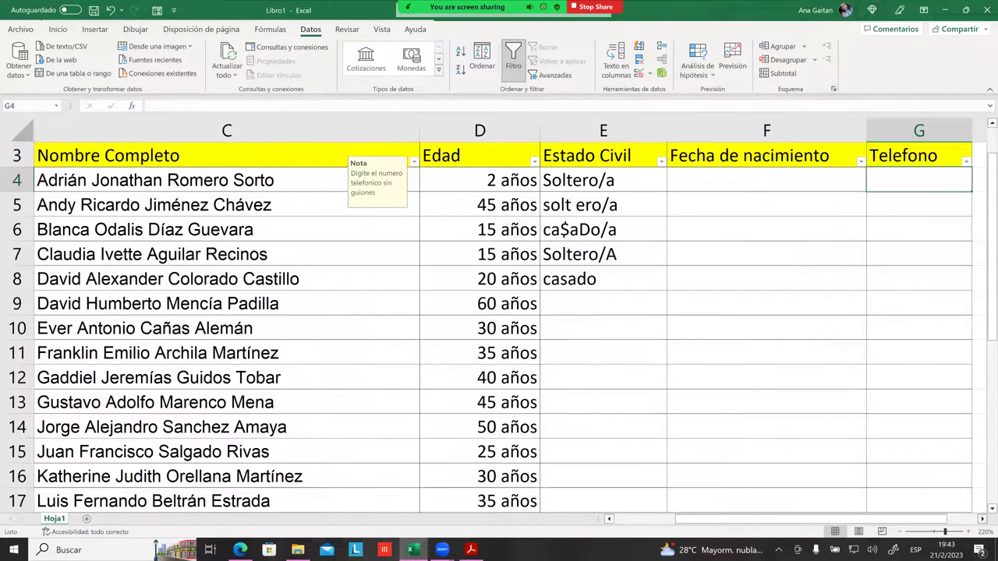
pyautogui.click(981, 518)
pyautogui.click(981, 518)
pyautogui.click(413, 239)
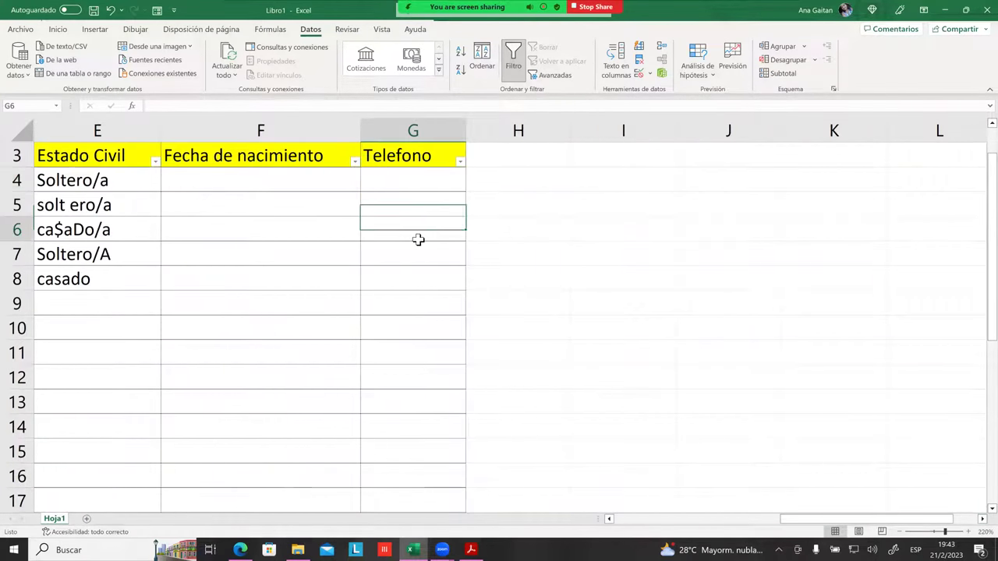
pyautogui.click(408, 186)
pyautogui.click(447, 182)
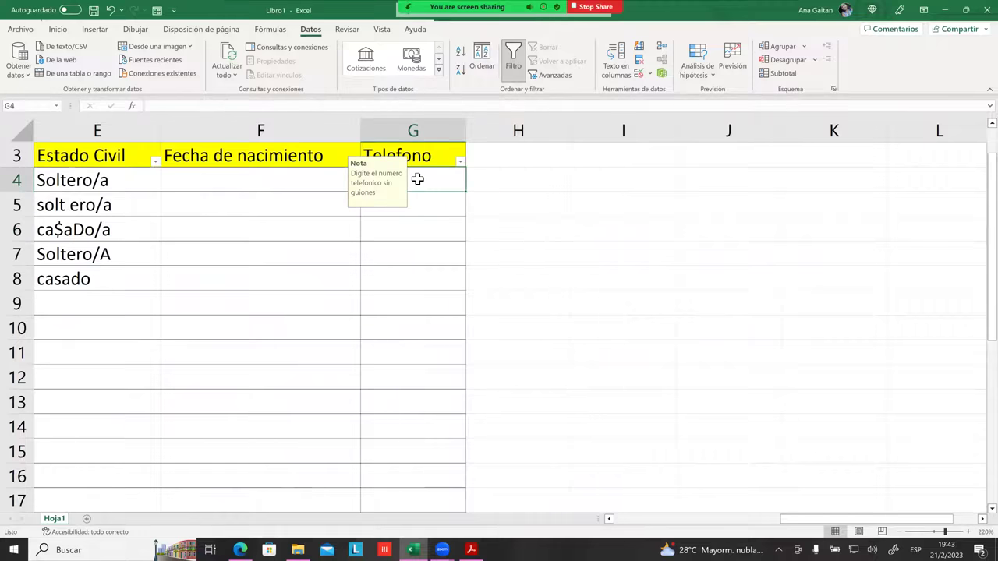
pyautogui.hscroll(-1, 490, 292)
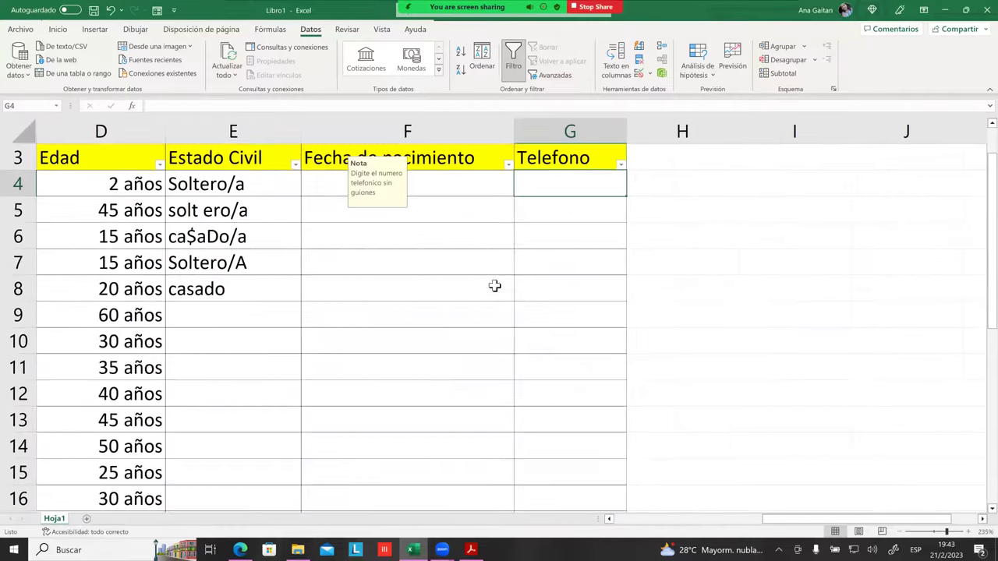
pyautogui.scroll(2, 490, 292)
pyautogui.scroll(1, 504, 214)
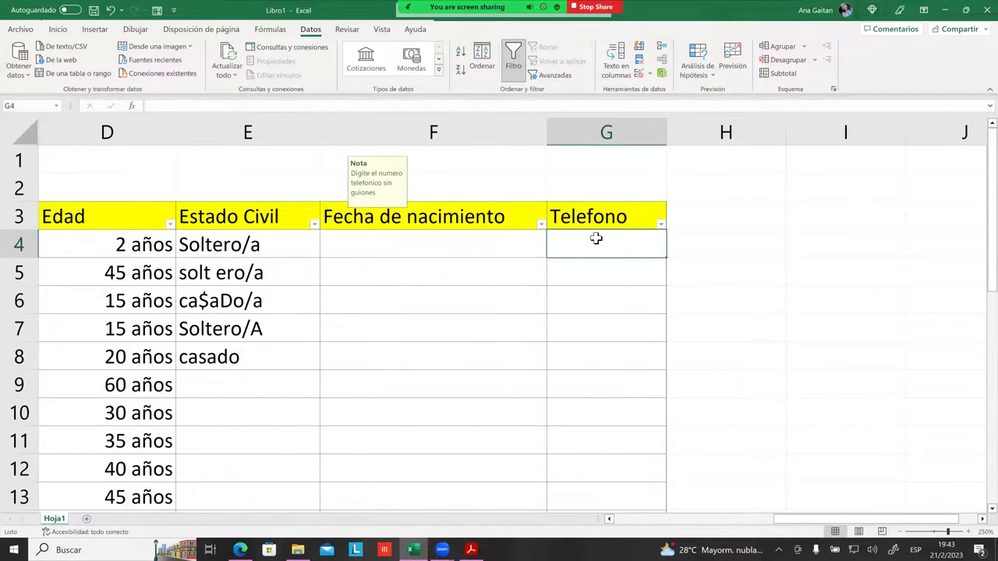
pyautogui.click(600, 268)
pyautogui.click(570, 254)
pyautogui.click(536, 254)
pyautogui.click(609, 250)
pyautogui.click(557, 265)
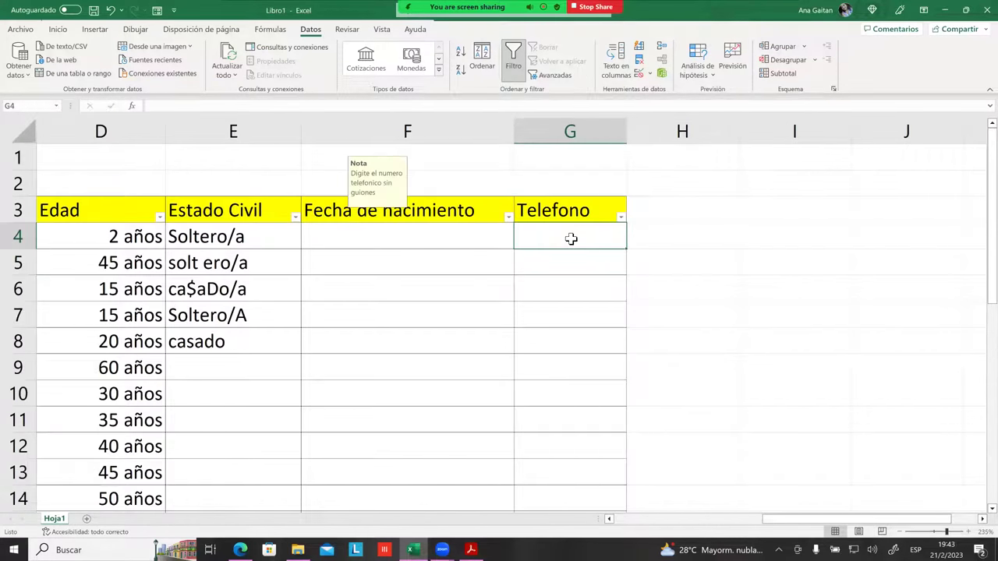
# Enter 23456 in the Telefono column and extend G4's number with 97786868.
pyautogui.write('2')
pyautogui.write('3456789')
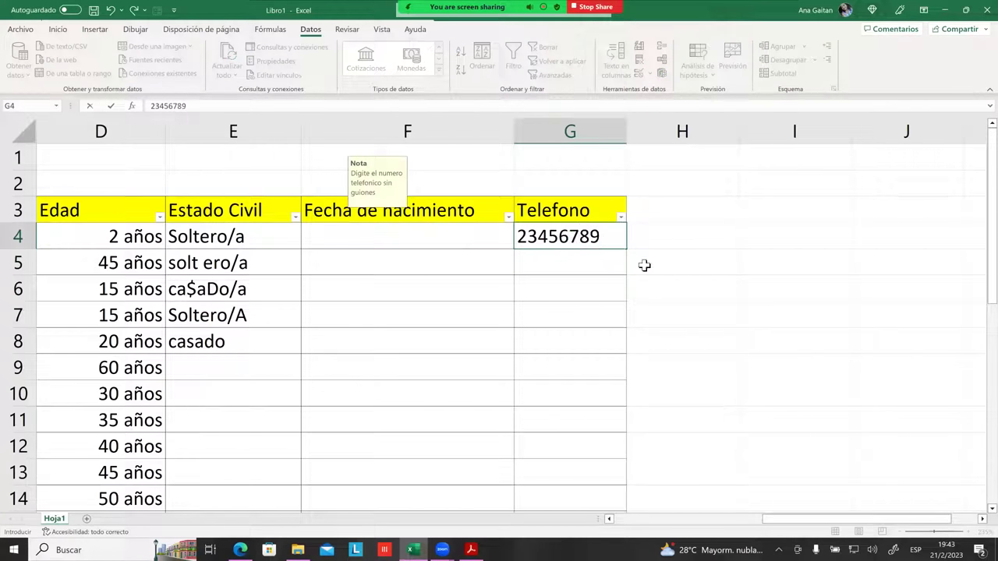
pyautogui.click(644, 265)
pyautogui.click(608, 269)
pyautogui.moveTo(576, 236)
pyautogui.mouseDown()
pyautogui.moveTo(588, 363)
pyautogui.moveTo(586, 239)
pyautogui.moveTo(626, 244)
pyautogui.mouseUp()
pyautogui.doubleClick(586, 238)
pyautogui.click(626, 245)
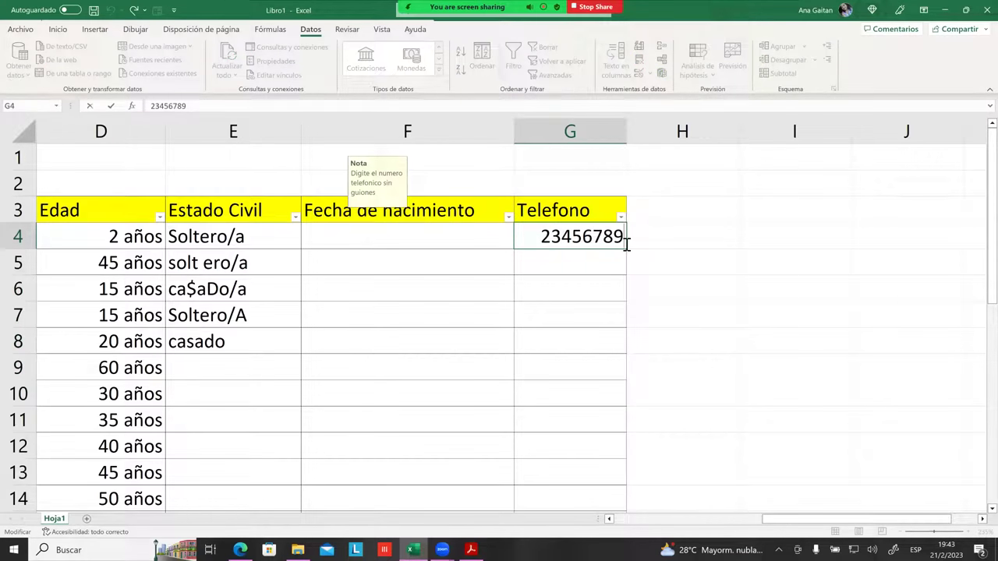
pyautogui.write('97786868')
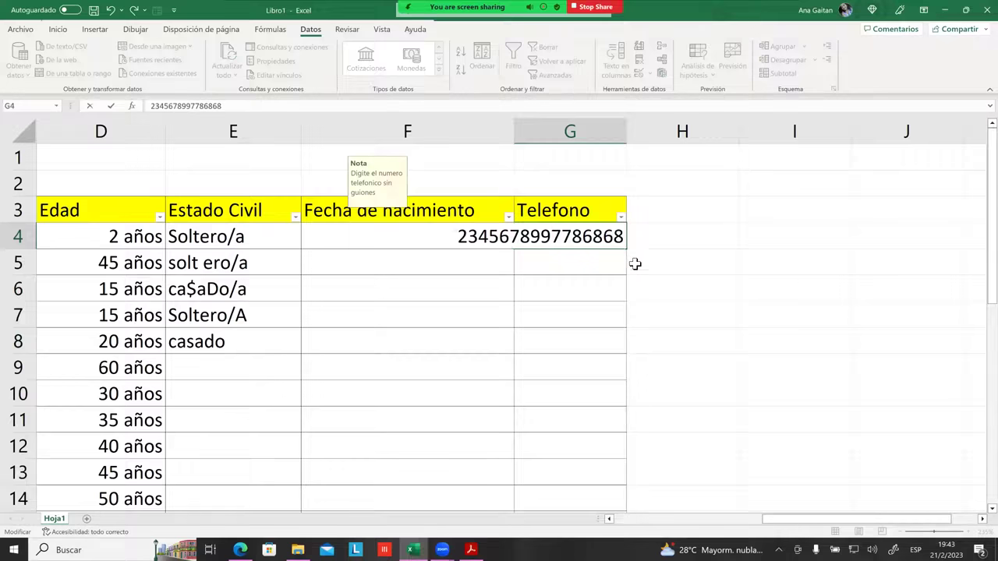
pyautogui.click(668, 261)
pyautogui.click(592, 236)
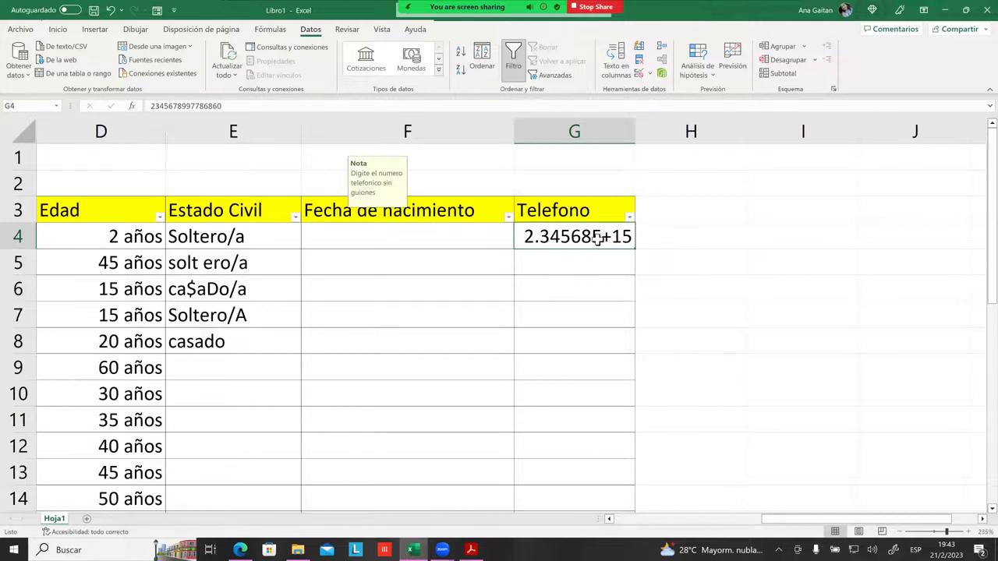
pyautogui.click(600, 261)
pyautogui.click(597, 237)
# Clear the number from G4 and open its data validation settings.
pyautogui.doubleClick(597, 237)
pyautogui.press('BackSpace')
pyautogui.press('BackSpace')
pyautogui.press('BackSpace')
pyautogui.click(609, 257)
pyautogui.click(608, 237)
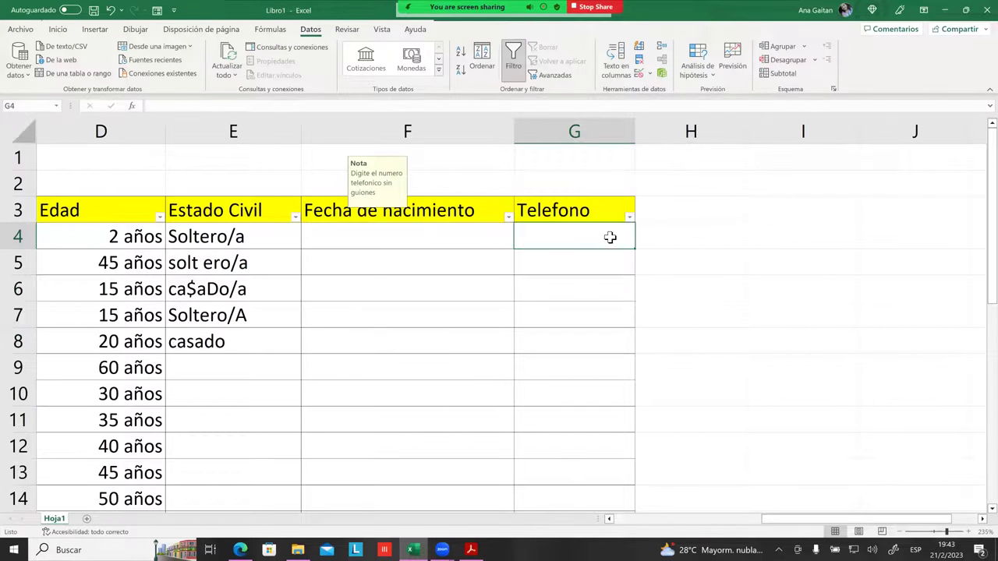
pyautogui.click(640, 73)
# Compare the Mensaje de entrada and Mensaje de error tabs, ending on Mensaje de error.
pyautogui.click(651, 121)
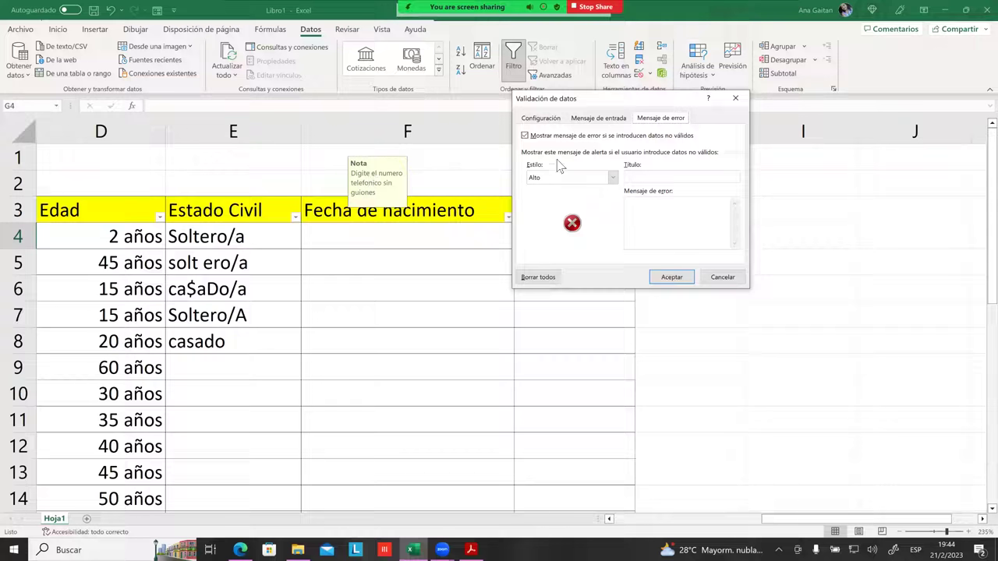
pyautogui.click(598, 121)
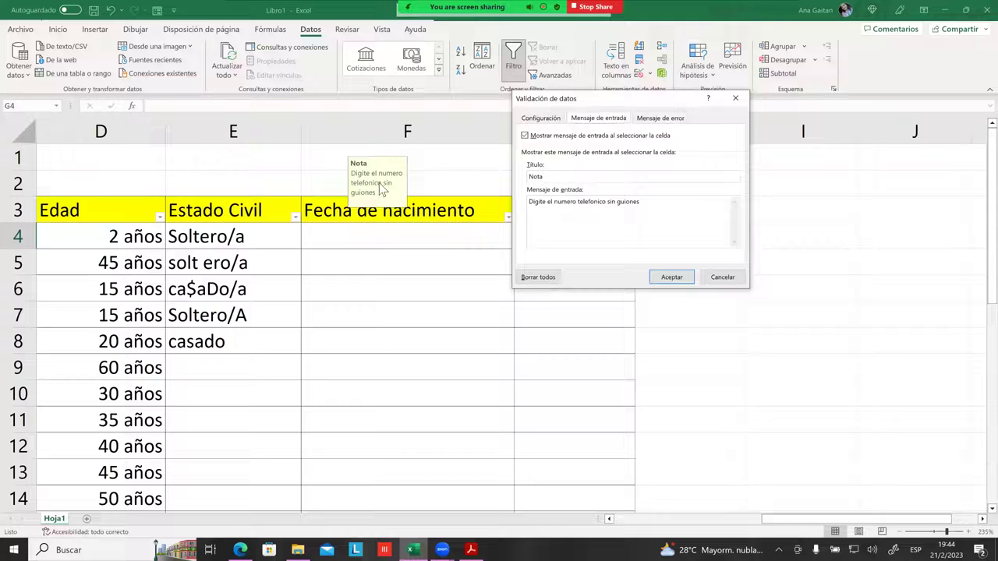
pyautogui.click(650, 123)
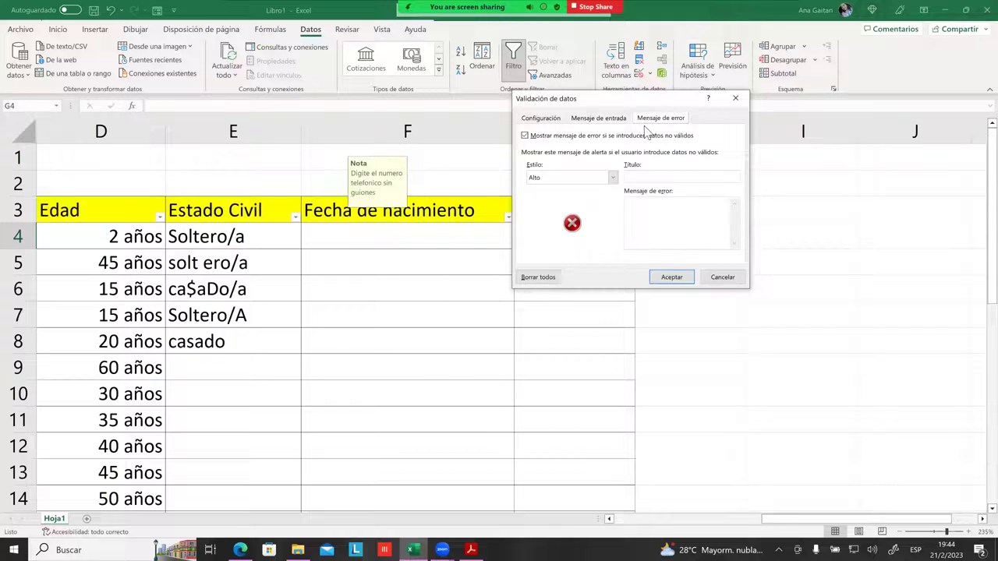
# Try the Advertencia error alert style, then set it back to Alto.
pyautogui.click(613, 178)
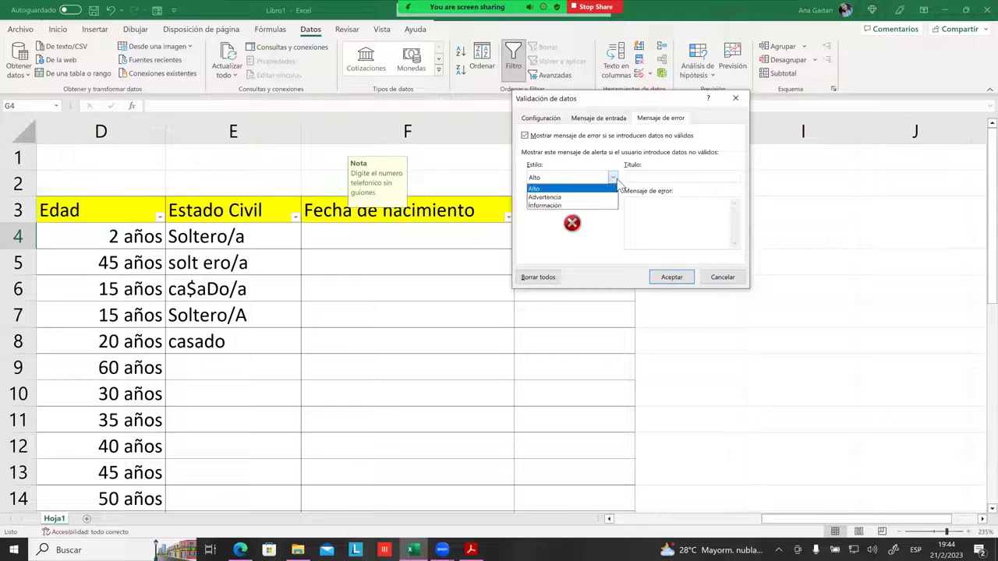
pyautogui.click(563, 197)
pyautogui.click(574, 180)
pyautogui.click(579, 184)
pyautogui.click(579, 184)
pyautogui.click(578, 184)
pyautogui.click(578, 184)
pyautogui.click(579, 195)
pyautogui.scroll(1, 572, 178)
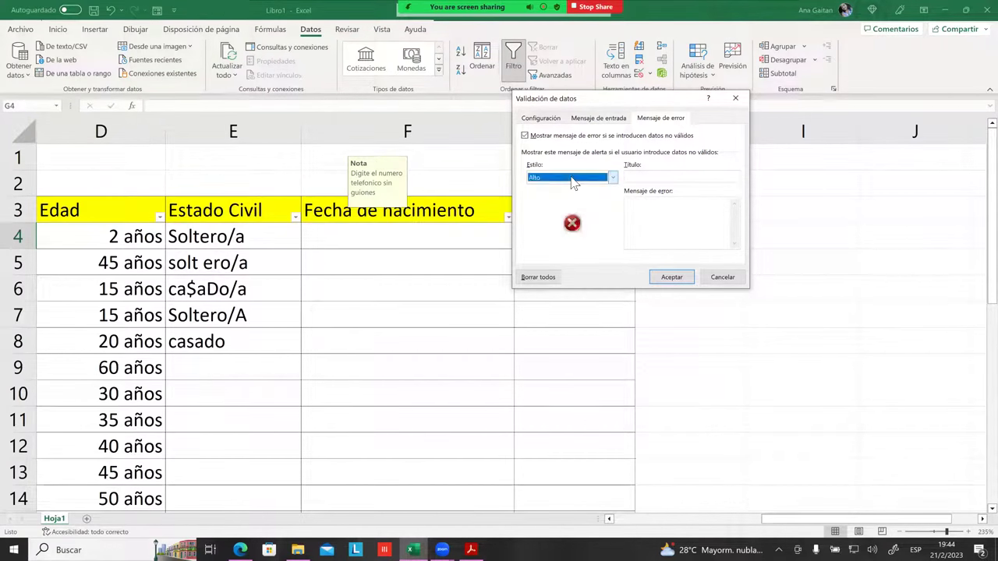
pyautogui.click(647, 179)
# Enter error title 'Atencion' and message 'Esta celda solo acepta valores numericos'.
pyautogui.write('Atencio')
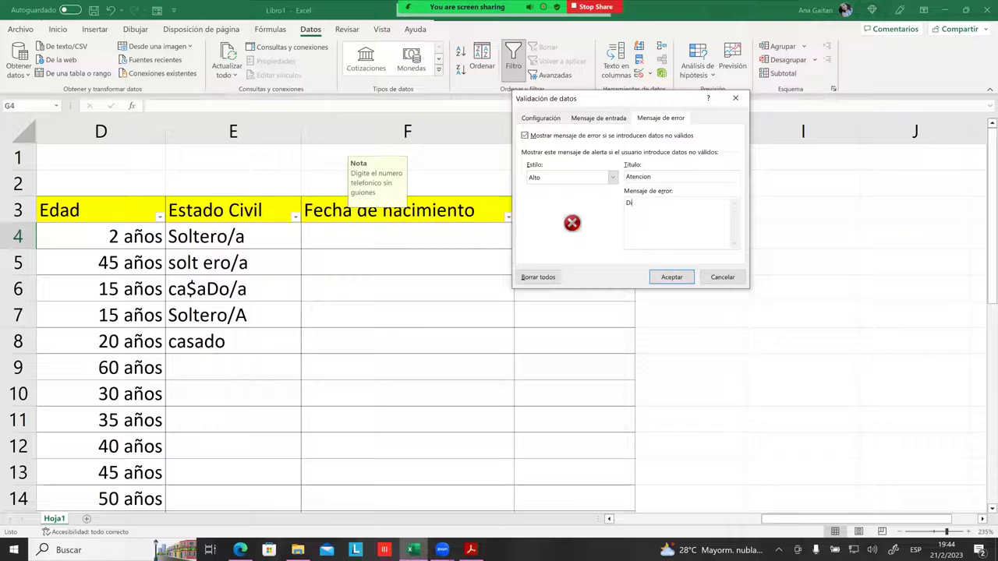
pyautogui.write('gite')
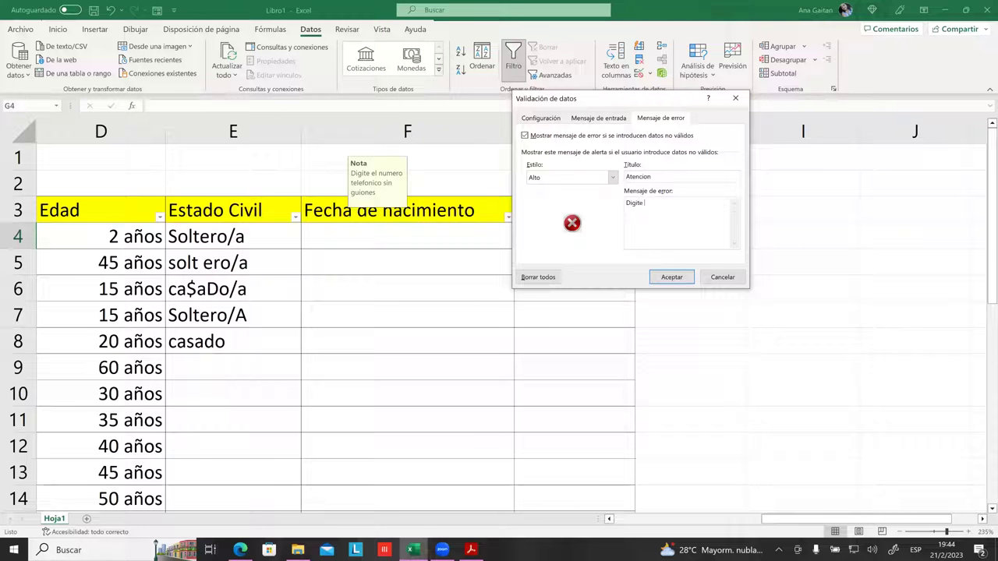
pyautogui.write(' el numer')
pyautogui.write('o telefon')
pyautogui.write('ico sin gu')
pyautogui.write('iones')
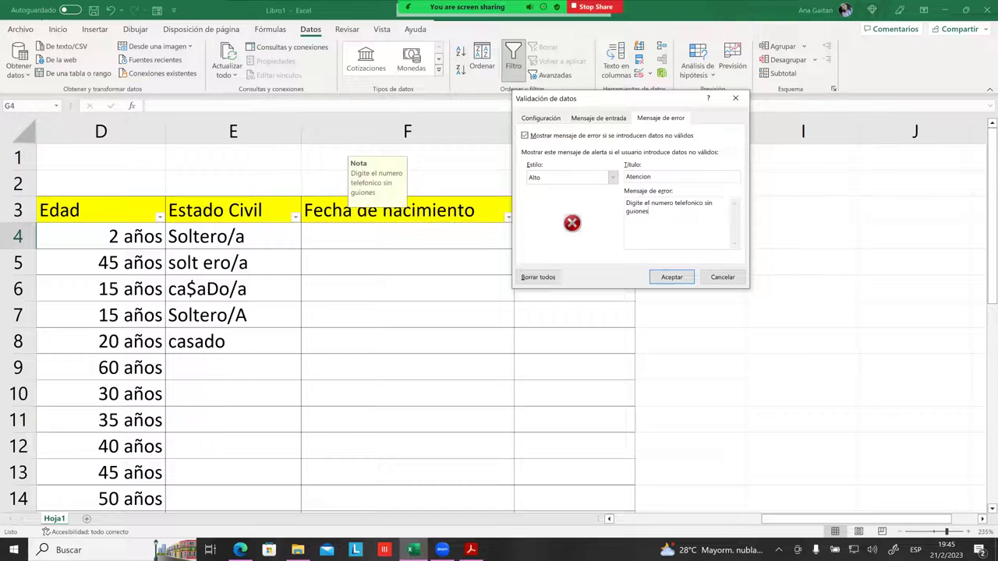
pyautogui.moveTo(649, 211); pyautogui.dragTo(619, 191)
pyautogui.press('Delete')
pyautogui.write('elda solo acepta valores numero')
pyautogui.press('BackSpace')
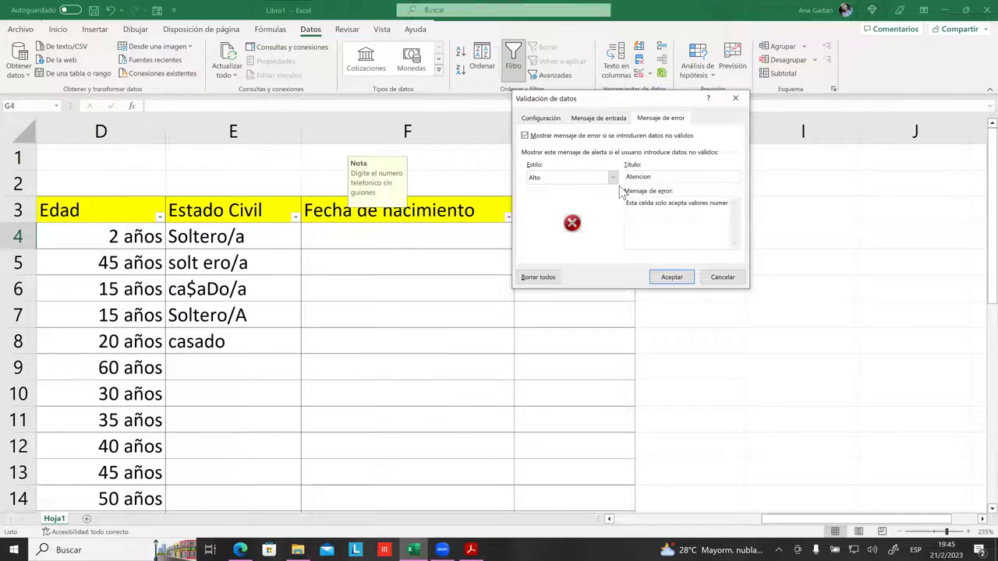
pyautogui.write('icos')
# Move the dialog aside to view column G, then cancel without applying.
pyautogui.moveTo(661, 95)
pyautogui.mouseDown()
pyautogui.moveTo(452, 94)
pyautogui.moveTo(382, 81)
pyautogui.mouseUp()
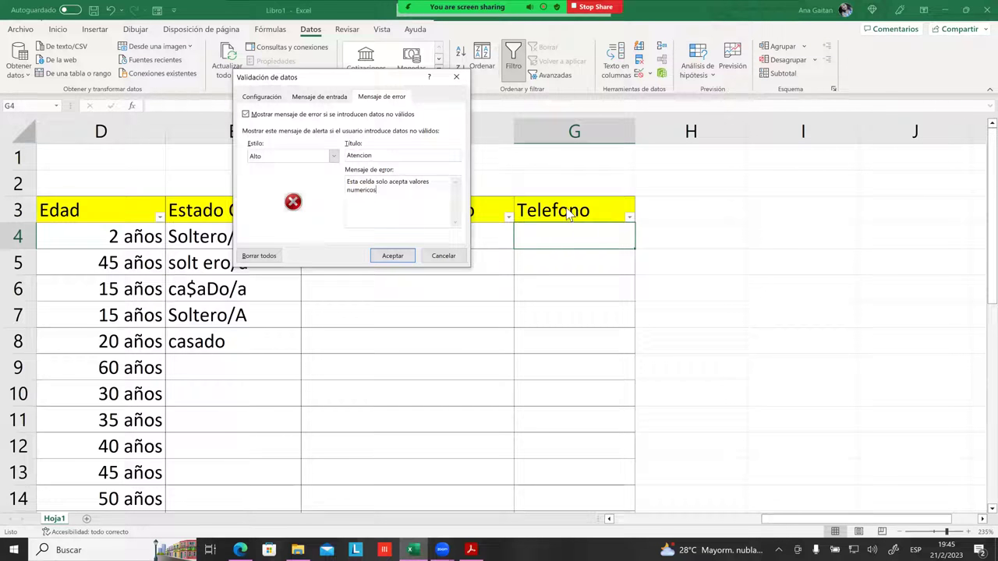
pyautogui.moveTo(389, 193)
pyautogui.mouseDown()
pyautogui.moveTo(345, 179)
pyautogui.moveTo(394, 195)
pyautogui.mouseUp()
pyautogui.click(353, 187)
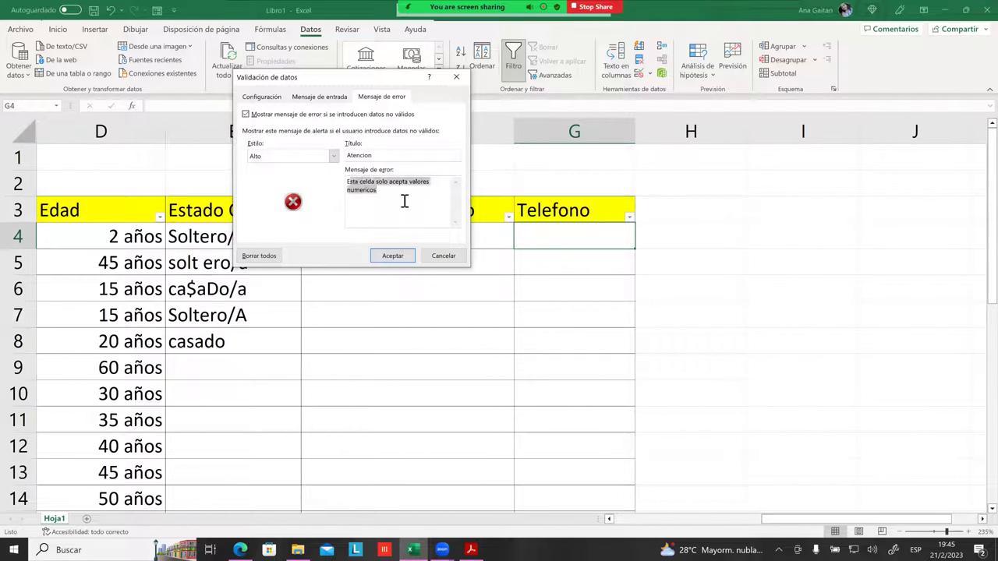
pyautogui.click(403, 201)
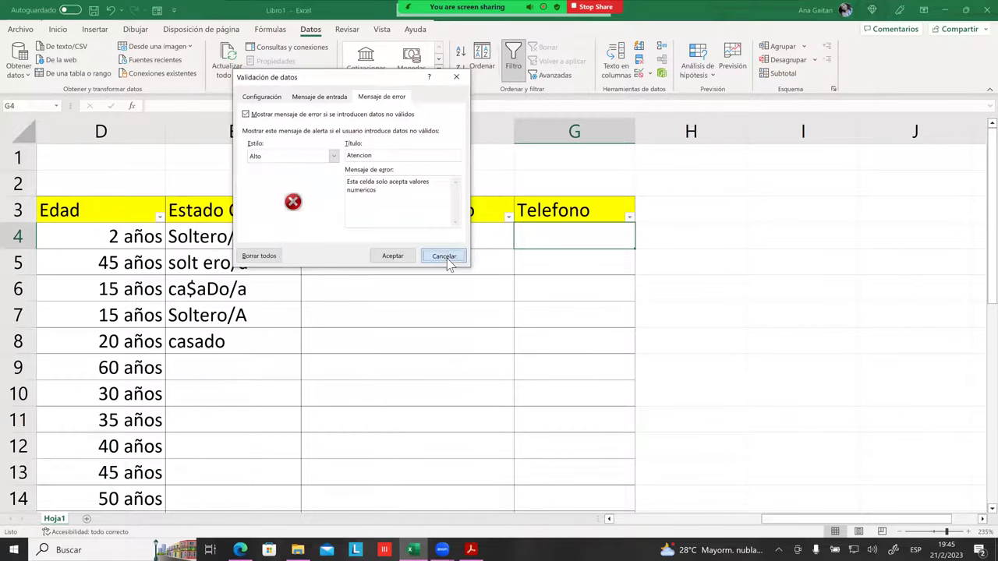
pyautogui.click(446, 258)
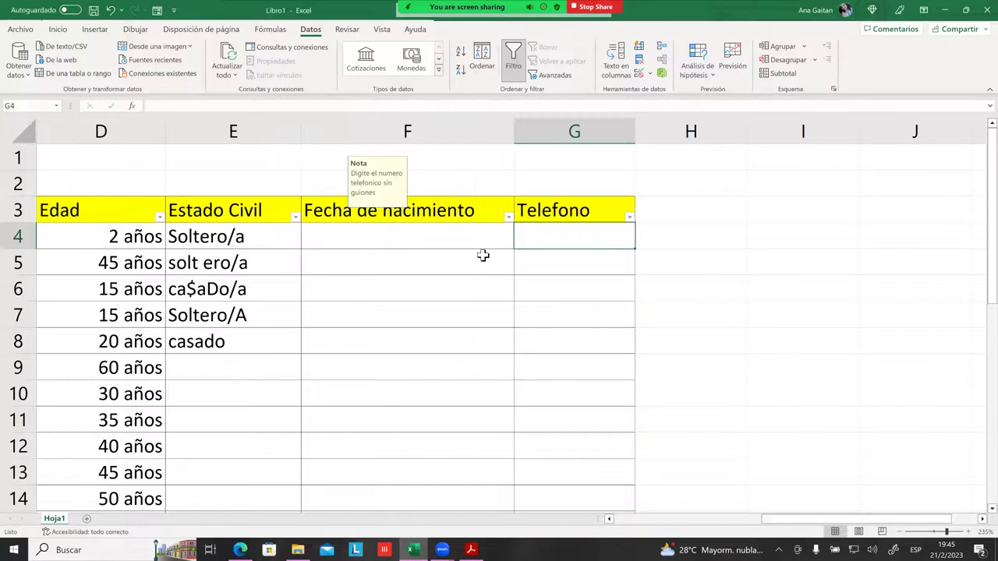
pyautogui.click(569, 252)
pyautogui.click(579, 240)
pyautogui.click(588, 284)
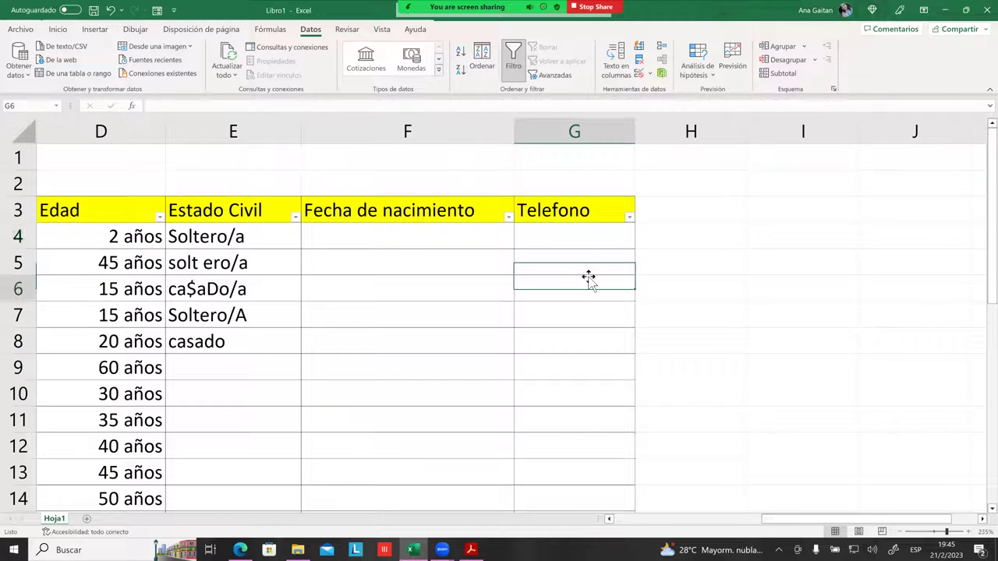
pyautogui.click(577, 239)
pyautogui.click(572, 209)
pyautogui.click(572, 238)
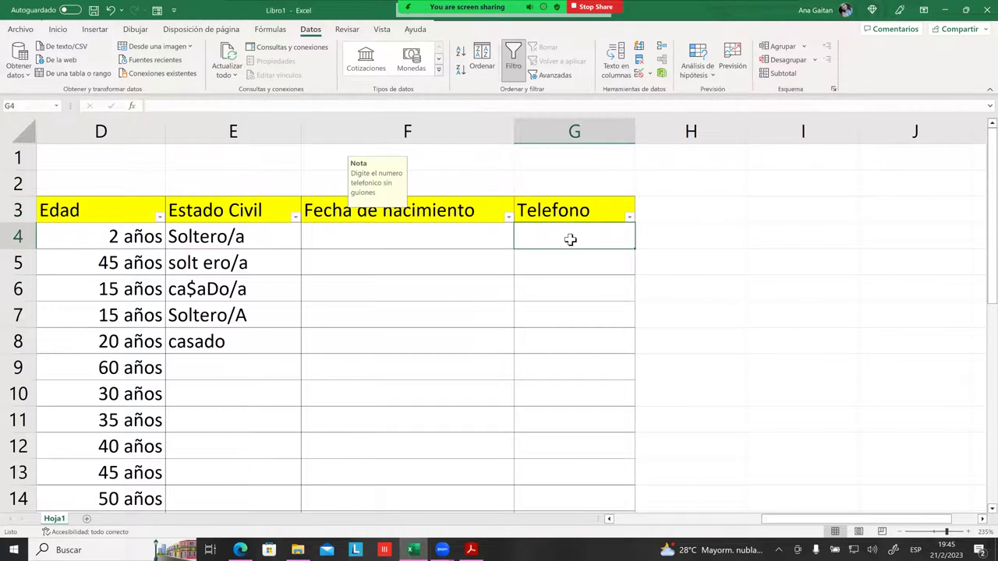
pyautogui.click(639, 72)
pyautogui.click(268, 96)
pyautogui.click(324, 97)
pyautogui.click(368, 99)
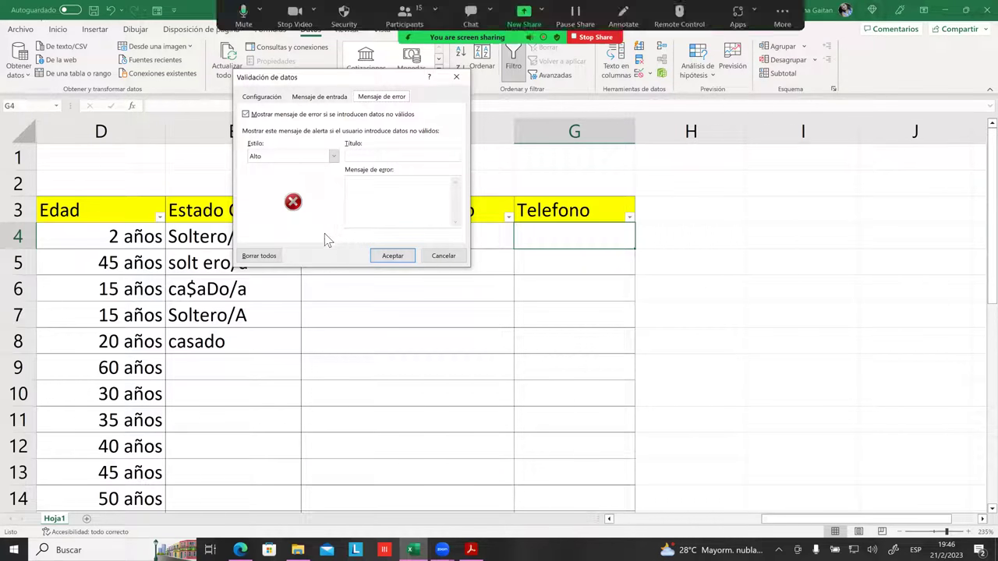
pyautogui.click(387, 208)
pyautogui.click(444, 258)
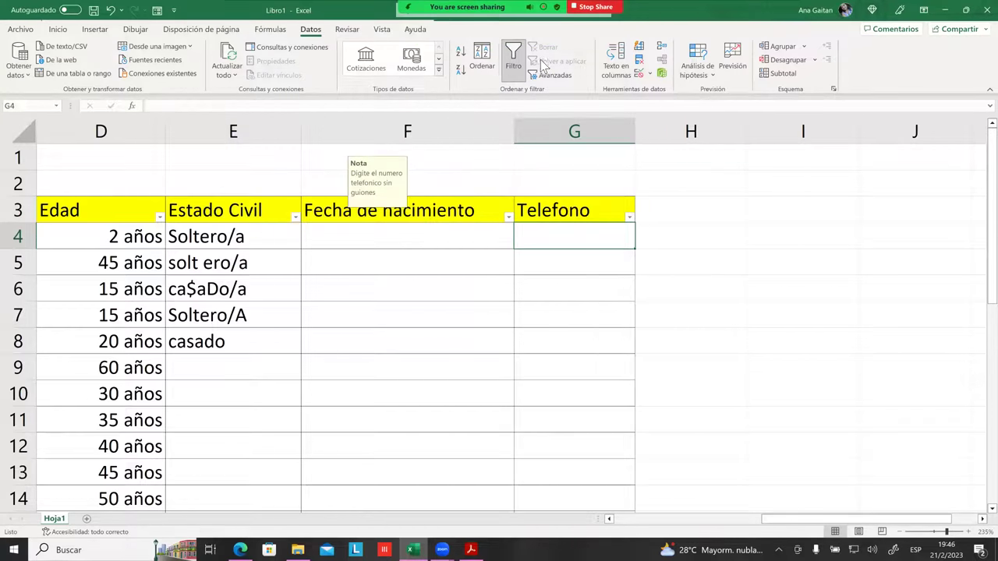
# Scroll the Manual_Excel_Basico PDF past Figura 41 to the data validation section, then bring up Zoom.
pyautogui.click(470, 549)
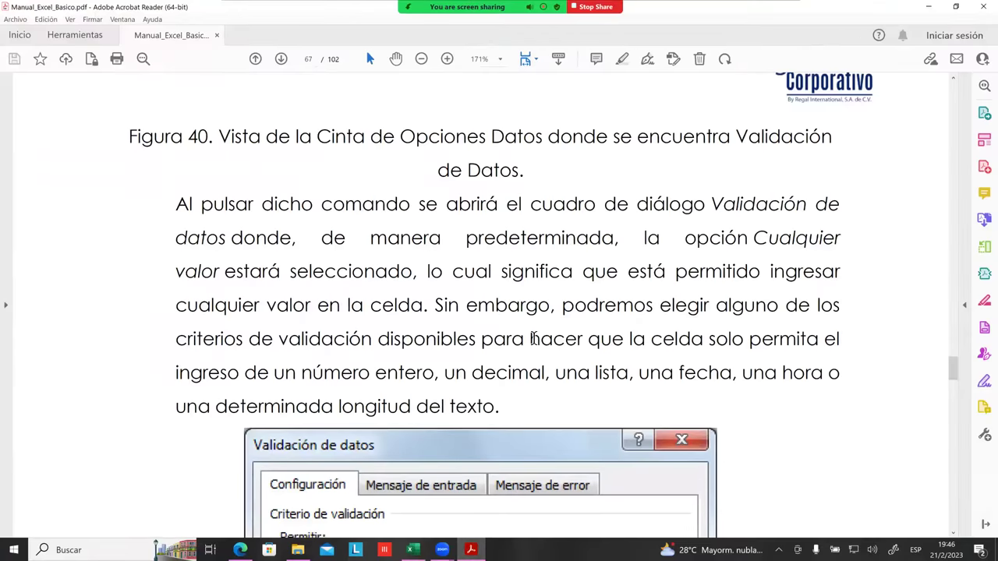
pyautogui.scroll(-1, 535, 339)
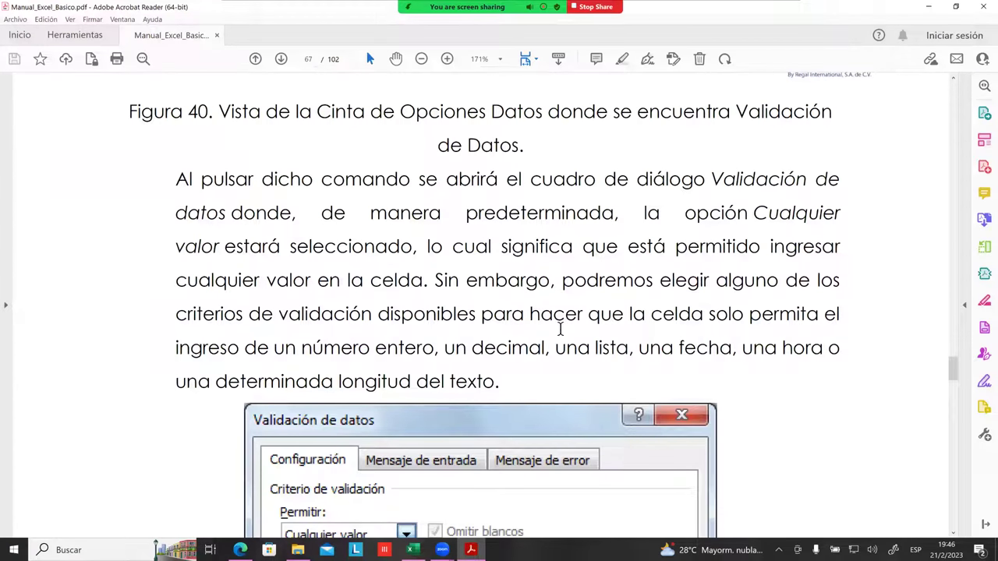
pyautogui.scroll(1, 560, 326)
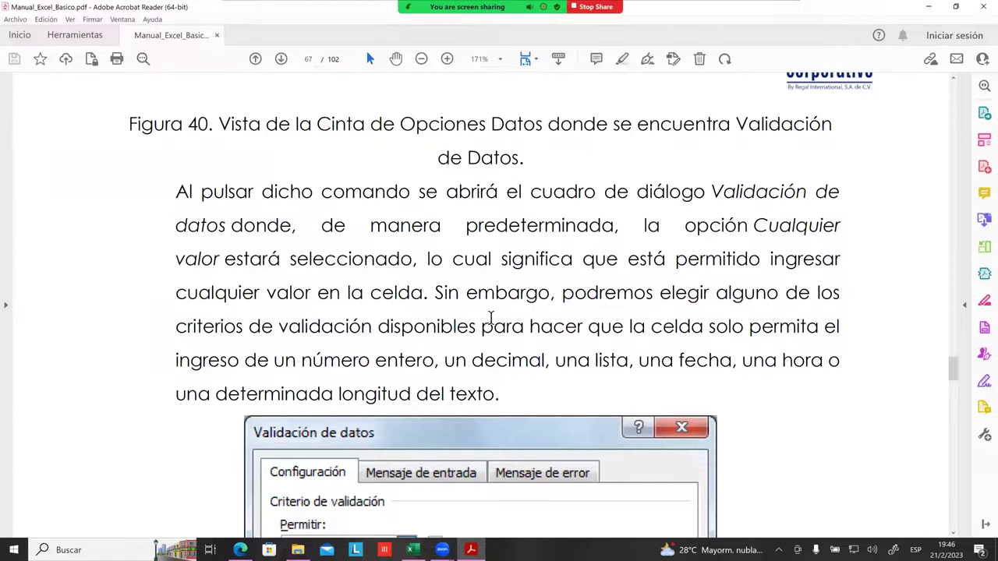
pyautogui.scroll(-1, 488, 319)
pyautogui.scroll(-1, 488, 319)
pyautogui.scroll(-1, 482, 315)
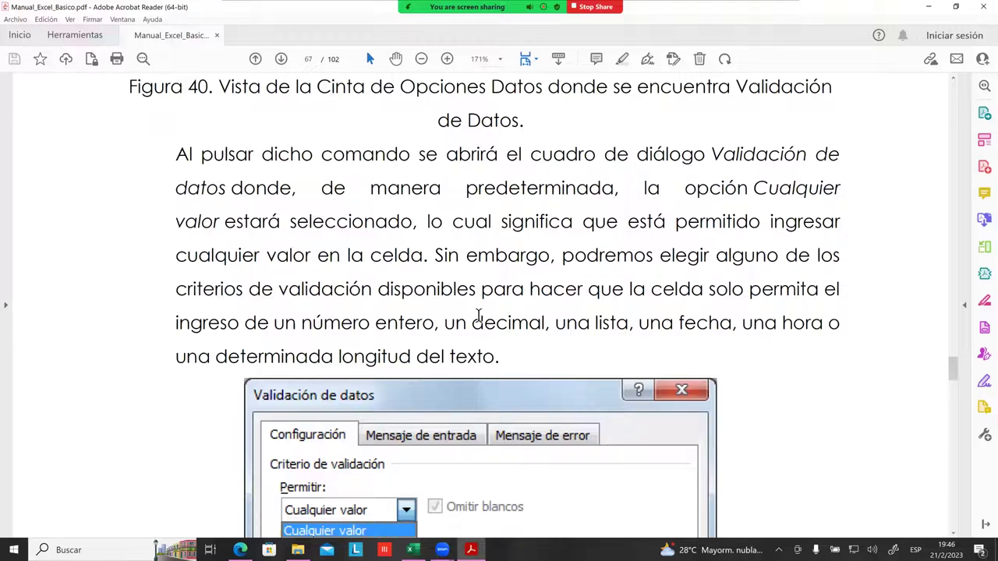
pyautogui.scroll(-1, 479, 319)
pyautogui.scroll(-3, 483, 312)
pyautogui.scroll(-6, 491, 303)
pyautogui.scroll(-6, 499, 303)
pyautogui.scroll(-2, 515, 308)
pyautogui.scroll(-3, 522, 314)
pyautogui.scroll(-3, 521, 308)
pyautogui.scroll(-2, 519, 298)
pyautogui.scroll(-4, 521, 328)
pyautogui.scroll(-3, 524, 362)
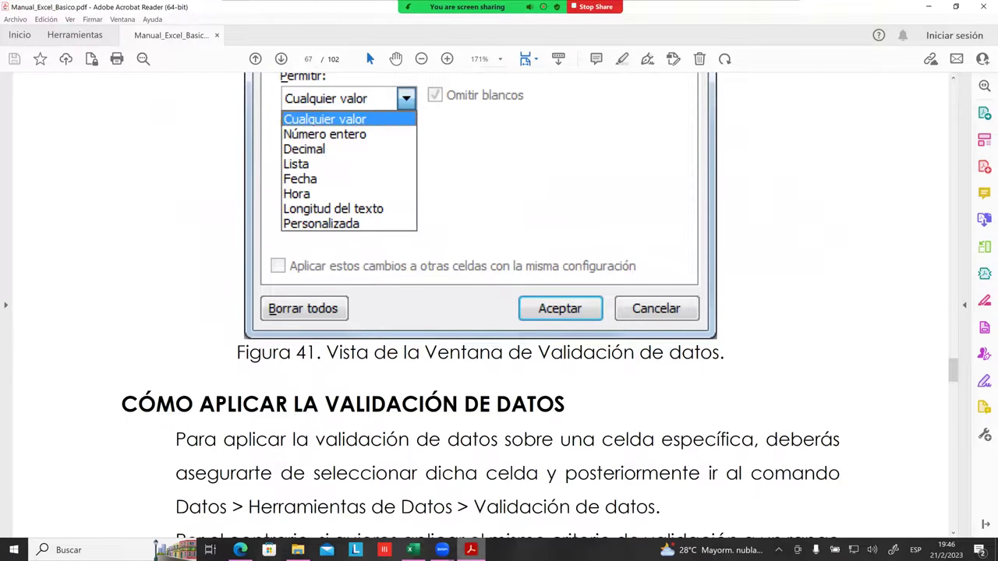
pyautogui.click(441, 550)
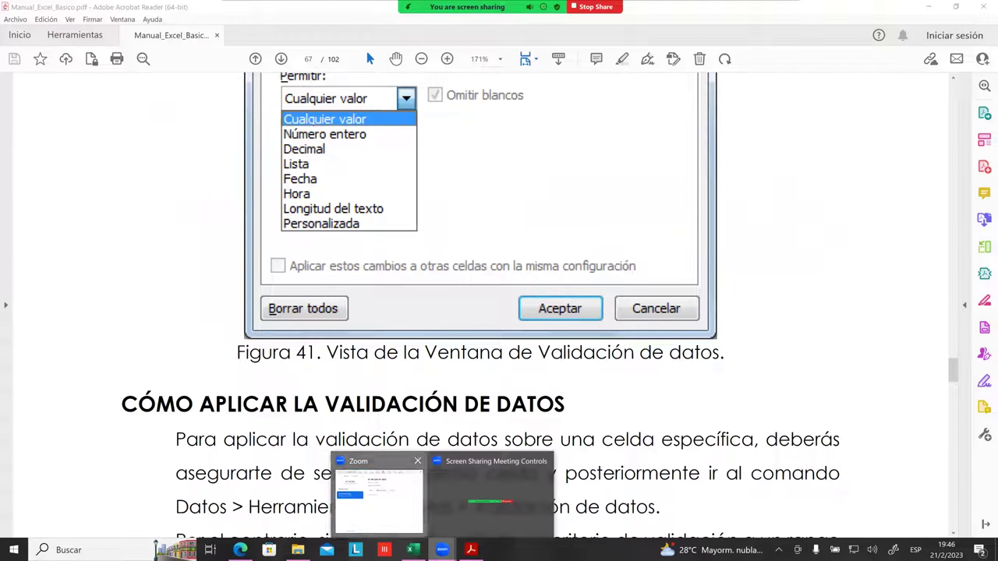
pyautogui.click(378, 495)
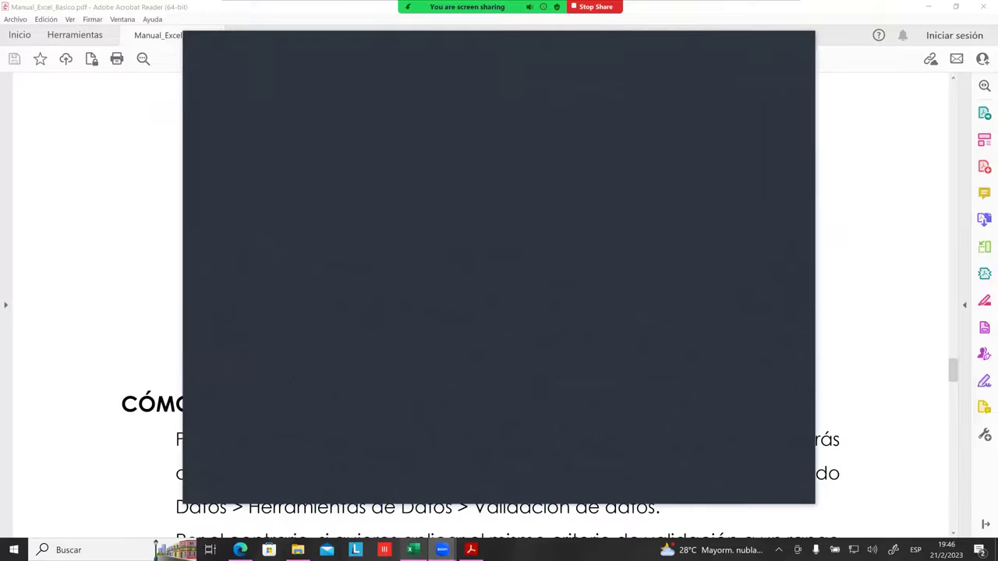
# Back in Excel, click through G4, G5 and G6 to confirm the phone note appears on G4.
pyautogui.click(538, 362)
pyautogui.click(600, 207)
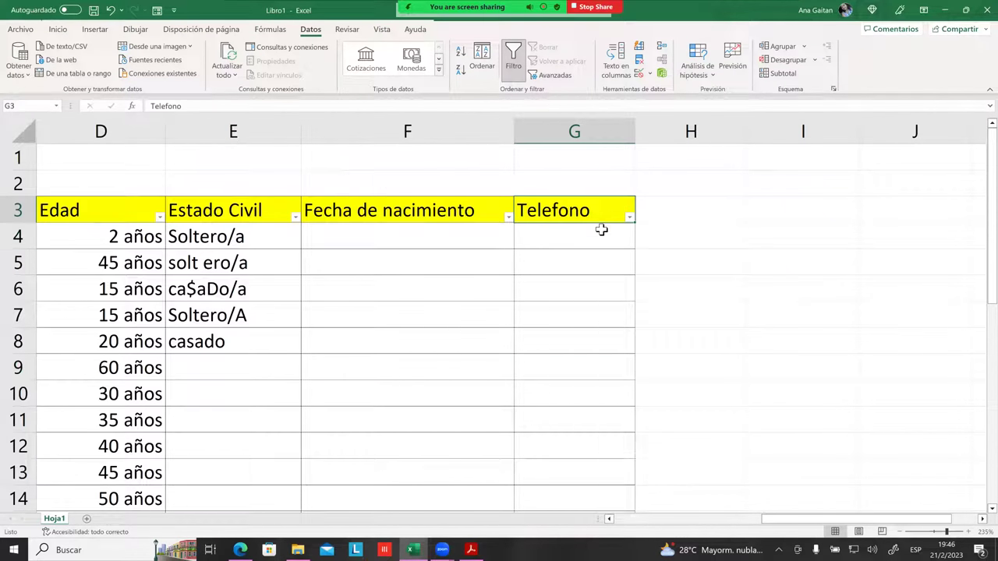
pyautogui.click(601, 231)
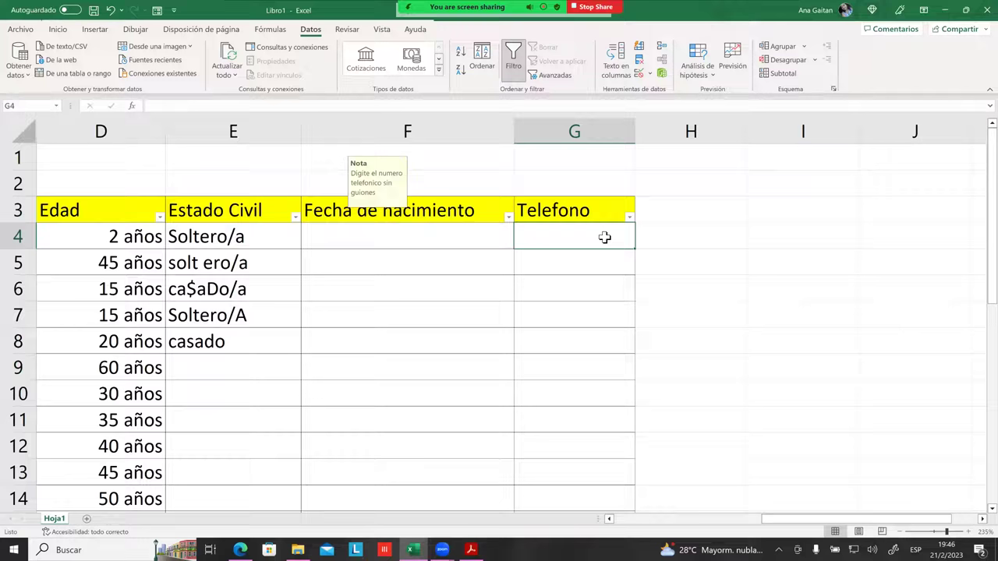
pyautogui.click(599, 282)
pyautogui.click(603, 256)
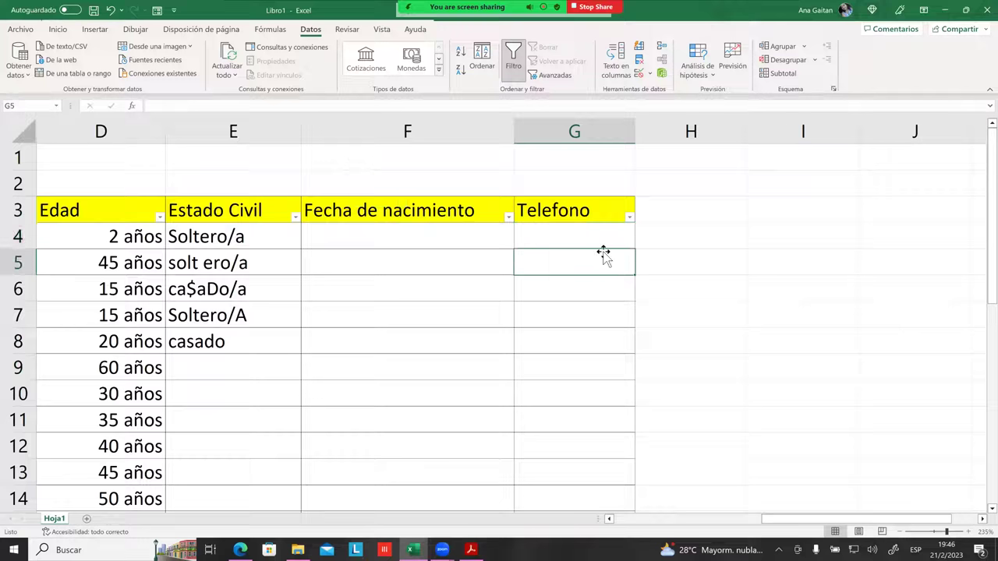
pyautogui.click(603, 244)
pyautogui.click(592, 291)
pyautogui.click(604, 261)
pyautogui.click(612, 239)
pyautogui.click(606, 267)
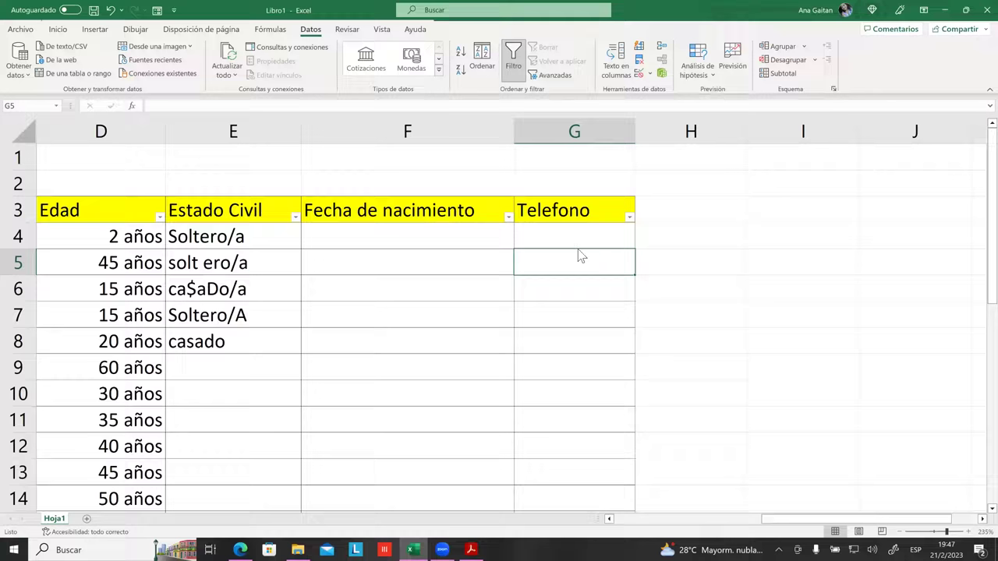
pyautogui.click(591, 236)
pyautogui.click(571, 296)
pyautogui.click(575, 256)
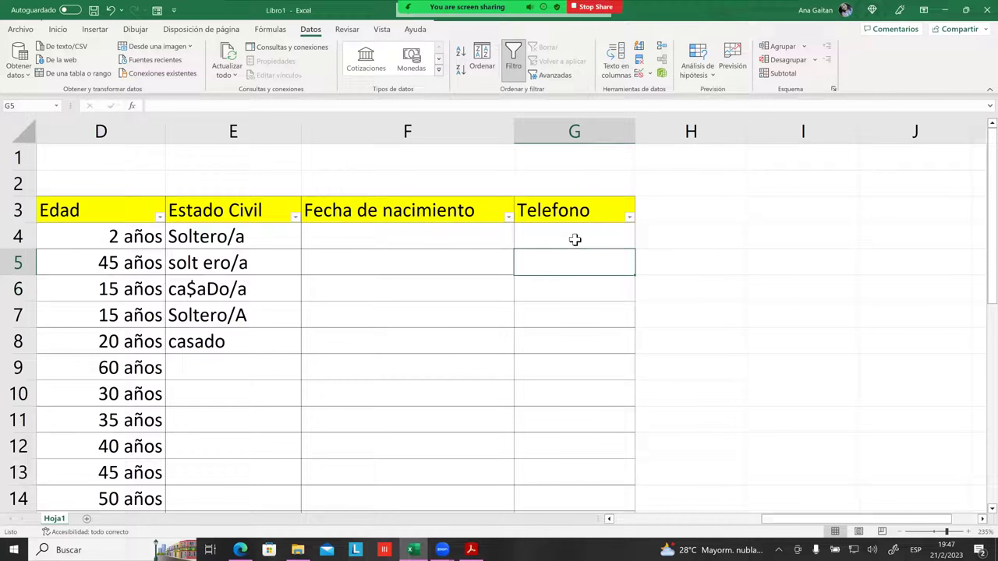
pyautogui.moveTo(574, 237); pyautogui.dragTo(574, 367)
pyautogui.hotkey('shift', 'Down')
pyautogui.hotkey('shift', 'Down')
pyautogui.hotkey('shift', 'Down')
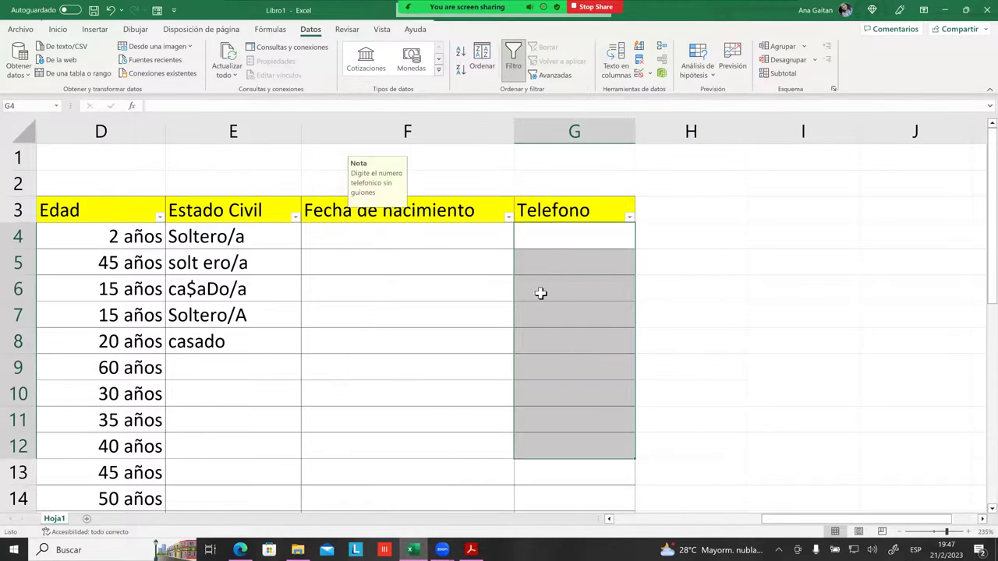
pyautogui.scroll(-3, 538, 284)
pyautogui.scroll(-4, 554, 271)
pyautogui.click(553, 273)
pyautogui.moveTo(551, 298)
pyautogui.mouseDown()
pyautogui.moveTo(576, 133)
pyautogui.moveTo(539, 231)
pyautogui.mouseUp()
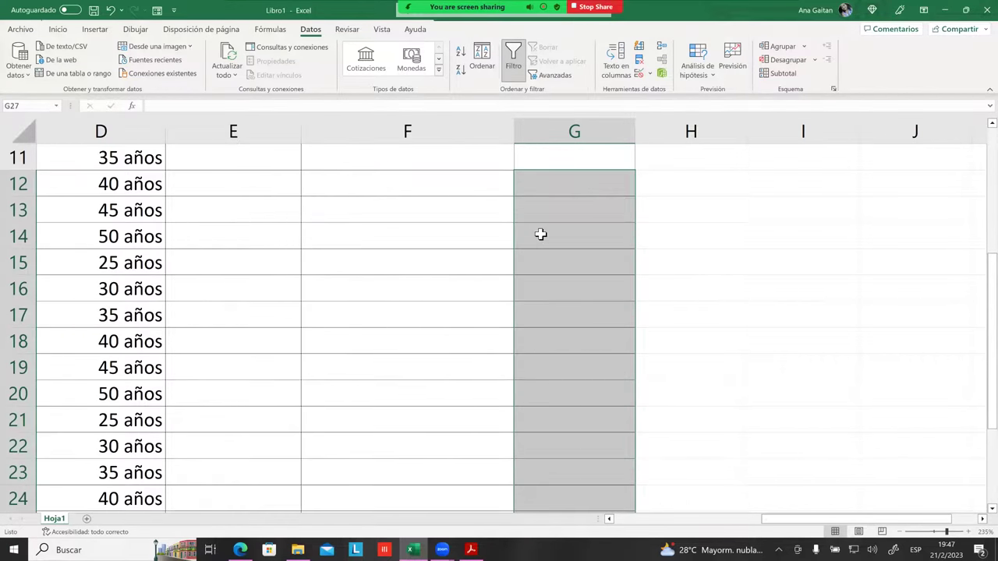
pyautogui.moveTo(568, 160); pyautogui.dragTo(575, 472)
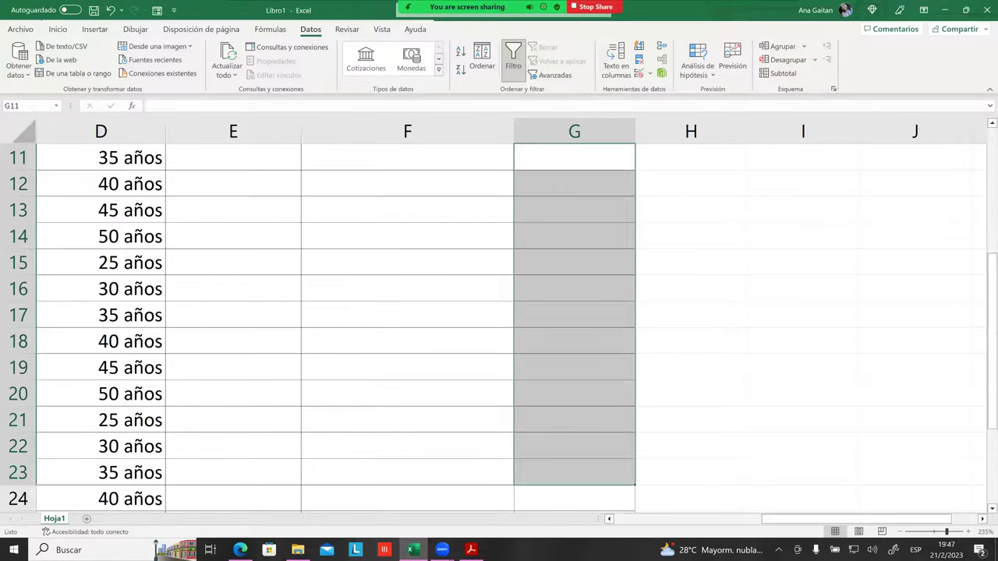
pyautogui.scroll(4, 616, 343)
pyautogui.press('Up')
pyautogui.press('Up')
pyautogui.press('Up')
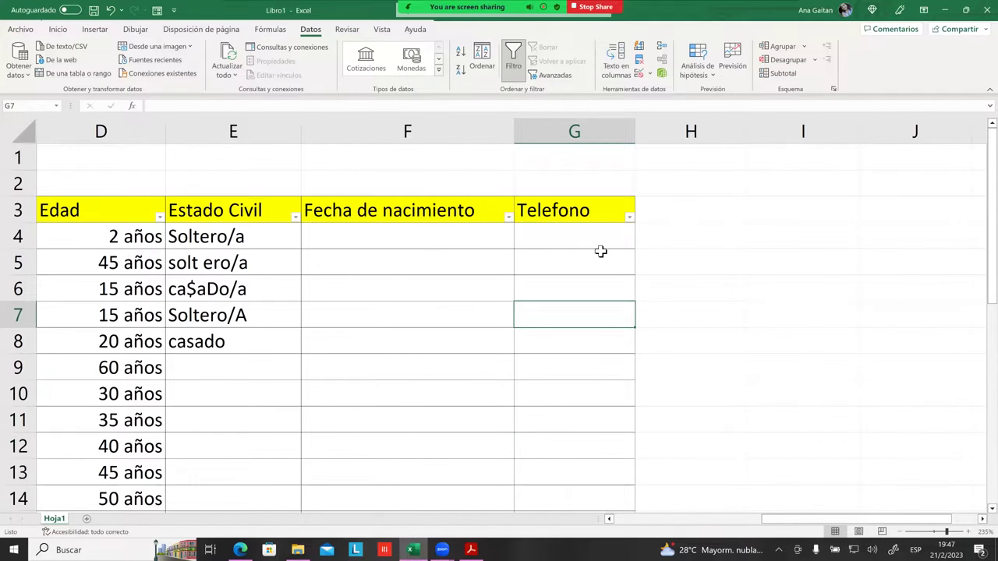
pyautogui.press('Up')
pyautogui.press('Up')
pyautogui.press('Up')
pyautogui.moveTo(601, 255); pyautogui.dragTo(601, 499)
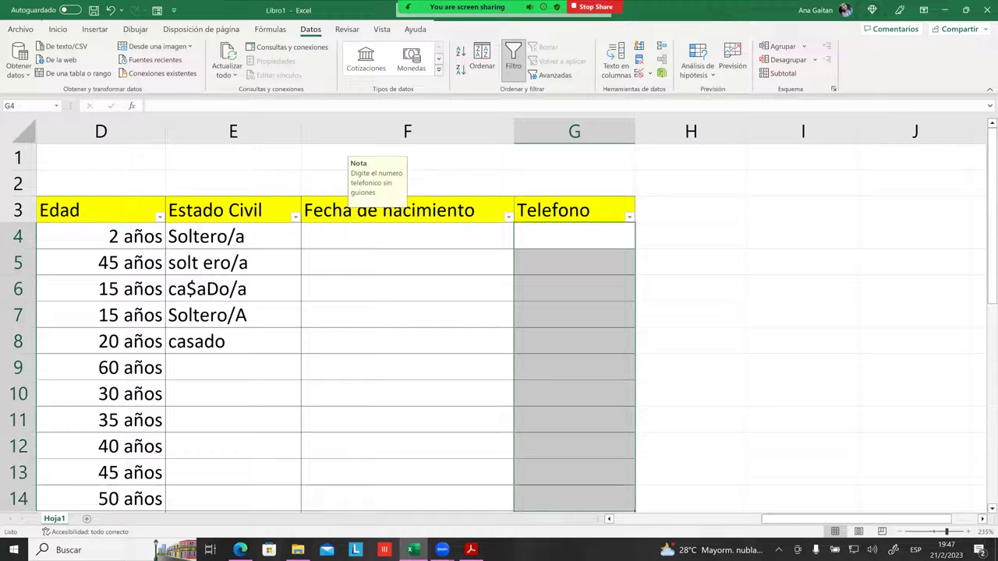
pyautogui.click(581, 296)
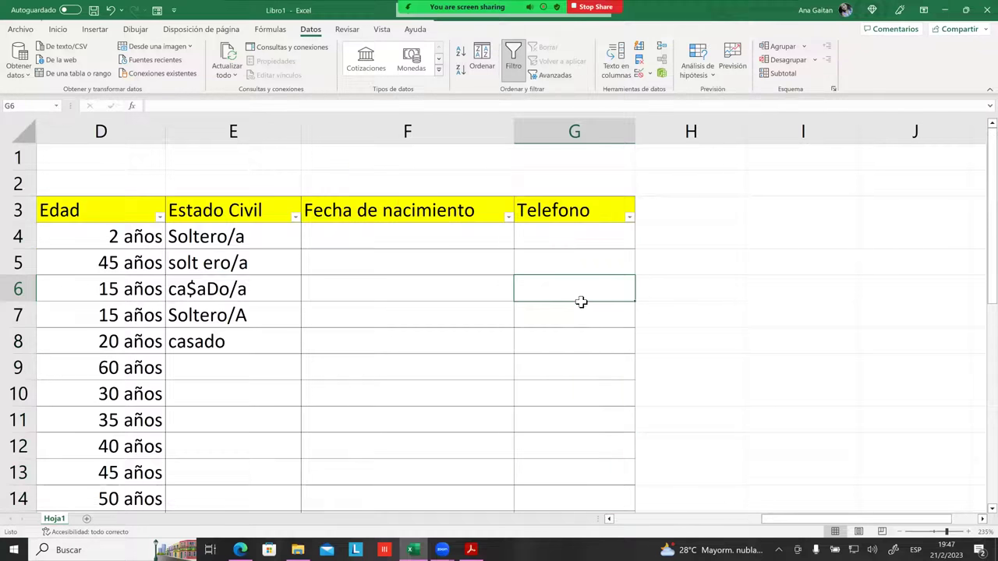
pyautogui.click(581, 247)
pyautogui.click(577, 279)
pyautogui.click(579, 271)
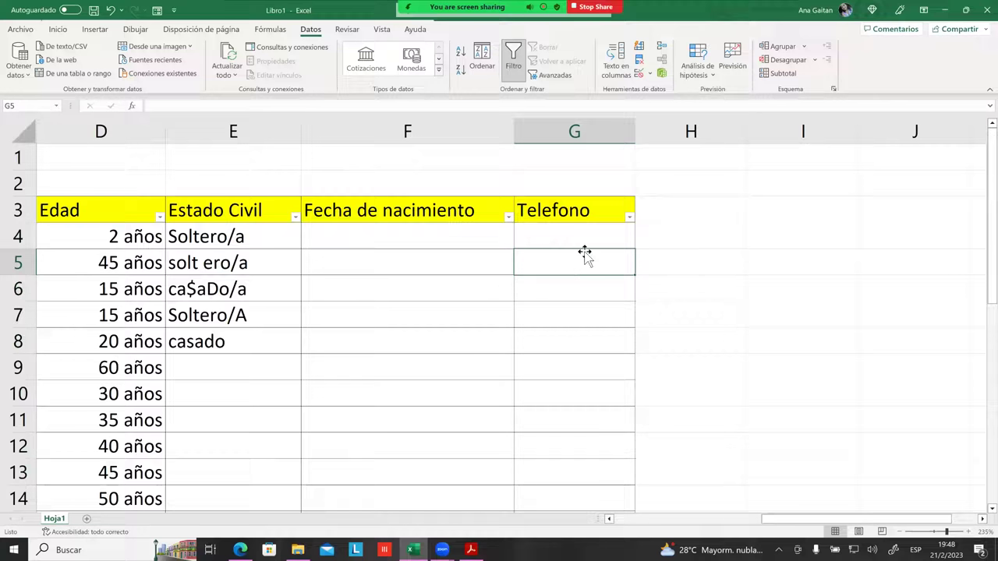
pyautogui.click(584, 247)
pyautogui.click(584, 288)
pyautogui.click(595, 262)
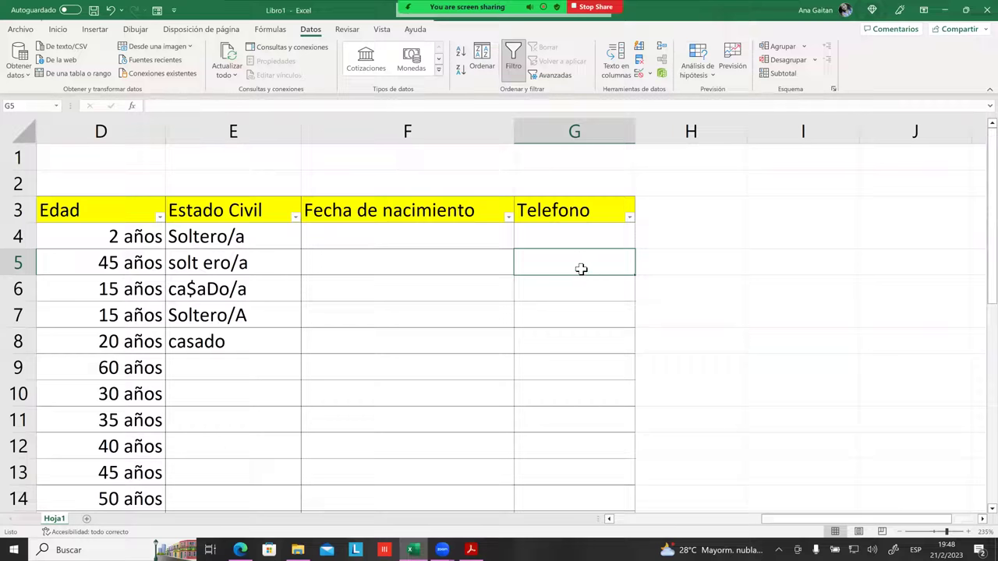
pyautogui.click(454, 262)
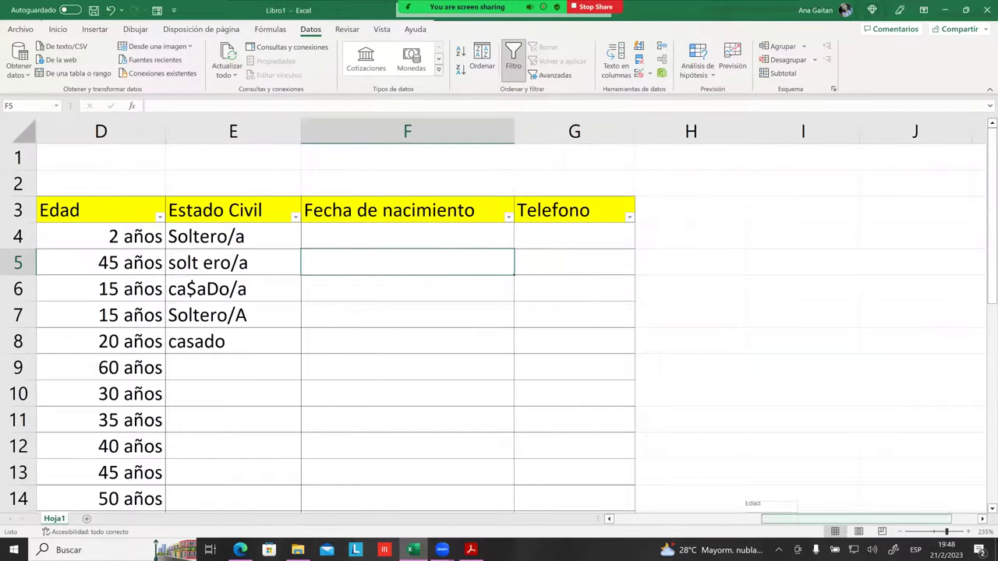
pyautogui.hscroll(-2, 374, 311)
pyautogui.hscroll(-3, 375, 312)
pyautogui.click(382, 237)
pyautogui.click(395, 221)
pyautogui.click(473, 290)
pyautogui.click(737, 293)
pyautogui.moveTo(736, 262); pyautogui.dragTo(737, 288)
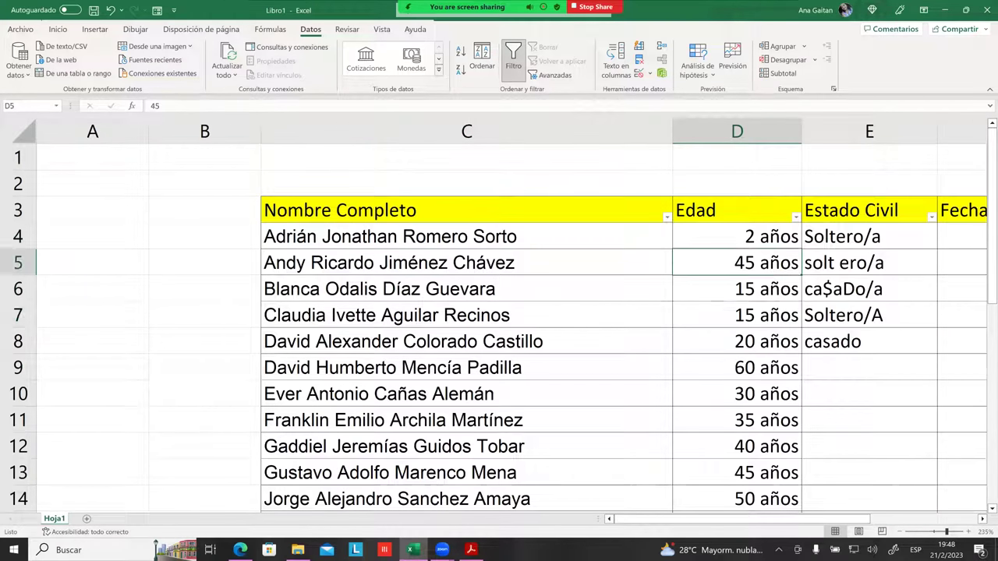
pyautogui.scroll(-2, 402, 271)
pyautogui.scroll(2, 417, 269)
pyautogui.click(483, 219)
pyautogui.click(503, 254)
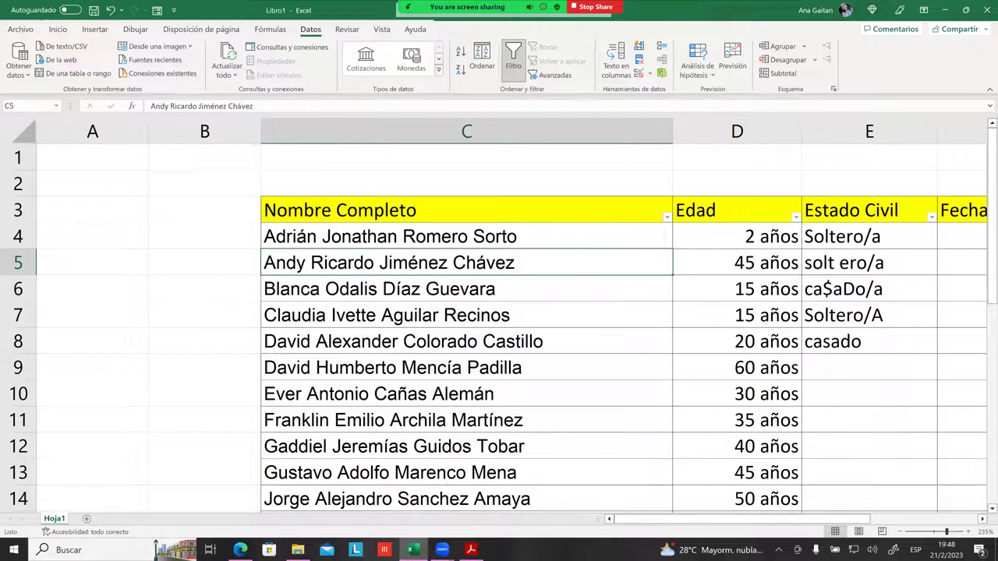
pyautogui.hscroll(5, 498, 312)
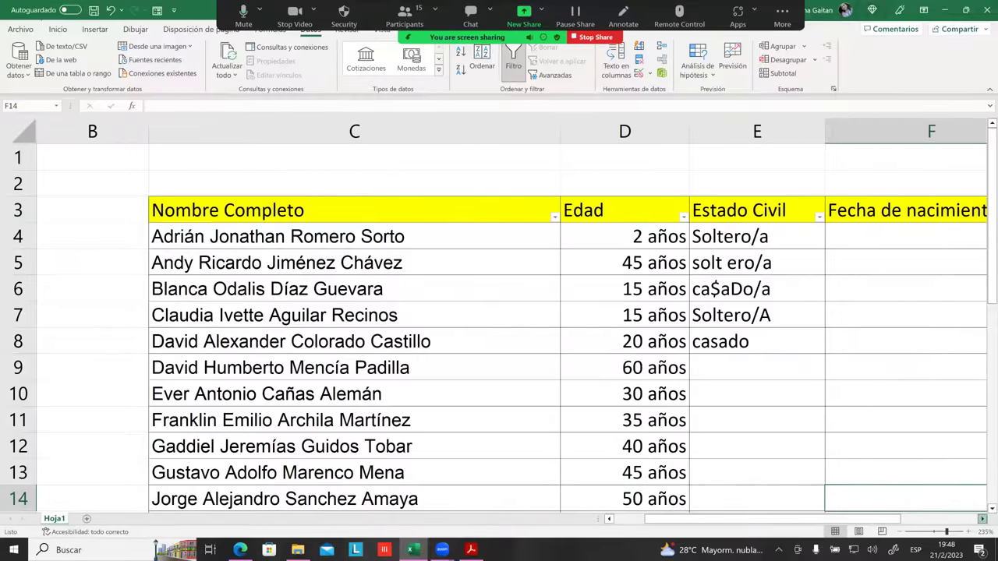
pyautogui.click(407, 499)
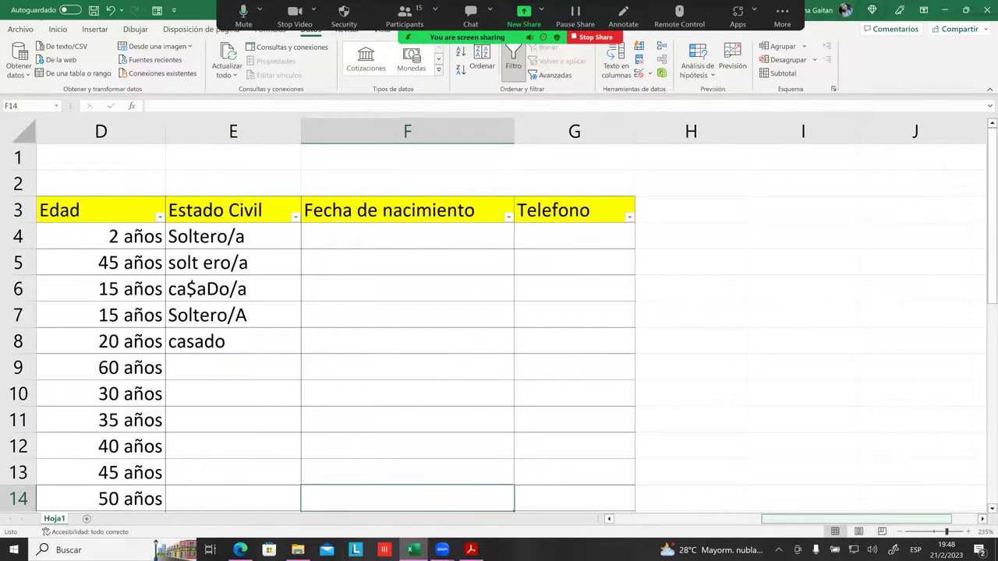
pyautogui.hscroll(-3, 541, 270)
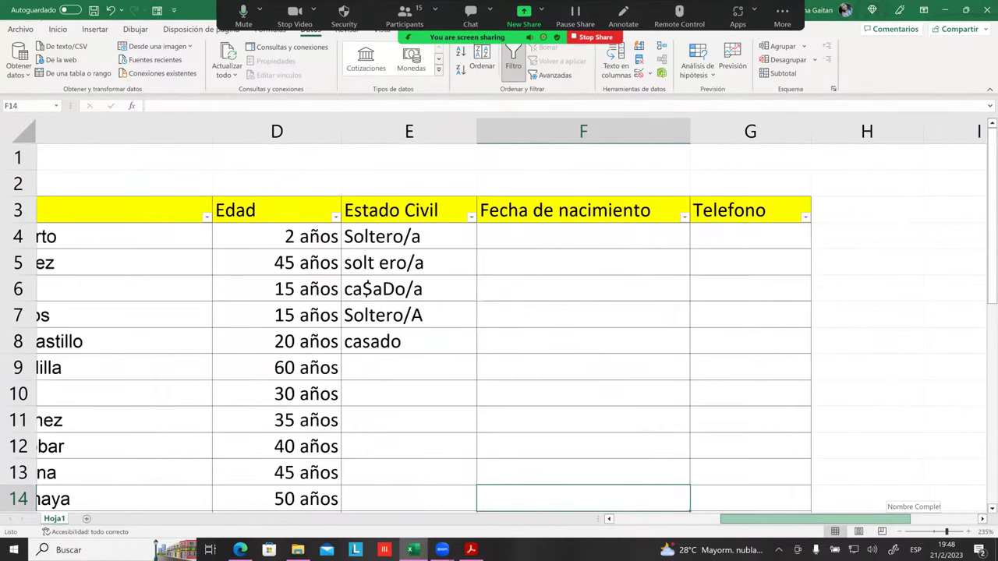
pyautogui.click(472, 230)
pyautogui.click(490, 256)
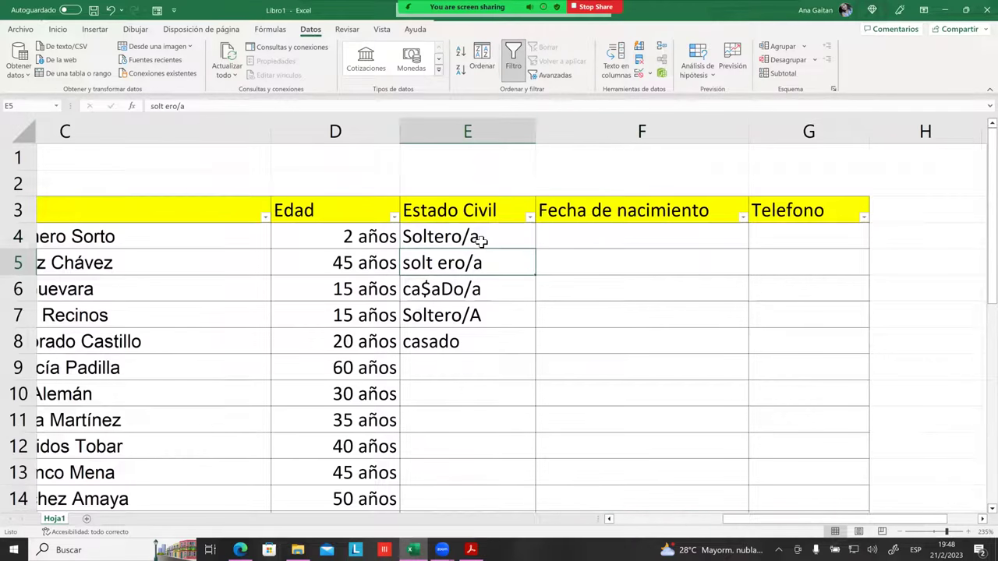
pyautogui.click(477, 240)
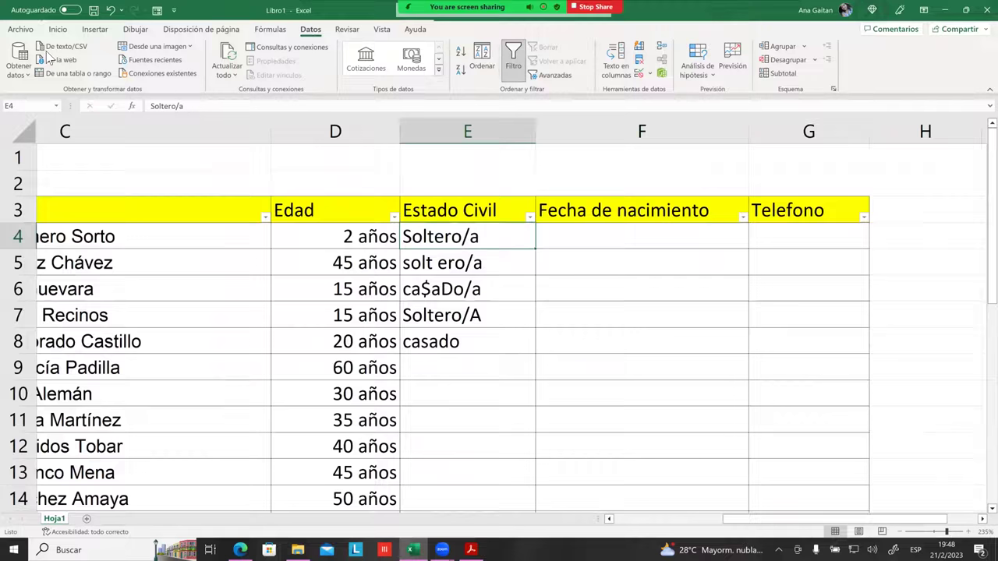
# Fill the Soltero/a cell E4 yellow and change E5's text to solter0/a.
pyautogui.click(59, 30)
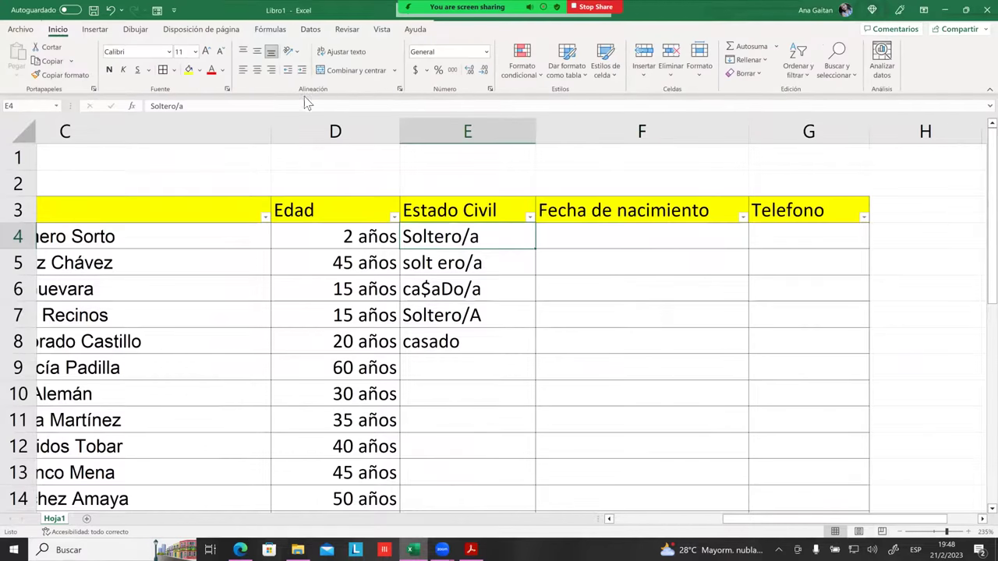
pyautogui.click(188, 70)
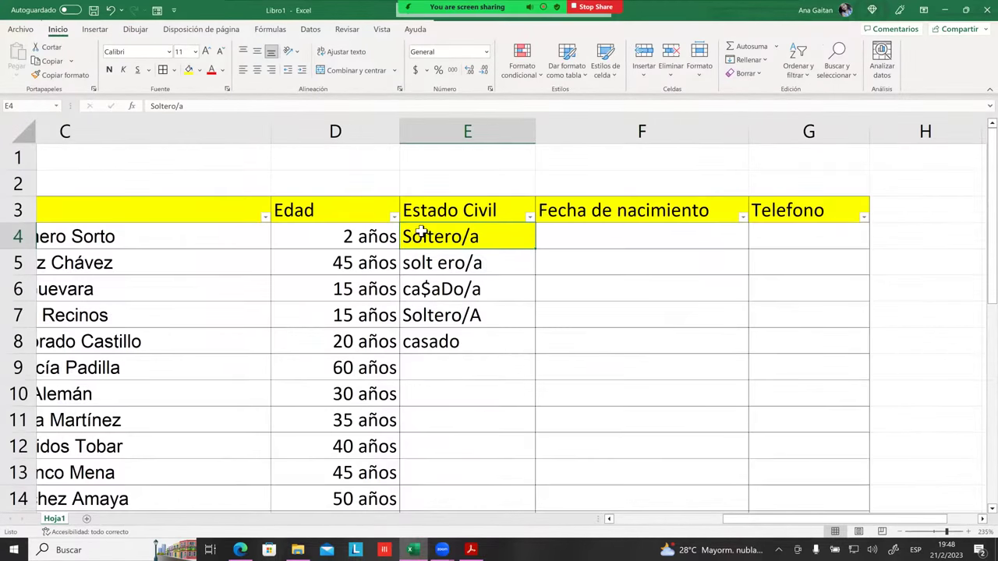
pyautogui.click(466, 269)
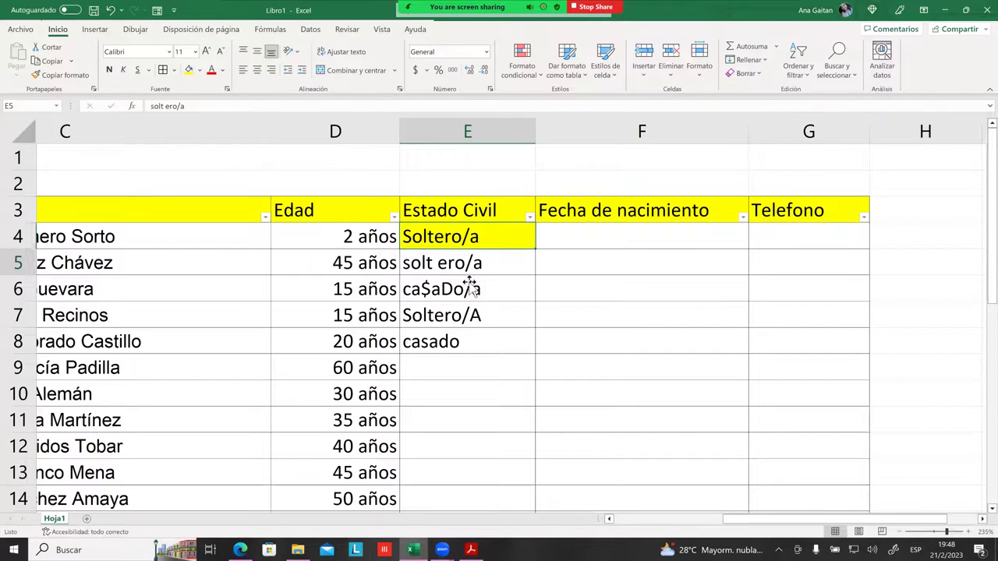
pyautogui.doubleClick(438, 267)
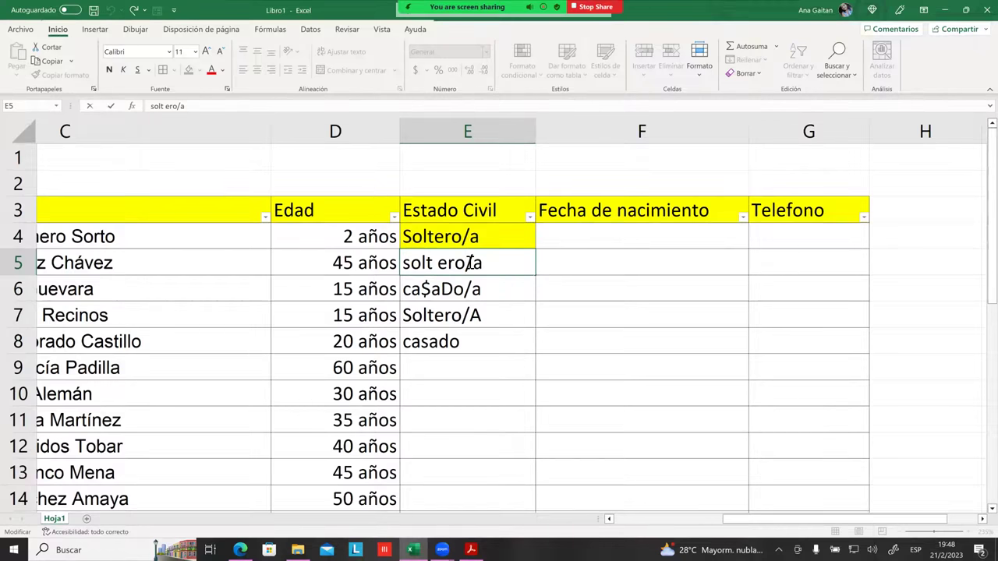
pyautogui.click(470, 263)
pyautogui.press('BackSpace')
pyautogui.write('0')
pyautogui.click(473, 291)
# Remove the stray space from the solter0/a entry in E5.
pyautogui.click(473, 343)
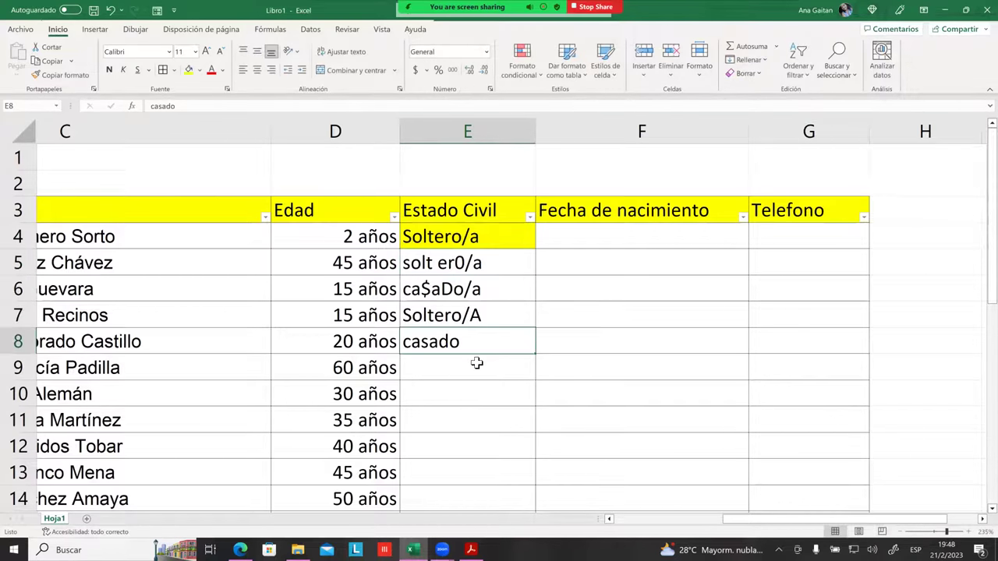
pyautogui.click(476, 363)
pyautogui.click(472, 264)
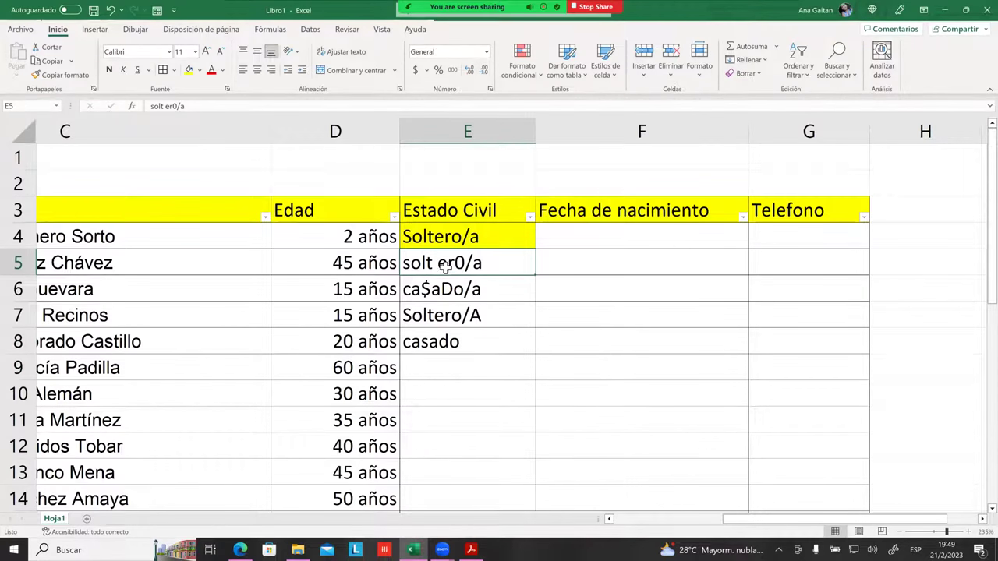
pyautogui.doubleClick(443, 265)
pyautogui.press('BackSpace')
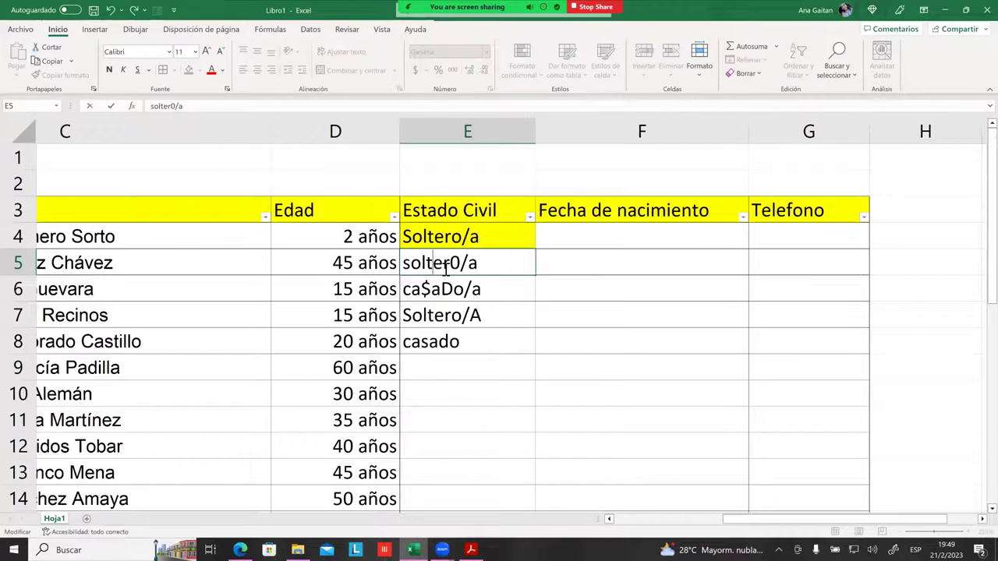
pyautogui.click(454, 309)
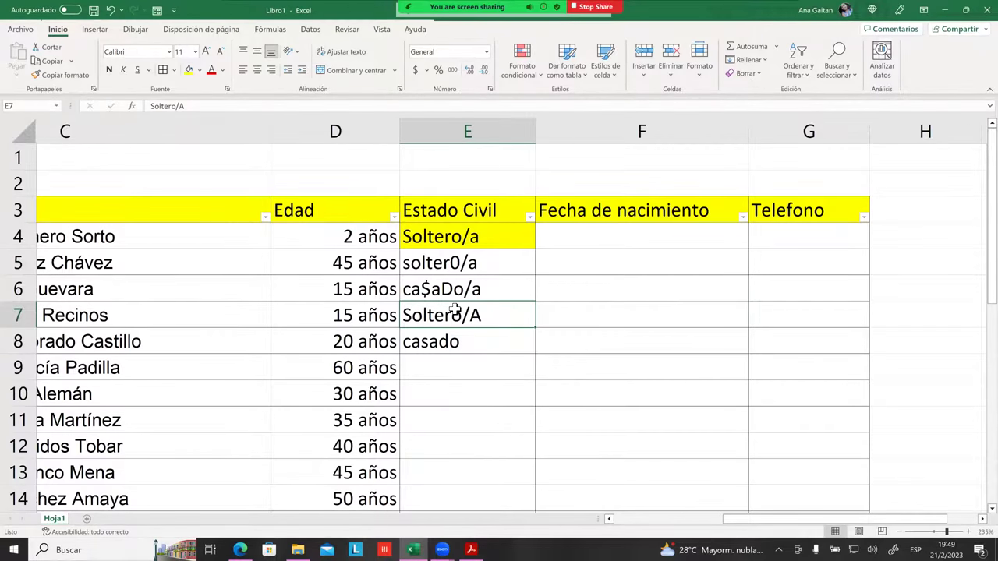
# Apply a light blue theme fill colour to cell E5.
pyautogui.click(495, 263)
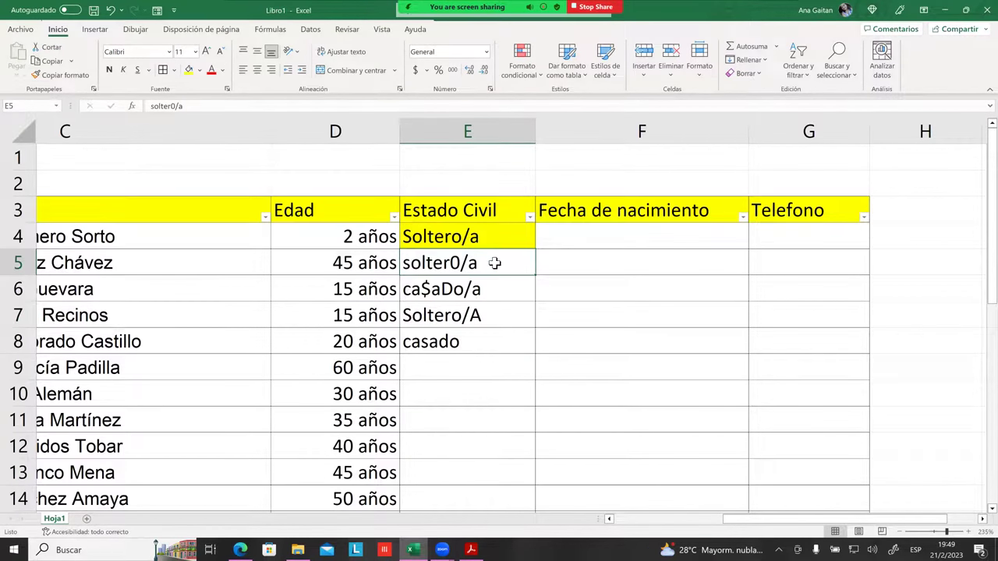
pyautogui.click(200, 70)
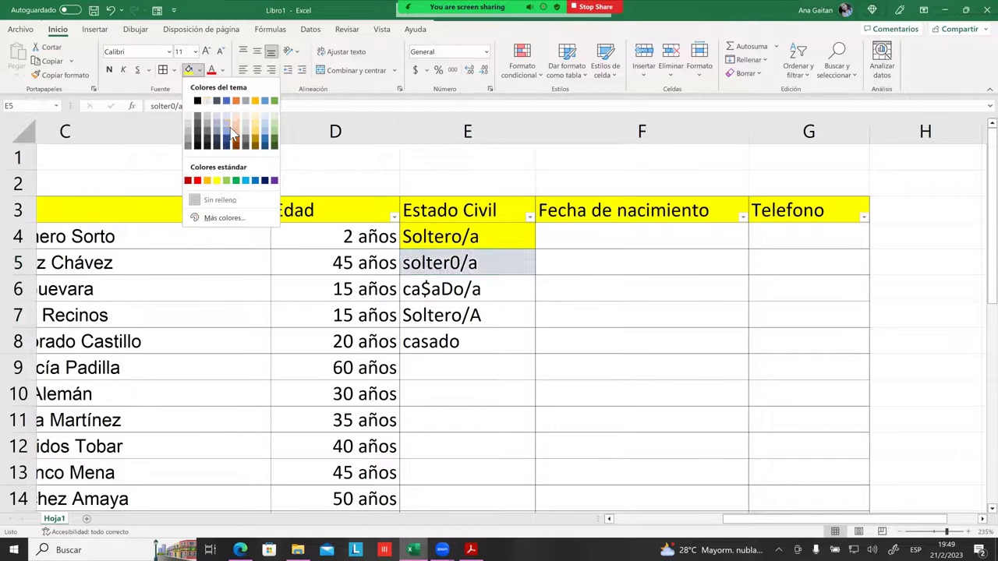
pyautogui.click(232, 132)
pyautogui.click(527, 367)
pyautogui.click(445, 264)
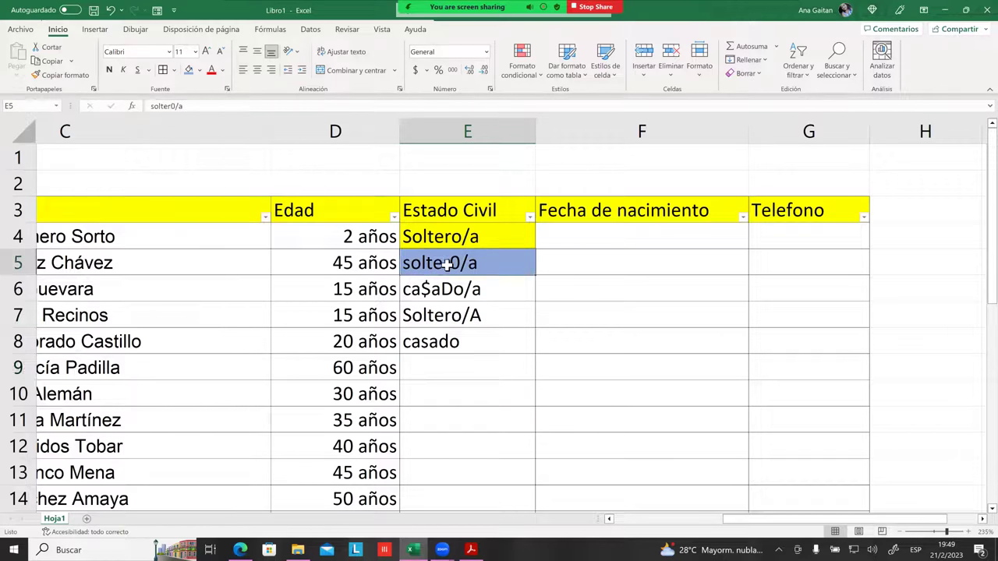
pyautogui.click(463, 298)
pyautogui.click(457, 262)
pyautogui.click(463, 292)
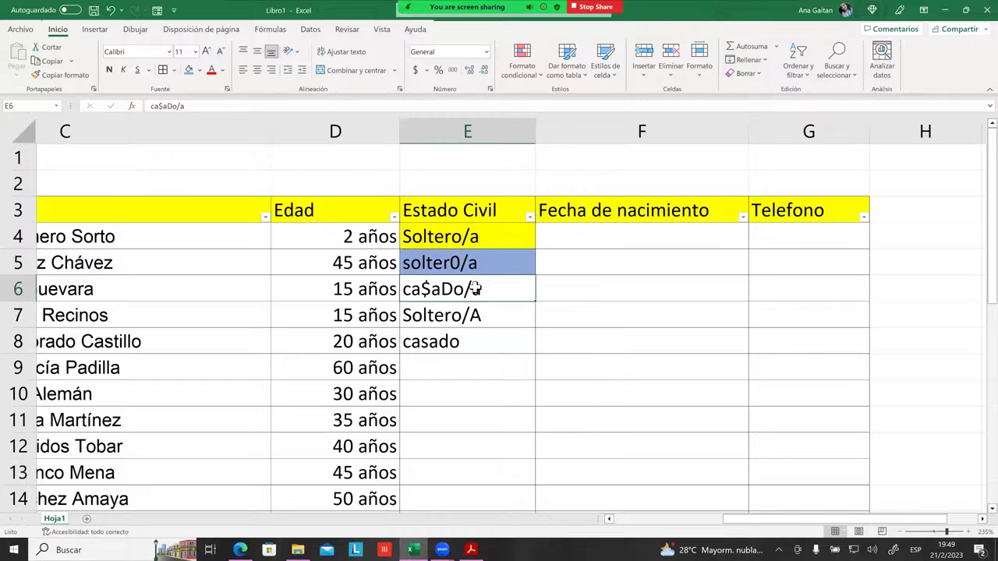
# Try dragging ca$aDo/a onto E7, cancel the replace prompt, and reselect cells in column E.
pyautogui.moveTo(467, 300); pyautogui.dragTo(469, 310)
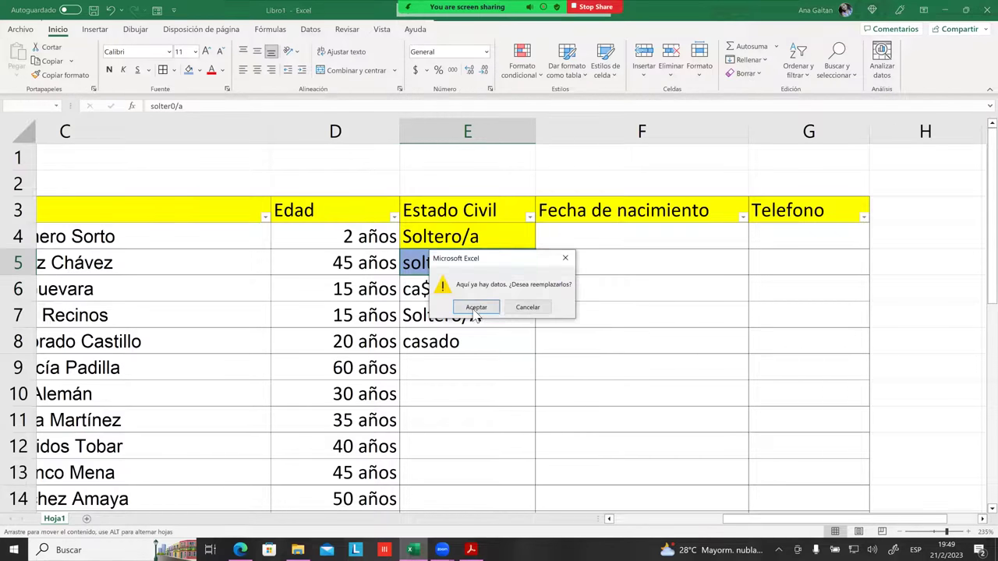
pyautogui.click(519, 307)
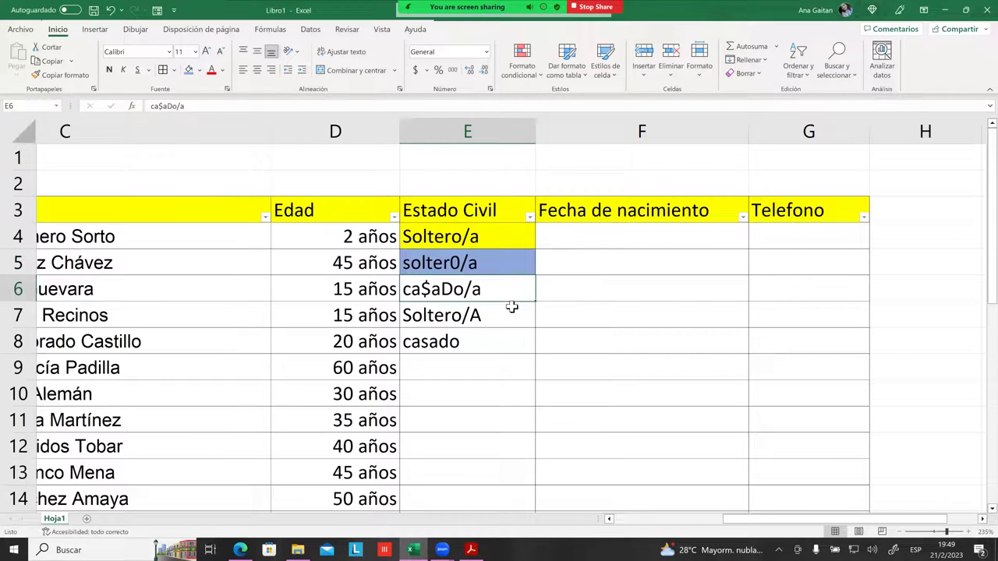
pyautogui.click(497, 343)
pyautogui.moveTo(481, 329); pyautogui.dragTo(475, 290)
pyautogui.click(455, 262)
pyautogui.click(456, 242)
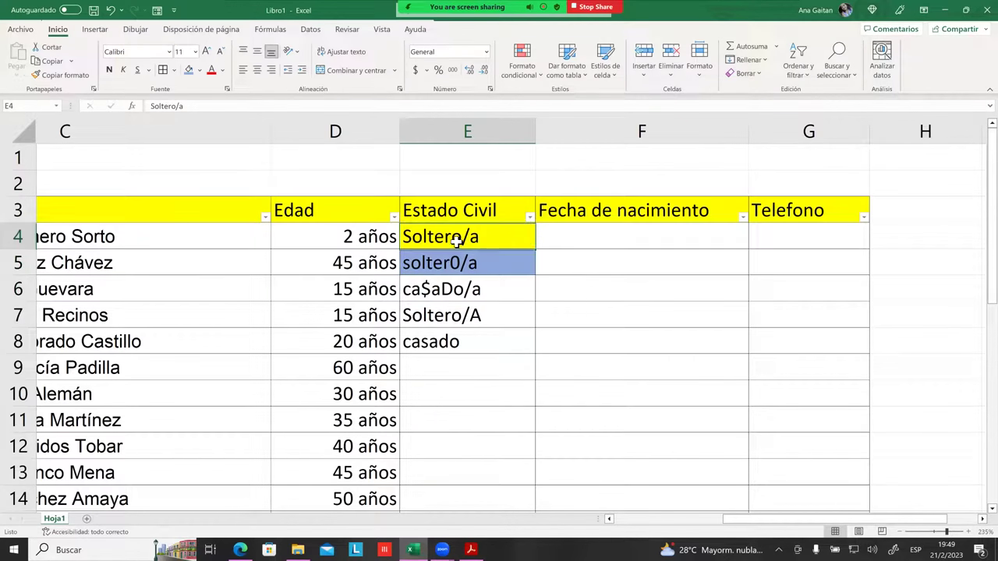
pyautogui.click(455, 259)
pyautogui.click(460, 289)
pyautogui.click(466, 314)
# Drag casado up into E7, accepting replacement of Soltero/A and leaving E8 empty.
pyautogui.scroll(-1, 479, 340)
pyautogui.scroll(-1, 479, 341)
pyautogui.click(479, 265)
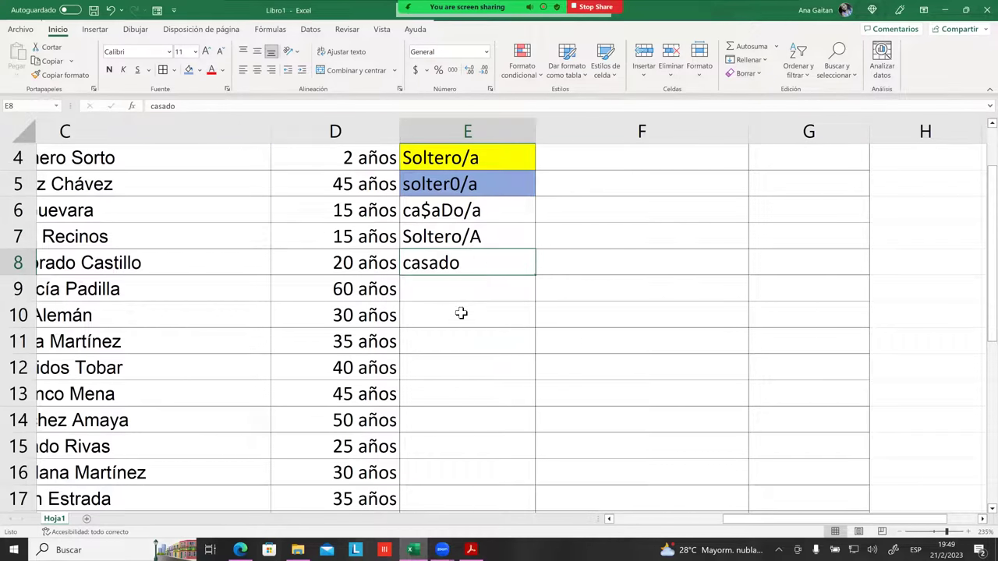
pyautogui.scroll(3, 462, 313)
pyautogui.click(371, 269)
pyautogui.click(472, 247)
pyautogui.moveTo(472, 247); pyautogui.dragTo(481, 326)
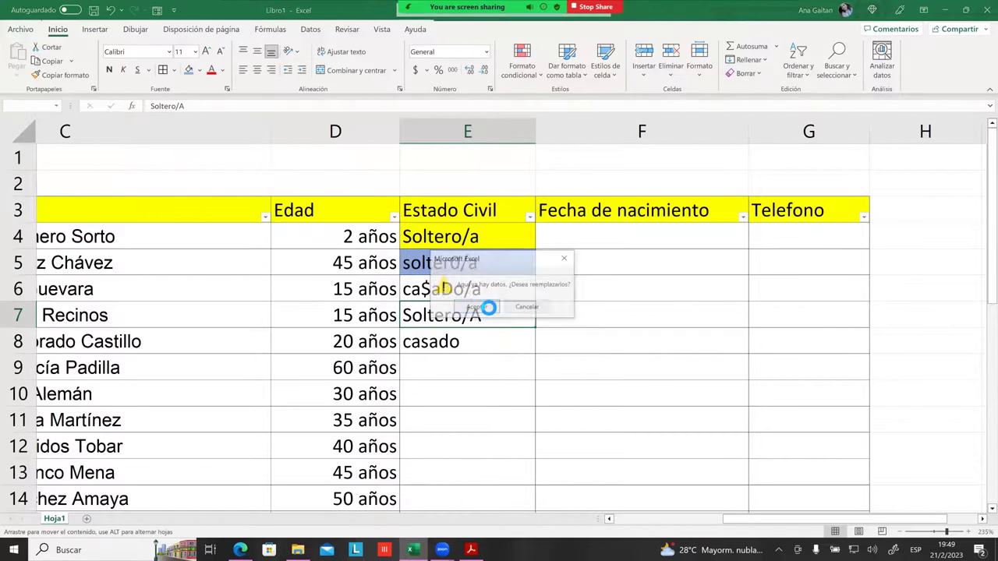
pyautogui.click(636, 315)
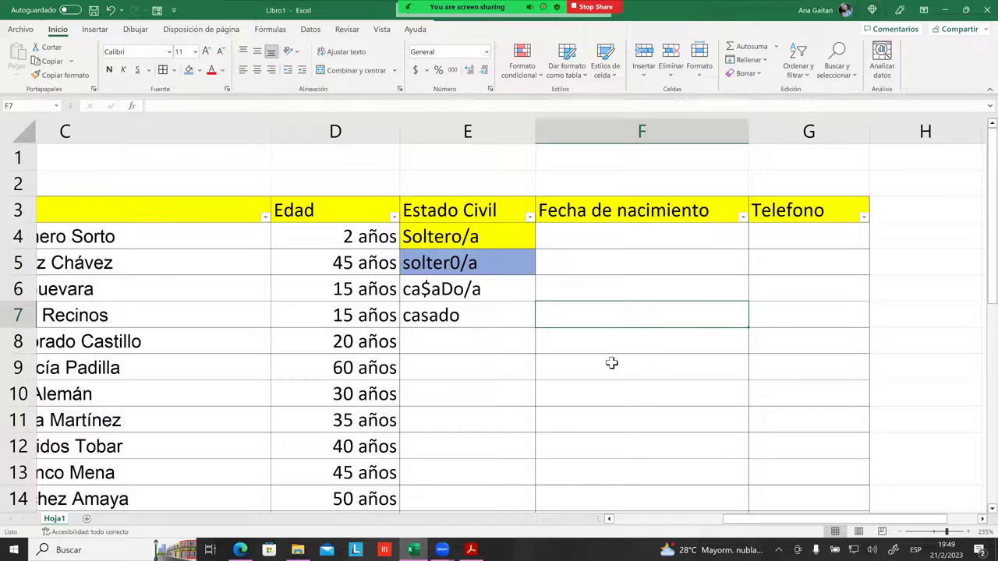
pyautogui.click(463, 339)
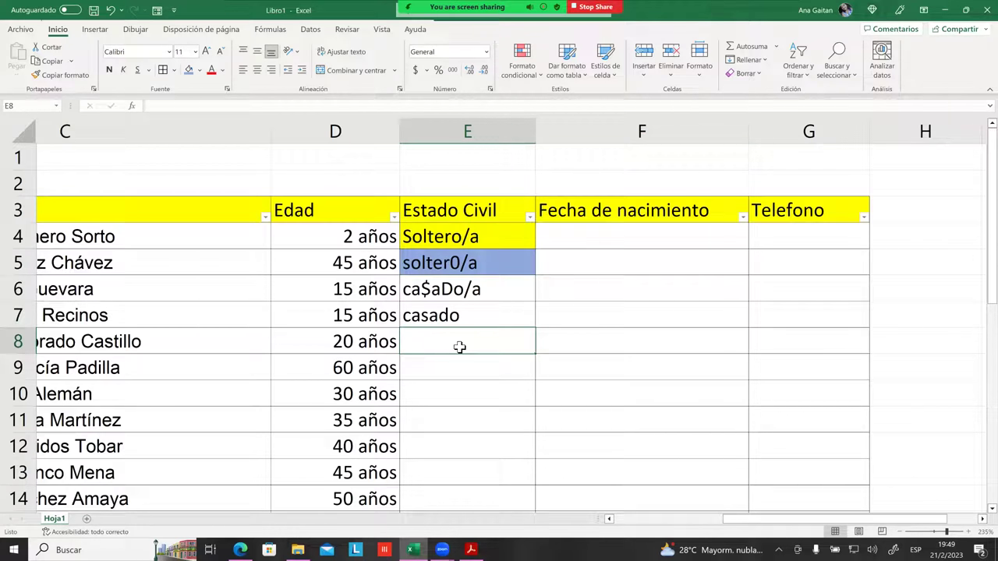
# Enter CASADO in E8 and accept the Soltero/a AutoComplete suggestion in E9.
pyautogui.press('capslock')
pyautogui.write('CA')
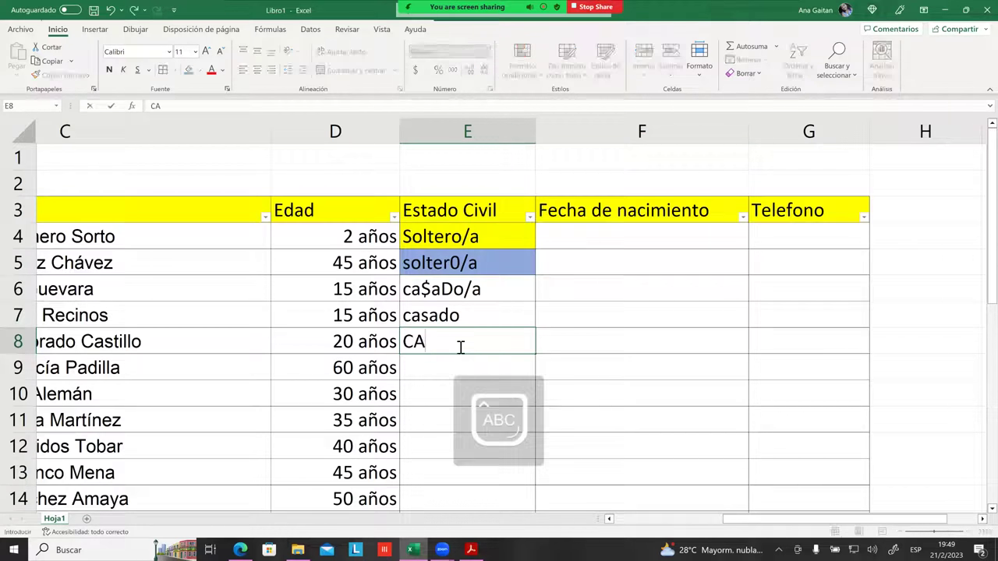
pyautogui.write('SADO')
pyautogui.press('Return')
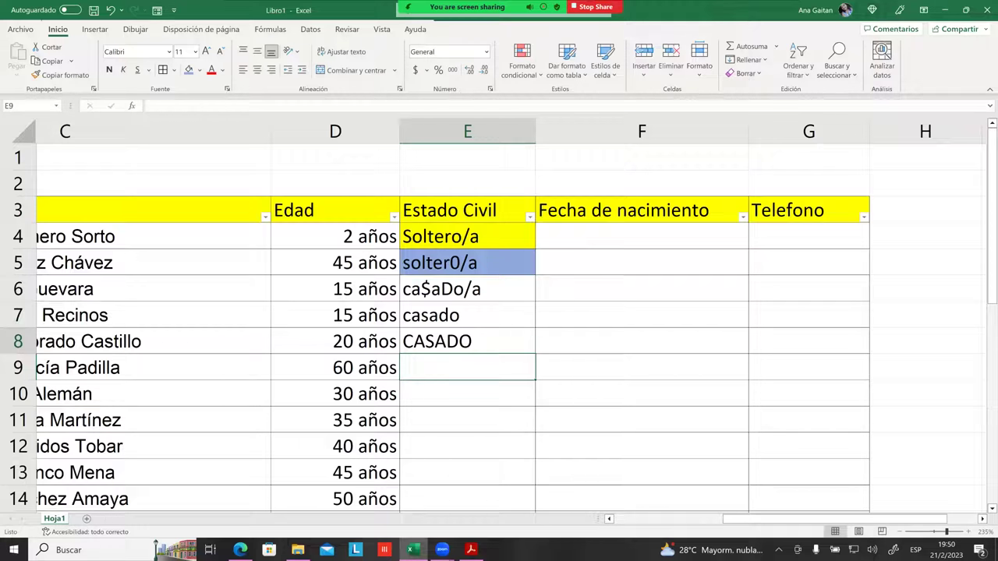
pyautogui.press('capslock')
pyautogui.write('solter')
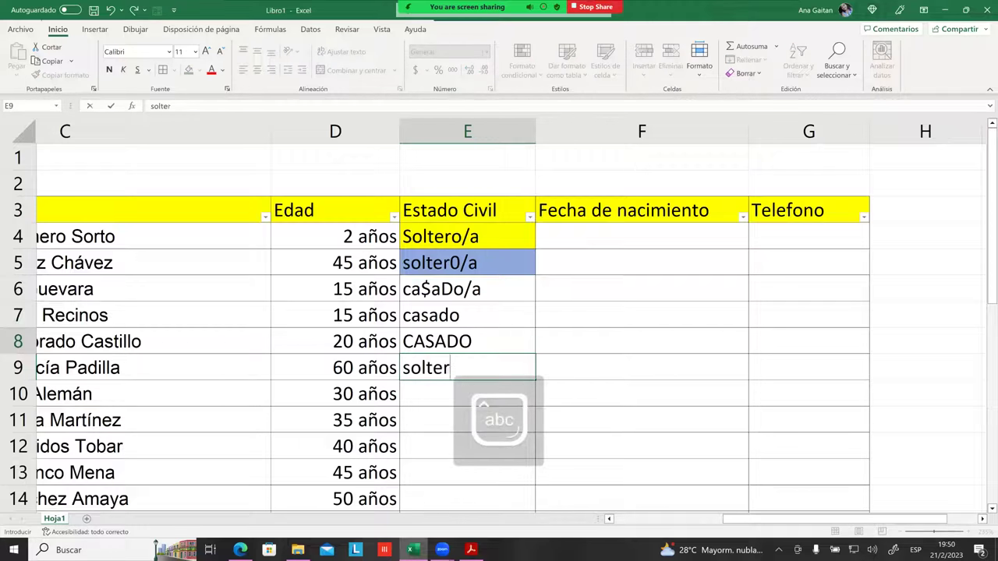
pyautogui.write('o')
pyautogui.press('Return')
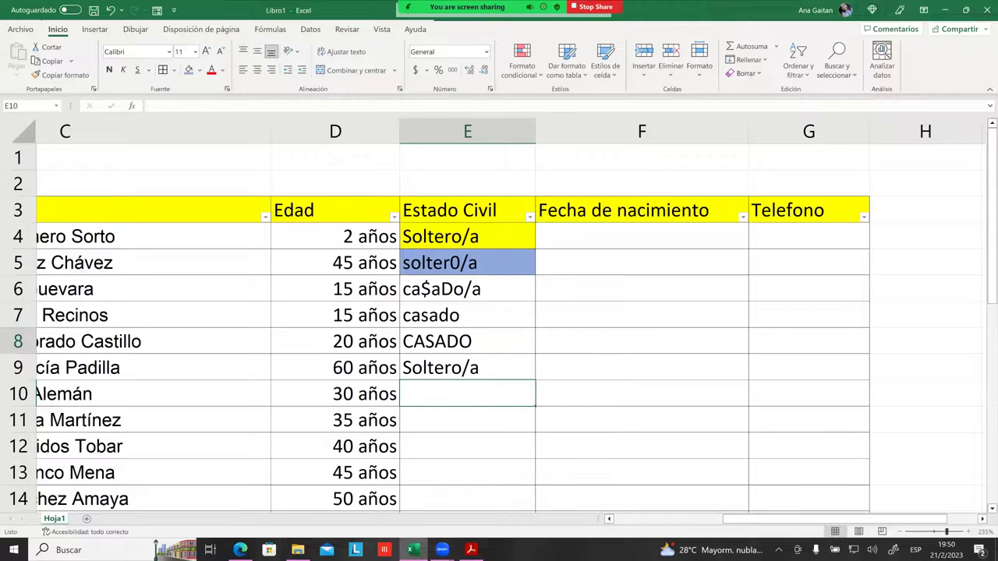
pyautogui.write('soltero')
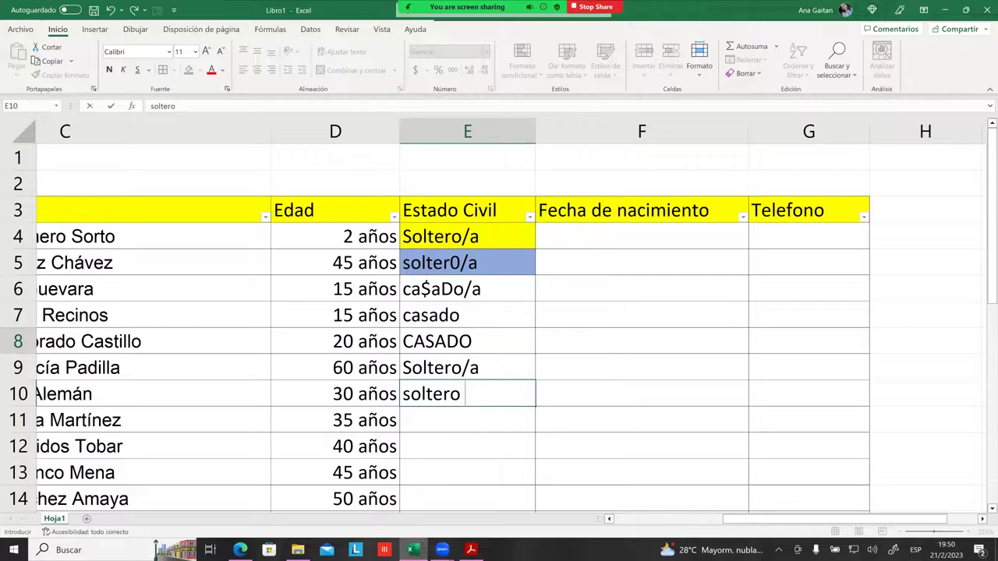
# Commit soltero in E10 and type soltero into E16.
pyautogui.click(466, 446)
pyautogui.scroll(-2, 499, 327)
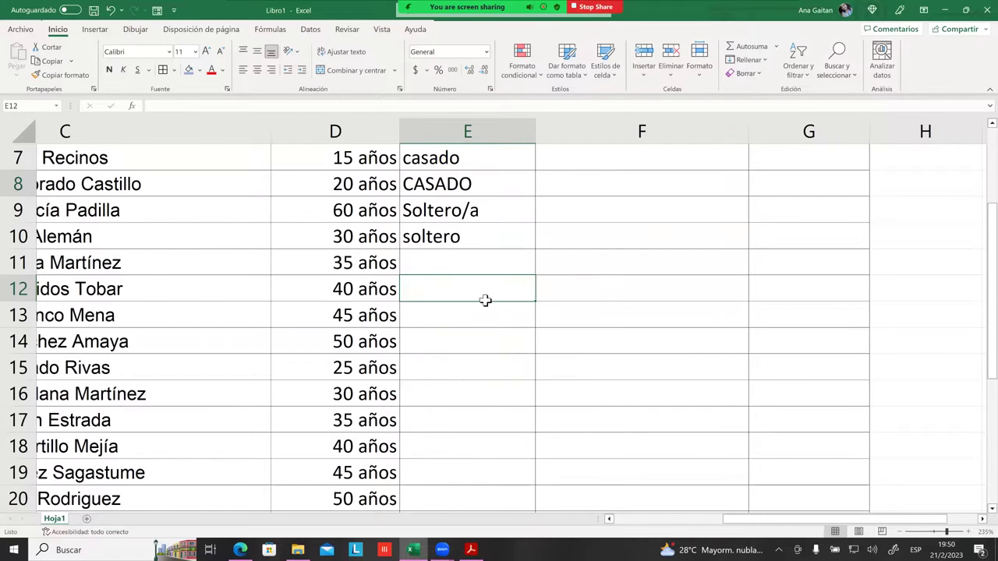
pyautogui.click(469, 257)
pyautogui.click(466, 243)
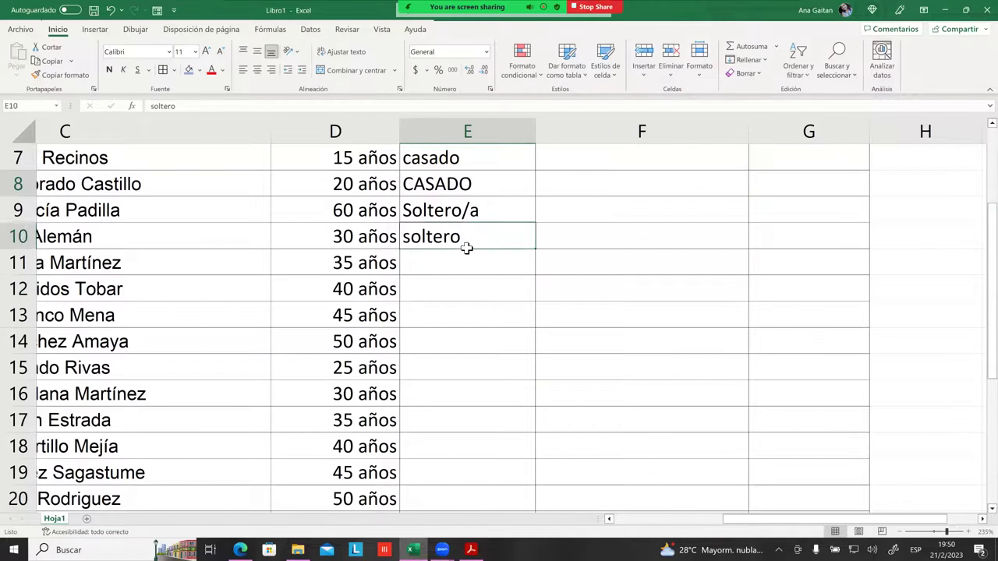
pyautogui.press('Left')
pyautogui.press('Left')
pyautogui.press('Left')
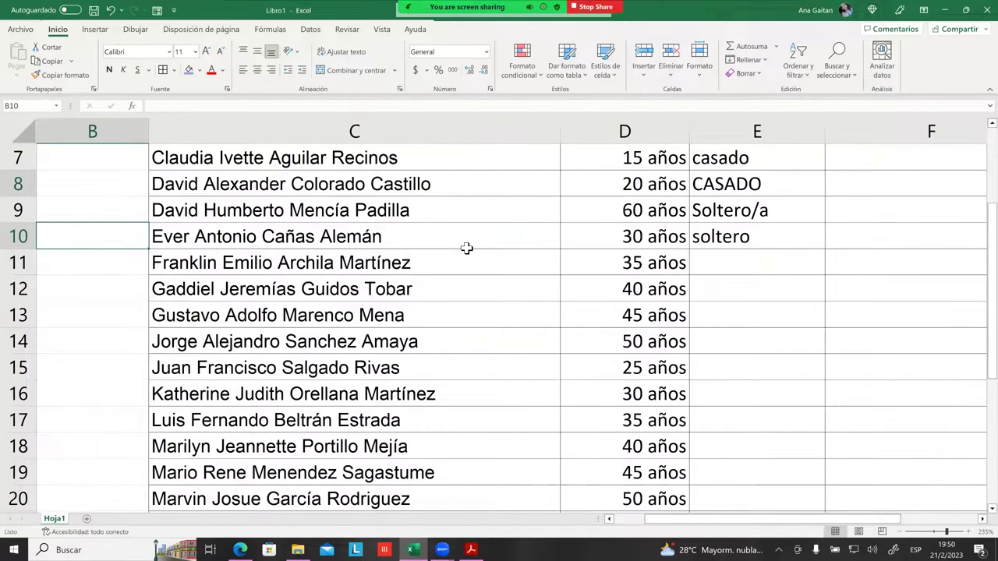
pyautogui.click(281, 238)
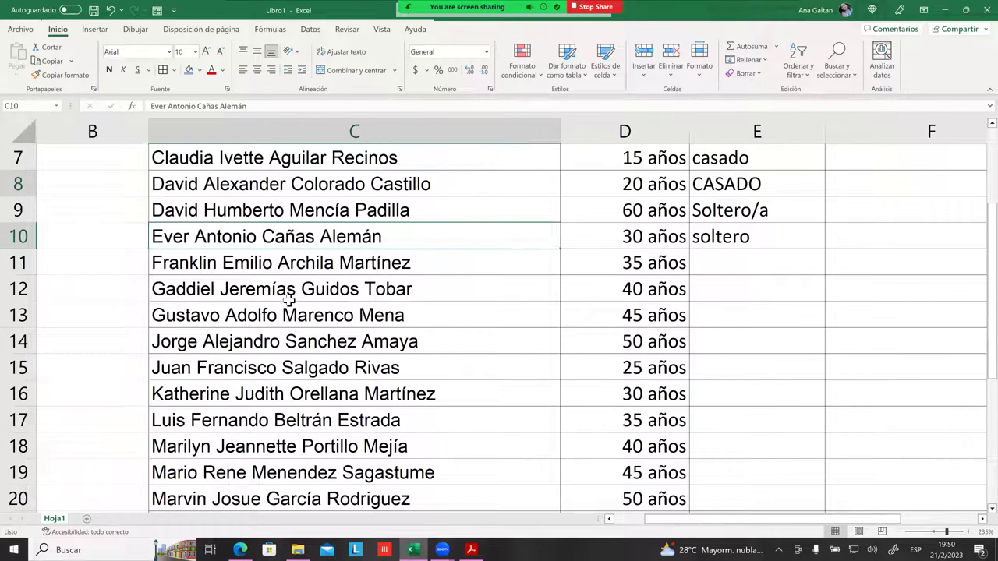
pyautogui.click(257, 394)
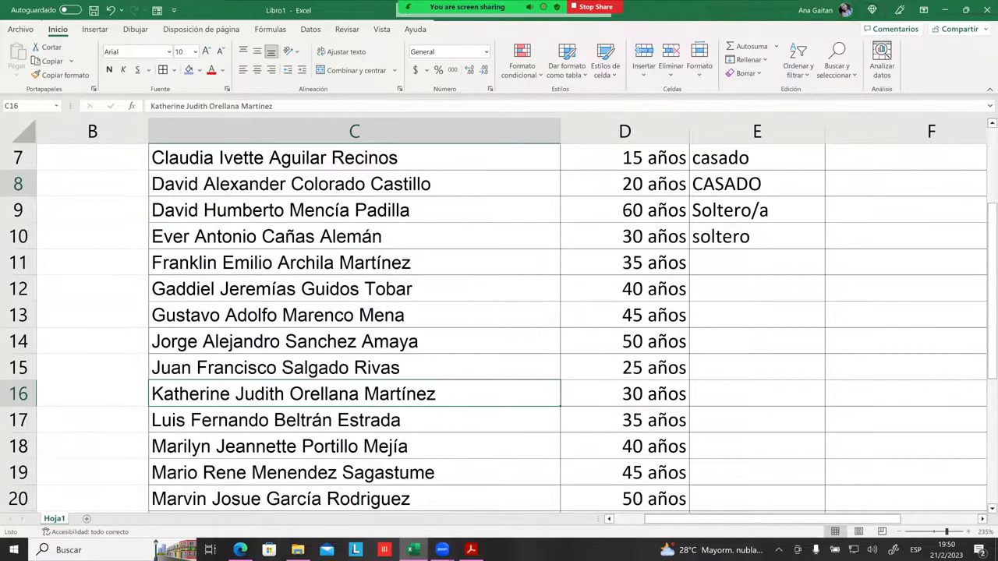
pyautogui.press('Right')
pyautogui.press('Right')
pyautogui.press('Right')
pyautogui.press('Left')
pyautogui.write('soltero')
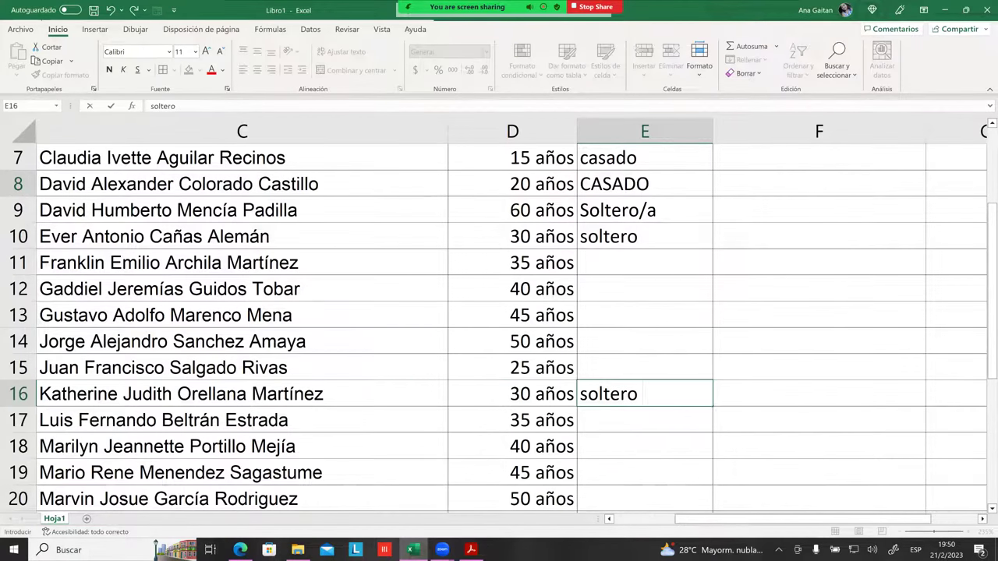
pyautogui.press('Return')
# Move around row 16 with the arrow keys, ending on cell E17.
pyautogui.press('Down')
pyautogui.press('Up')
pyautogui.press('Up')
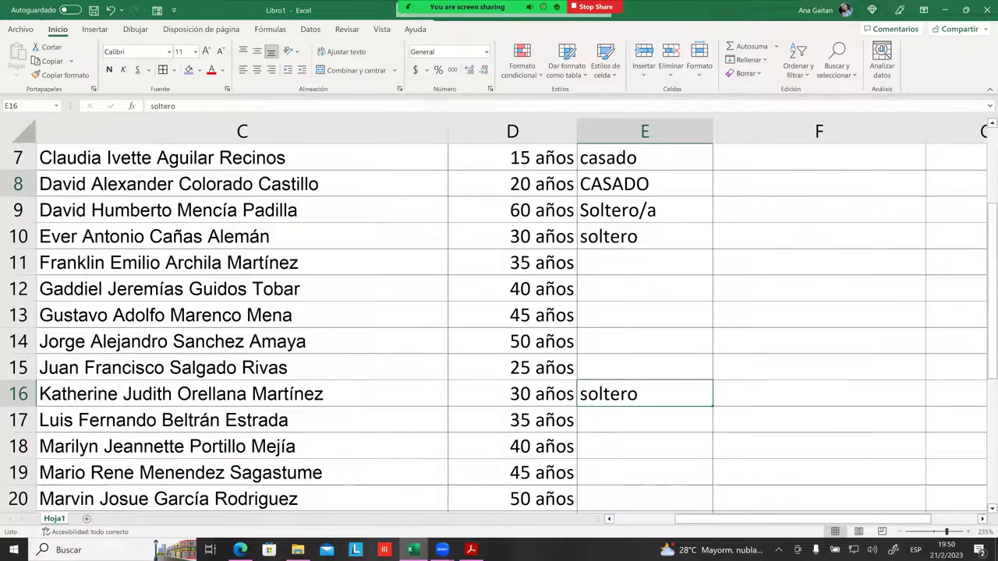
pyautogui.press('Left')
pyautogui.press('Left')
pyautogui.press('Left')
pyautogui.press('Right')
pyautogui.press('Right')
pyautogui.press('Right')
pyautogui.press('Right')
pyautogui.press('Left')
pyautogui.press('Down')
pyautogui.scroll(2, 499, 320)
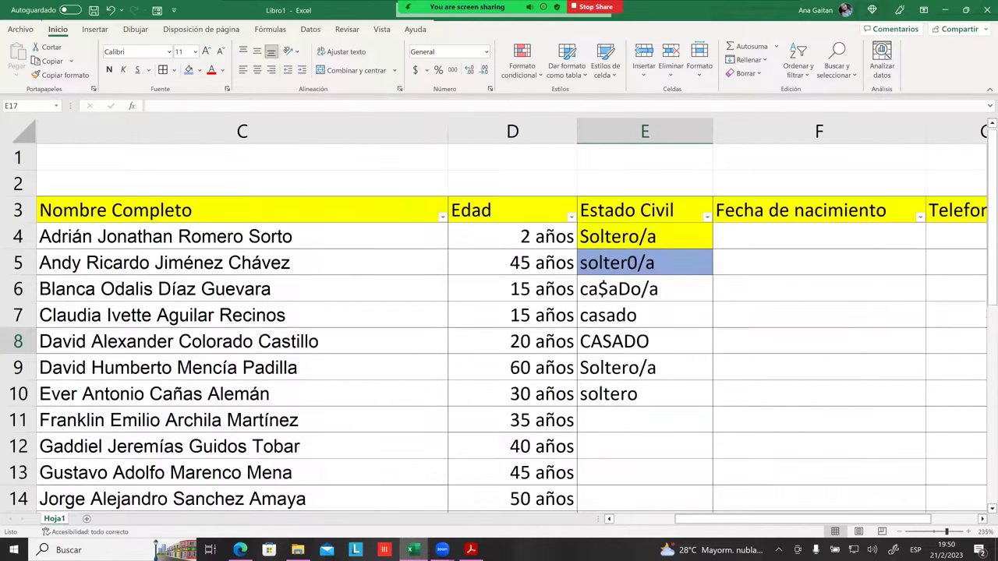
pyautogui.scroll(-3, 655, 327)
pyautogui.scroll(2, 654, 327)
pyautogui.scroll(3, 654, 327)
pyautogui.click(654, 314)
pyautogui.click(655, 343)
pyautogui.scroll(-3, 655, 344)
pyautogui.click(647, 491)
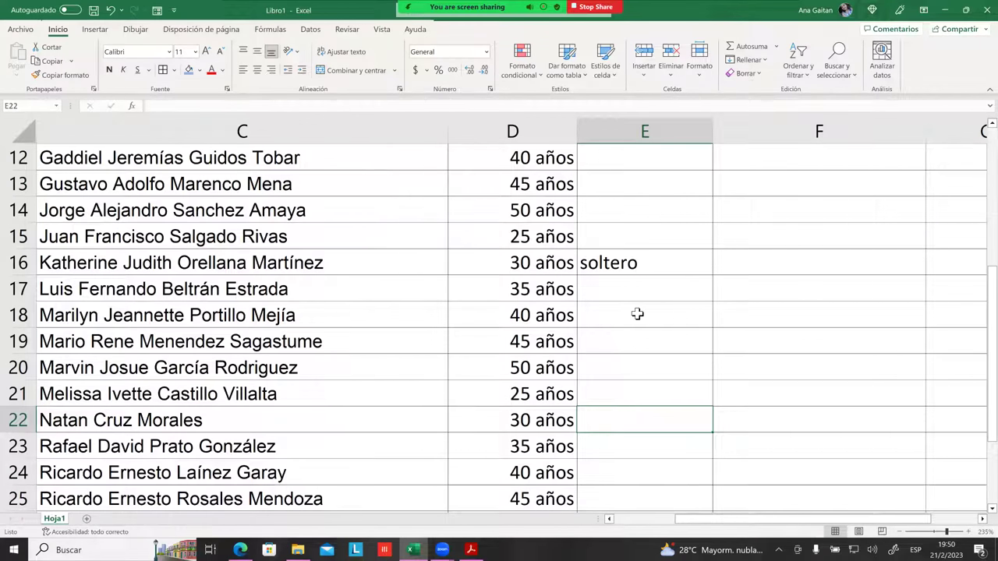
pyautogui.click(629, 268)
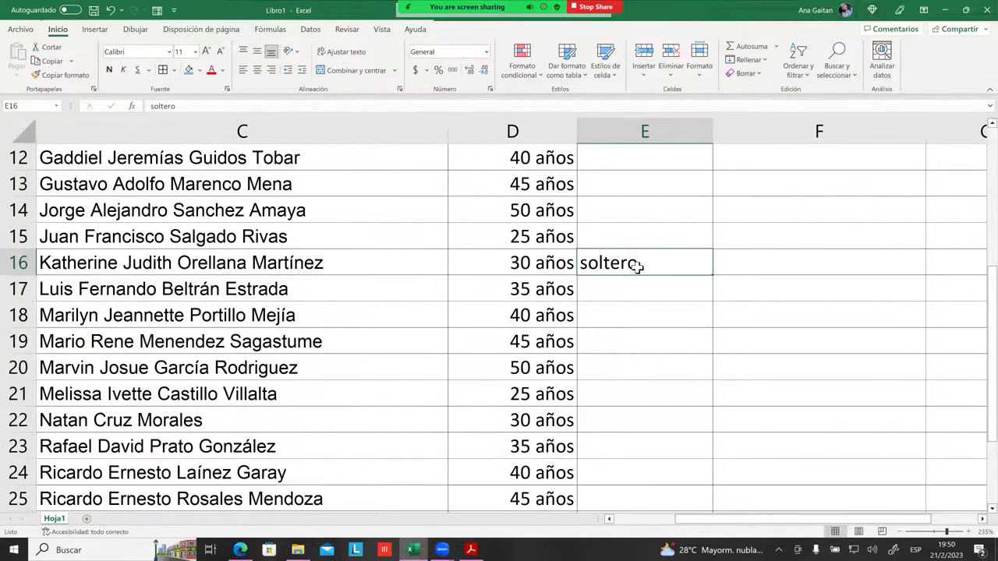
pyautogui.scroll(1, 638, 267)
pyautogui.scroll(1, 638, 267)
pyautogui.scroll(2, 638, 265)
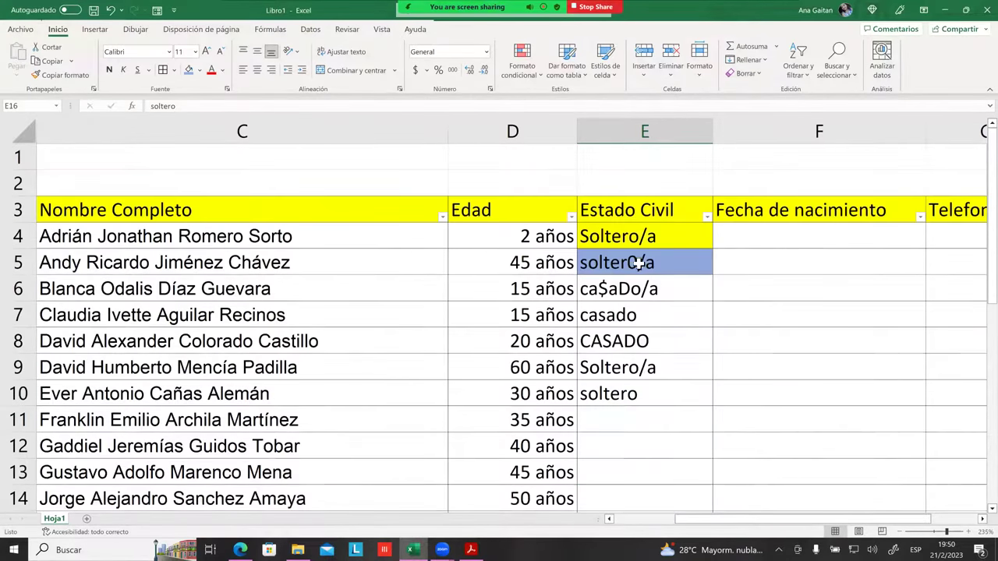
pyautogui.click(653, 131)
pyautogui.click(646, 291)
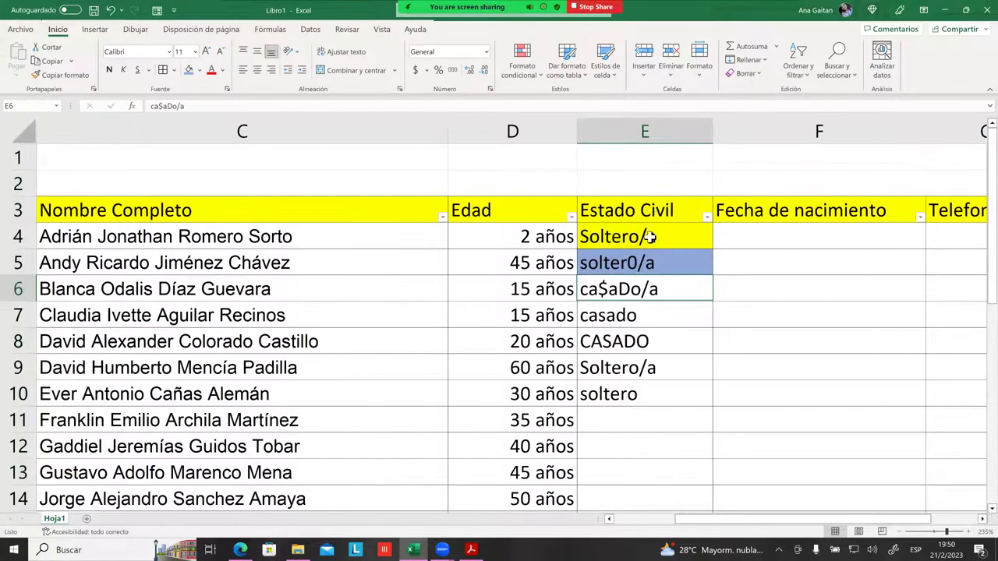
pyautogui.click(652, 212)
pyautogui.hotkey('alt', 'Down')
pyautogui.press('Escape')
pyautogui.scroll(-2, 647, 335)
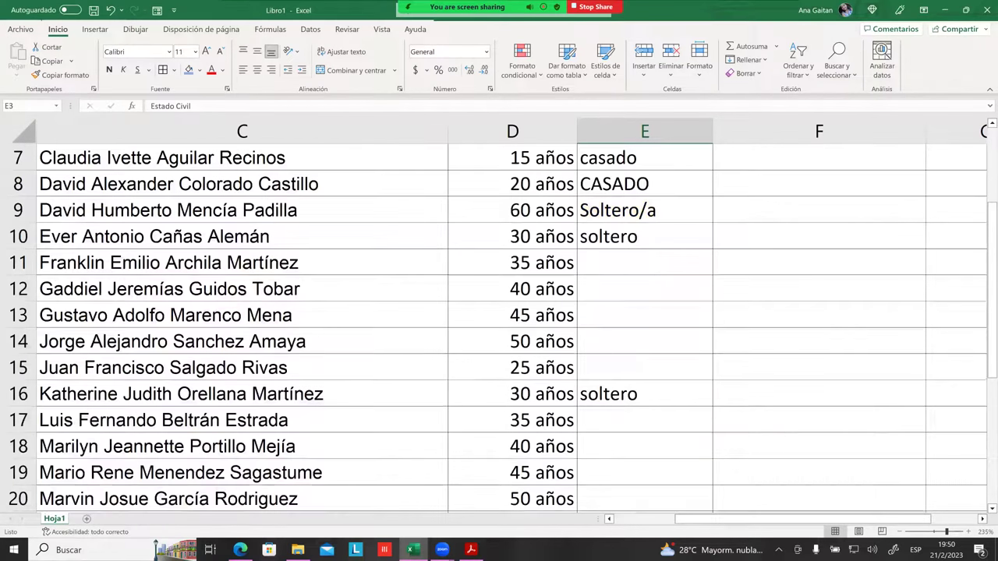
pyautogui.scroll(-1, 534, 315)
pyautogui.scroll(-1, 515, 304)
pyautogui.scroll(-2, 500, 290)
pyautogui.scroll(-4, 501, 290)
pyautogui.scroll(6, 500, 290)
pyautogui.scroll(-1, 499, 291)
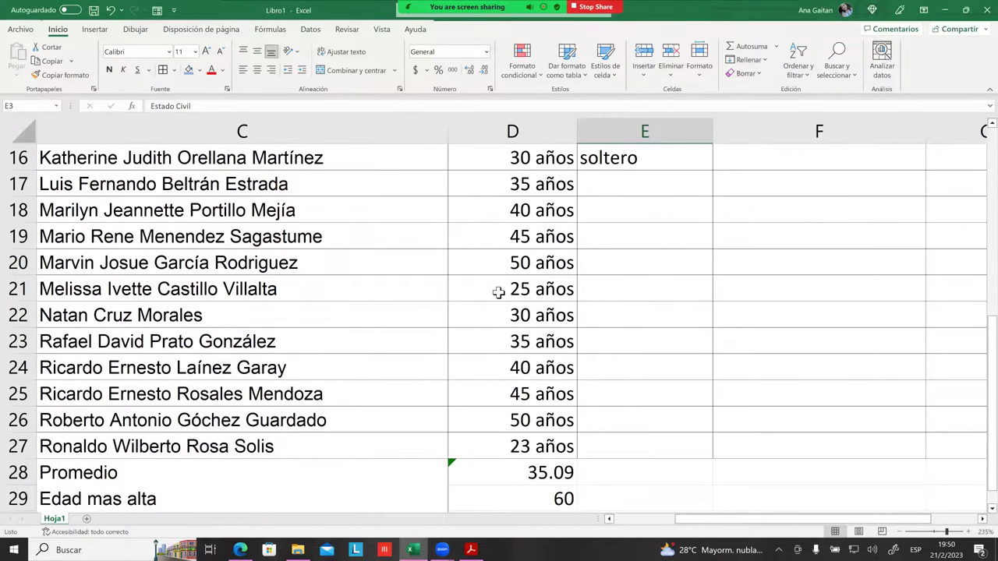
pyautogui.scroll(5, 494, 294)
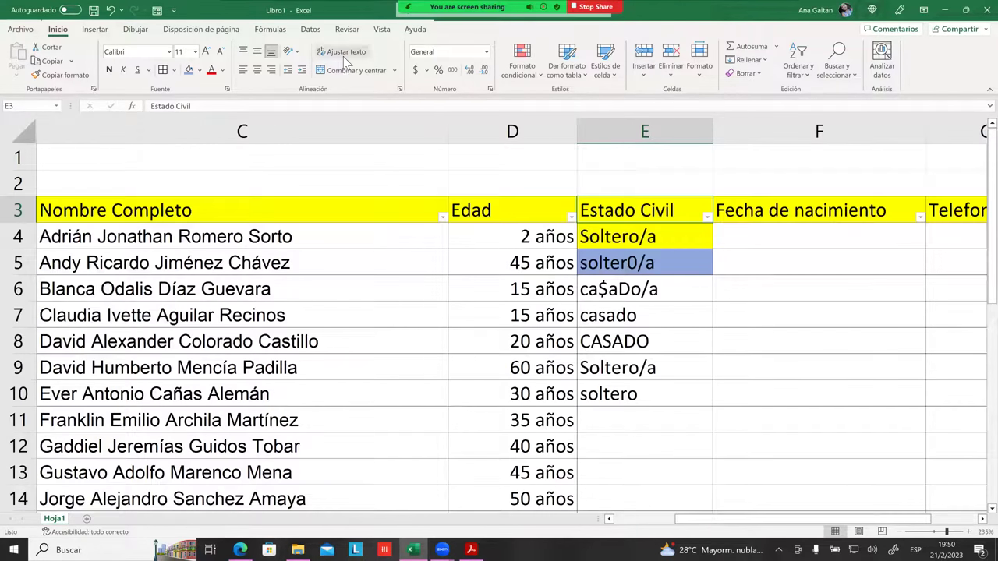
# Open Datos > Validación de datos on the Configuración tab and expand the Permitir list.
pyautogui.click(309, 30)
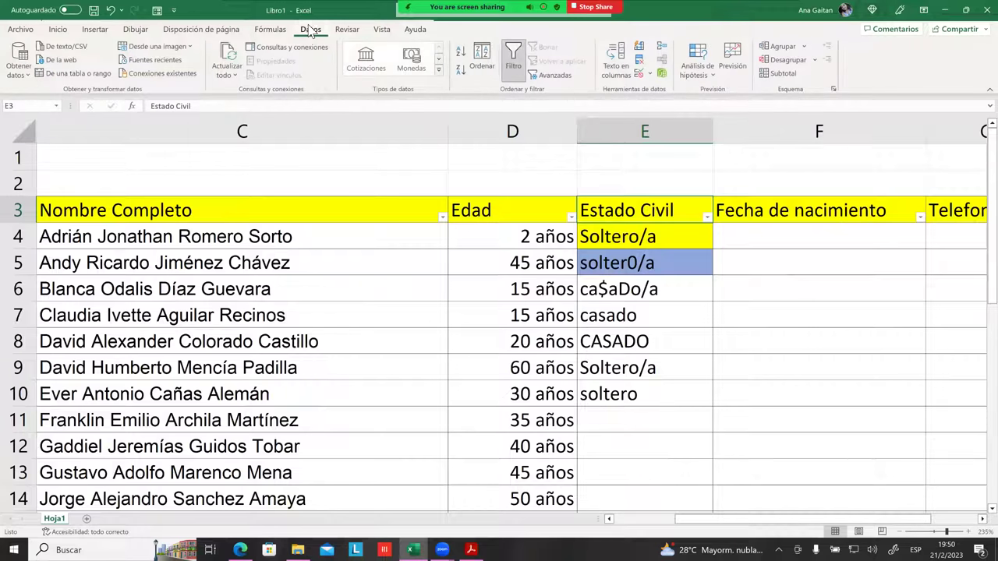
pyautogui.click(639, 74)
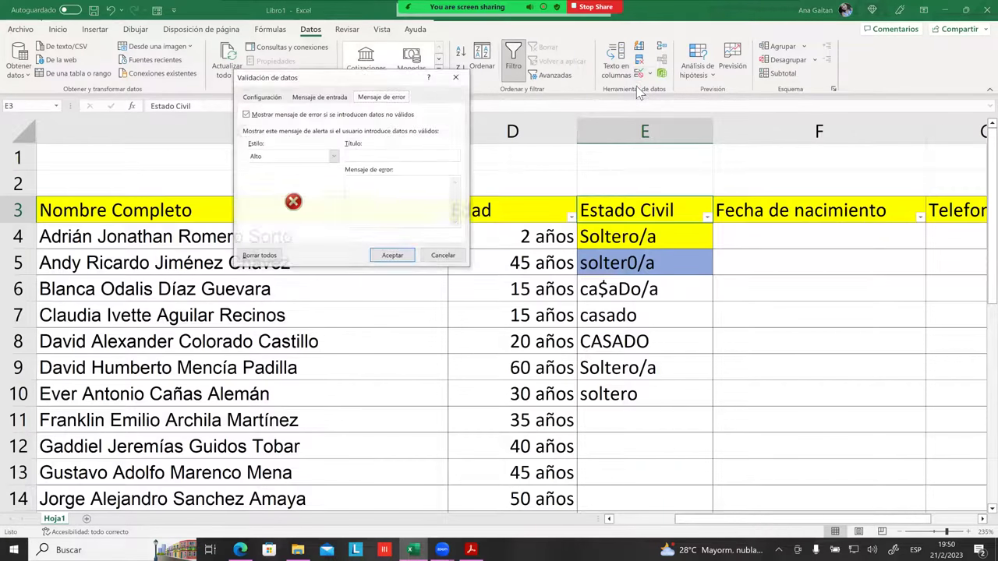
pyautogui.click(272, 99)
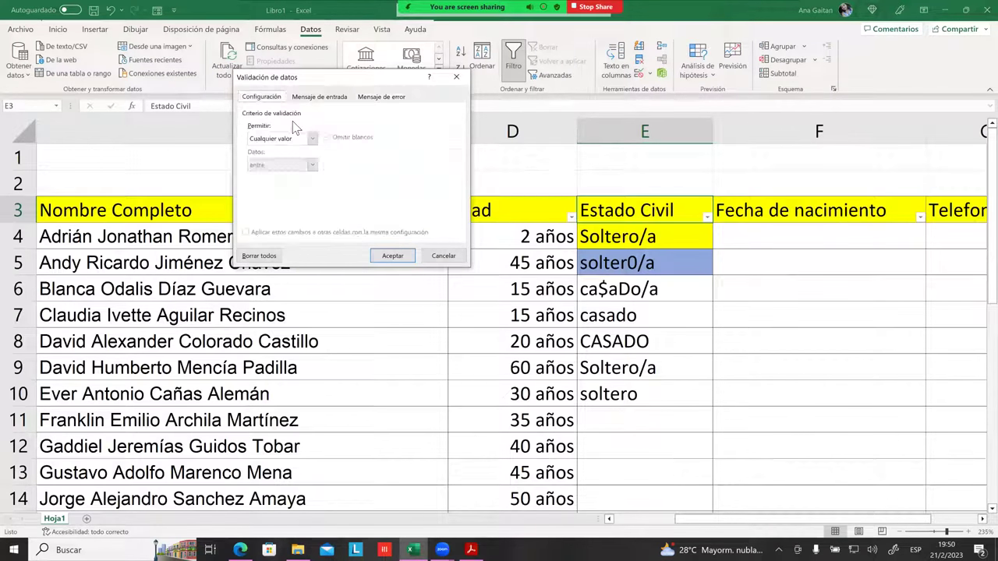
pyautogui.click(312, 139)
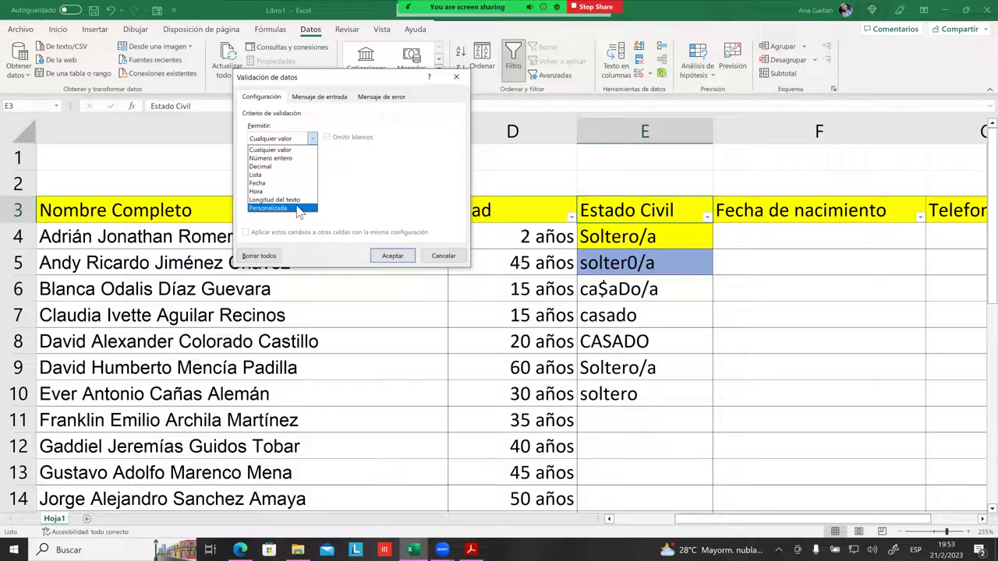
# Close the Permitir list and cancel the Validación de datos dialog.
pyautogui.click(355, 199)
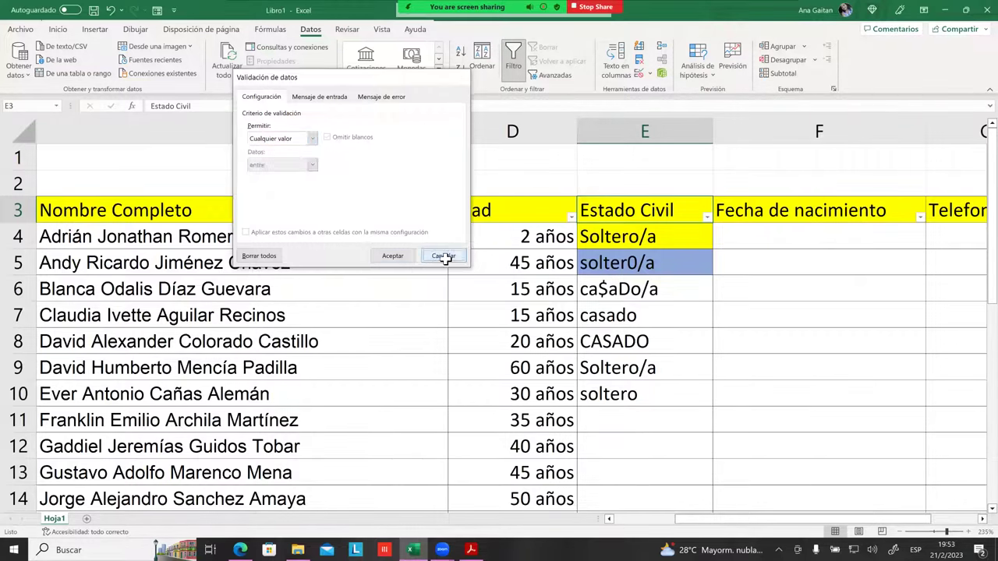
pyautogui.click(443, 256)
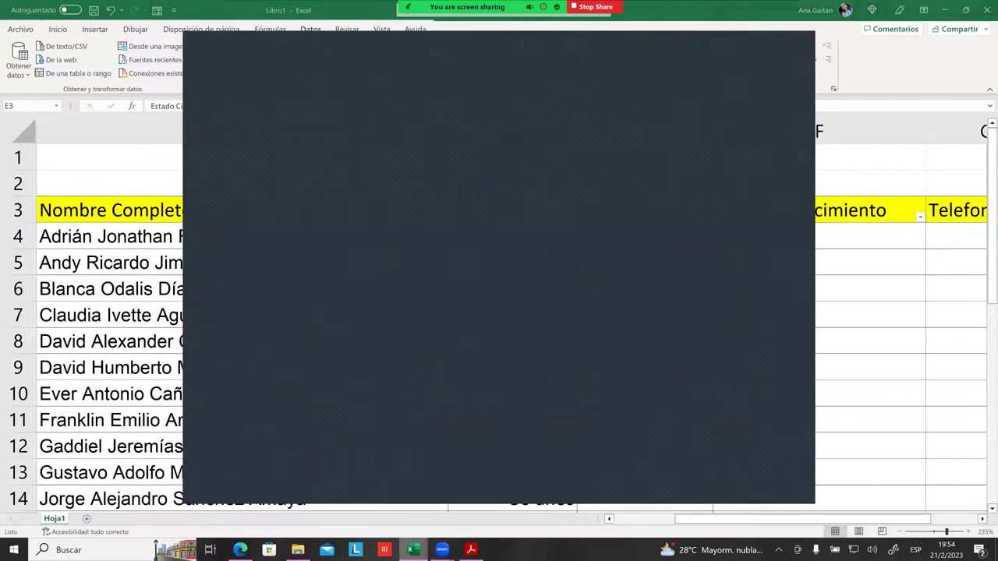
pyautogui.scroll(-1, 575, 271)
pyautogui.scroll(1, 578, 273)
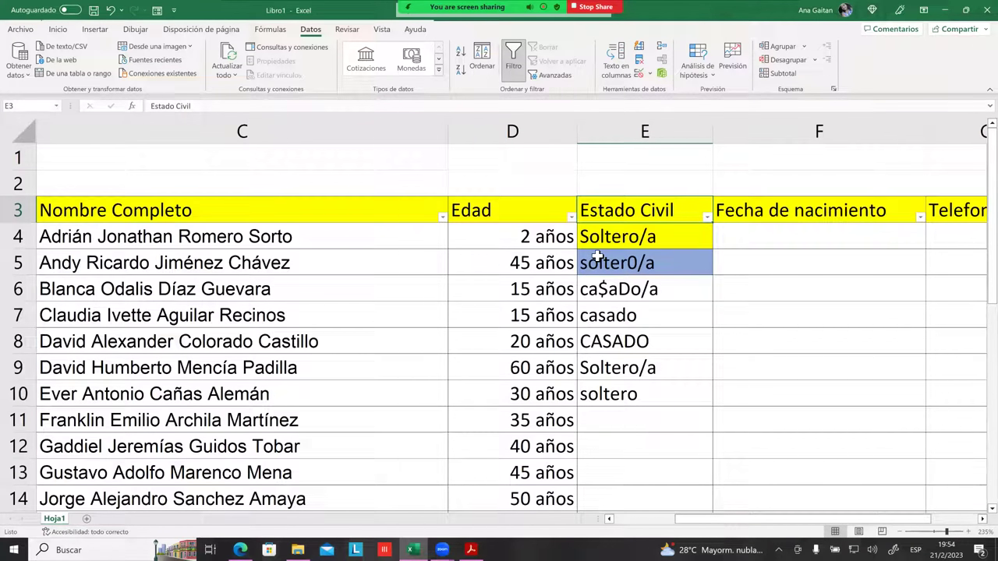
# Move from the CASADO cell and the Estado Civil header over to cell F4.
pyautogui.click(628, 336)
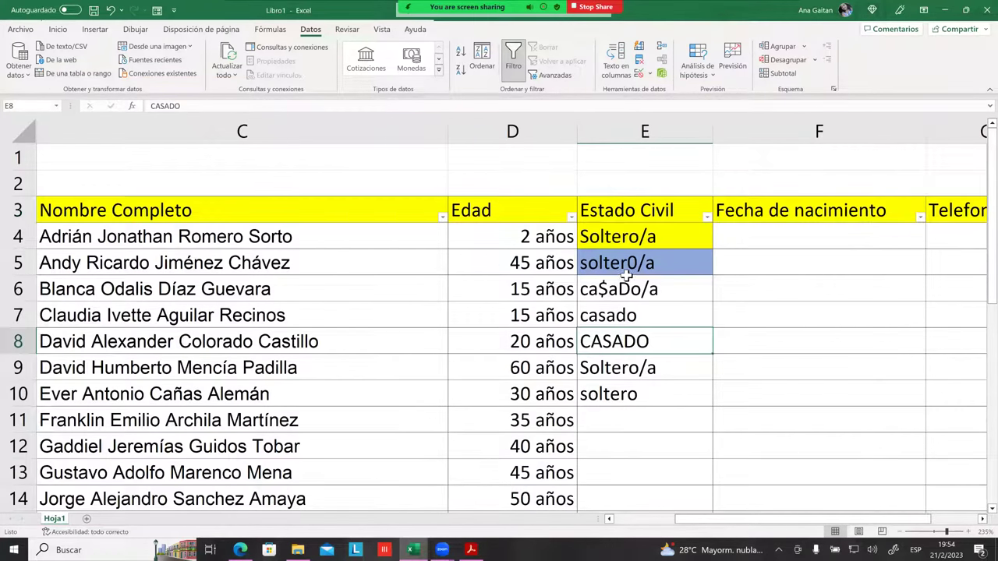
pyautogui.click(653, 215)
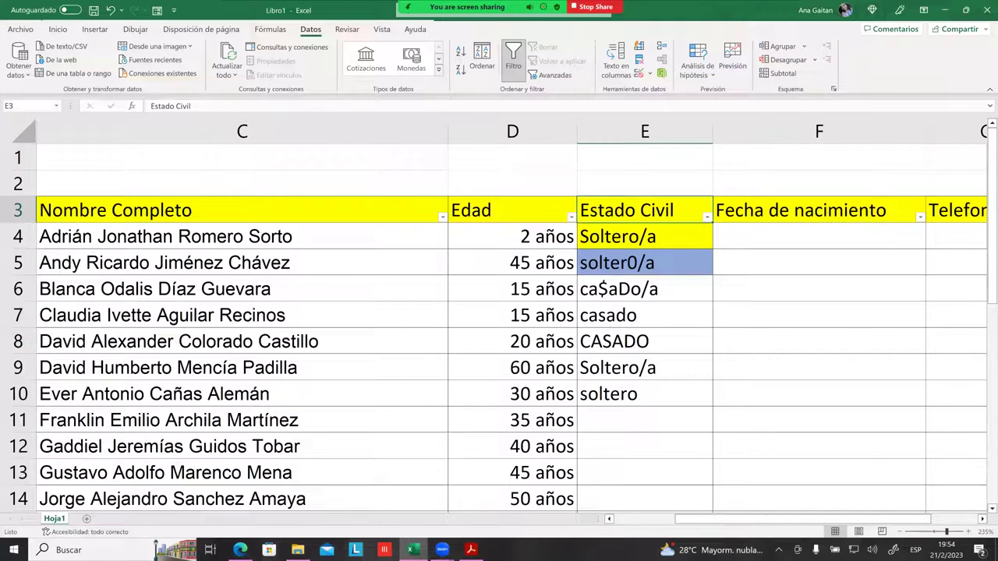
pyautogui.press('Right')
pyautogui.press('Down')
pyautogui.press('Down')
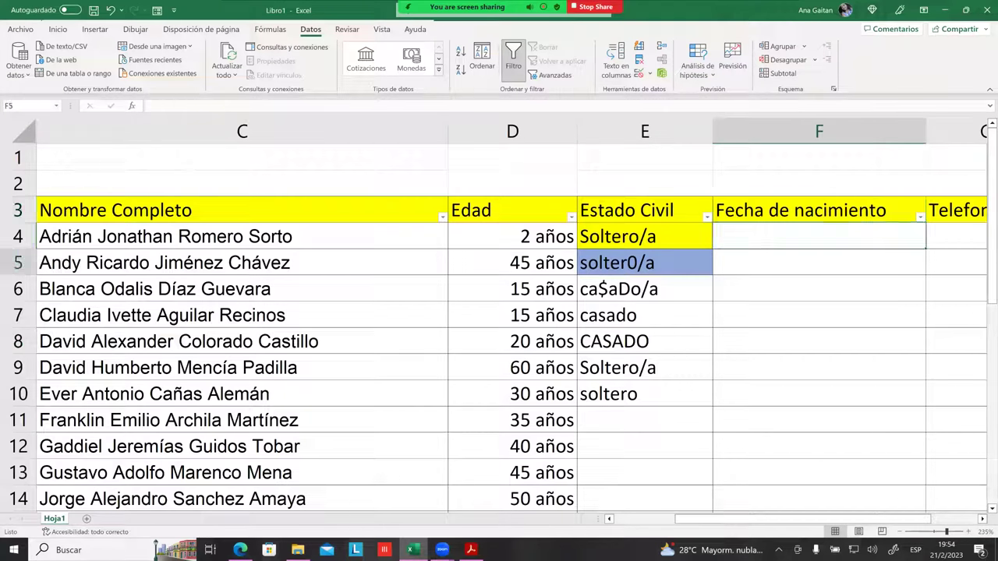
pyautogui.press('Down')
pyautogui.press('Up')
pyautogui.press('Up')
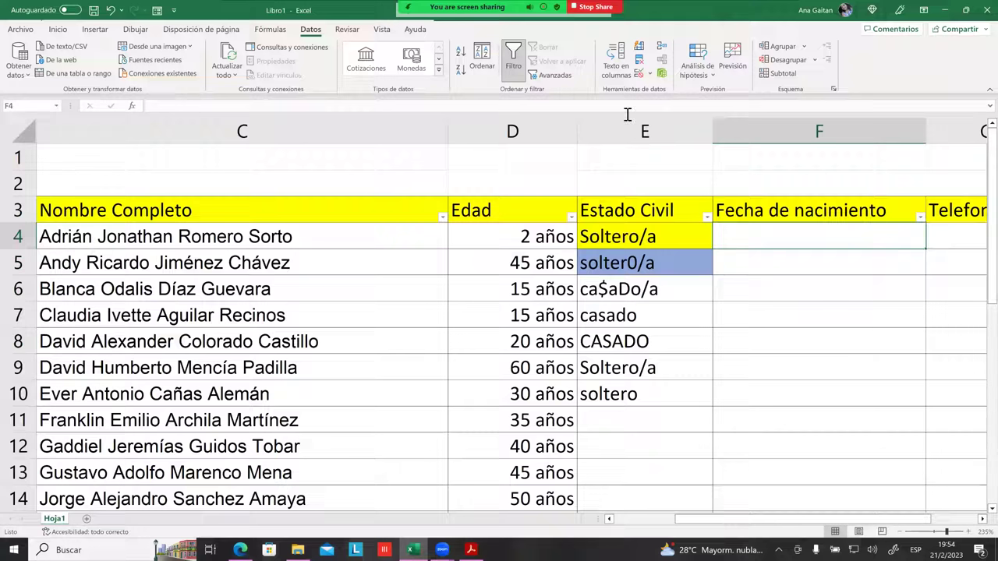
# Review the Permitir entry types in F4's Validación de datos dialog, then cancel it.
pyautogui.click(639, 73)
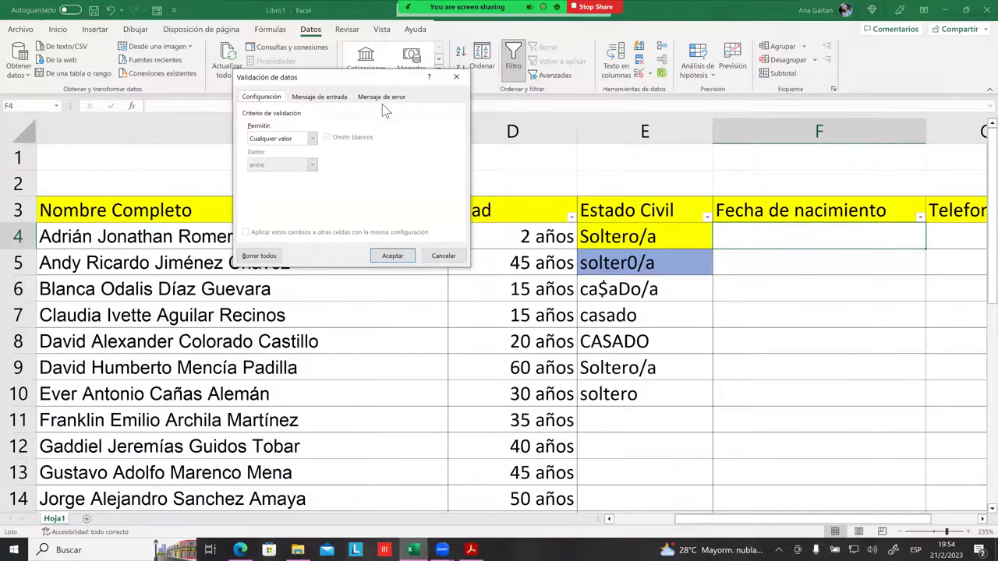
pyautogui.click(312, 138)
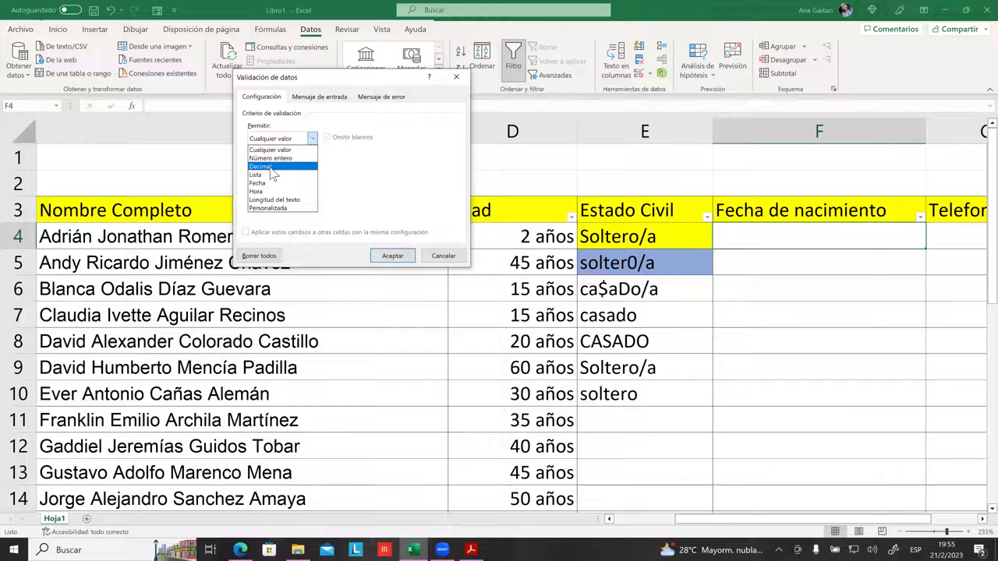
pyautogui.click(452, 265)
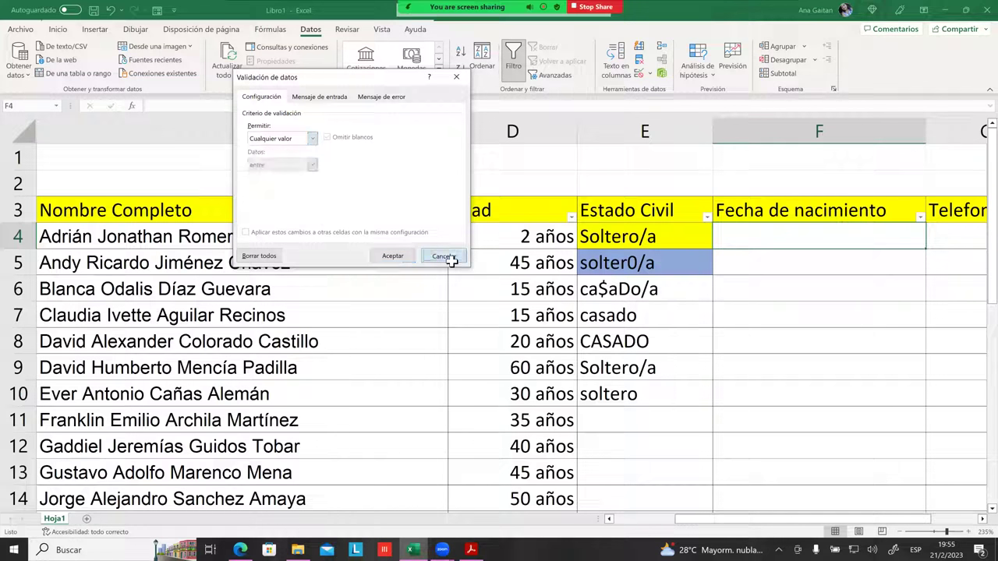
pyautogui.click(448, 257)
# Check the validation settings for the CASADO cell E8, then cancel.
pyautogui.moveTo(559, 301); pyautogui.dragTo(599, 309)
pyautogui.click(604, 312)
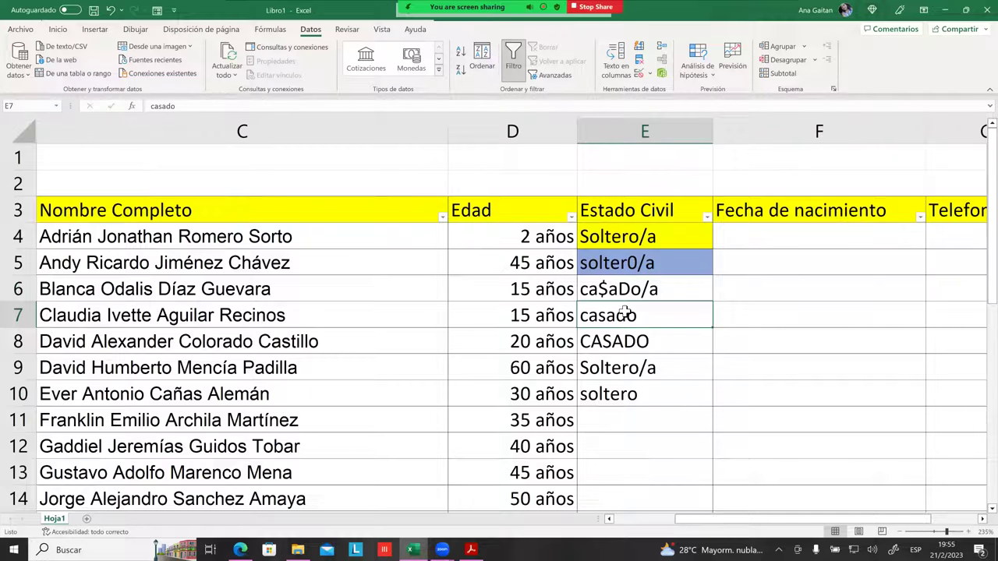
pyautogui.click(638, 341)
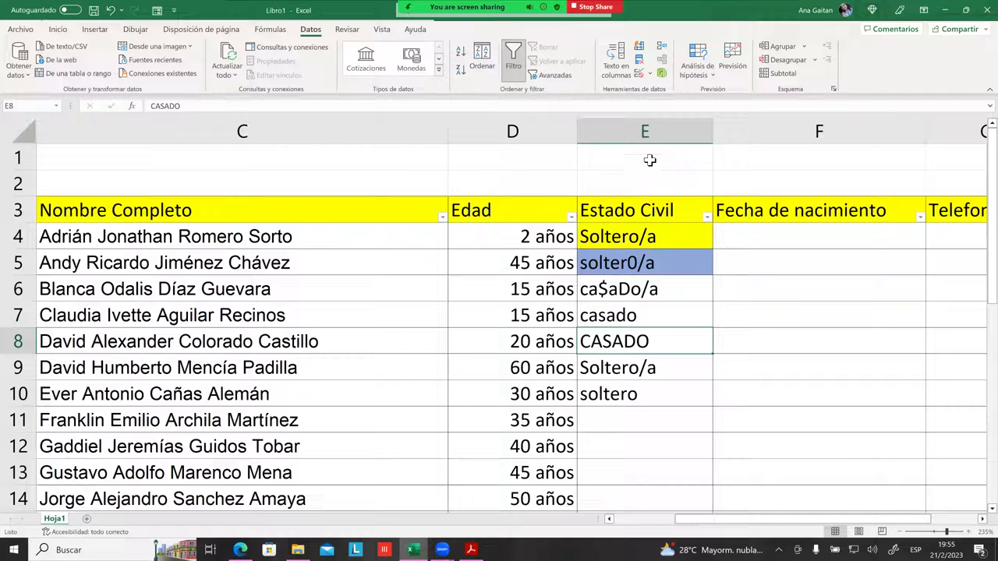
pyautogui.click(638, 73)
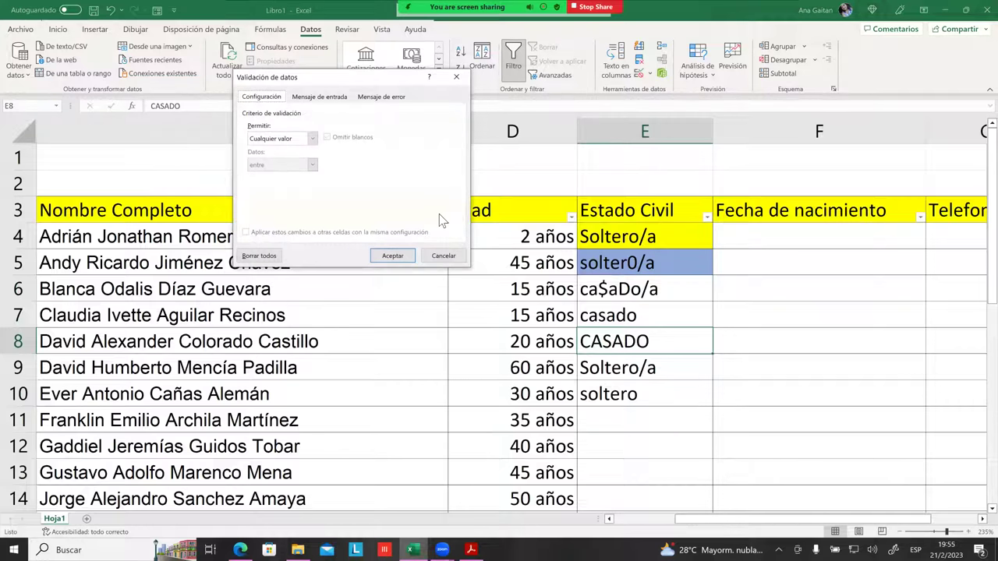
pyautogui.click(443, 255)
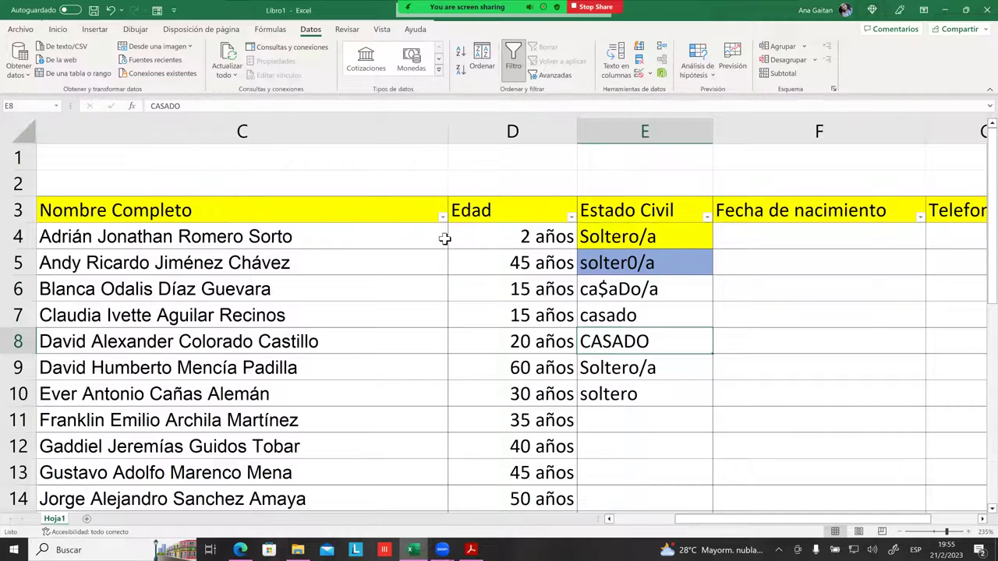
# Compare the casado, CASADO and ca$aDo/a entries in E6–E8, then select F4.
pyautogui.click(534, 362)
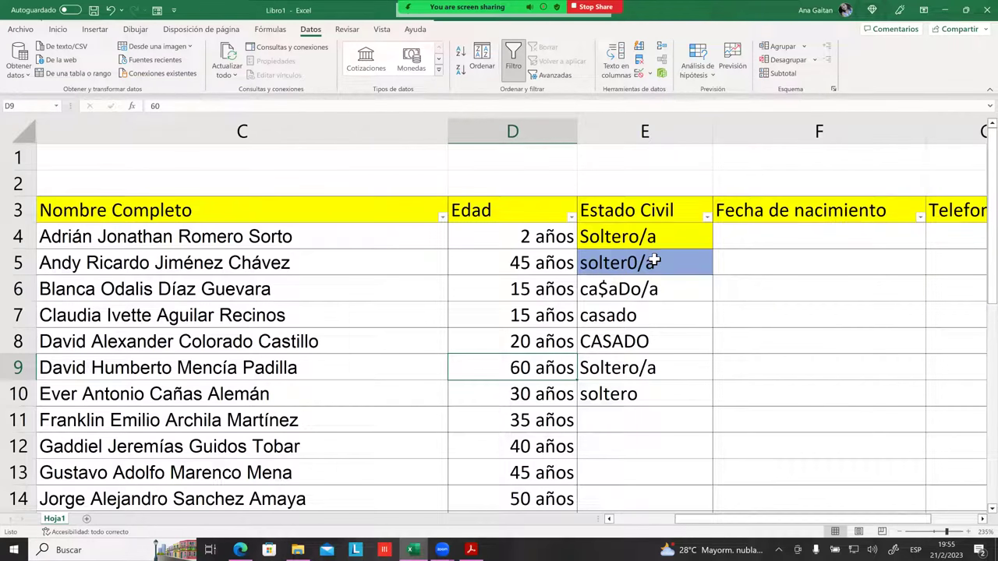
pyautogui.click(653, 347)
pyautogui.click(645, 315)
pyautogui.click(650, 291)
pyautogui.click(644, 314)
pyautogui.click(650, 291)
pyautogui.click(647, 310)
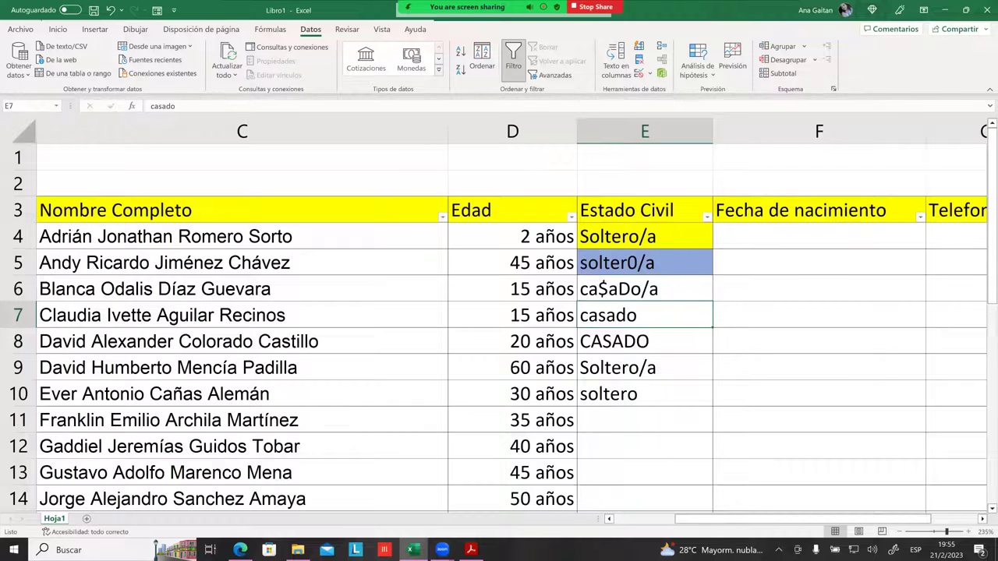
pyautogui.click(818, 236)
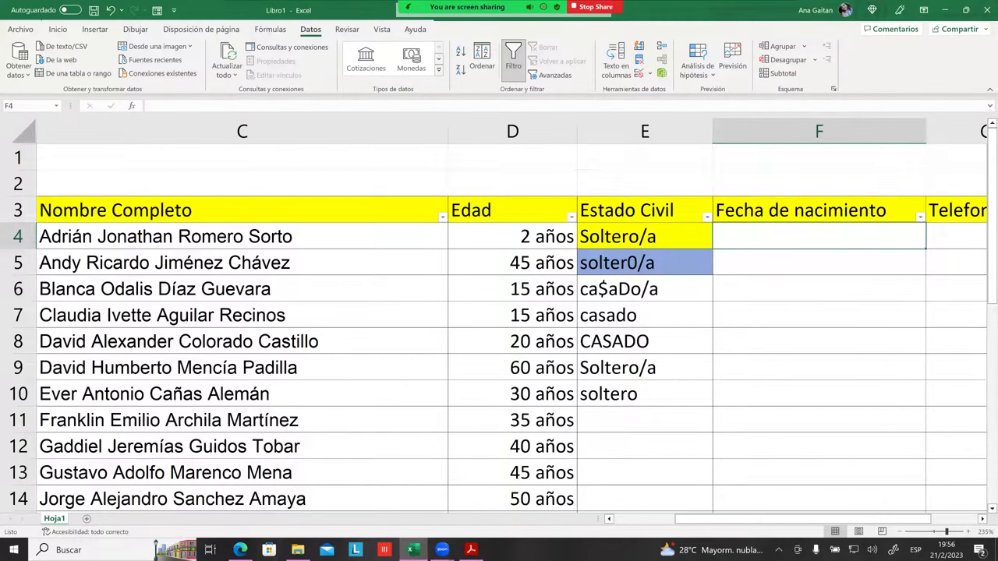
pyautogui.scroll(-2, 499, 331)
pyautogui.scroll(-2, 499, 331)
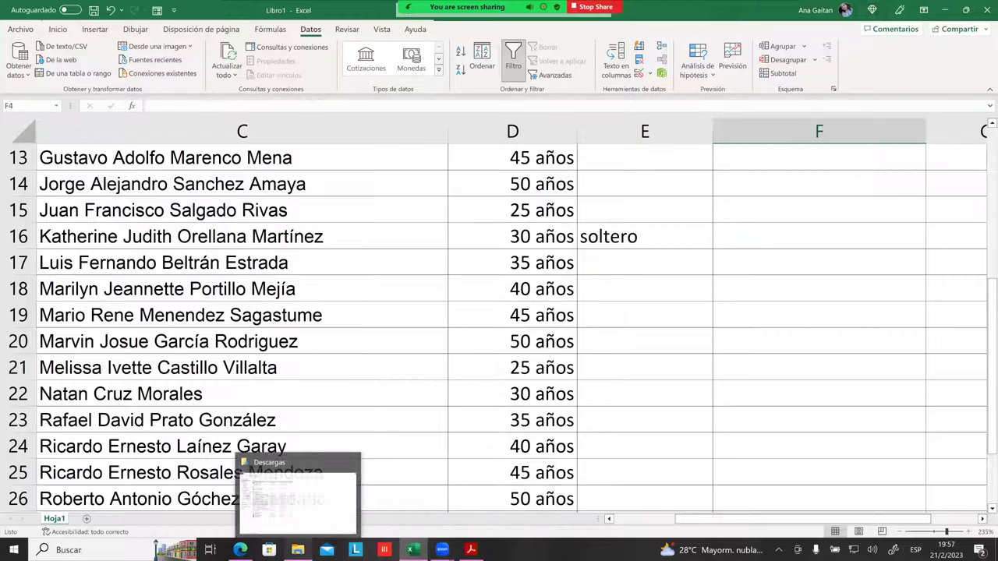
# Switch to the 'Detalles de su Curso' Gmail email and stop the screen share.
pyautogui.click(298, 550)
pyautogui.hotkey('alt', 'Tab')
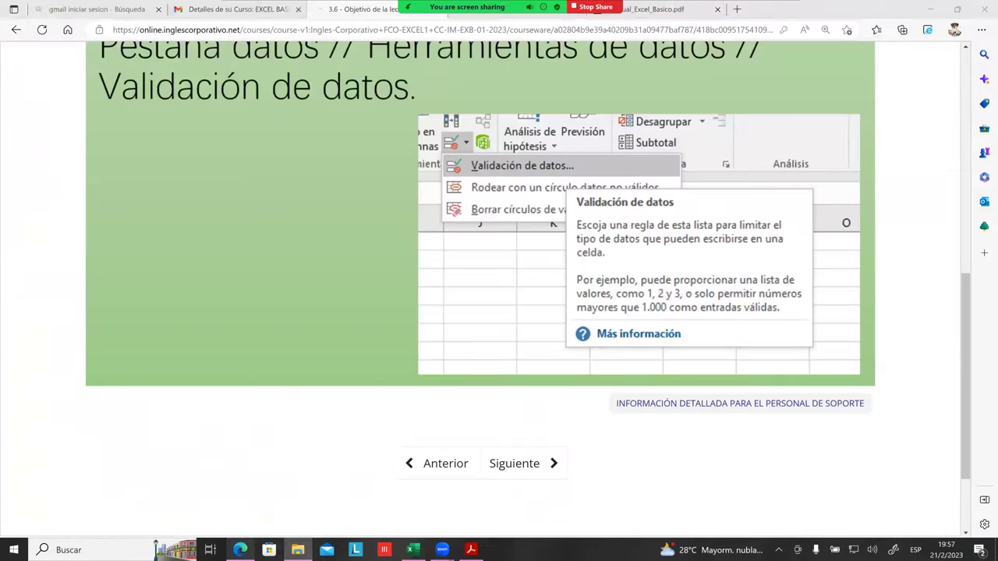
pyautogui.click(199, 9)
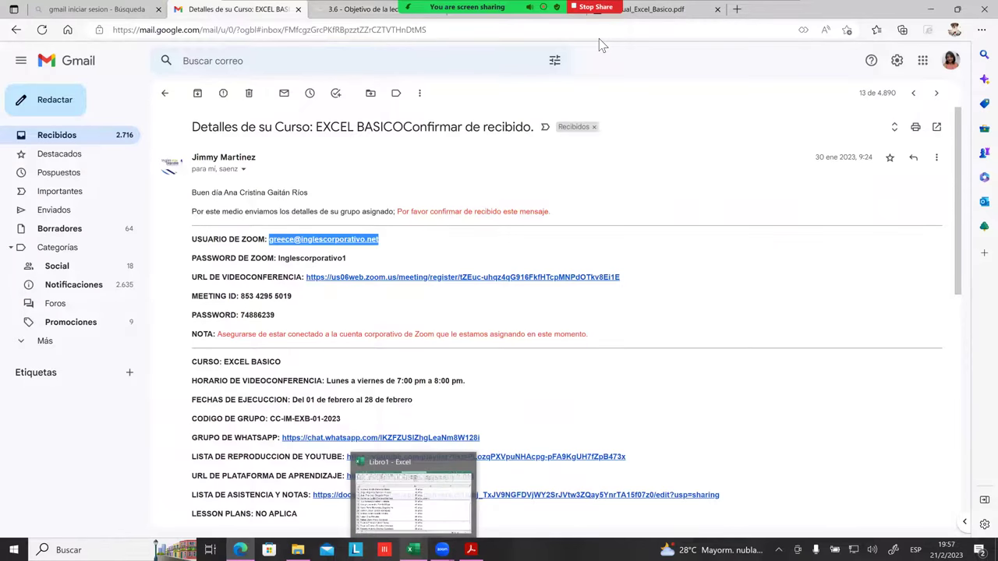
pyautogui.click(595, 7)
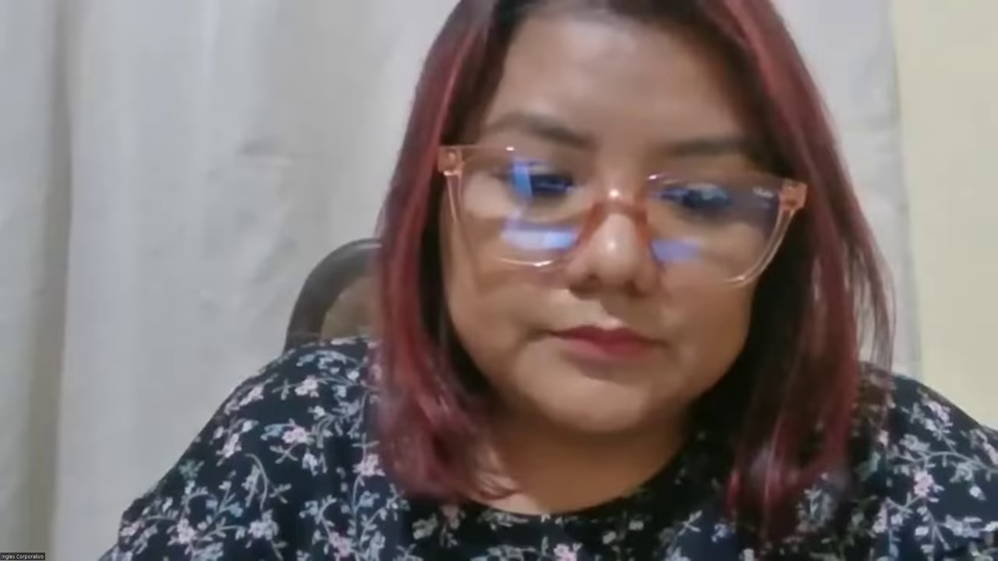